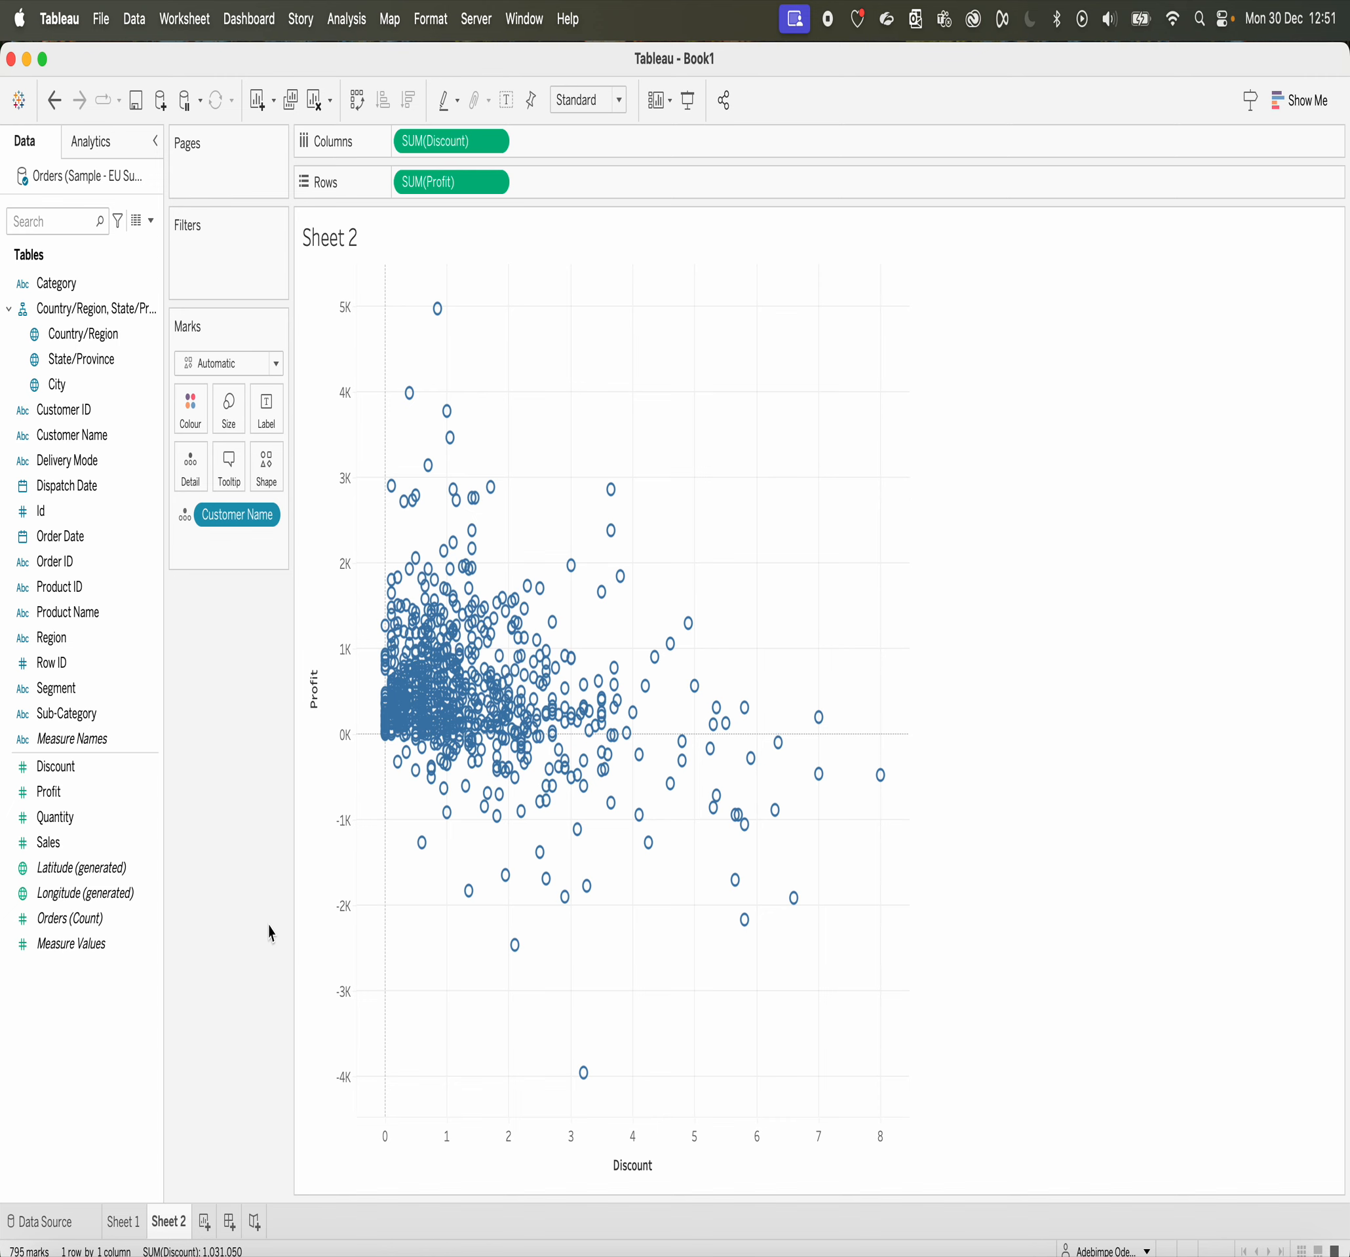
# Step: Review the Orders data source and compare the segment profit bars on Sheet 1 with the scatter plot on Sheet 2
pyautogui.click(46, 1222)
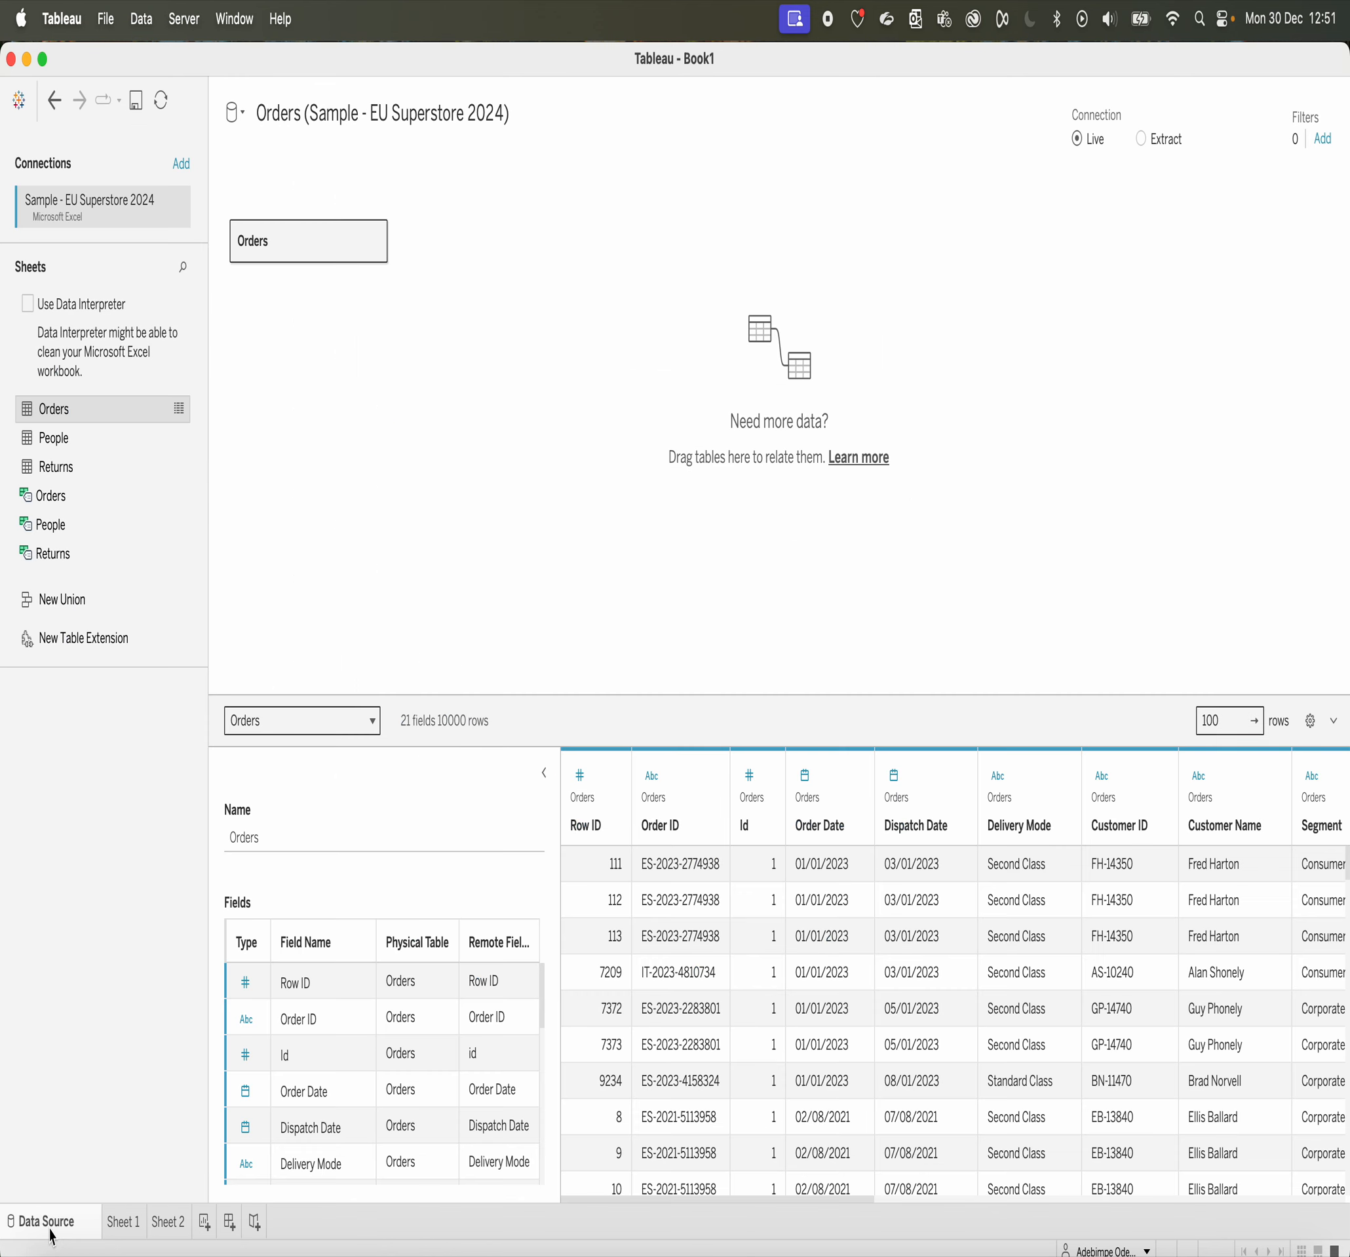
pyautogui.click(126, 1228)
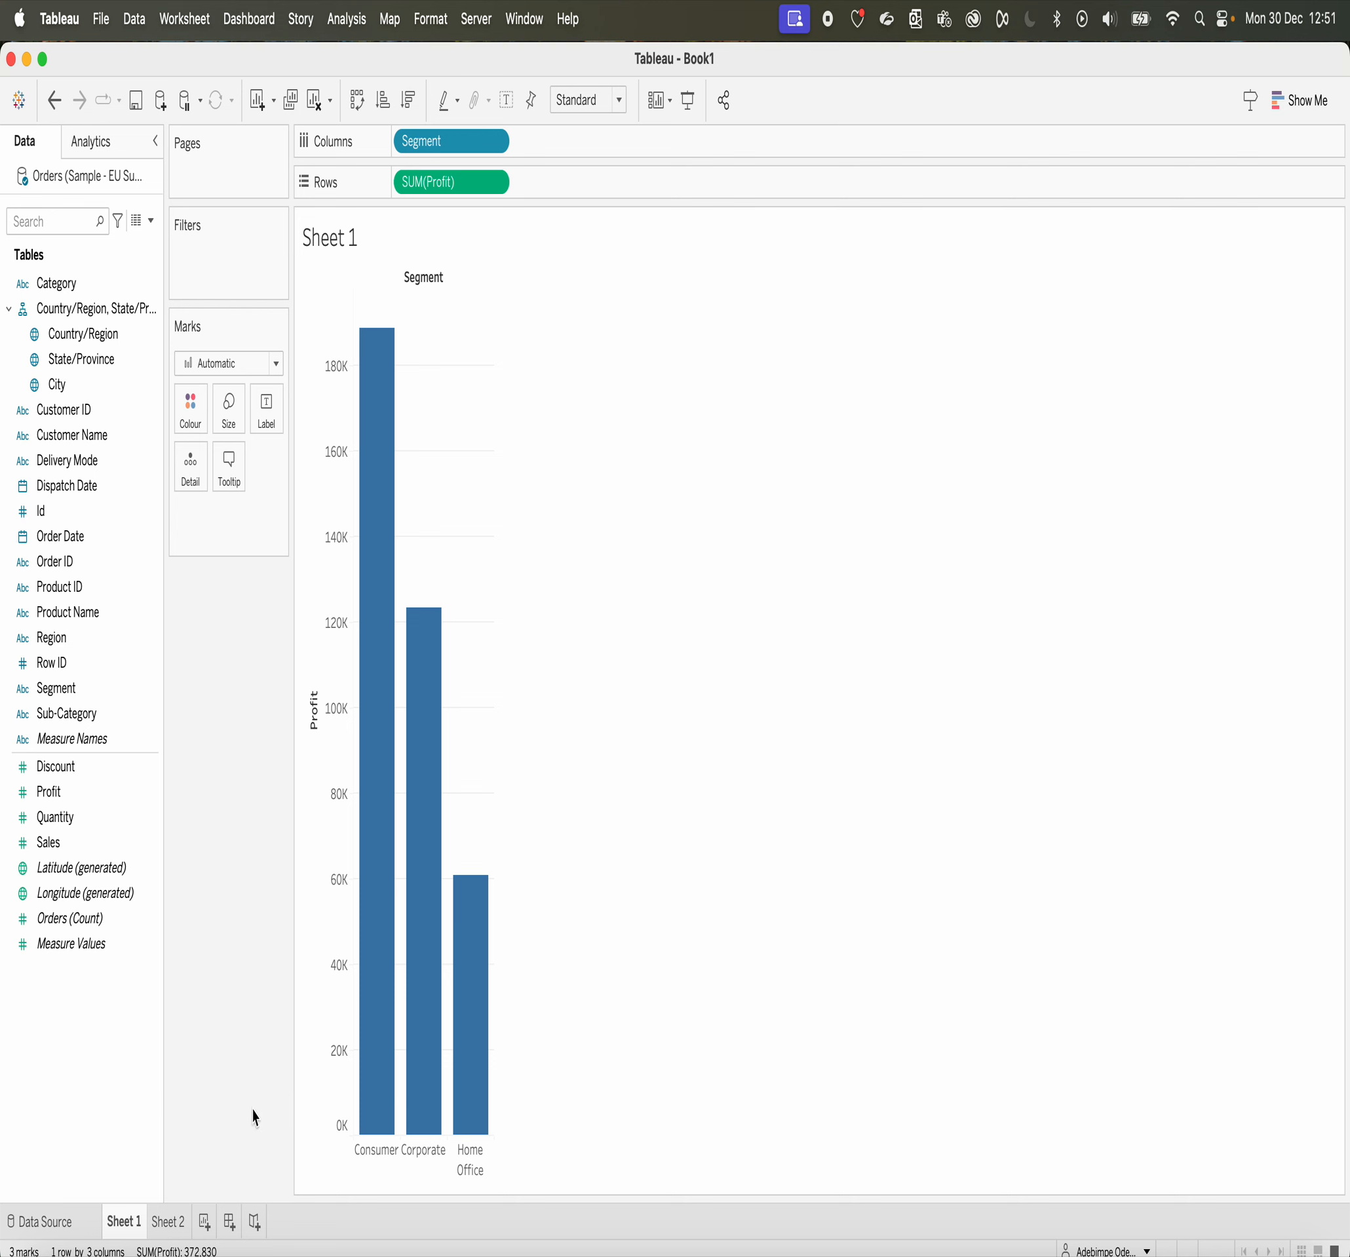
pyautogui.click(171, 1231)
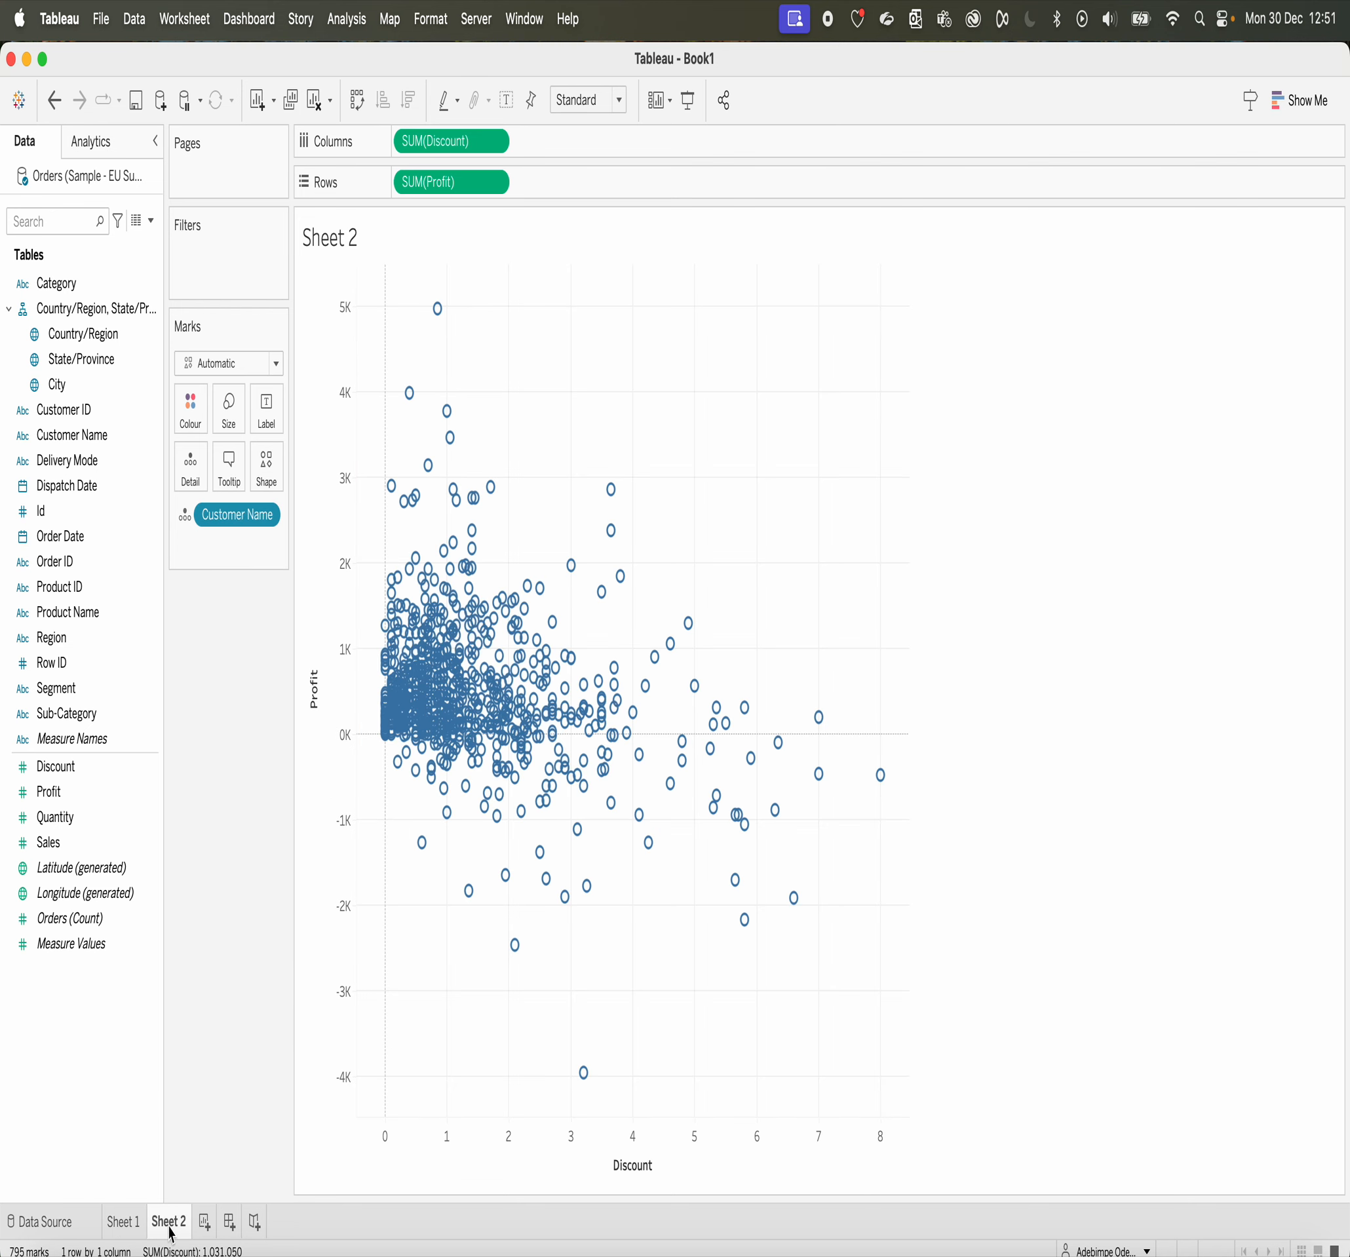
pyautogui.click(129, 1222)
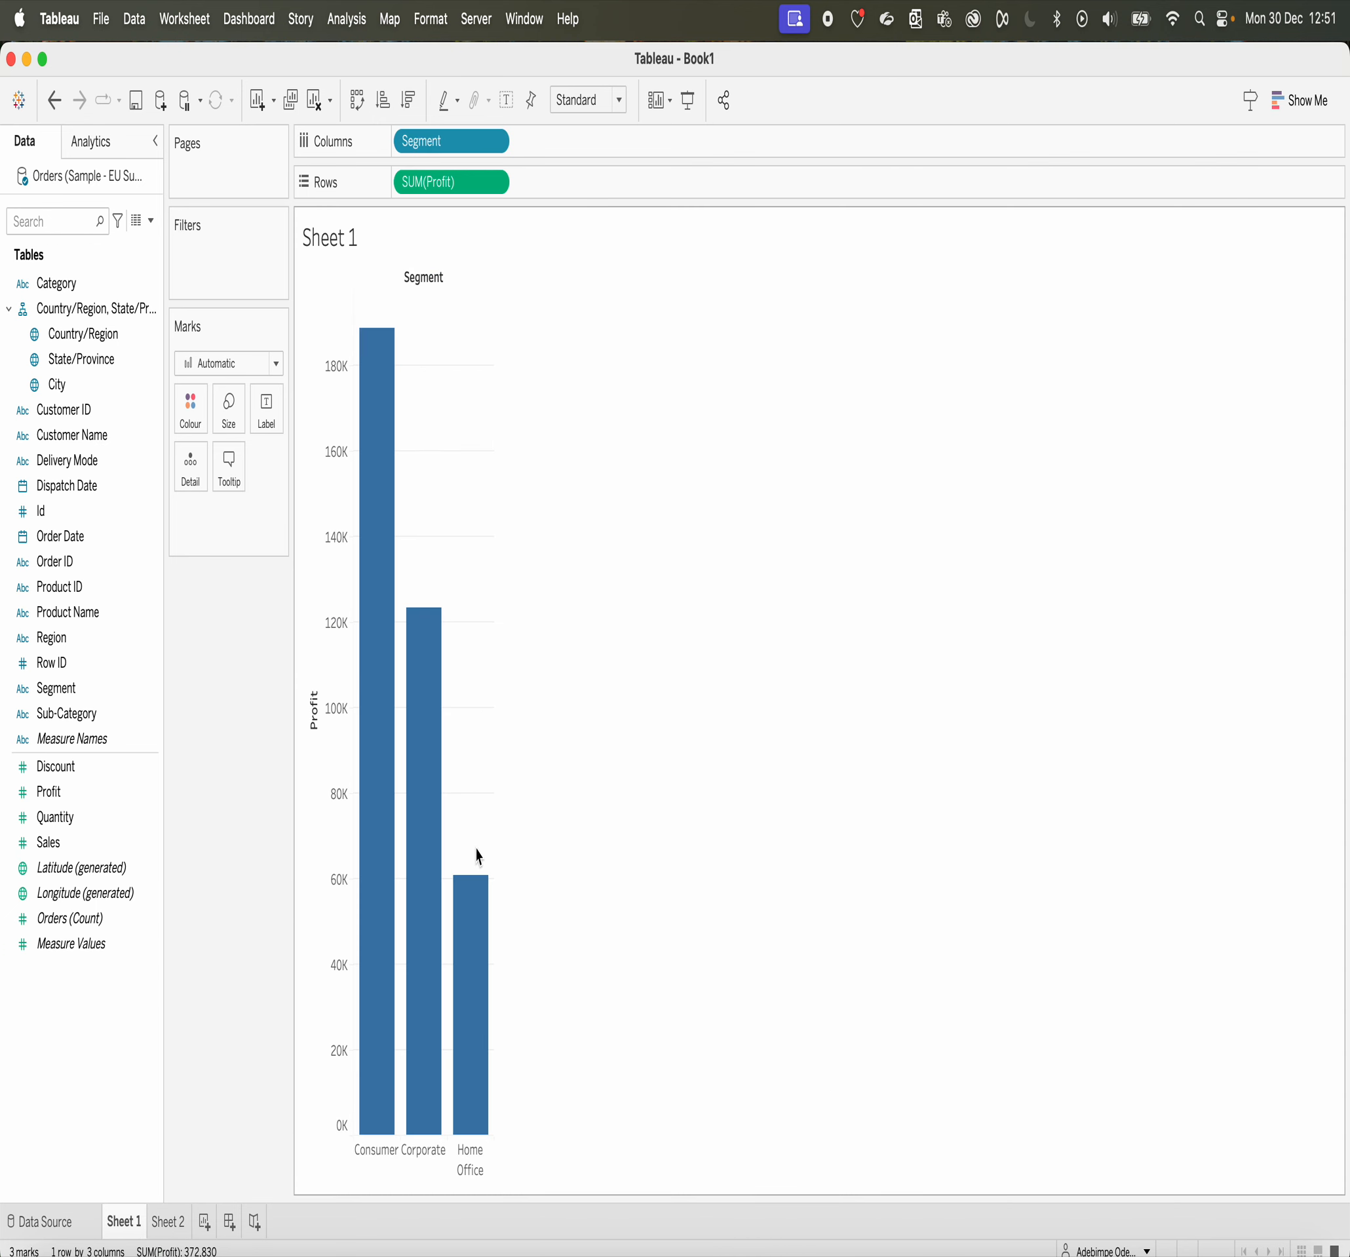
pyautogui.moveTo(170, 1229)
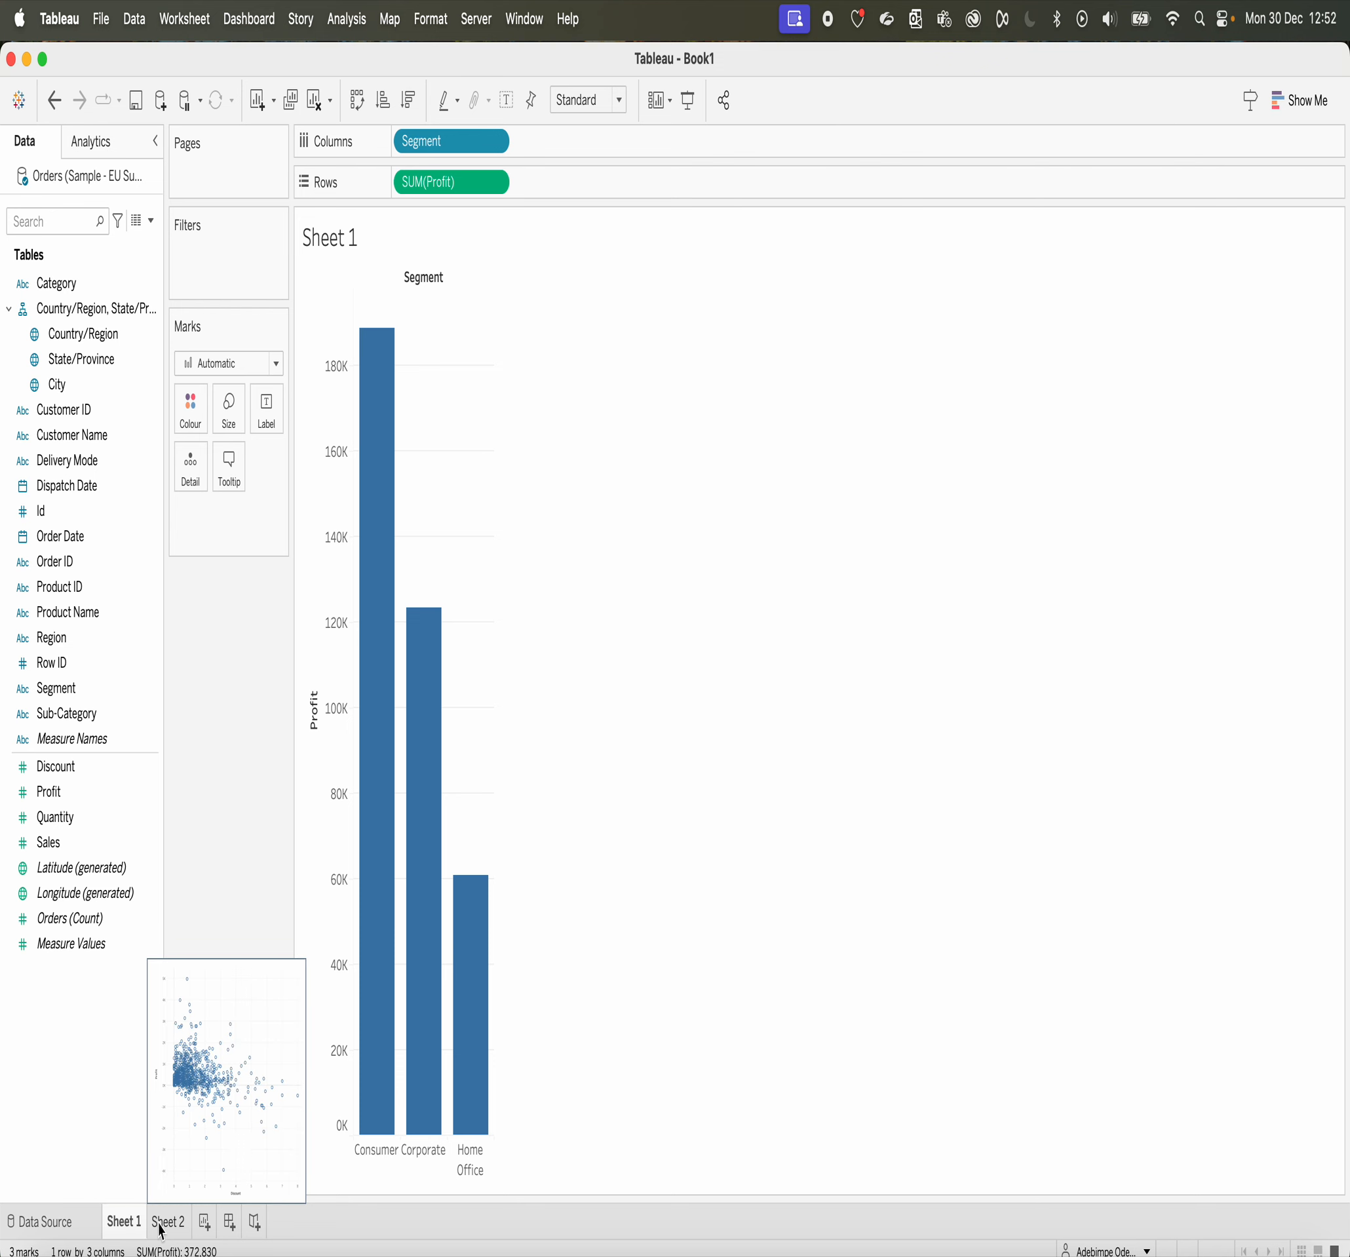
pyautogui.click(170, 1228)
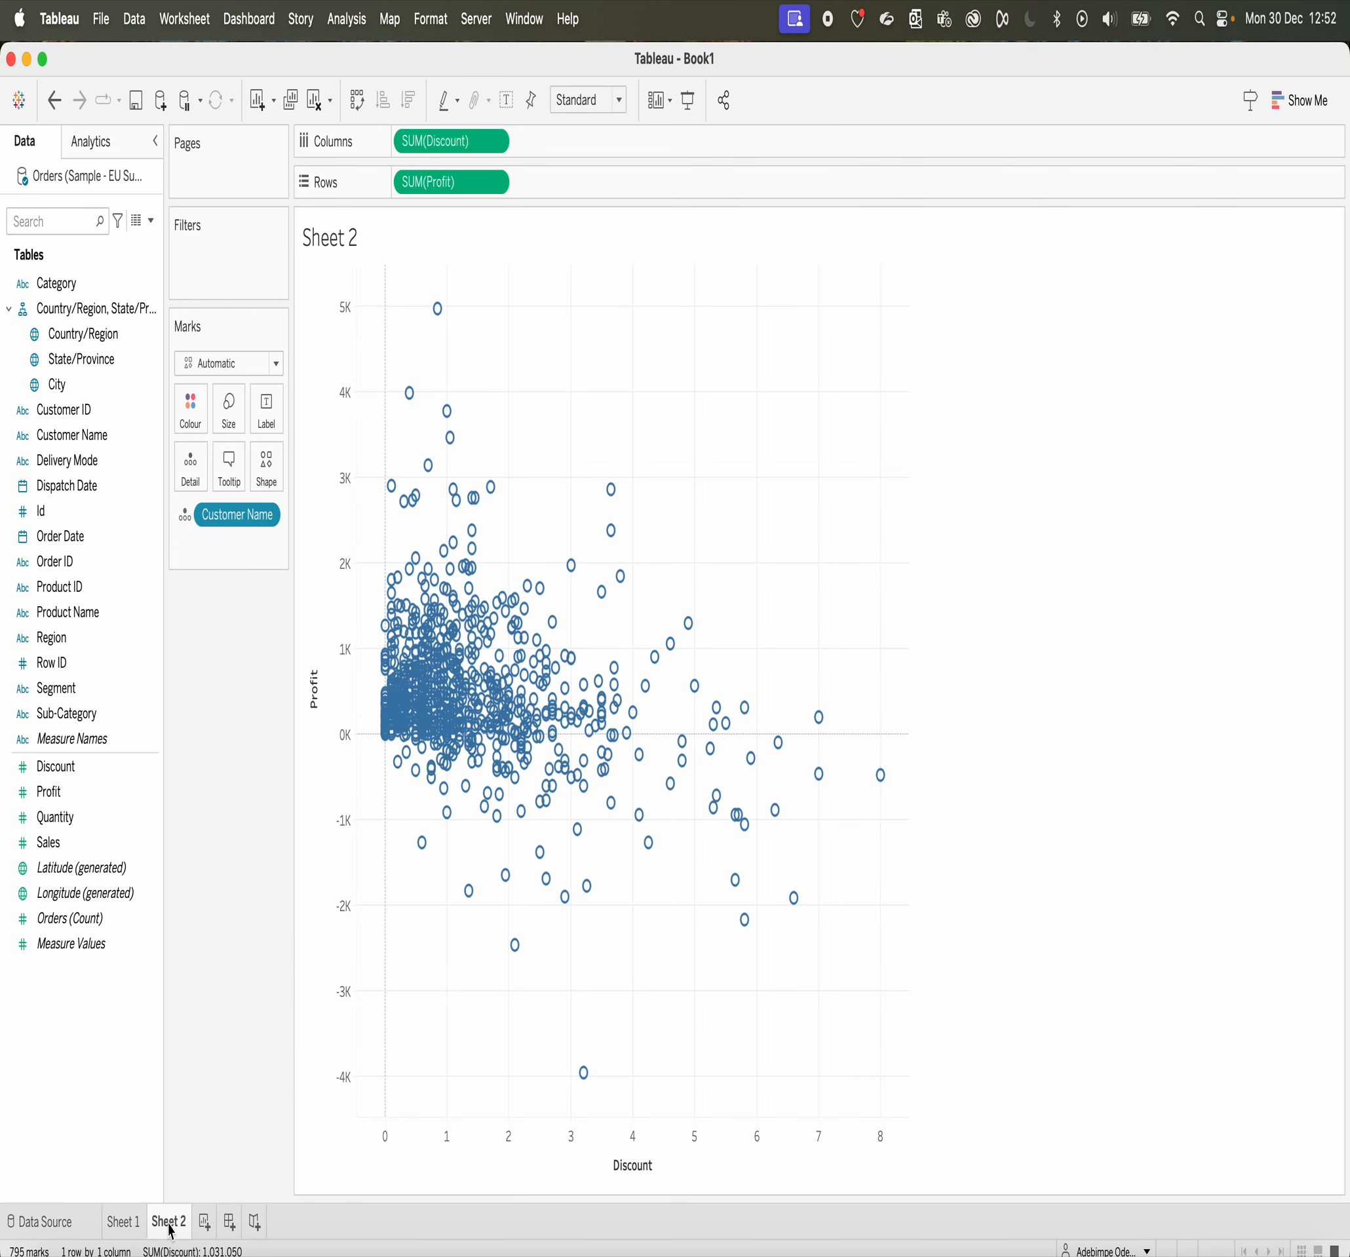
pyautogui.click(124, 1222)
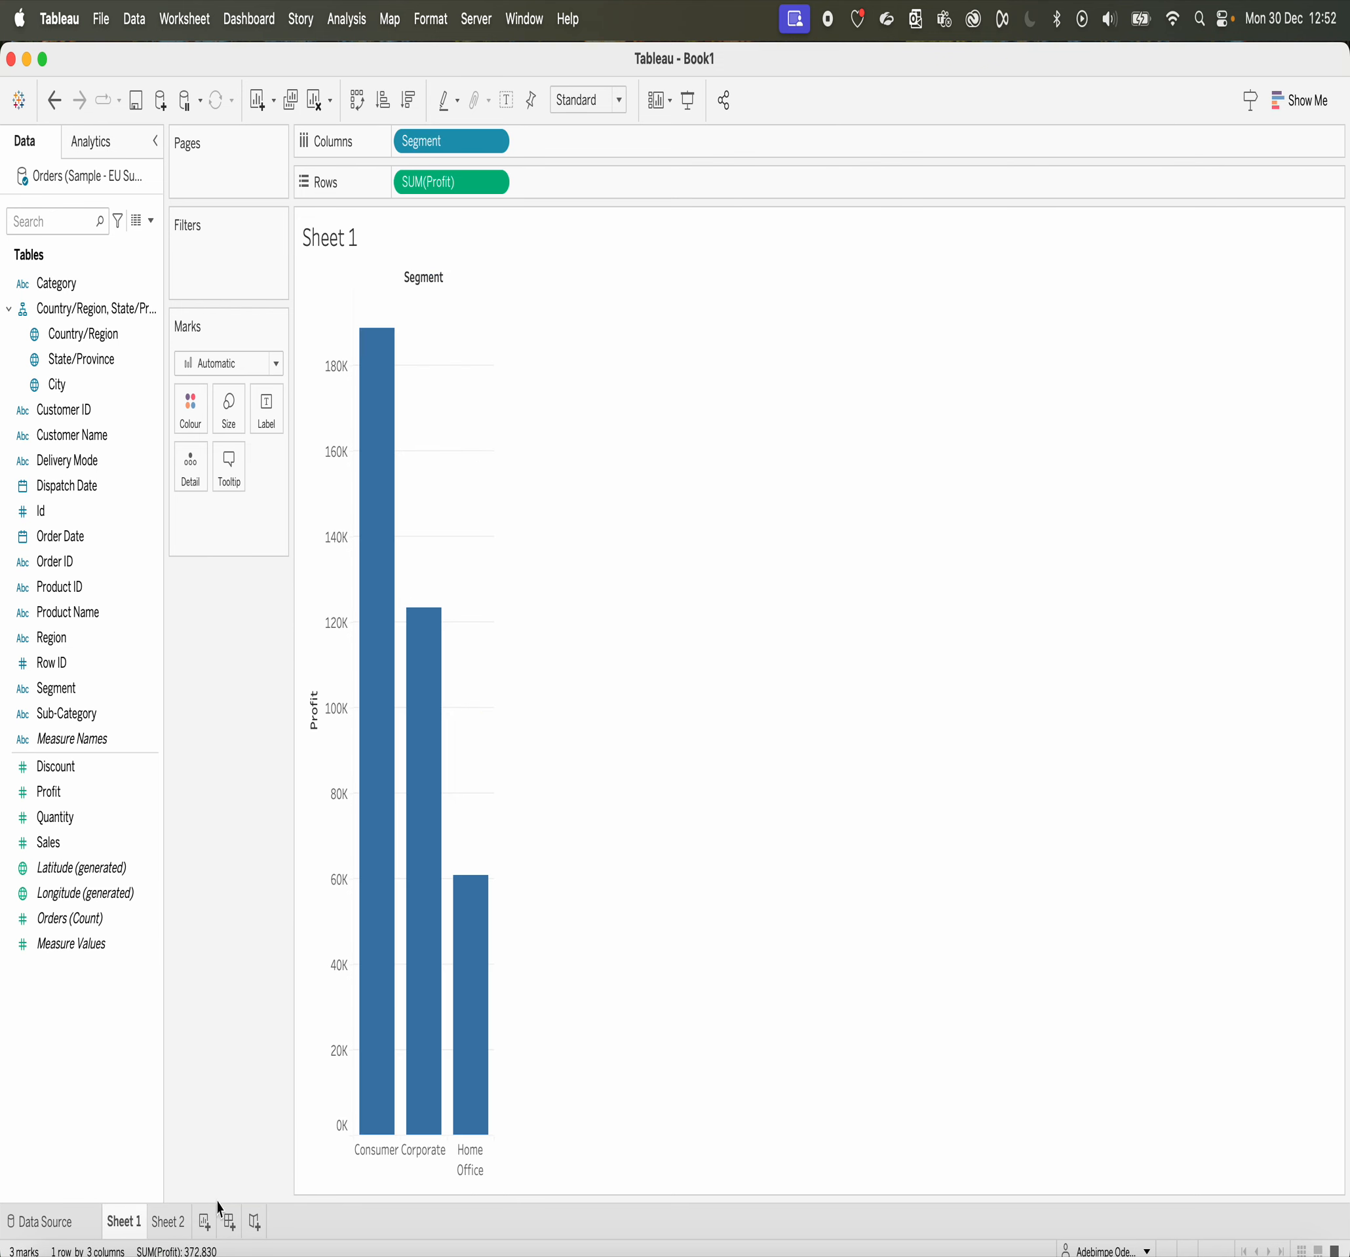
pyautogui.moveTo(361, 877)
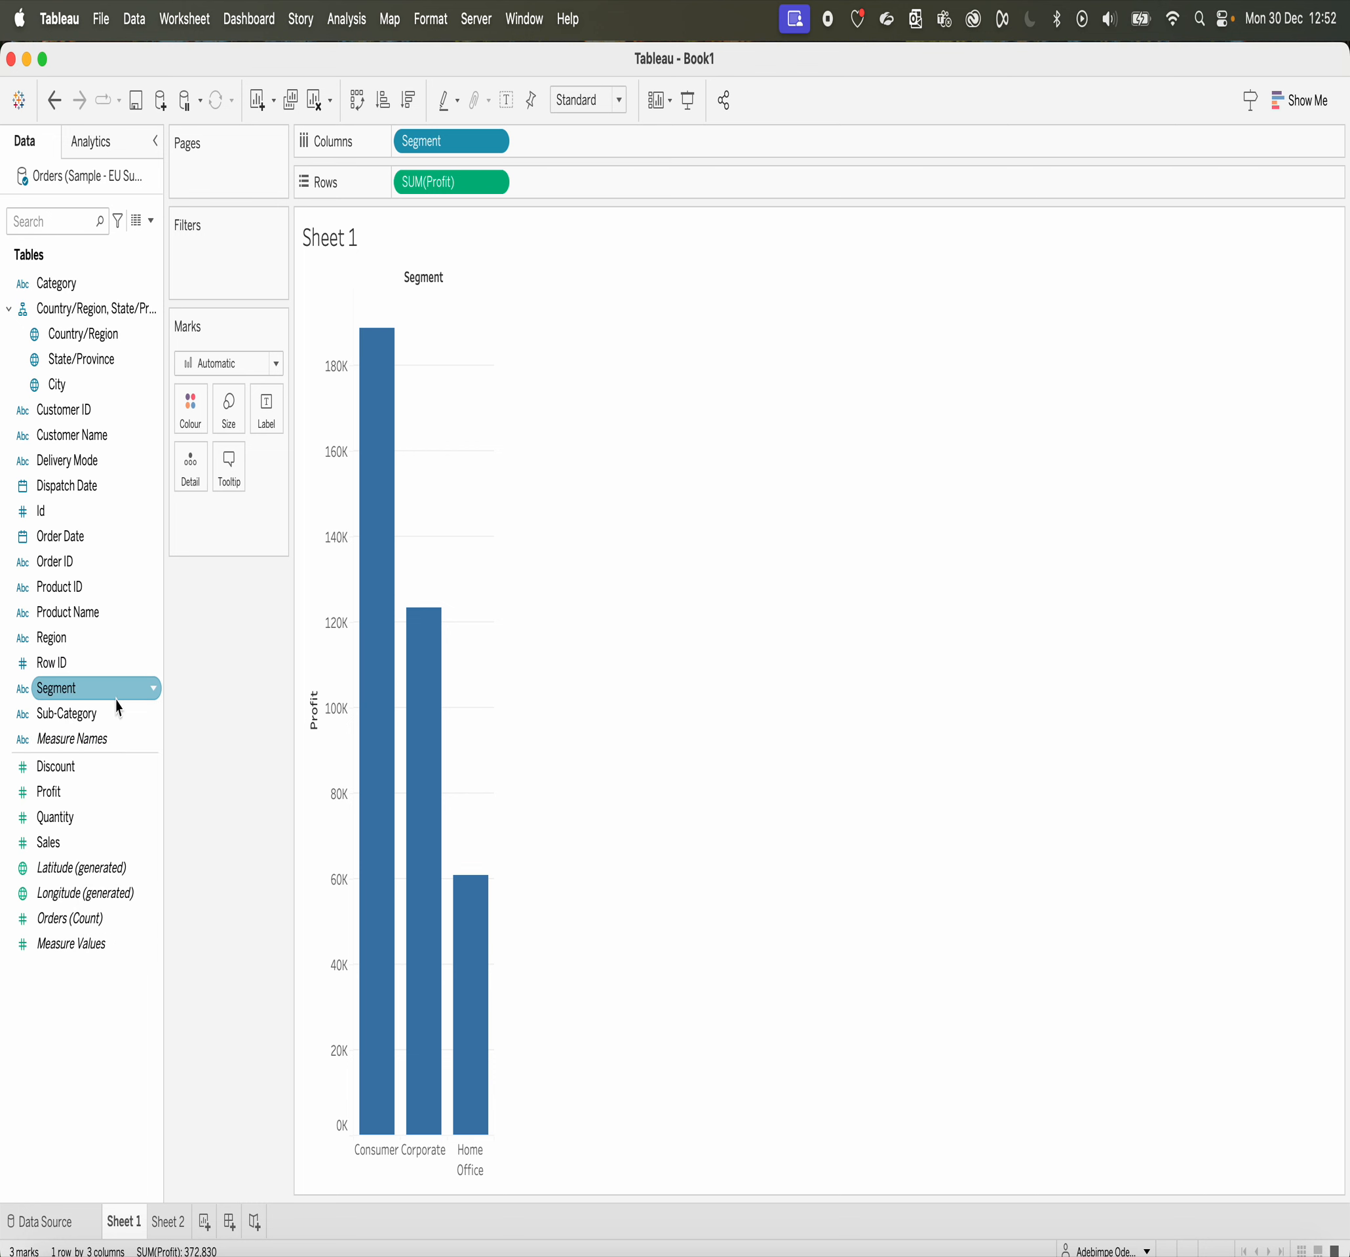
# Step: Colour the Sheet 1 segment profit bars by Category and inspect the stacked sections
pyautogui.moveTo(118, 702); pyautogui.dragTo(439, 151)
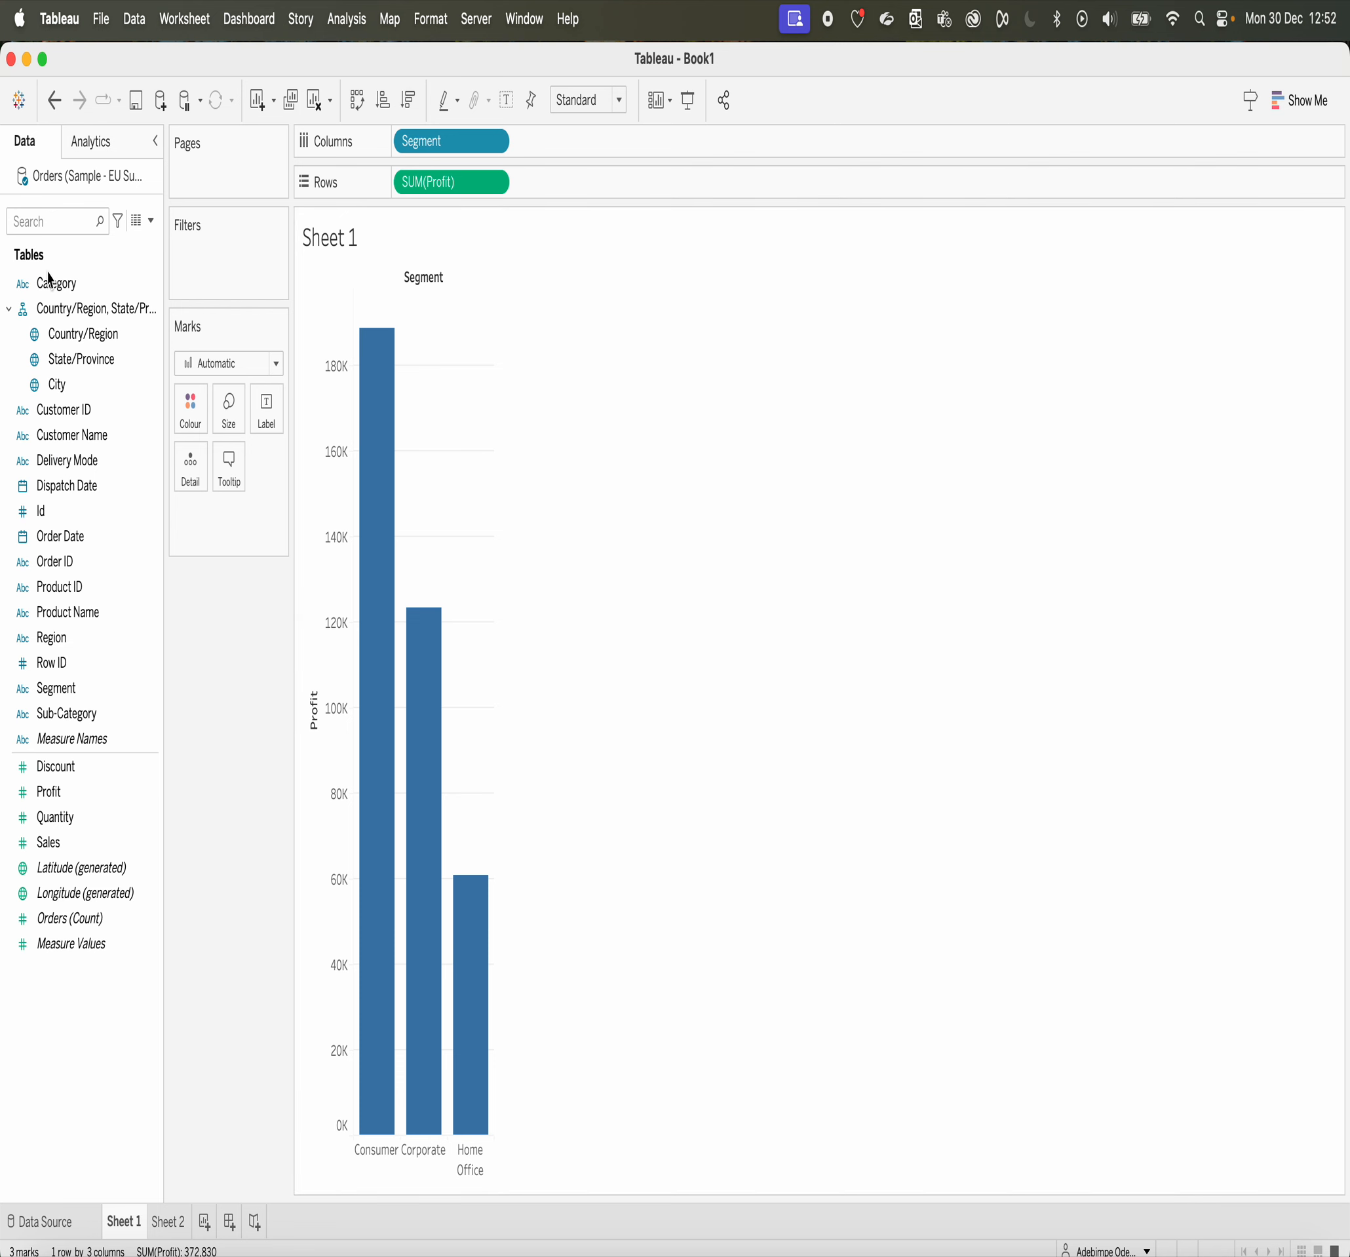
pyautogui.moveTo(49, 277); pyautogui.dragTo(190, 417)
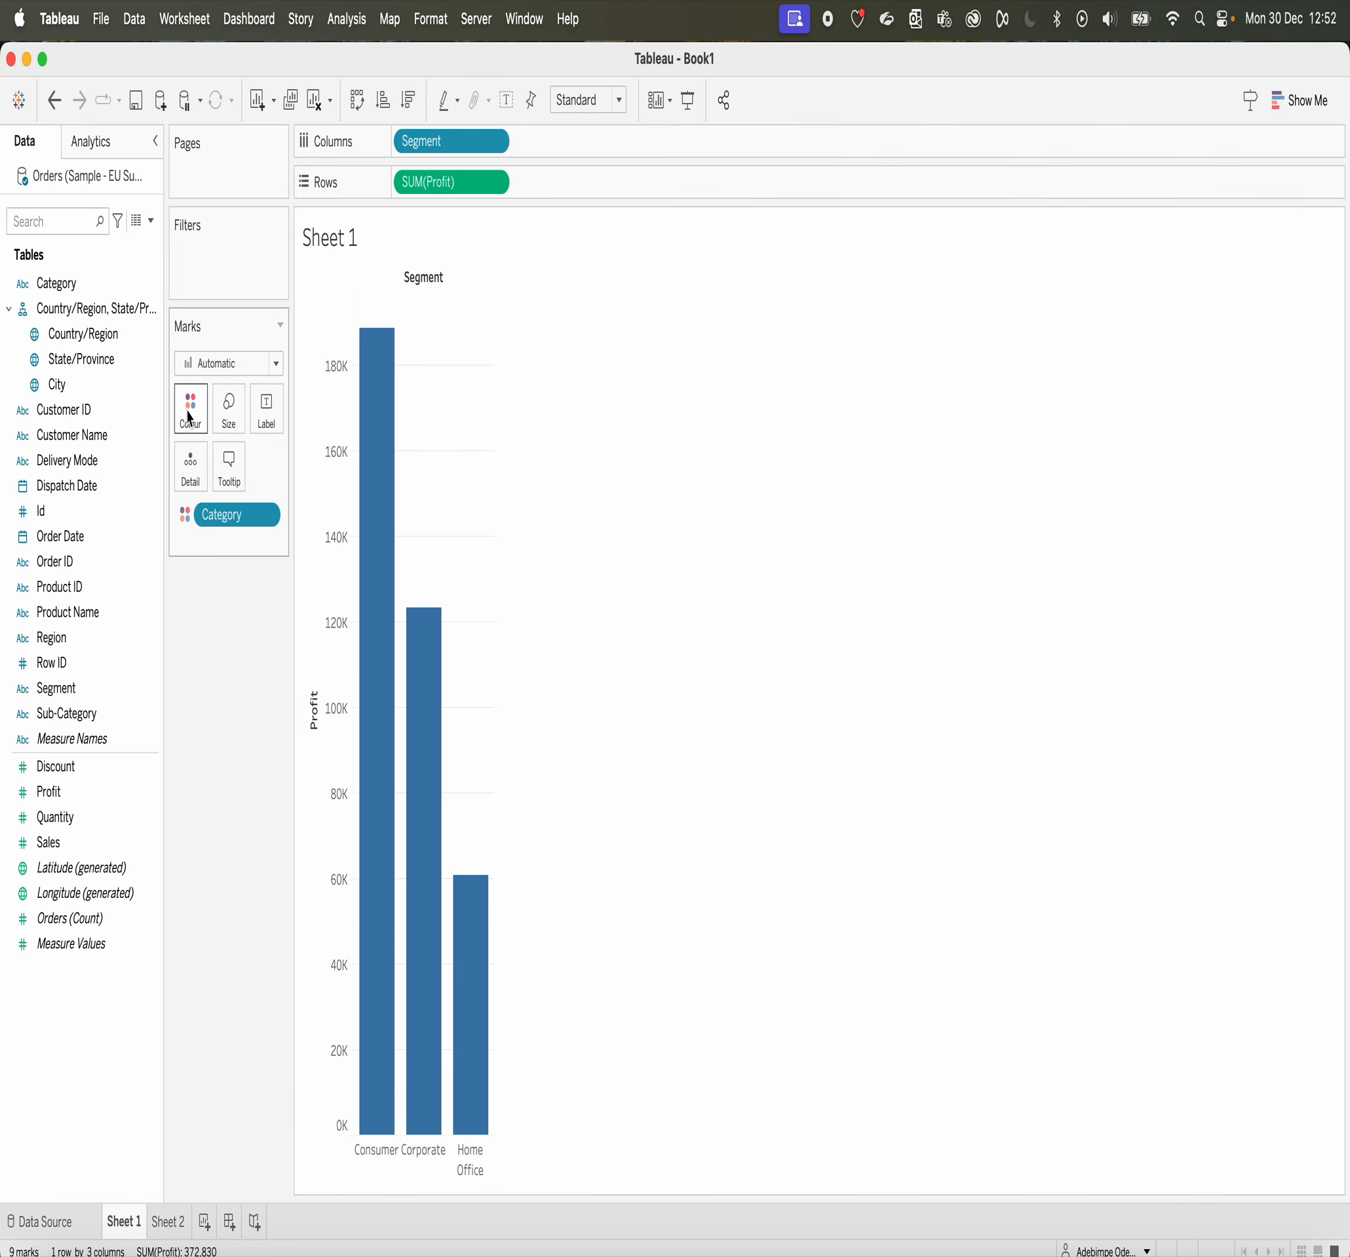
pyautogui.moveTo(425, 861)
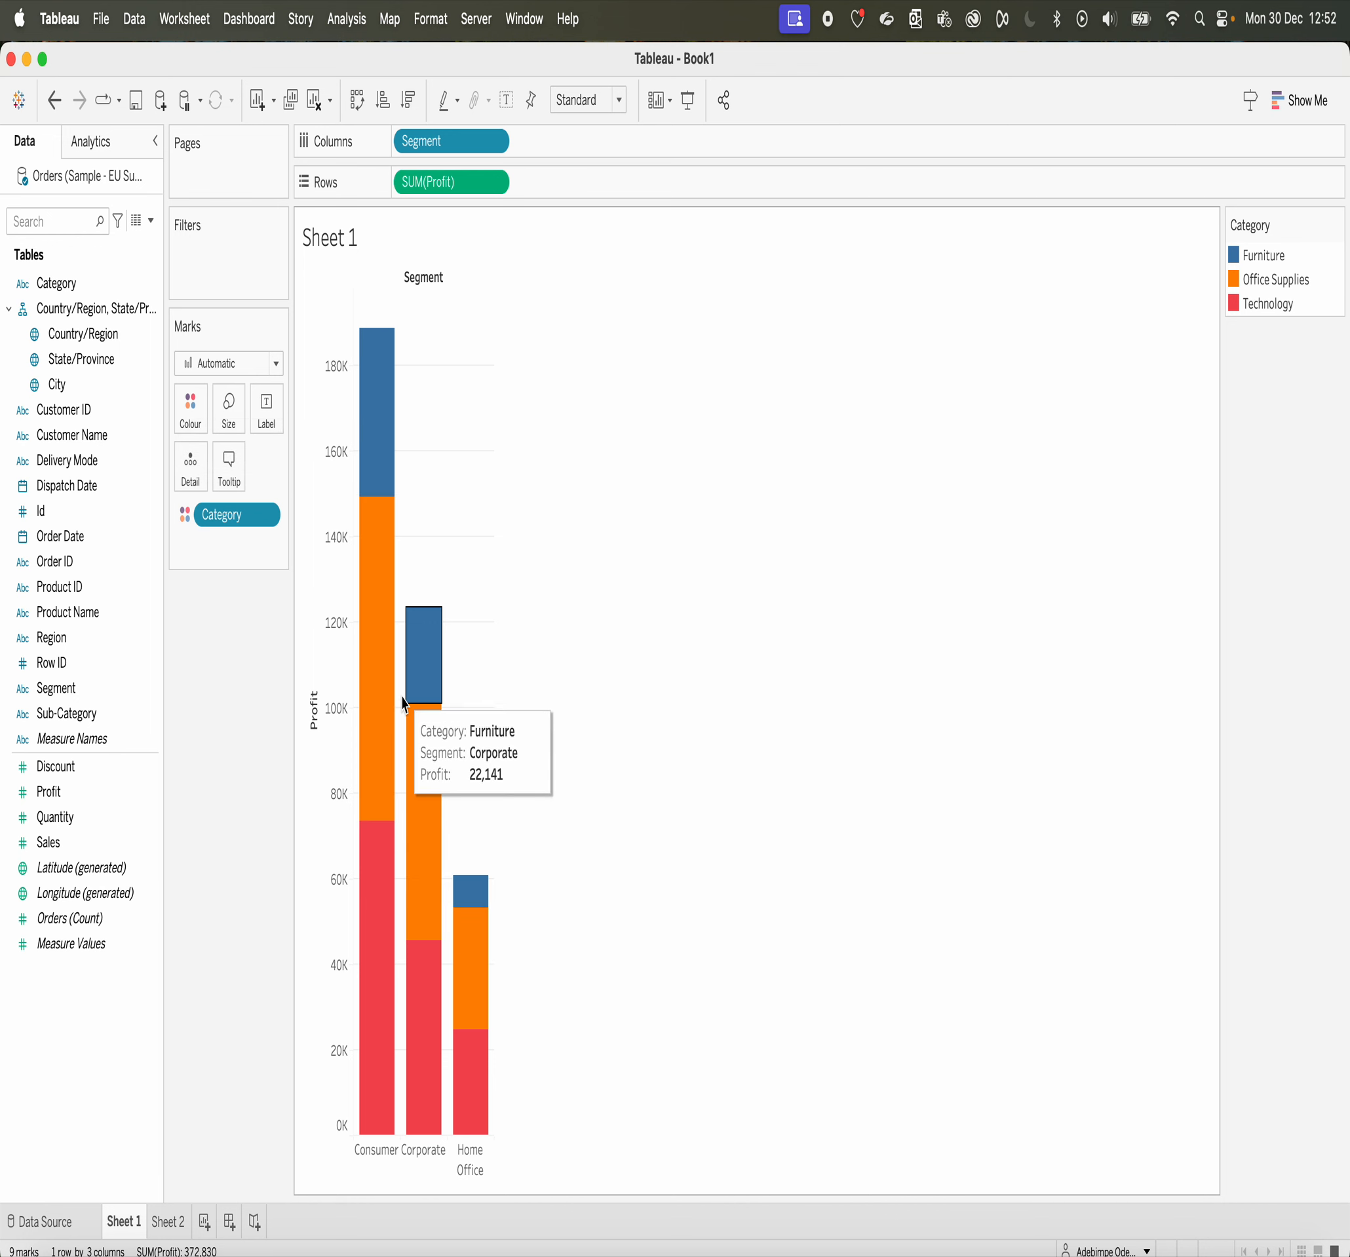
pyautogui.moveTo(379, 559)
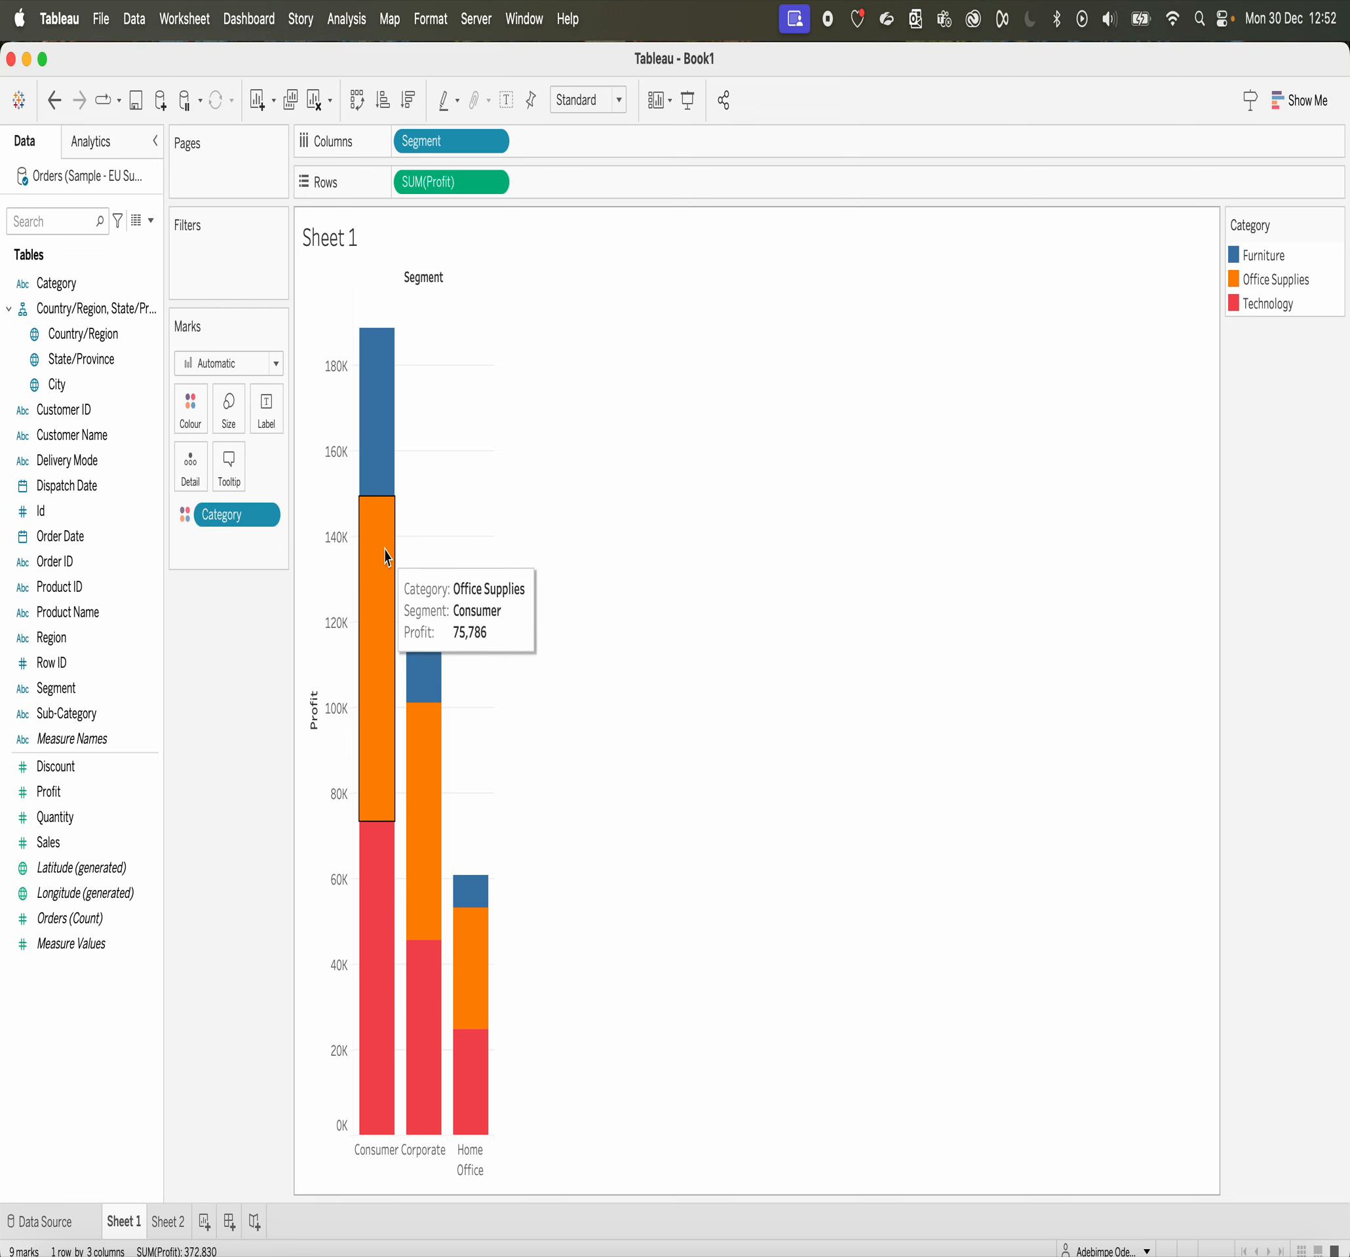
pyautogui.moveTo(373, 489)
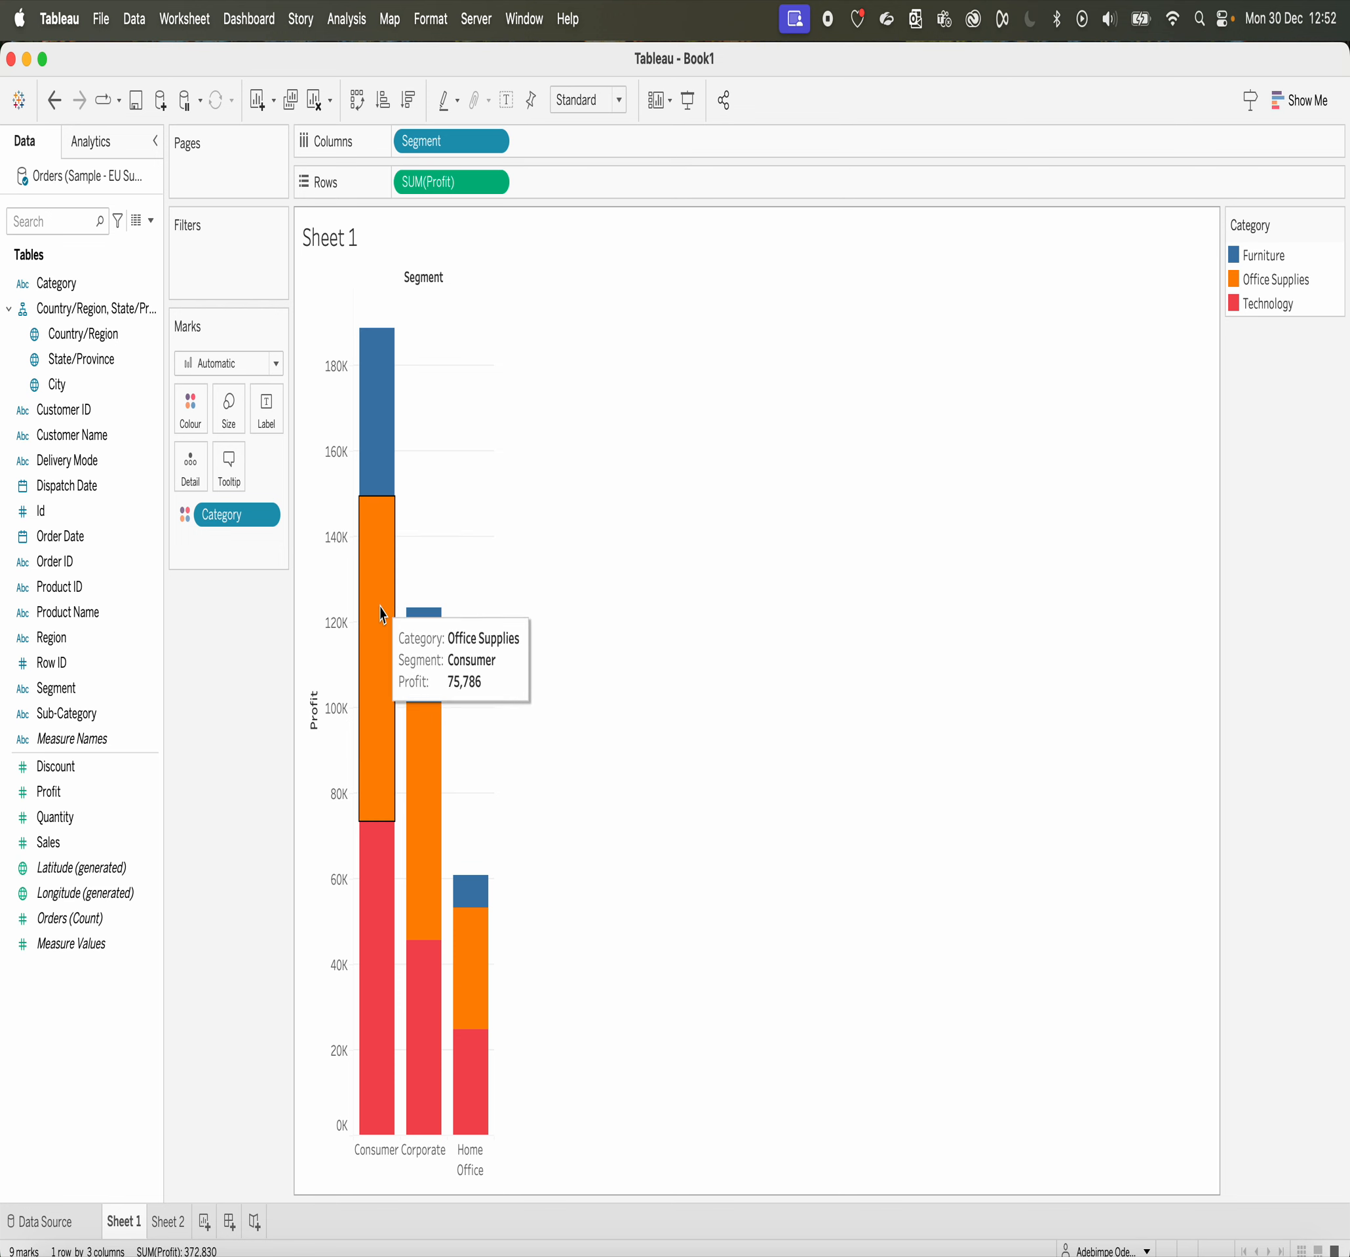
# Step: Replace Category with Profit as the colour field of the Sheet 1 bars
pyautogui.moveTo(250, 513); pyautogui.dragTo(245, 723)
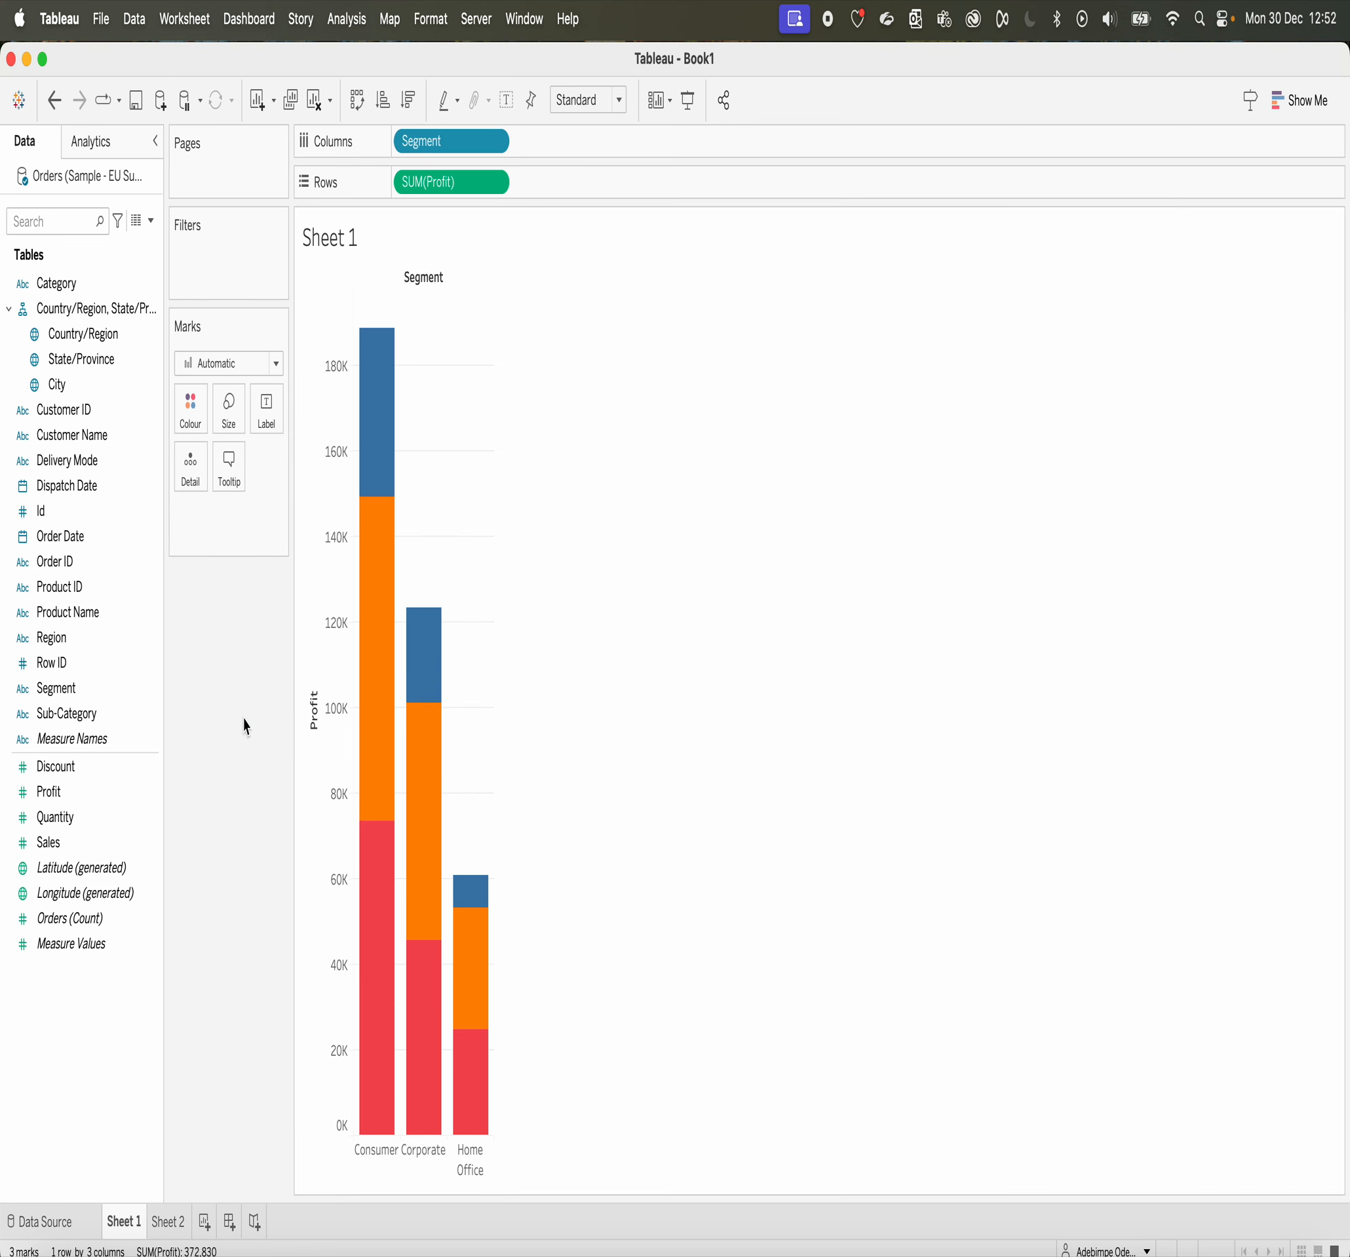
pyautogui.moveTo(55, 796); pyautogui.dragTo(196, 418)
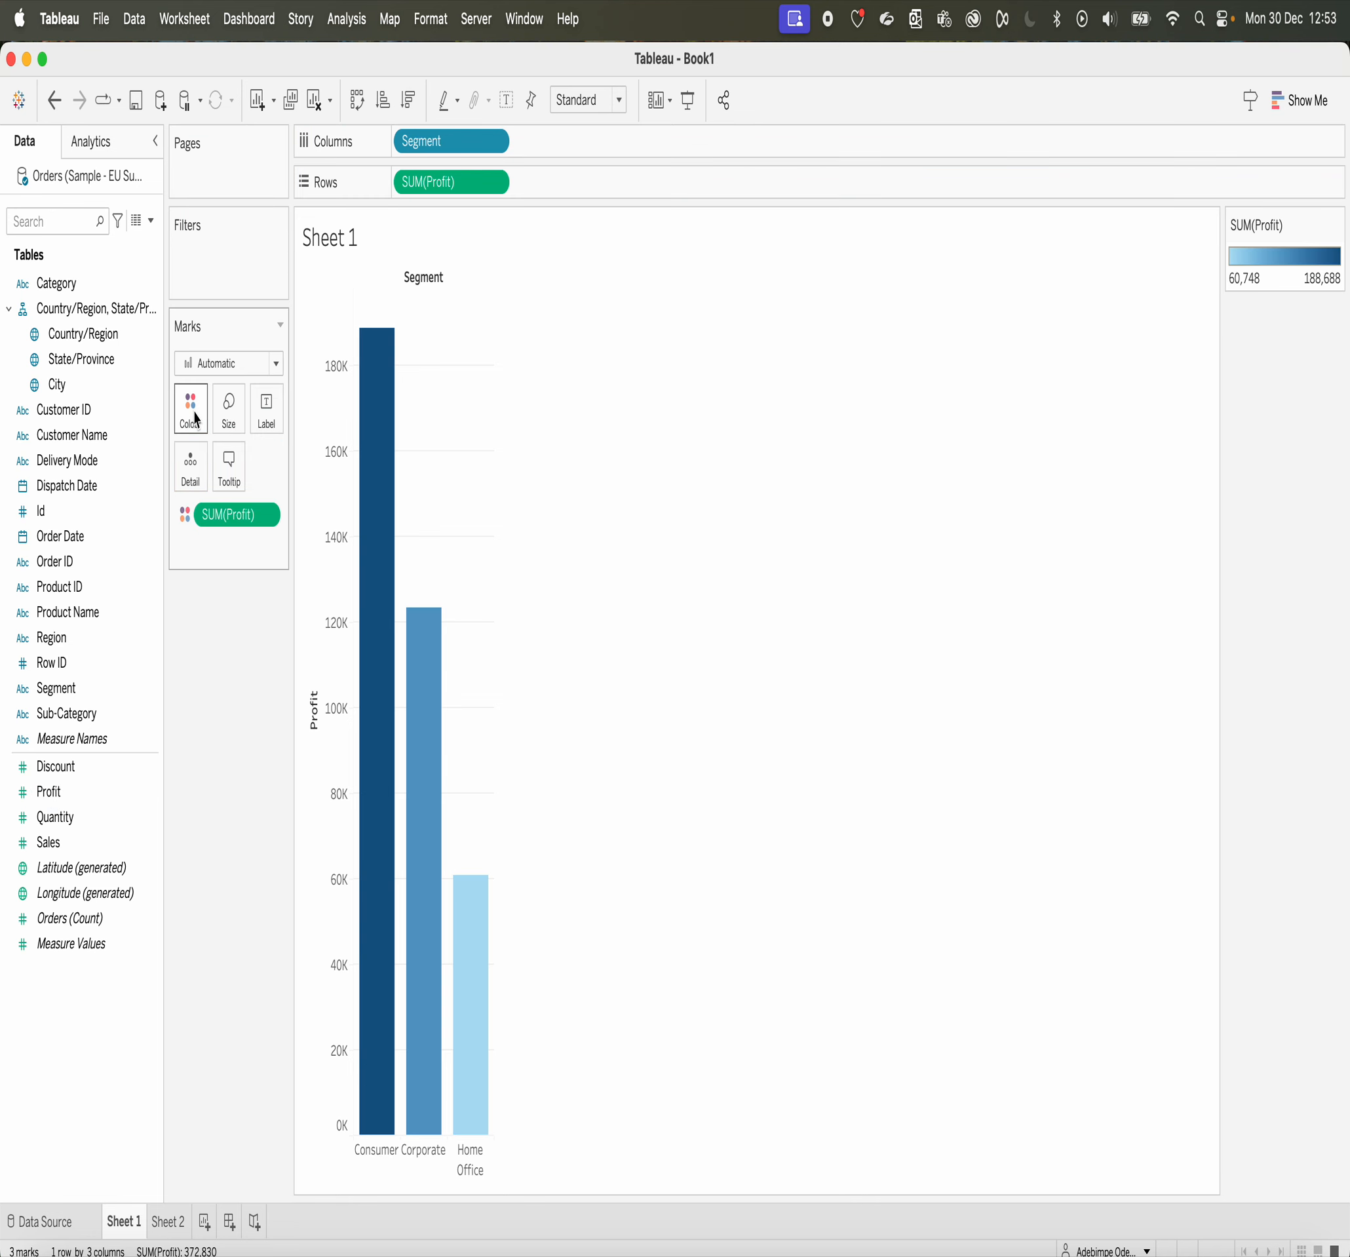
pyautogui.moveTo(431, 982)
# Step: Swap Profit for Category as the bars' colour field and take Category off again
pyautogui.moveTo(241, 531); pyautogui.dragTo(204, 646)
pyautogui.moveTo(56, 283); pyautogui.dragTo(190, 412)
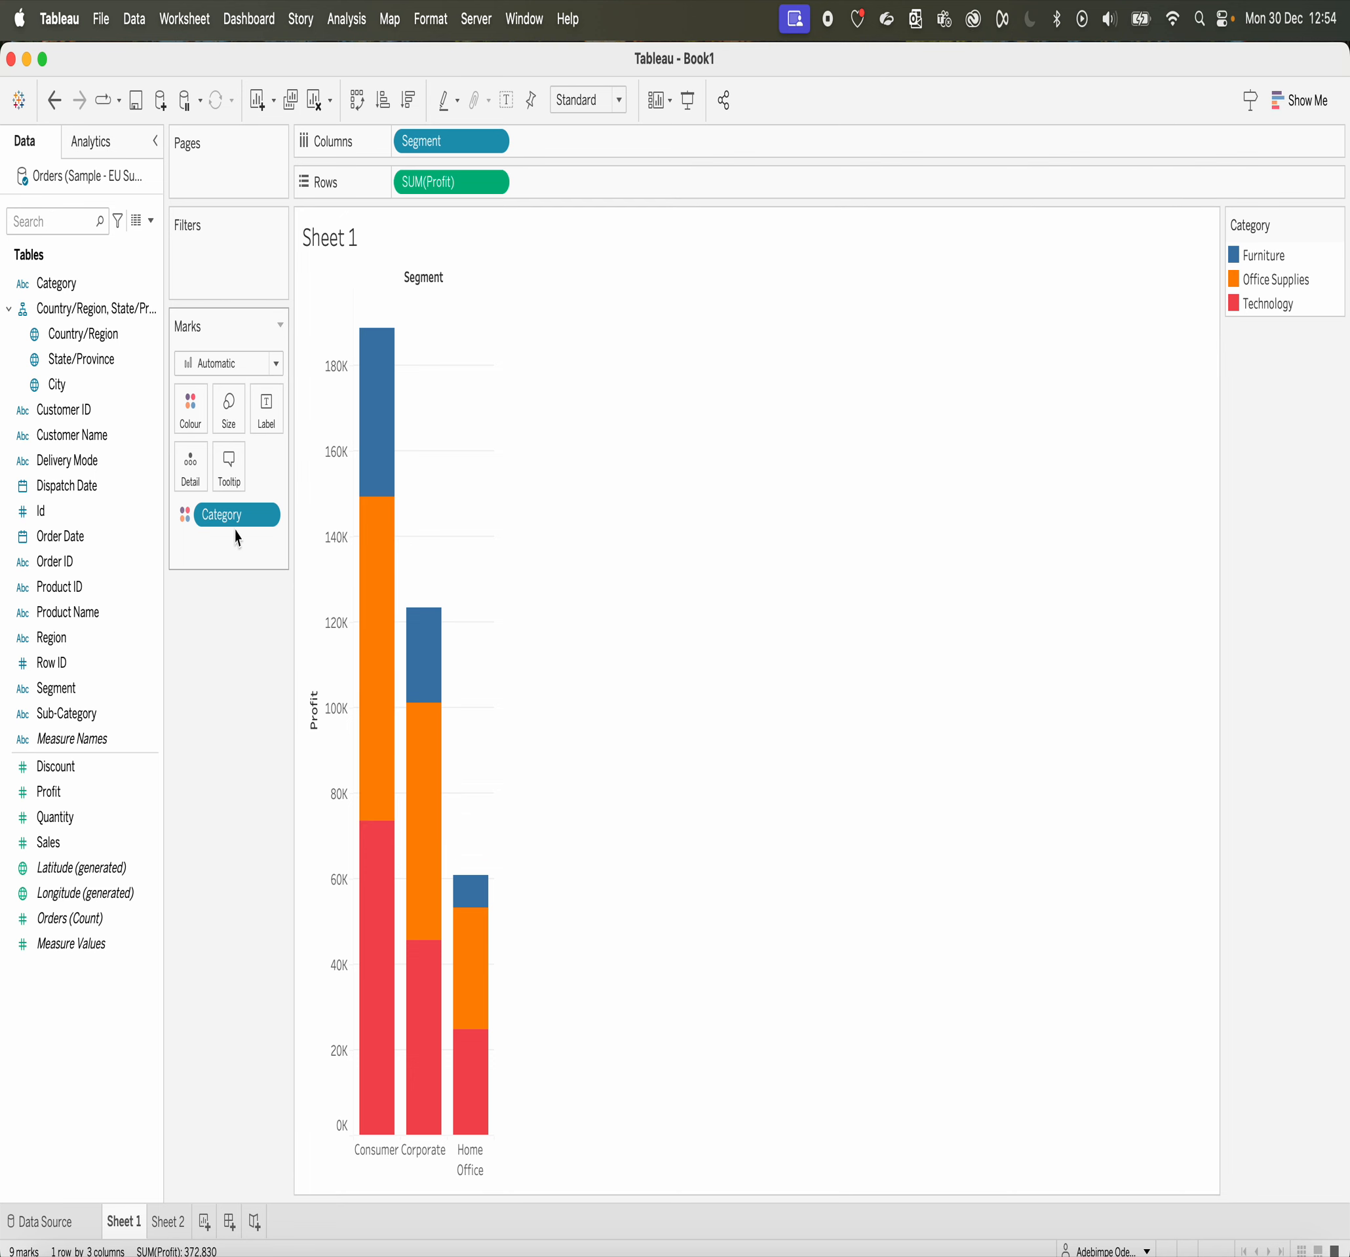
pyautogui.moveTo(230, 525); pyautogui.dragTo(232, 639)
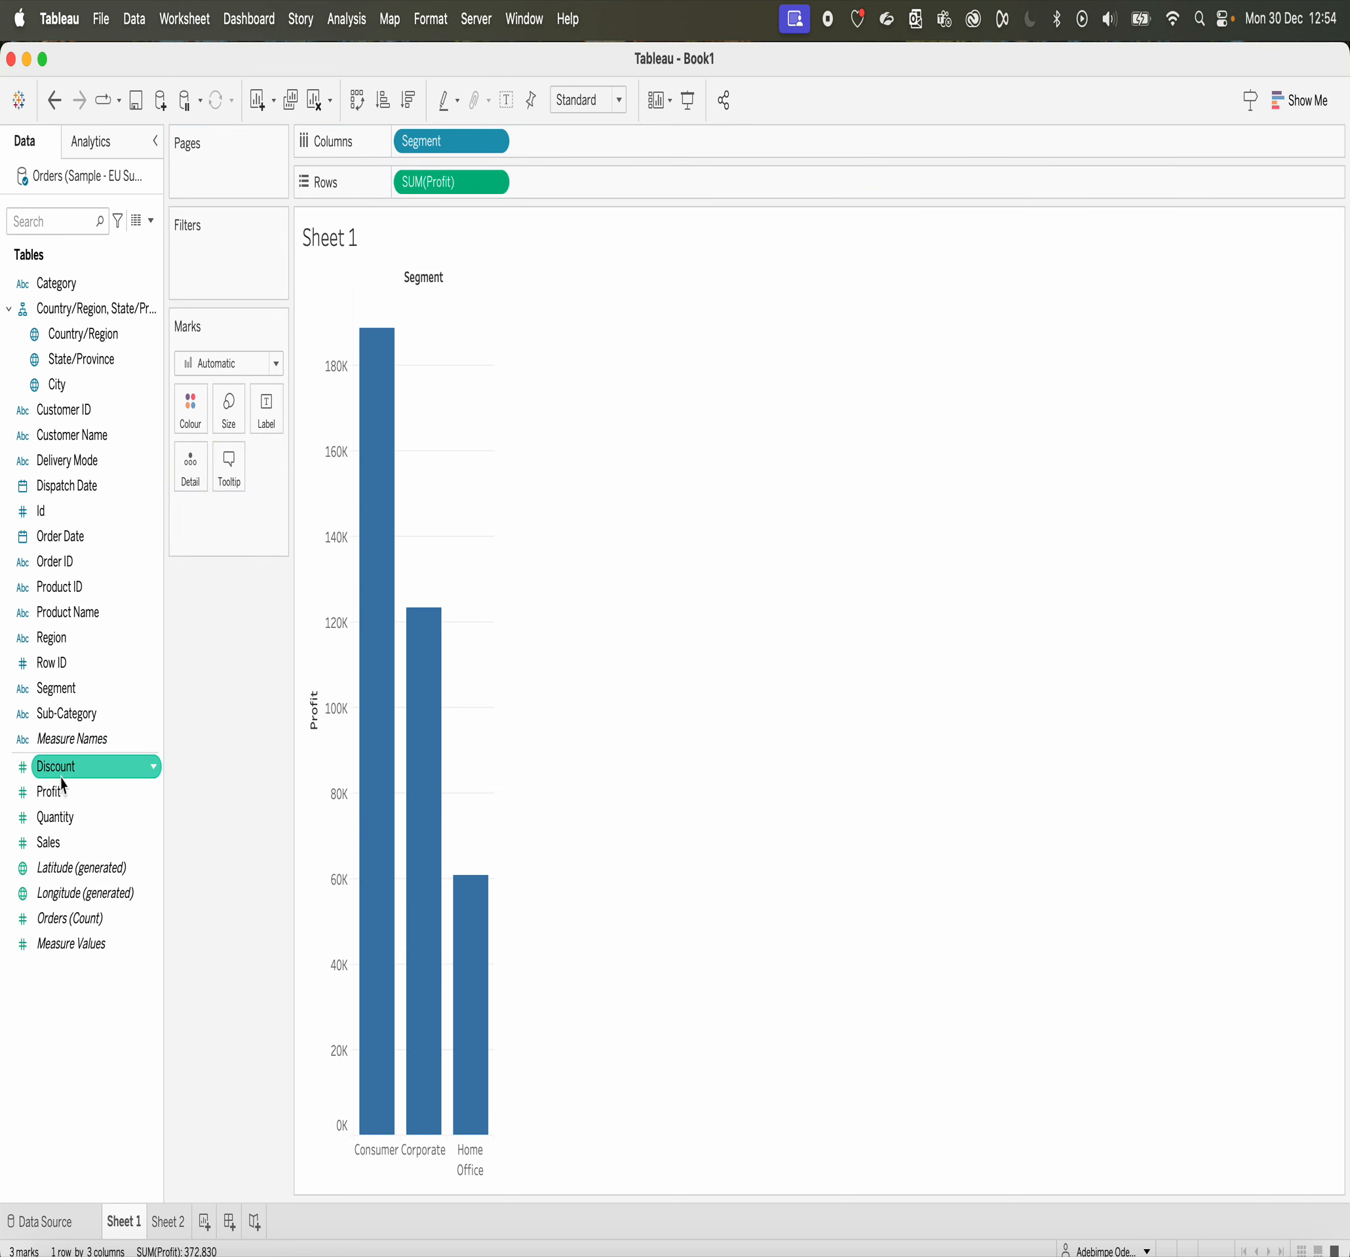
# Step: Colour the Sheet 1 bars by Discount and compare them with the scatter plot on Sheet 2
pyautogui.moveTo(61, 780); pyautogui.dragTo(195, 421)
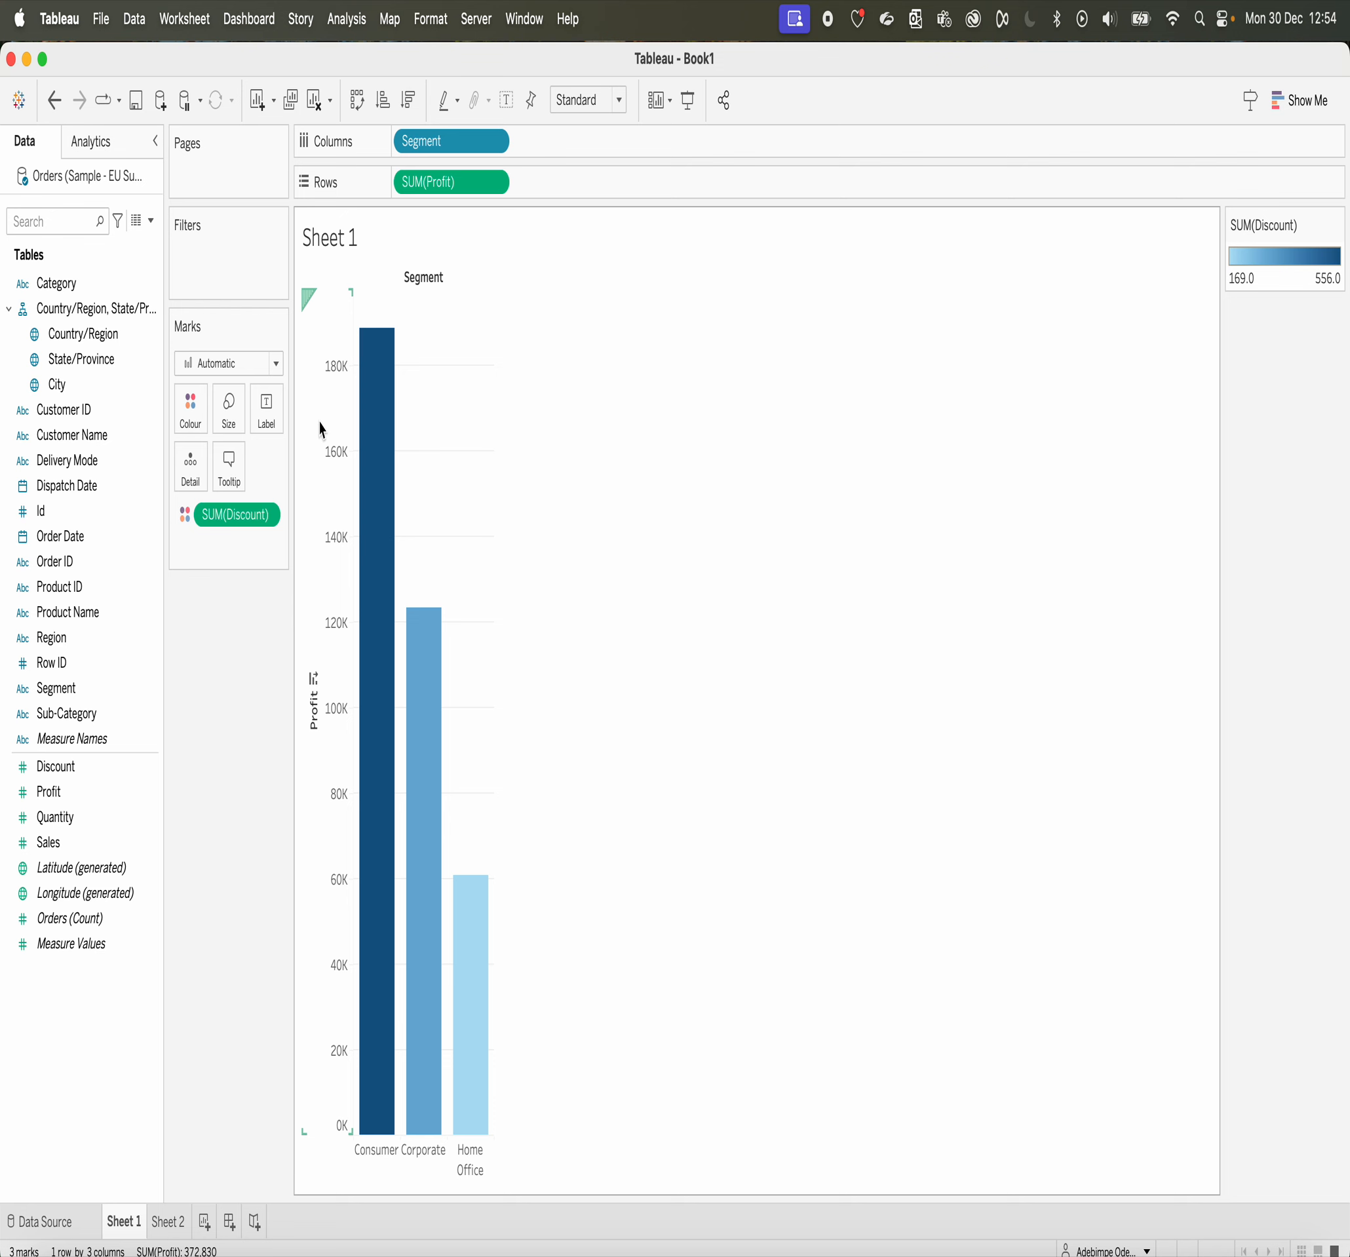
pyautogui.click(169, 1221)
pyautogui.moveTo(409, 737)
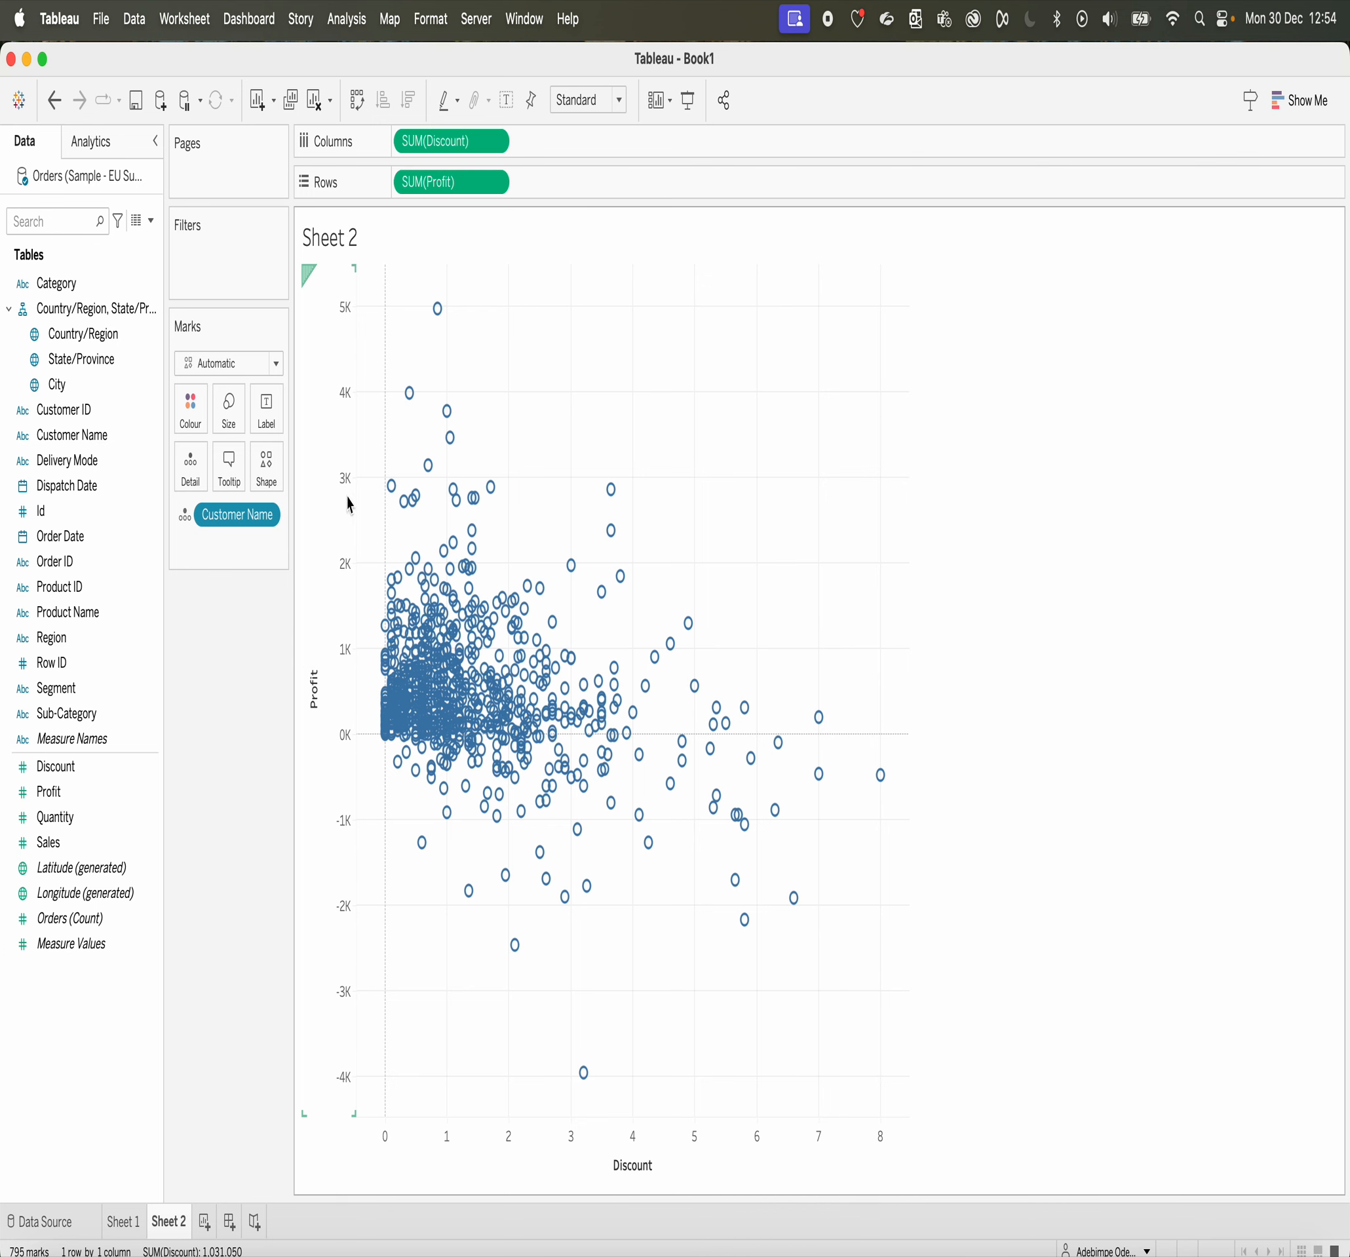
pyautogui.click(132, 1217)
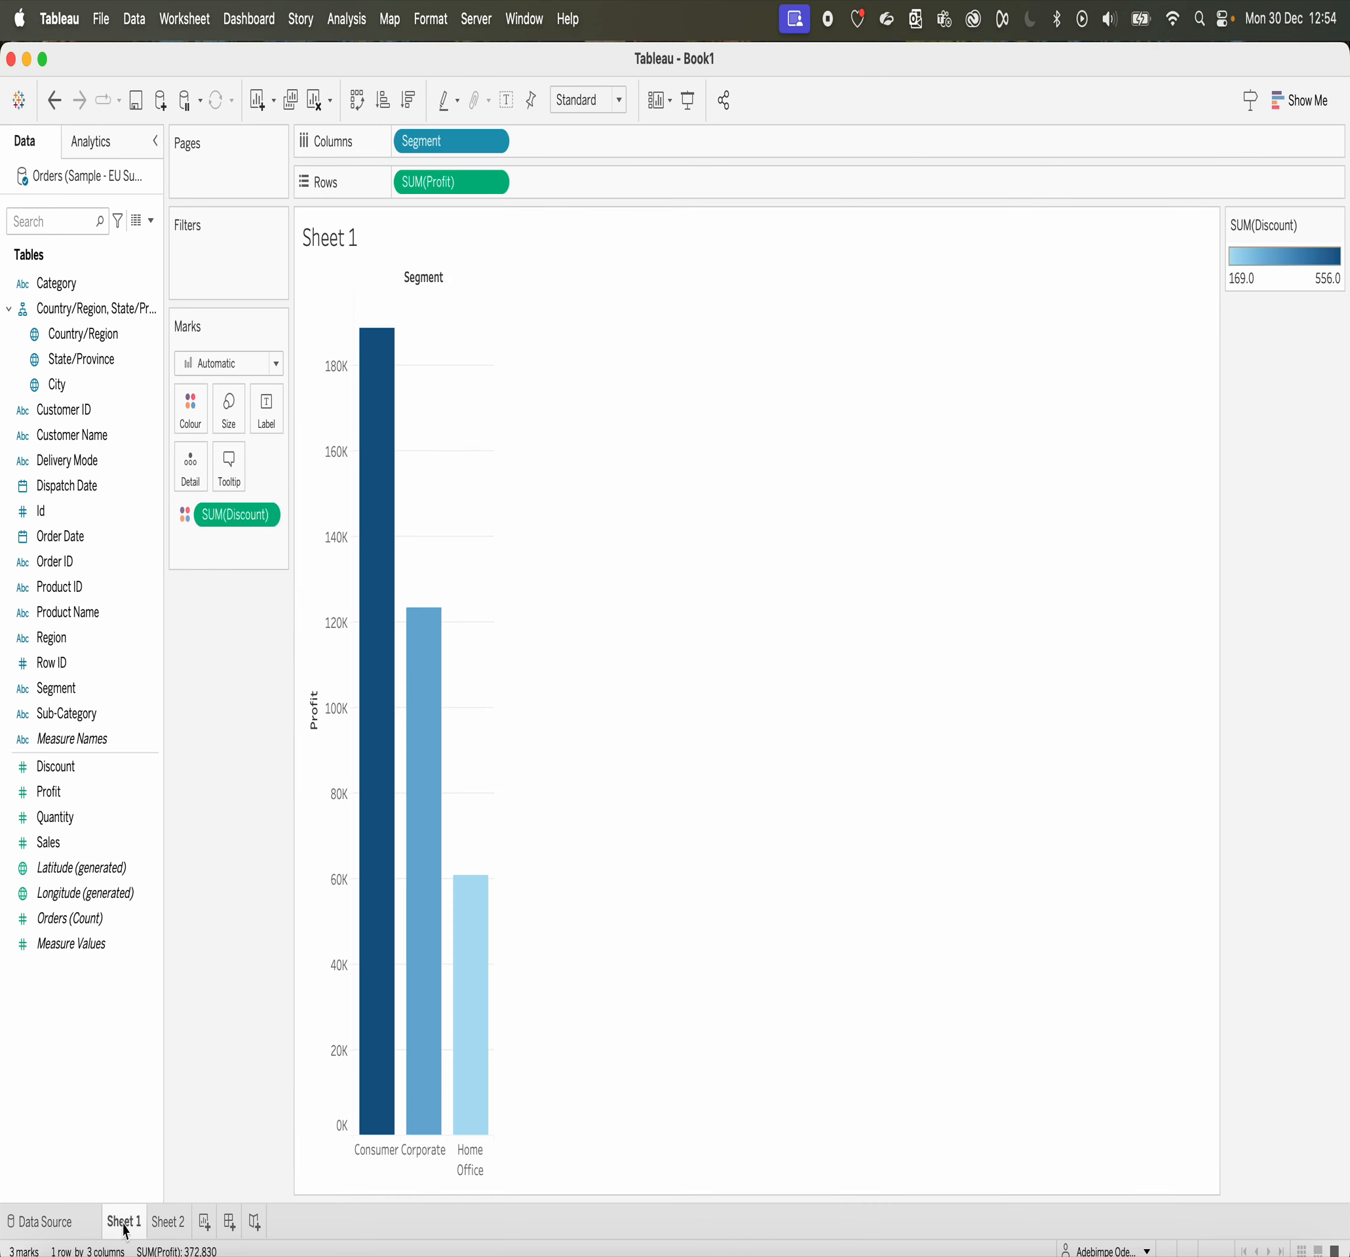
pyautogui.click(171, 1222)
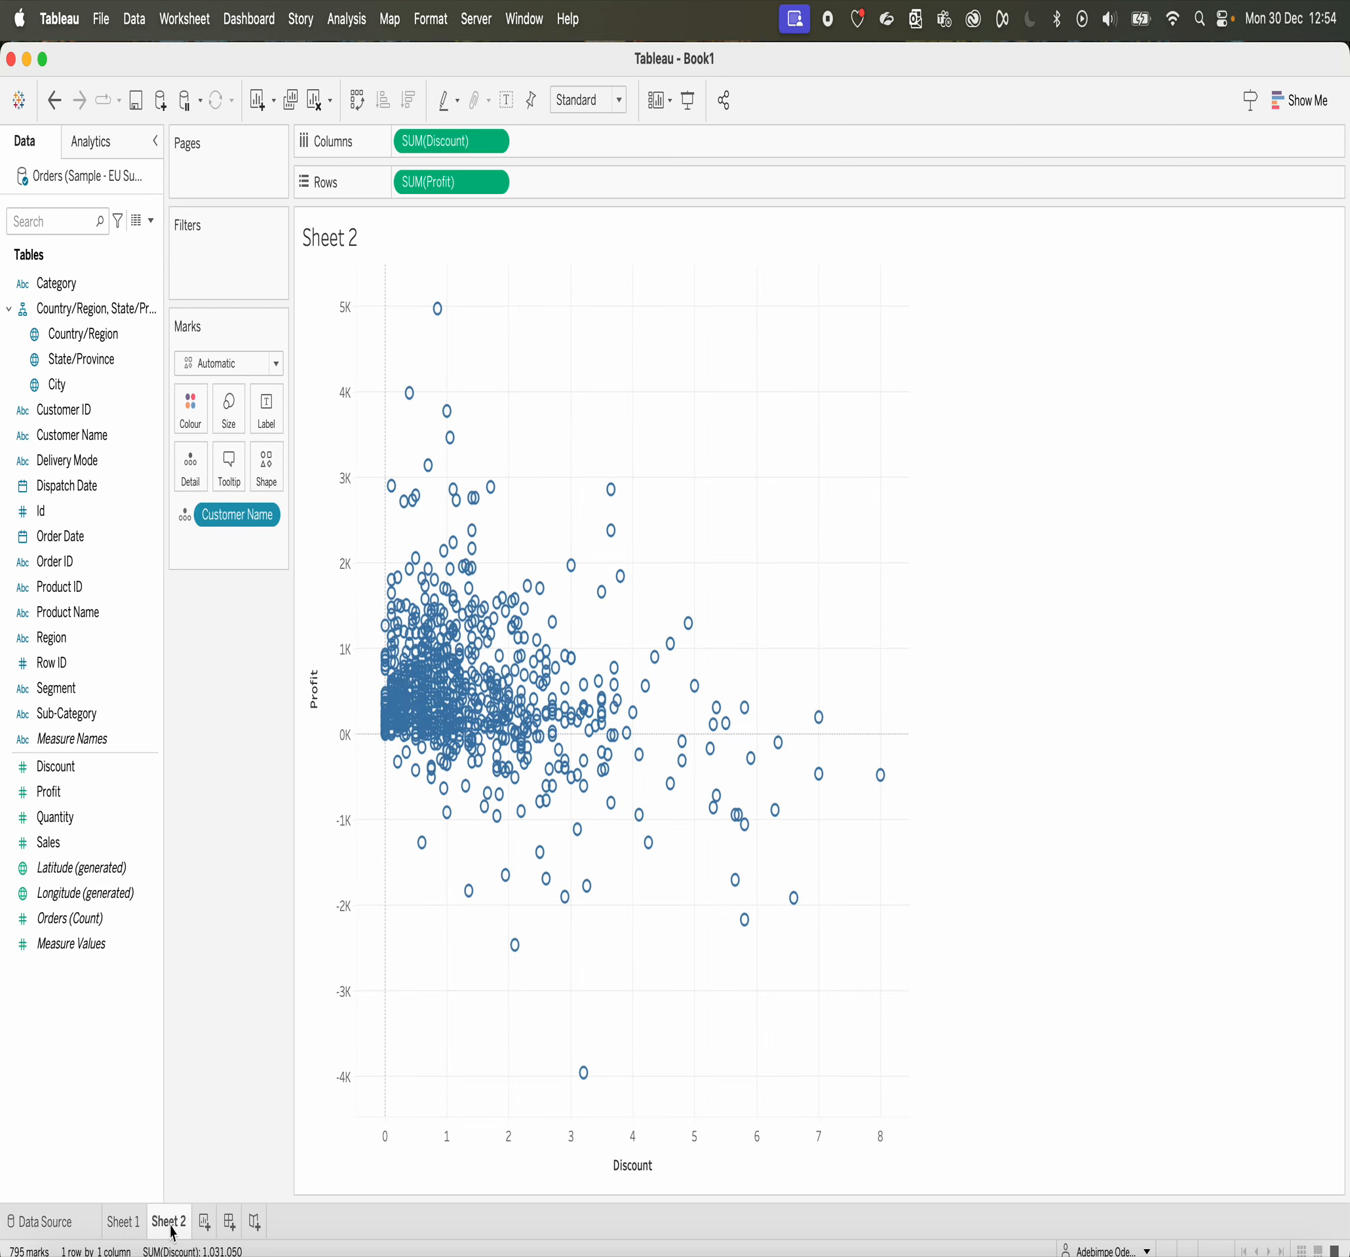
# Step: Colour the Sheet 2 scatter marks by Discount and check its colour palette settings without changing them
pyautogui.click(112, 588)
pyautogui.click(116, 614)
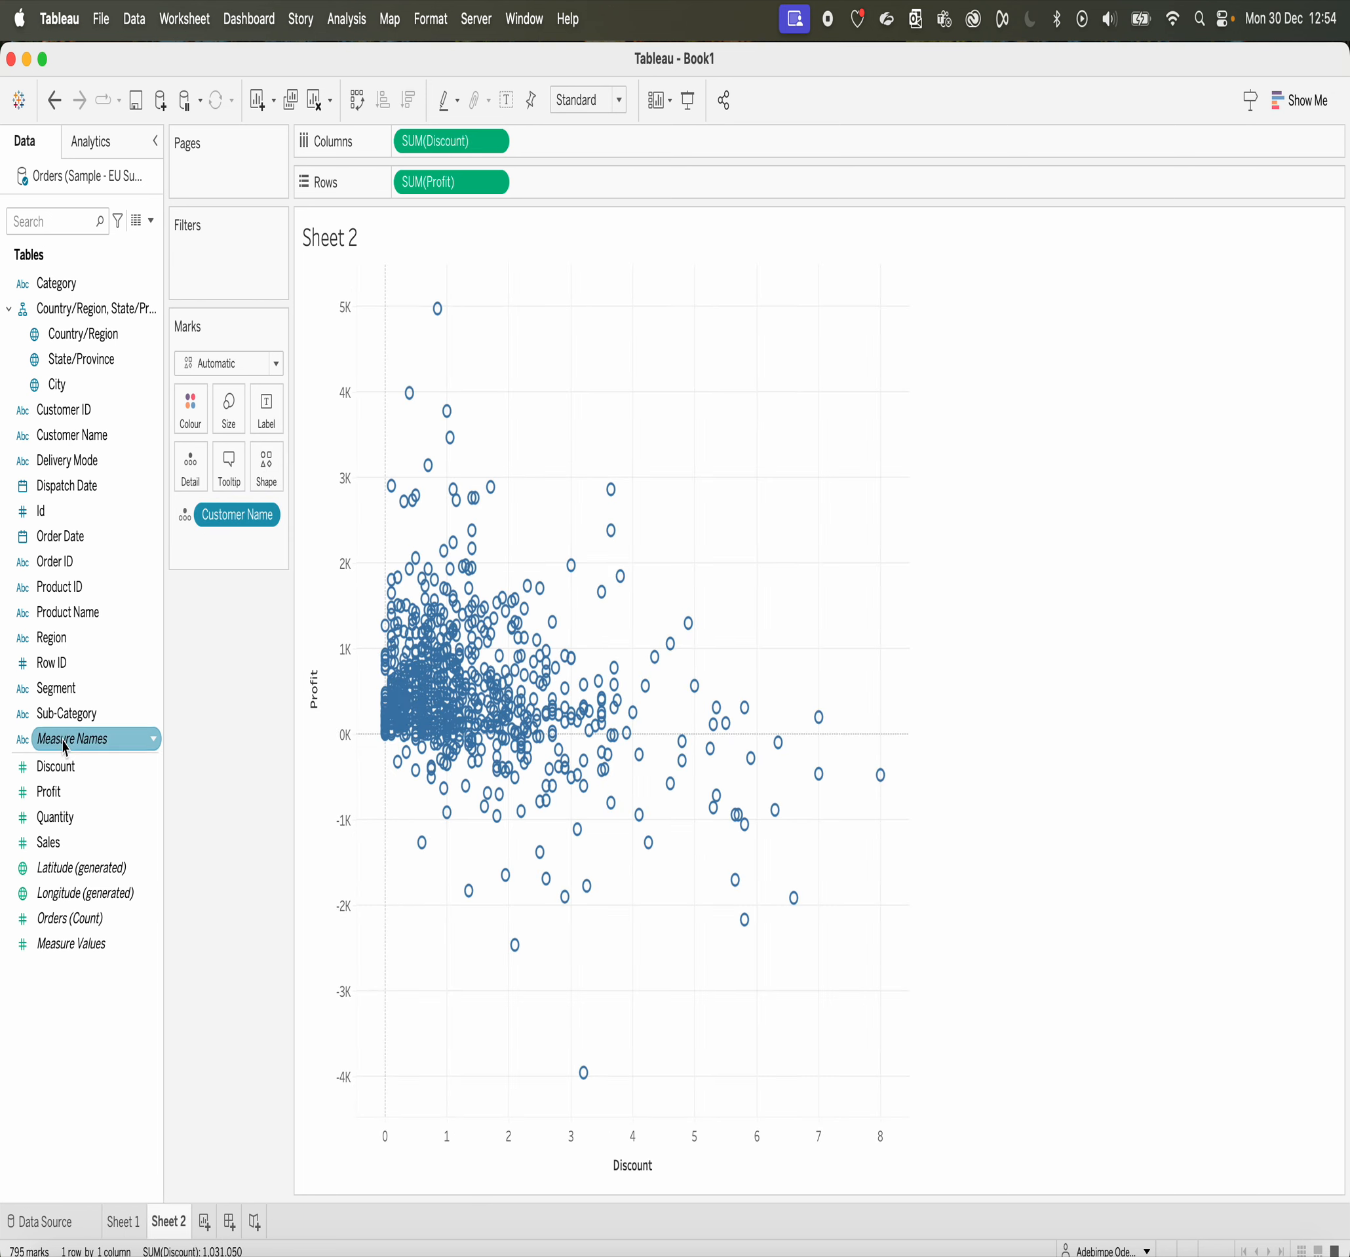
pyautogui.moveTo(54, 768); pyautogui.dragTo(192, 430)
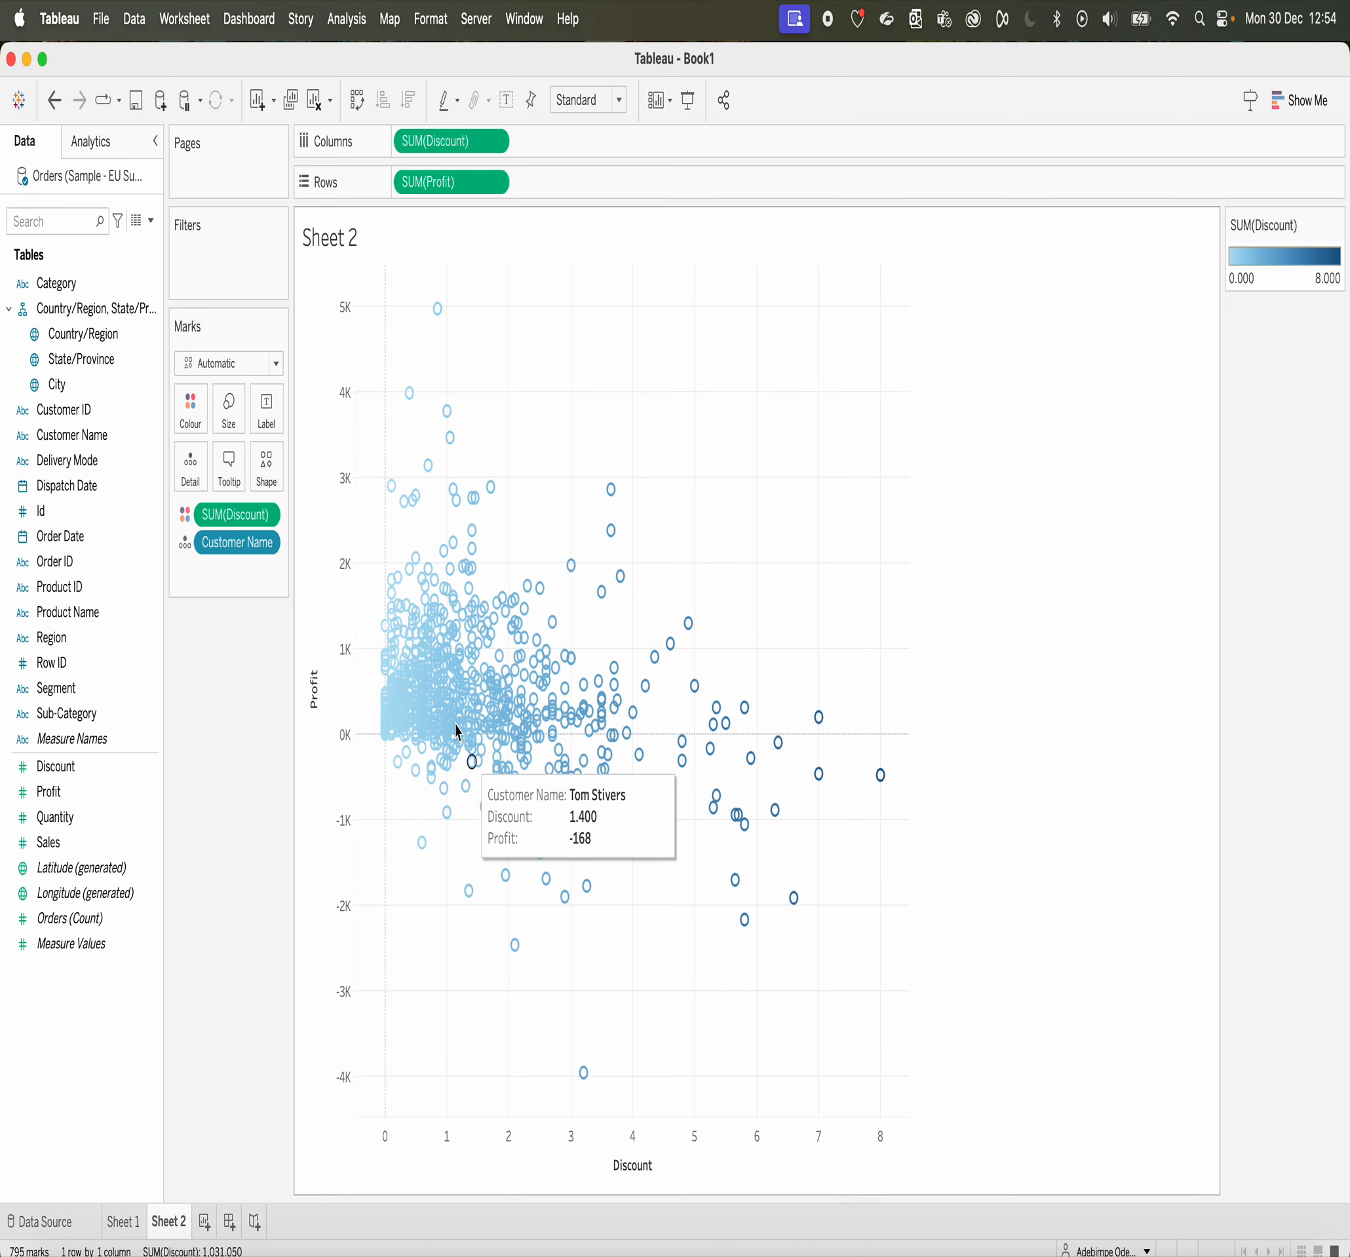
pyautogui.click(191, 411)
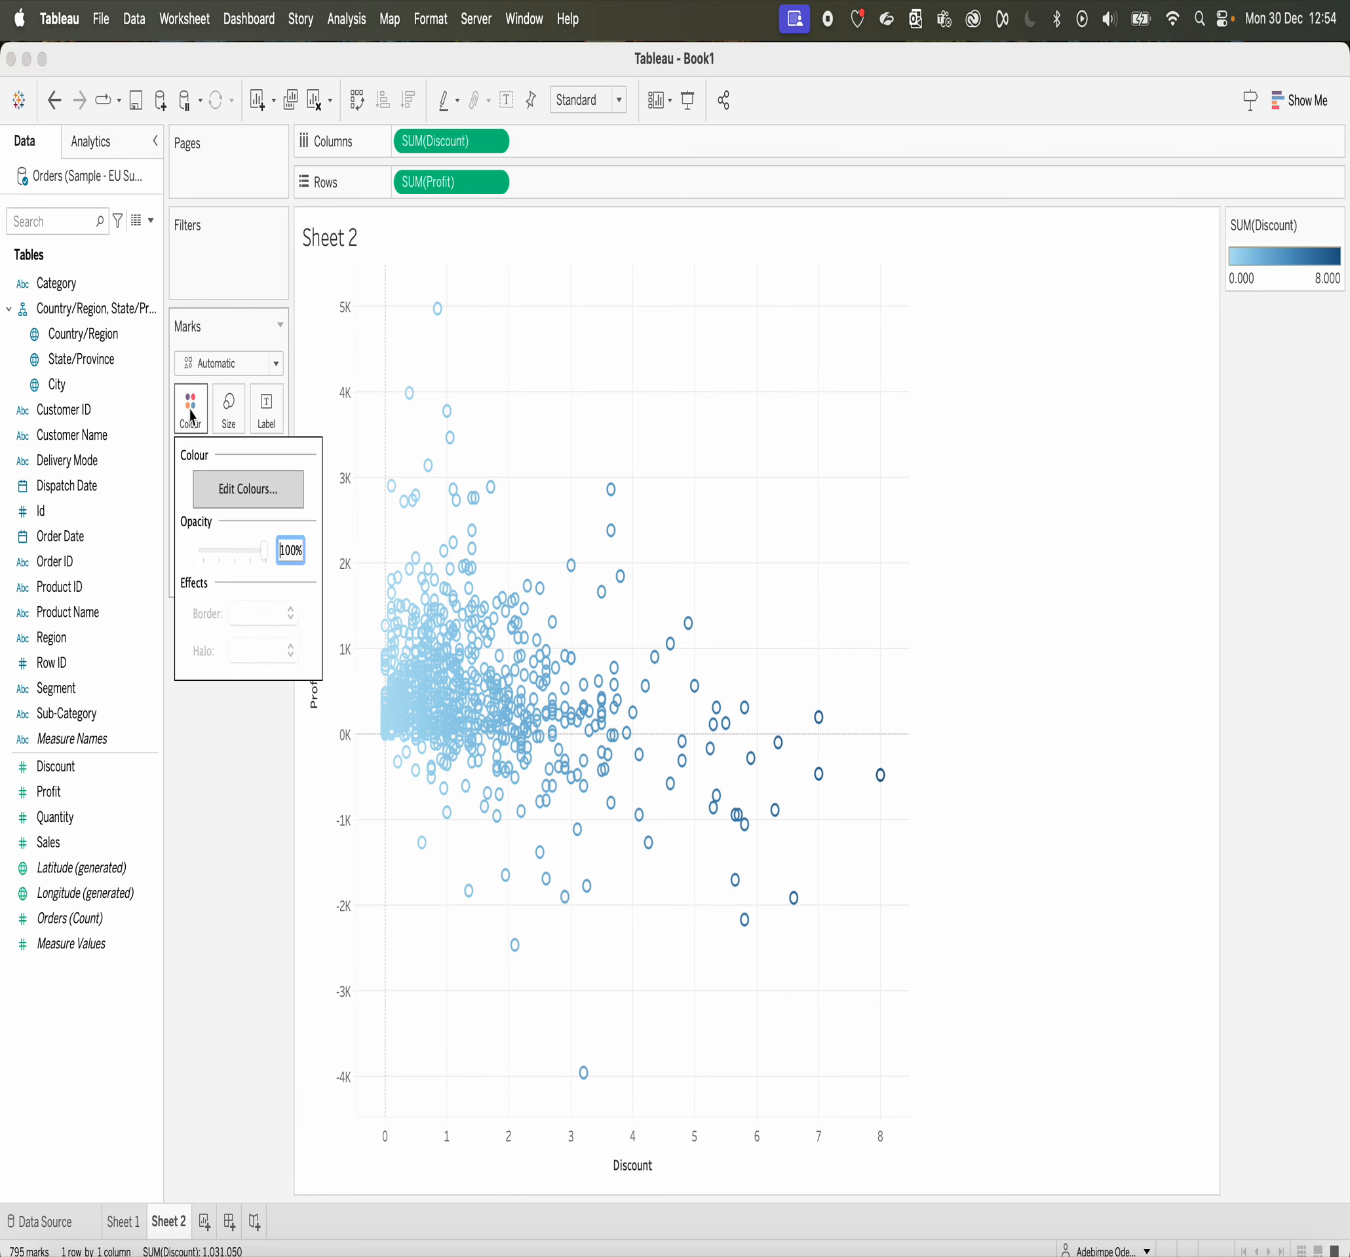
pyautogui.click(252, 491)
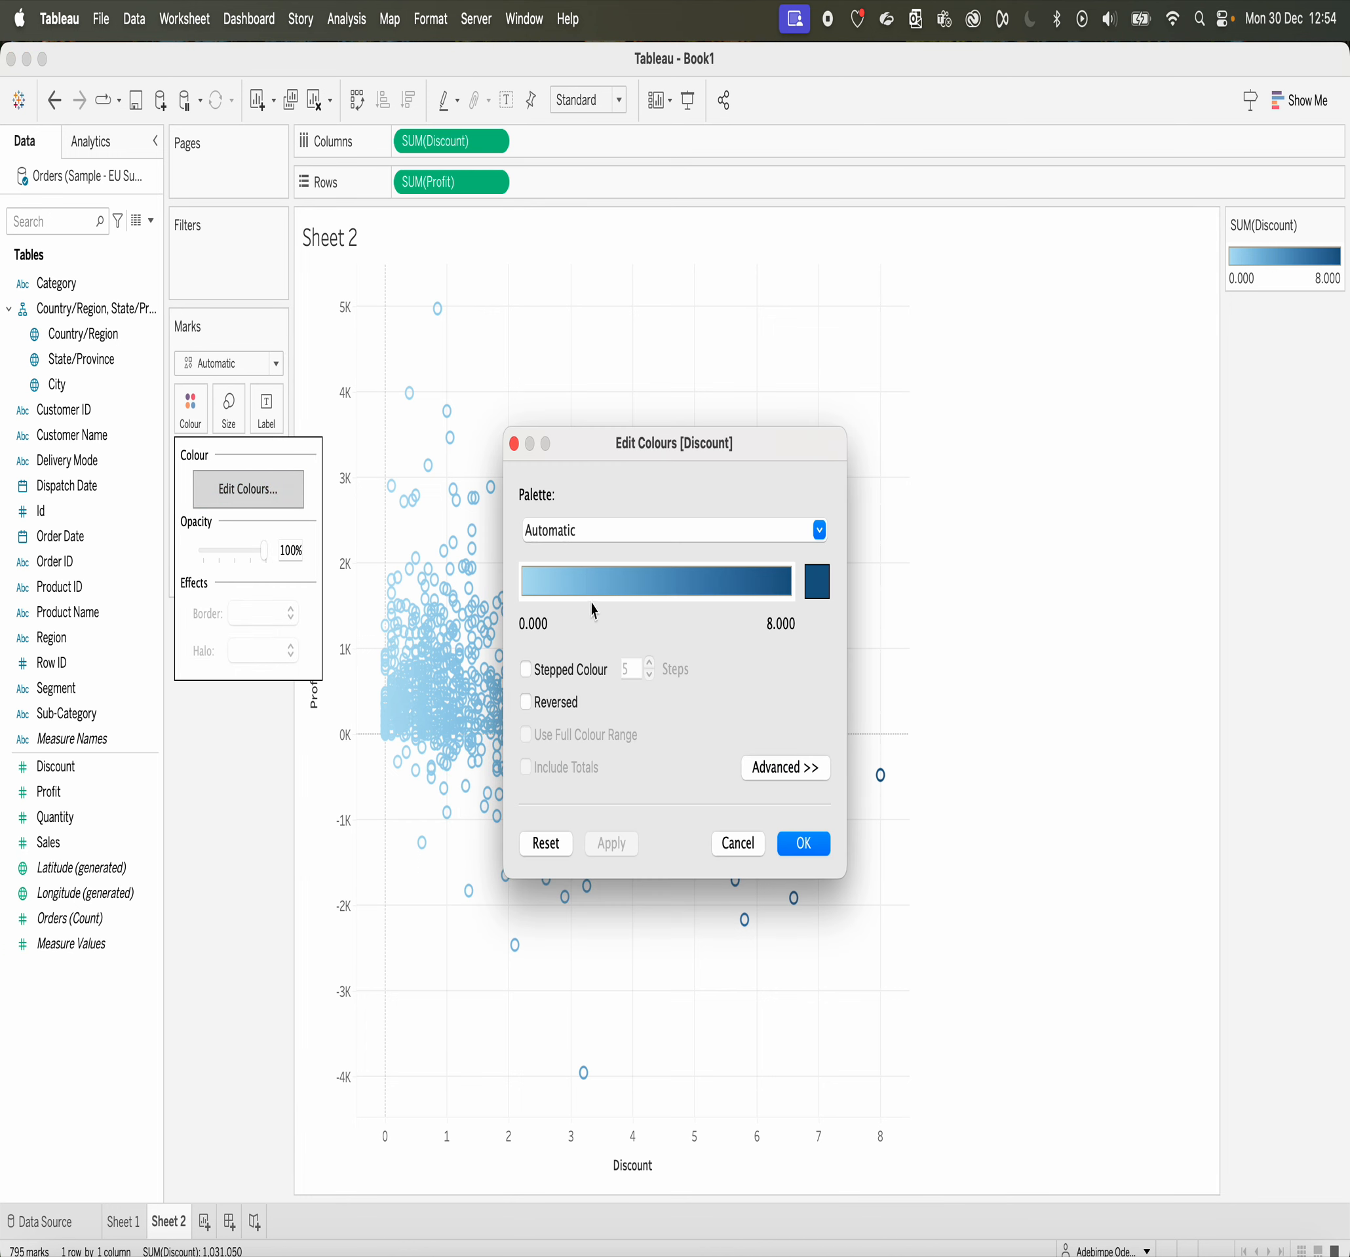
pyautogui.click(762, 844)
# Step: Colour the Sheet 2 scatter marks by Profit instead of Discount and inspect individual marks
pyautogui.moveTo(236, 514); pyautogui.dragTo(188, 418)
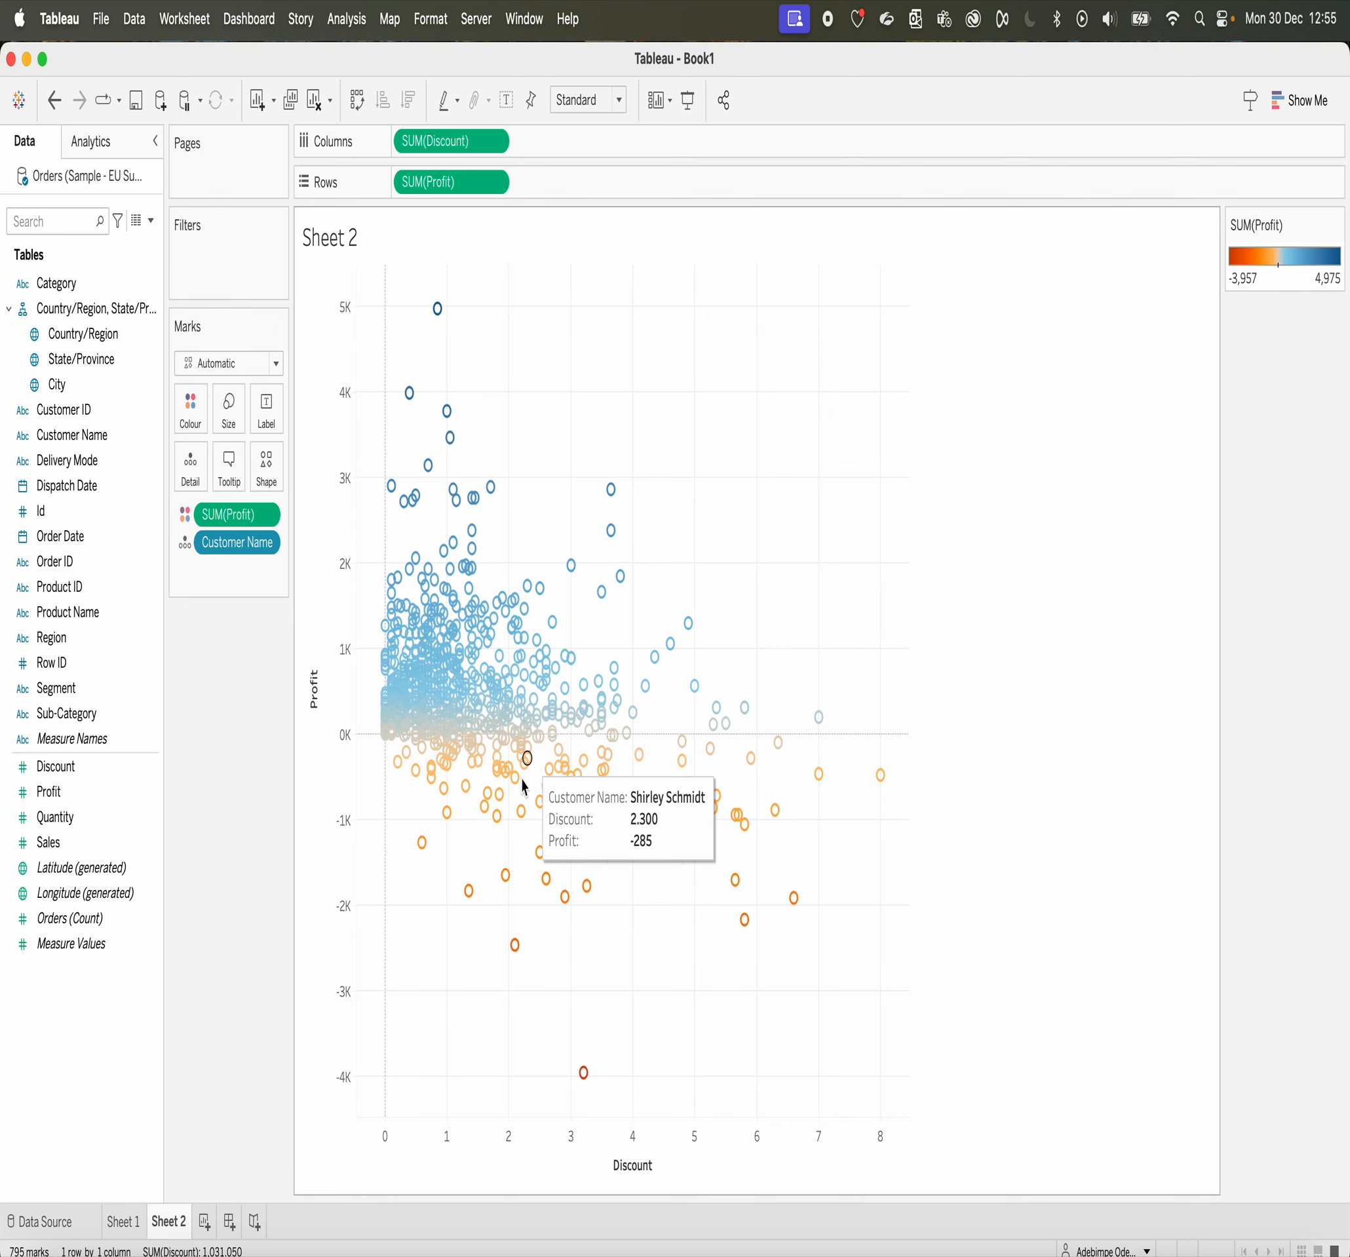
pyautogui.click(192, 412)
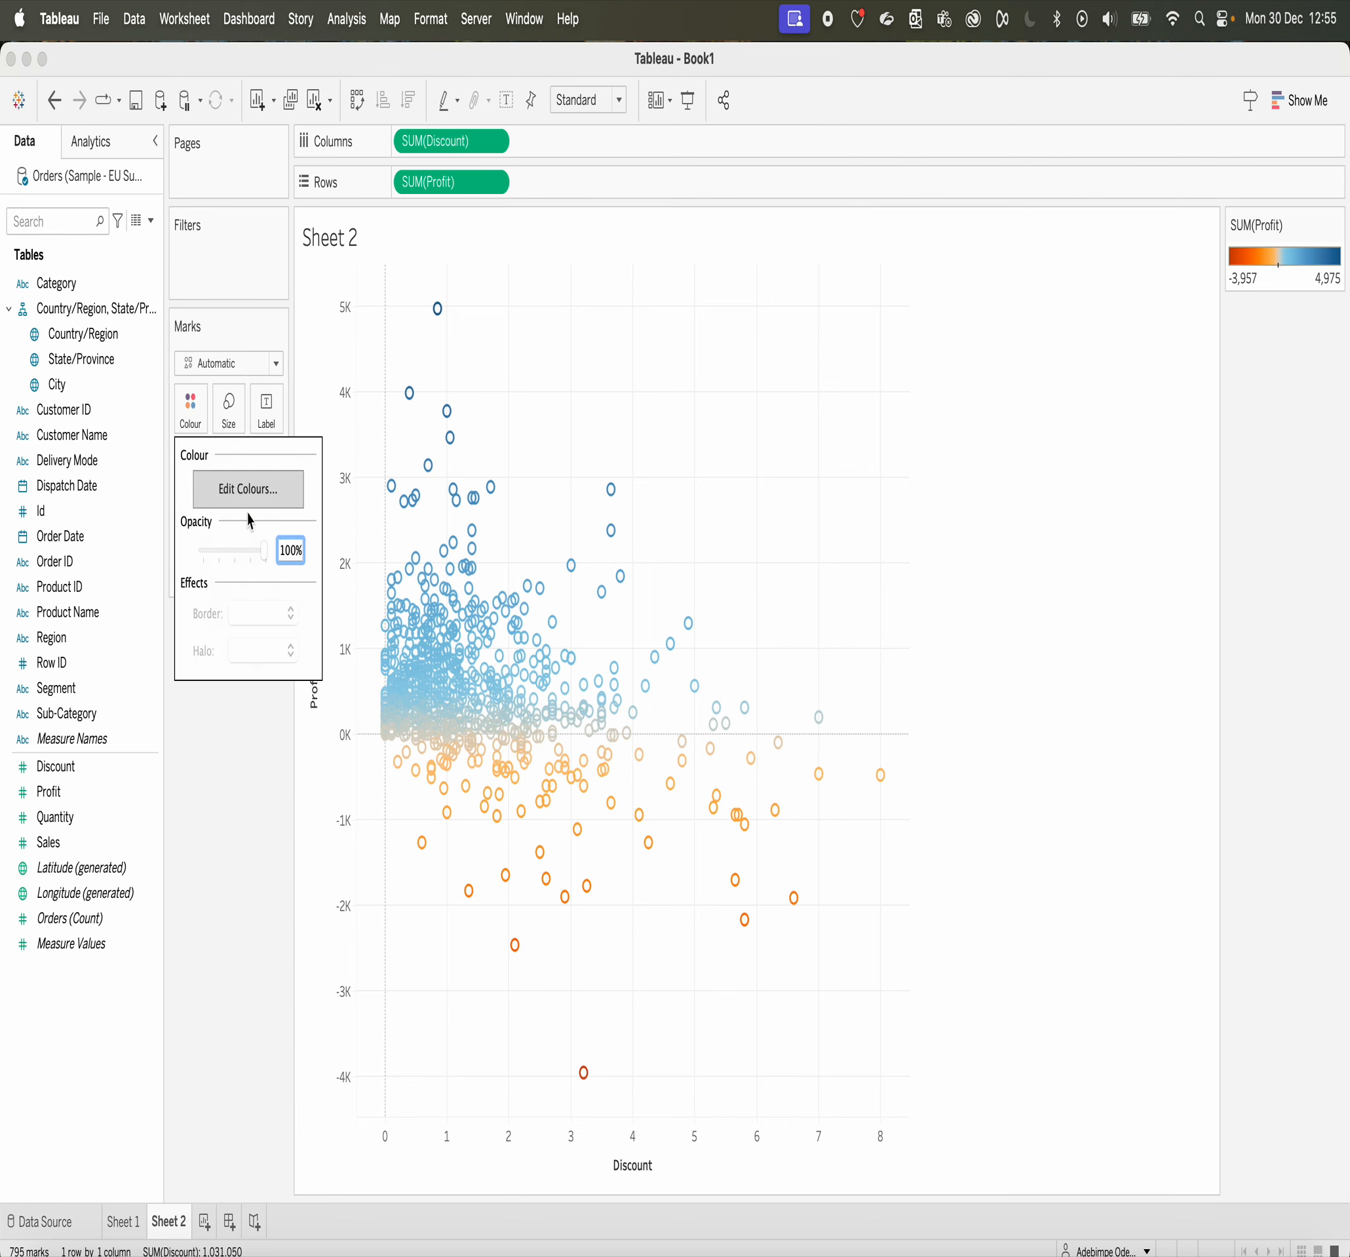
pyautogui.click(1157, 462)
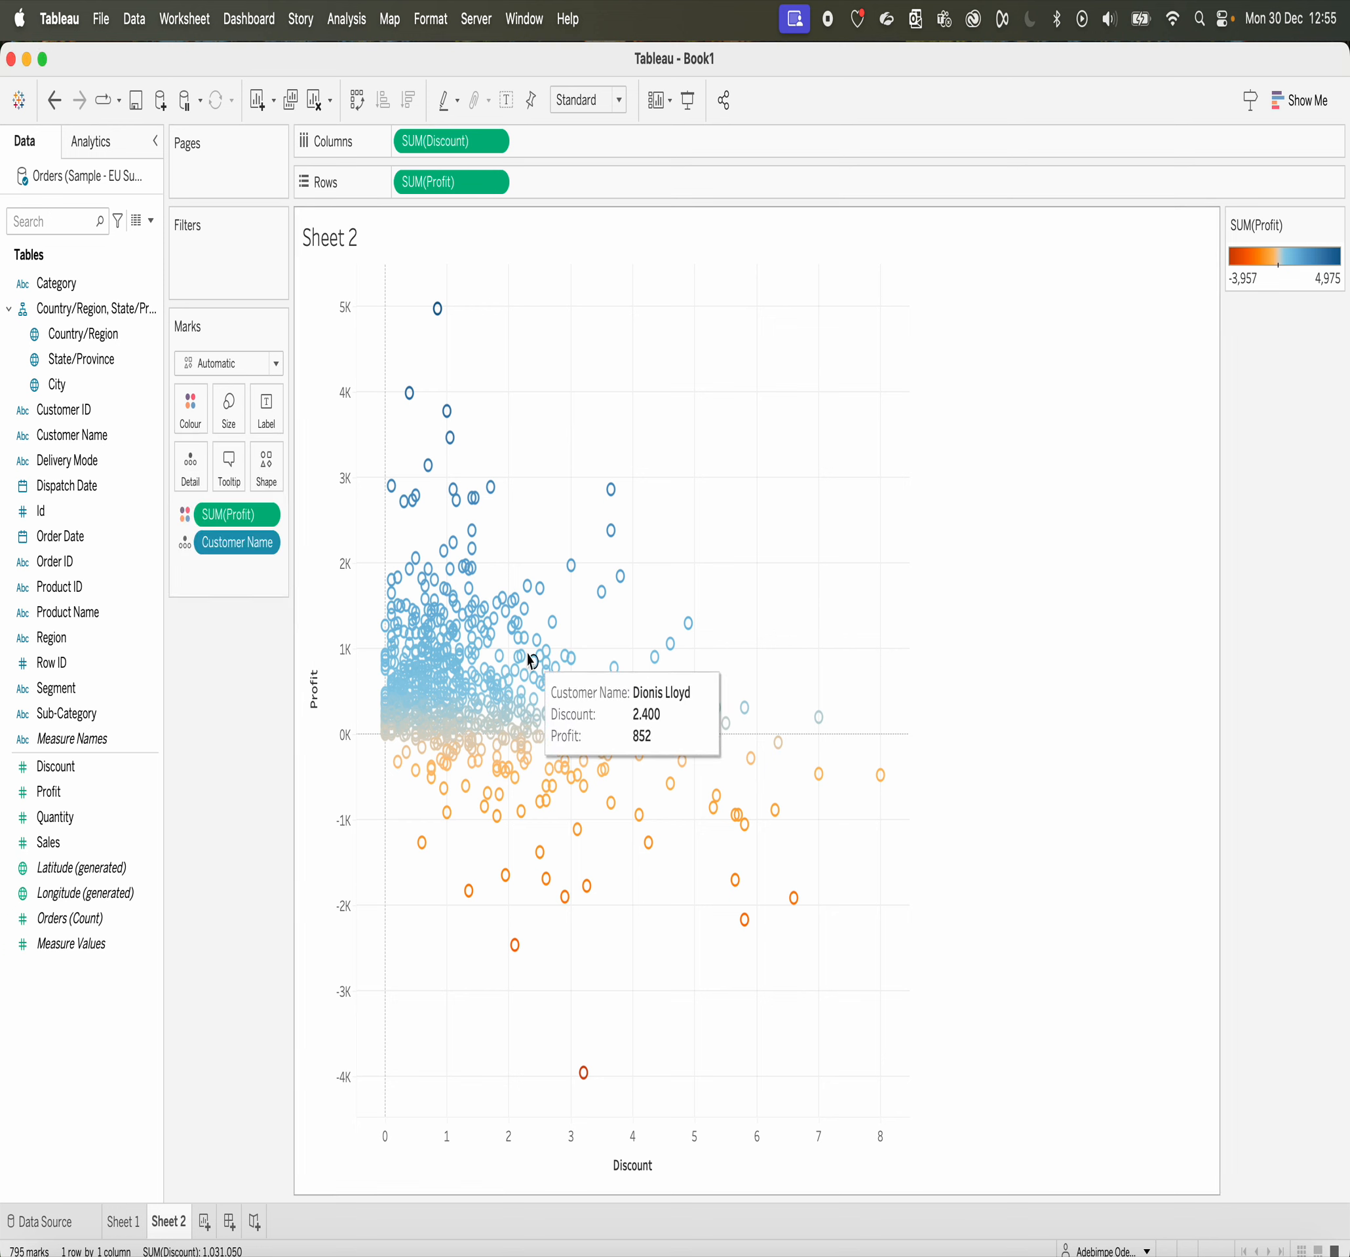
pyautogui.moveTo(466, 684)
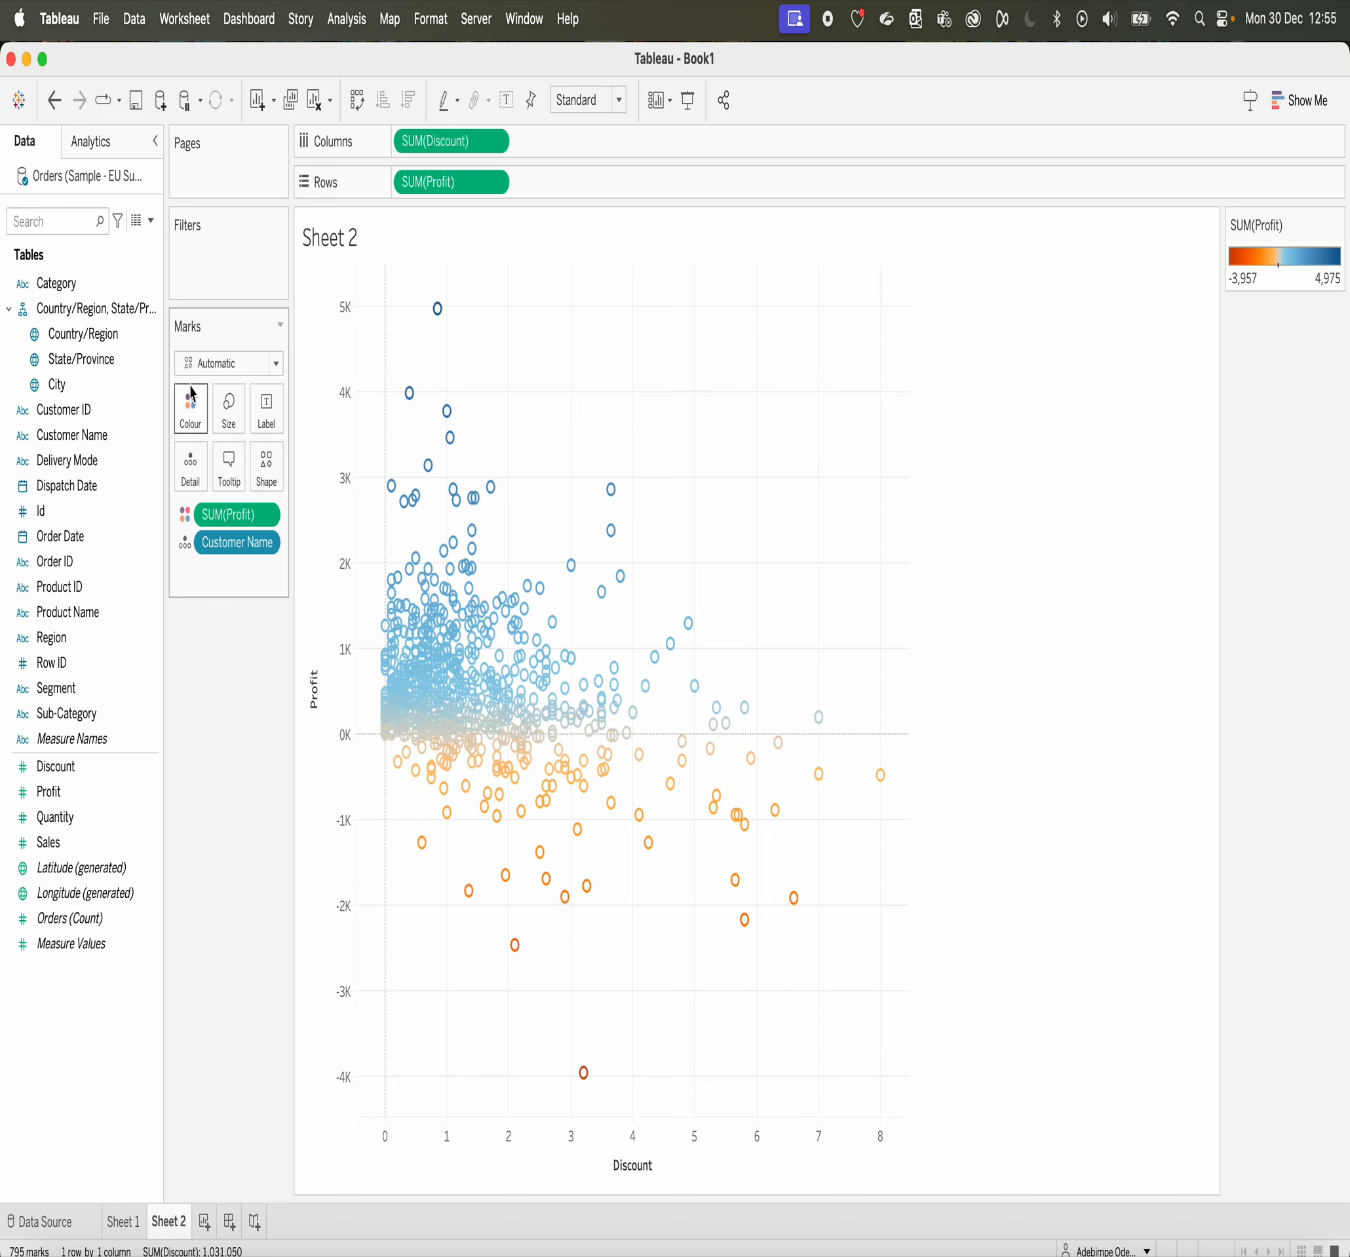
pyautogui.moveTo(546, 879)
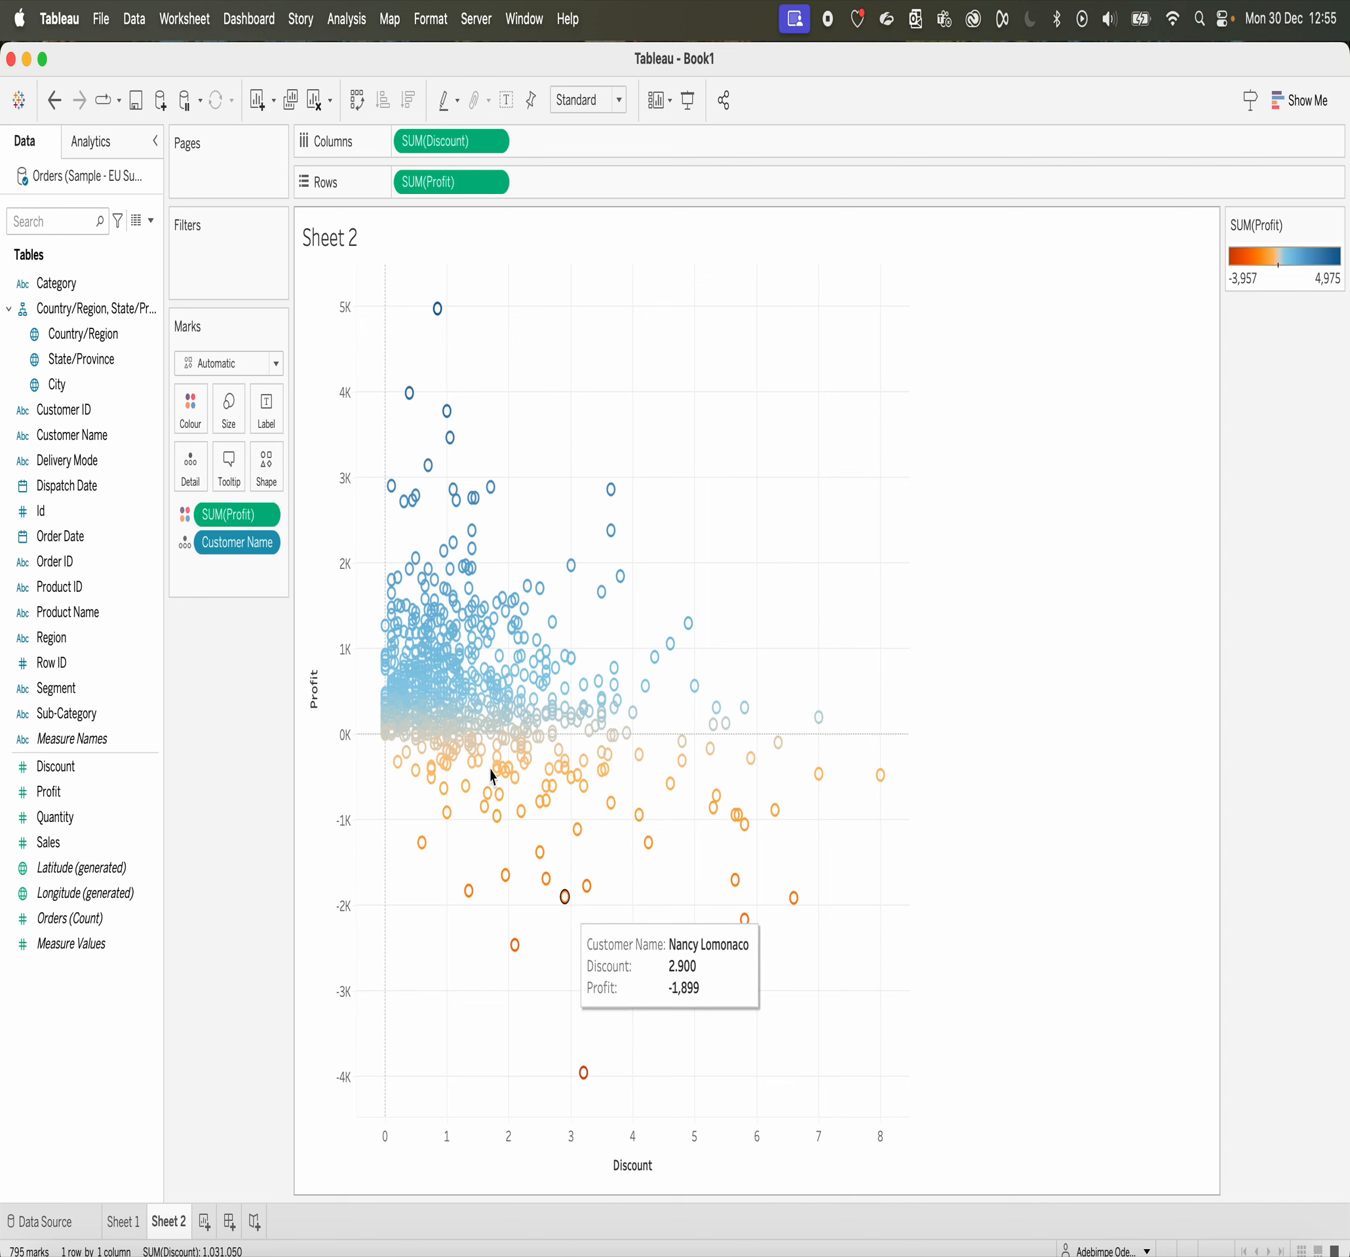
# Step: Open the colour settings for Profit on Sheet 2 and look at the custom colours available for the palette's low end
pyautogui.click(190, 421)
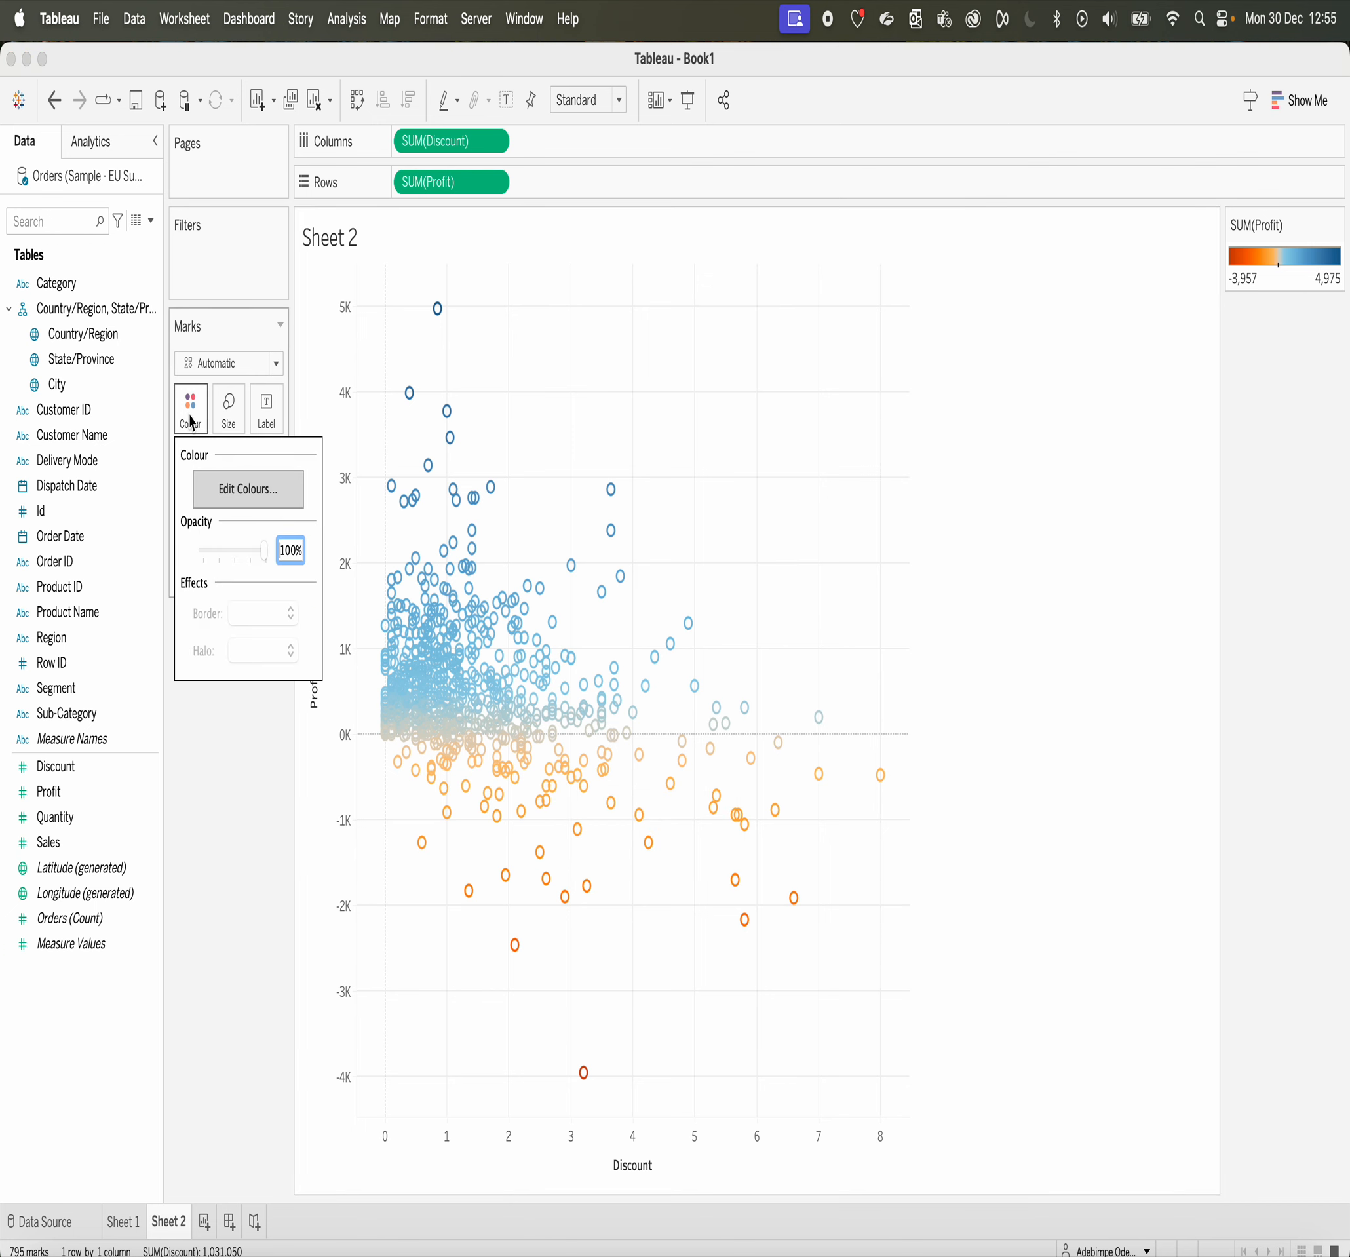
pyautogui.click(253, 495)
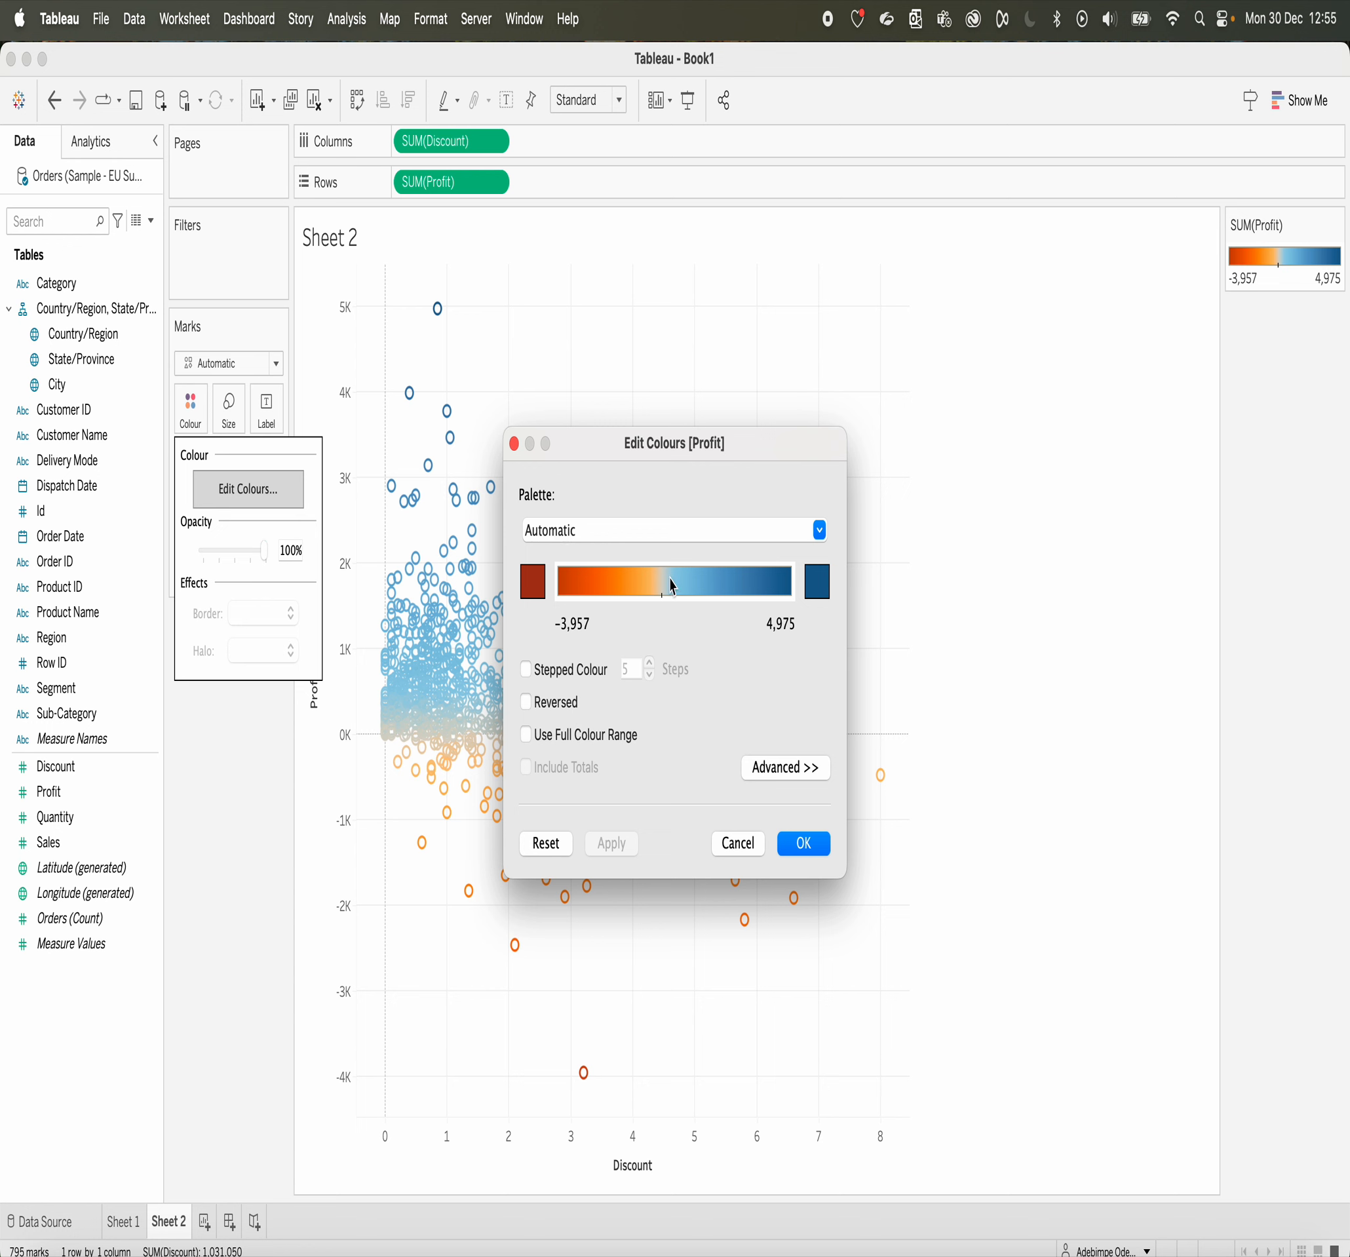
pyautogui.click(536, 586)
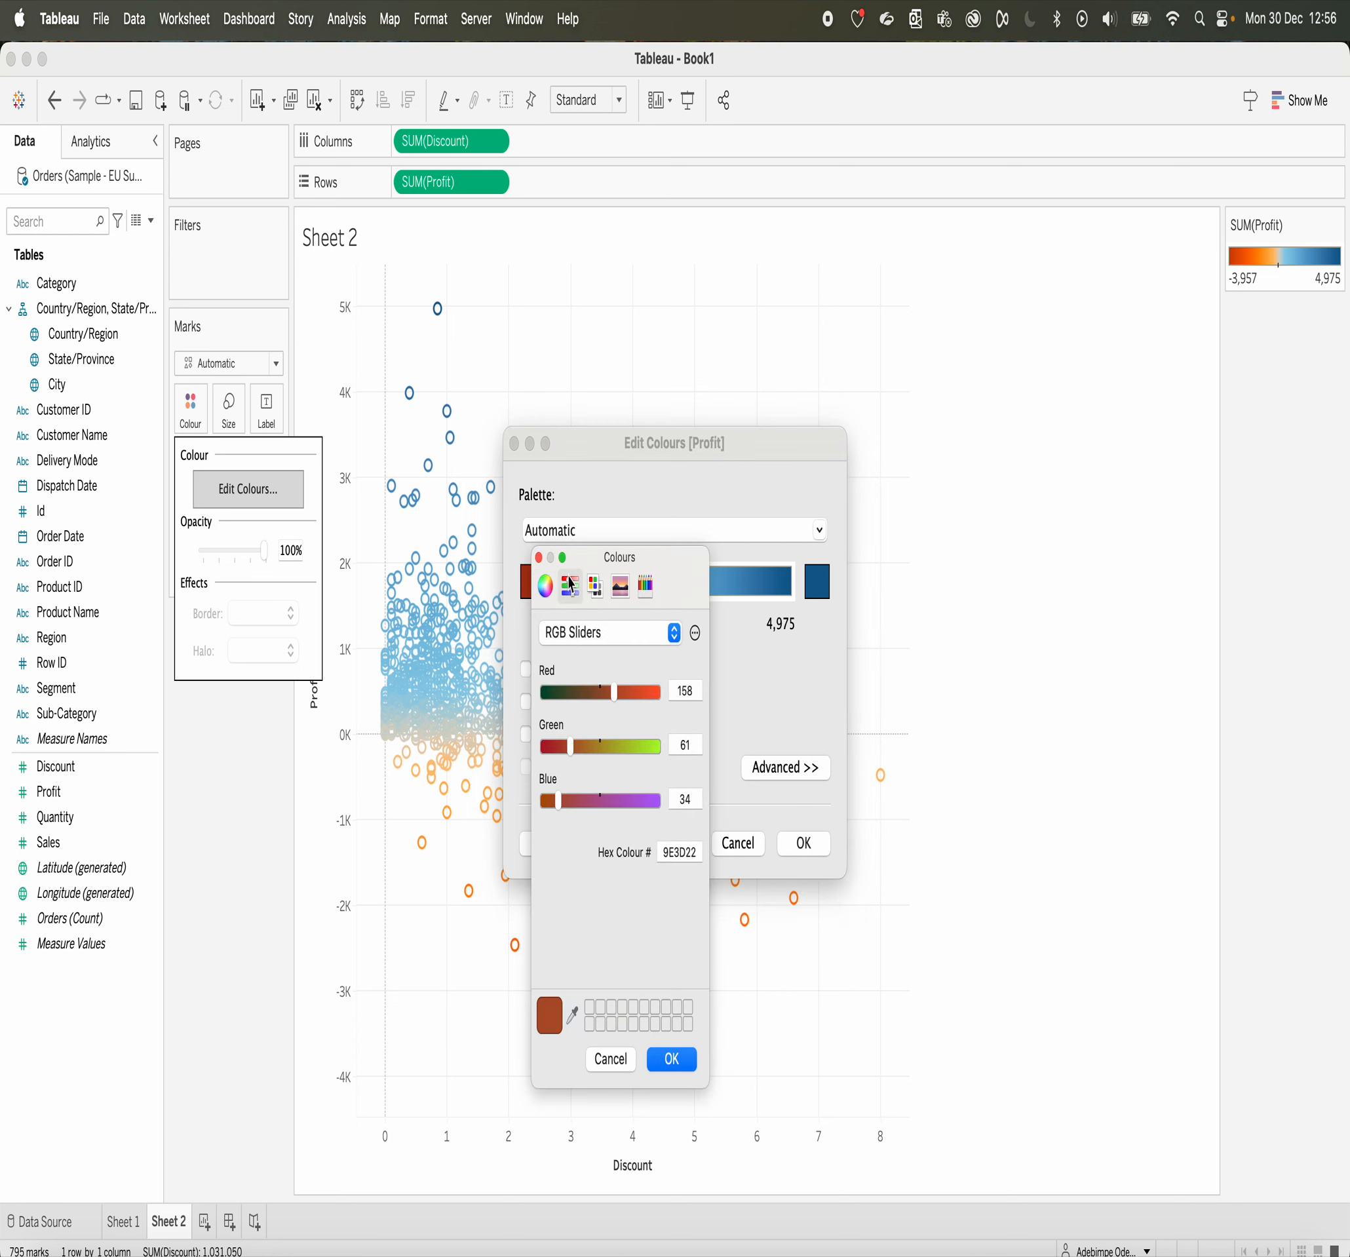
pyautogui.click(594, 585)
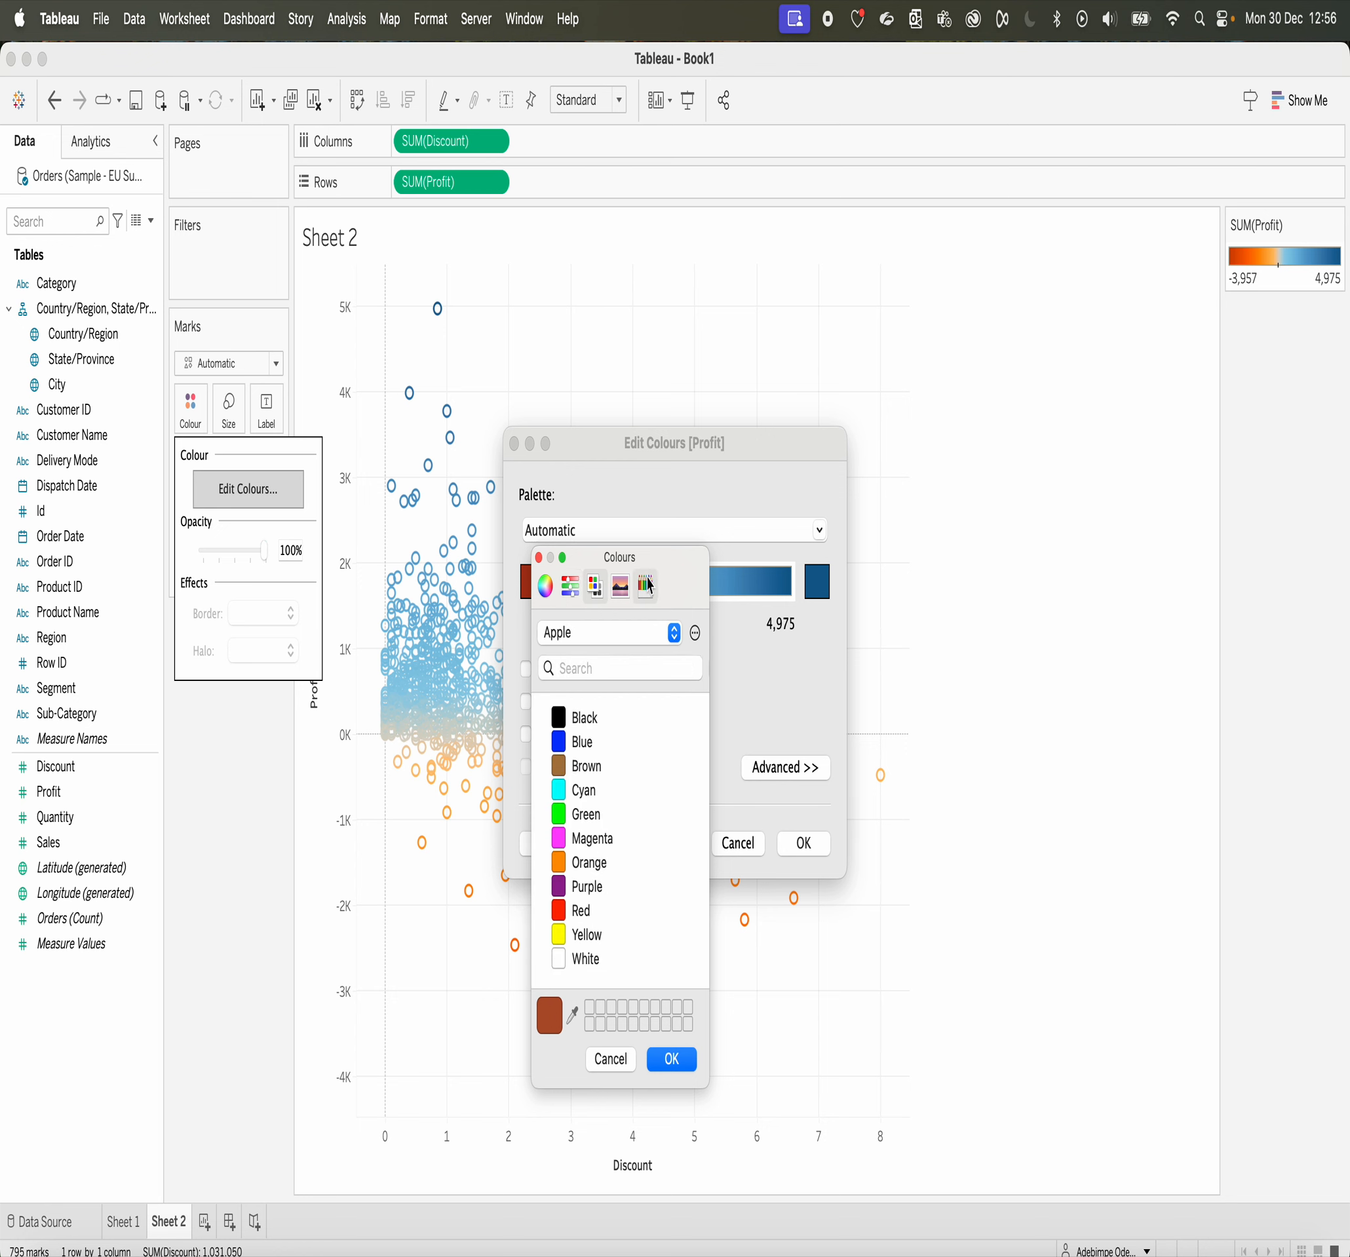
pyautogui.click(622, 1063)
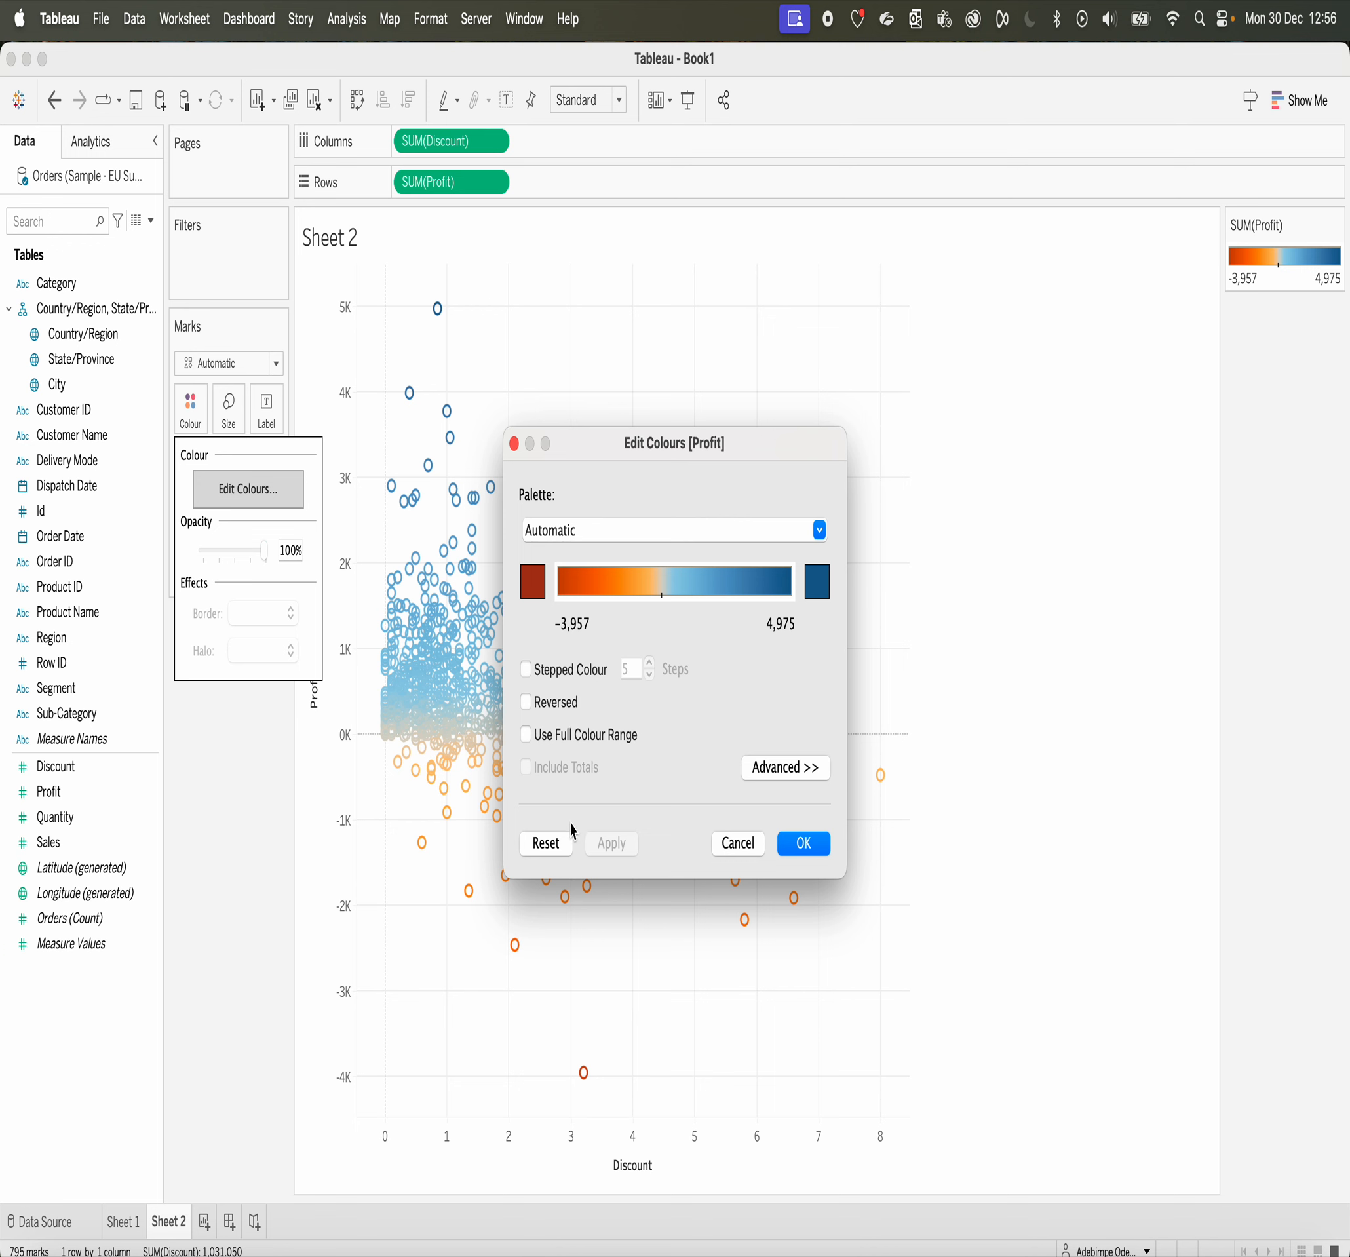
# Step: In the advanced colour settings for Profit, fix the palette's centre at 75 and apply it to the scatter marks
pyautogui.click(782, 779)
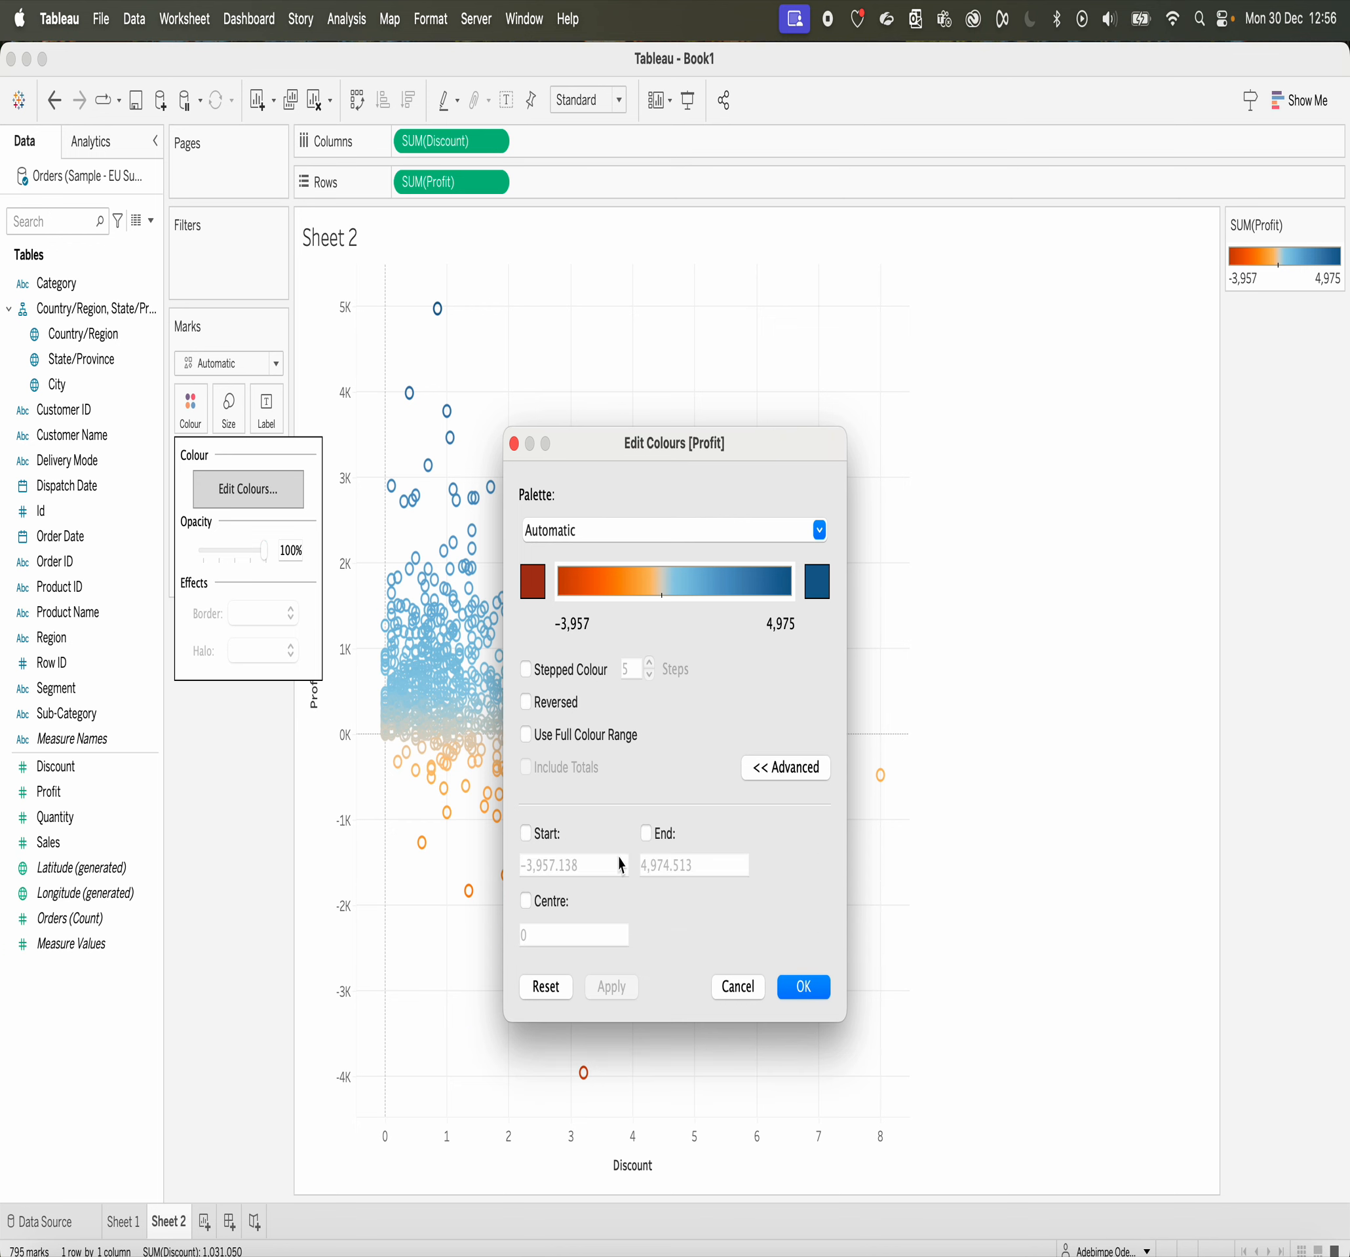
pyautogui.click(526, 902)
pyautogui.click(534, 933)
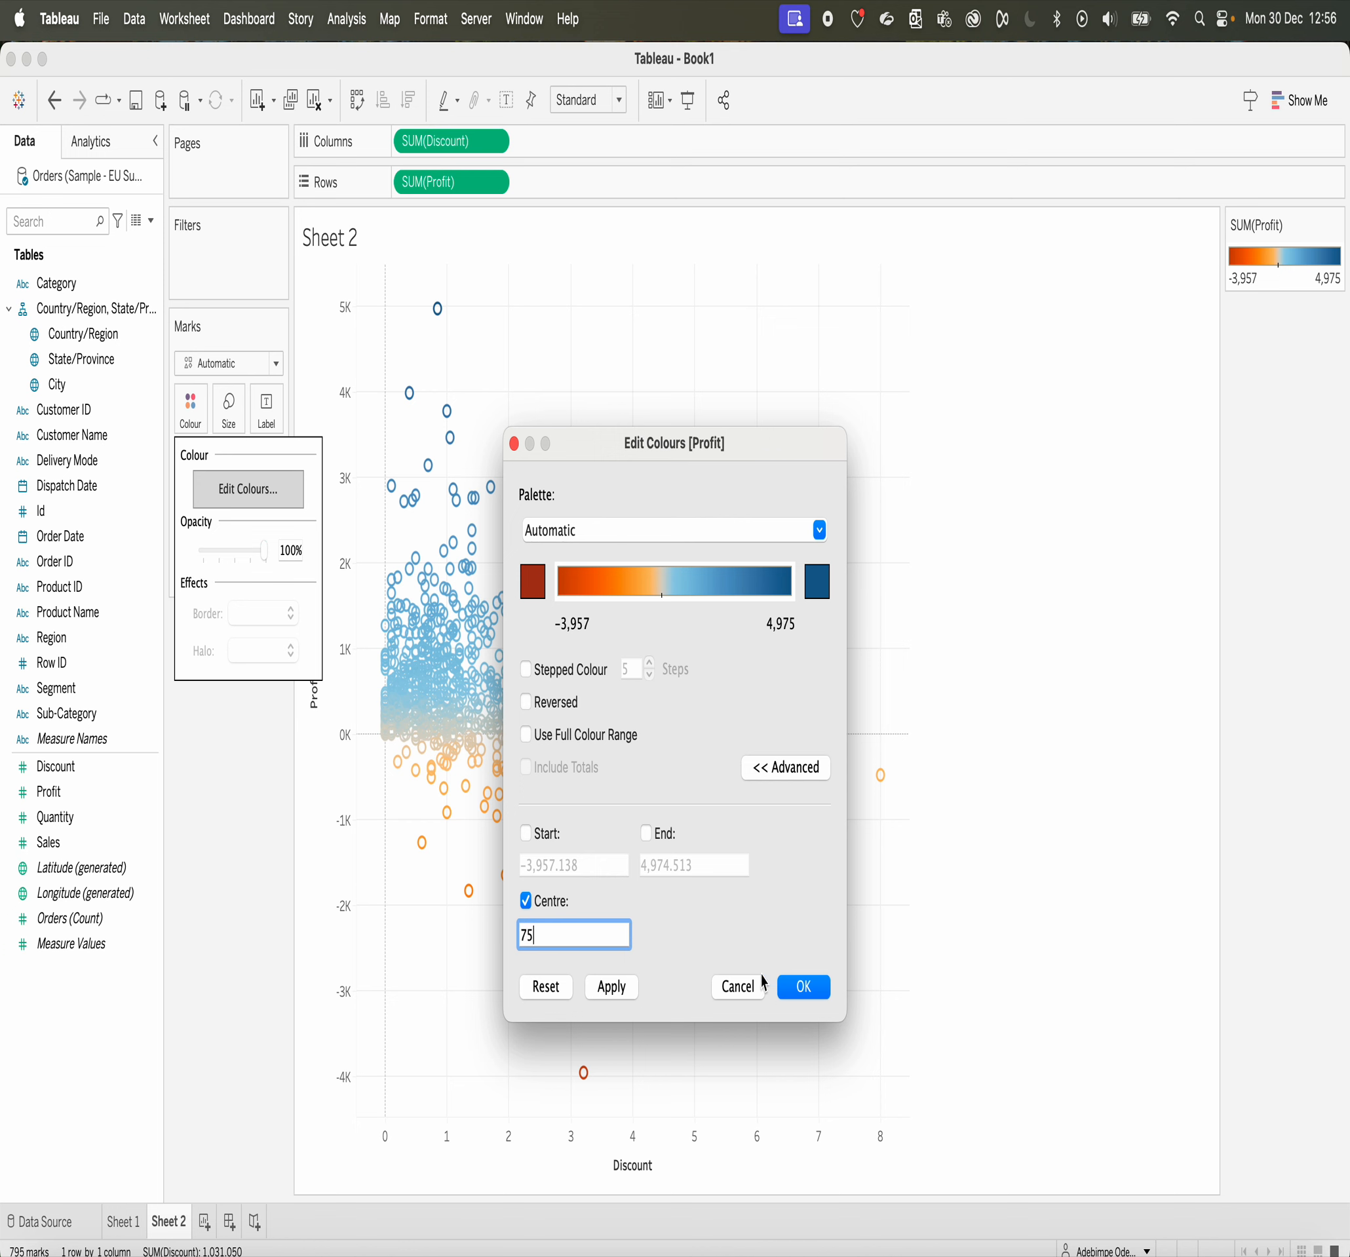
pyautogui.click(816, 990)
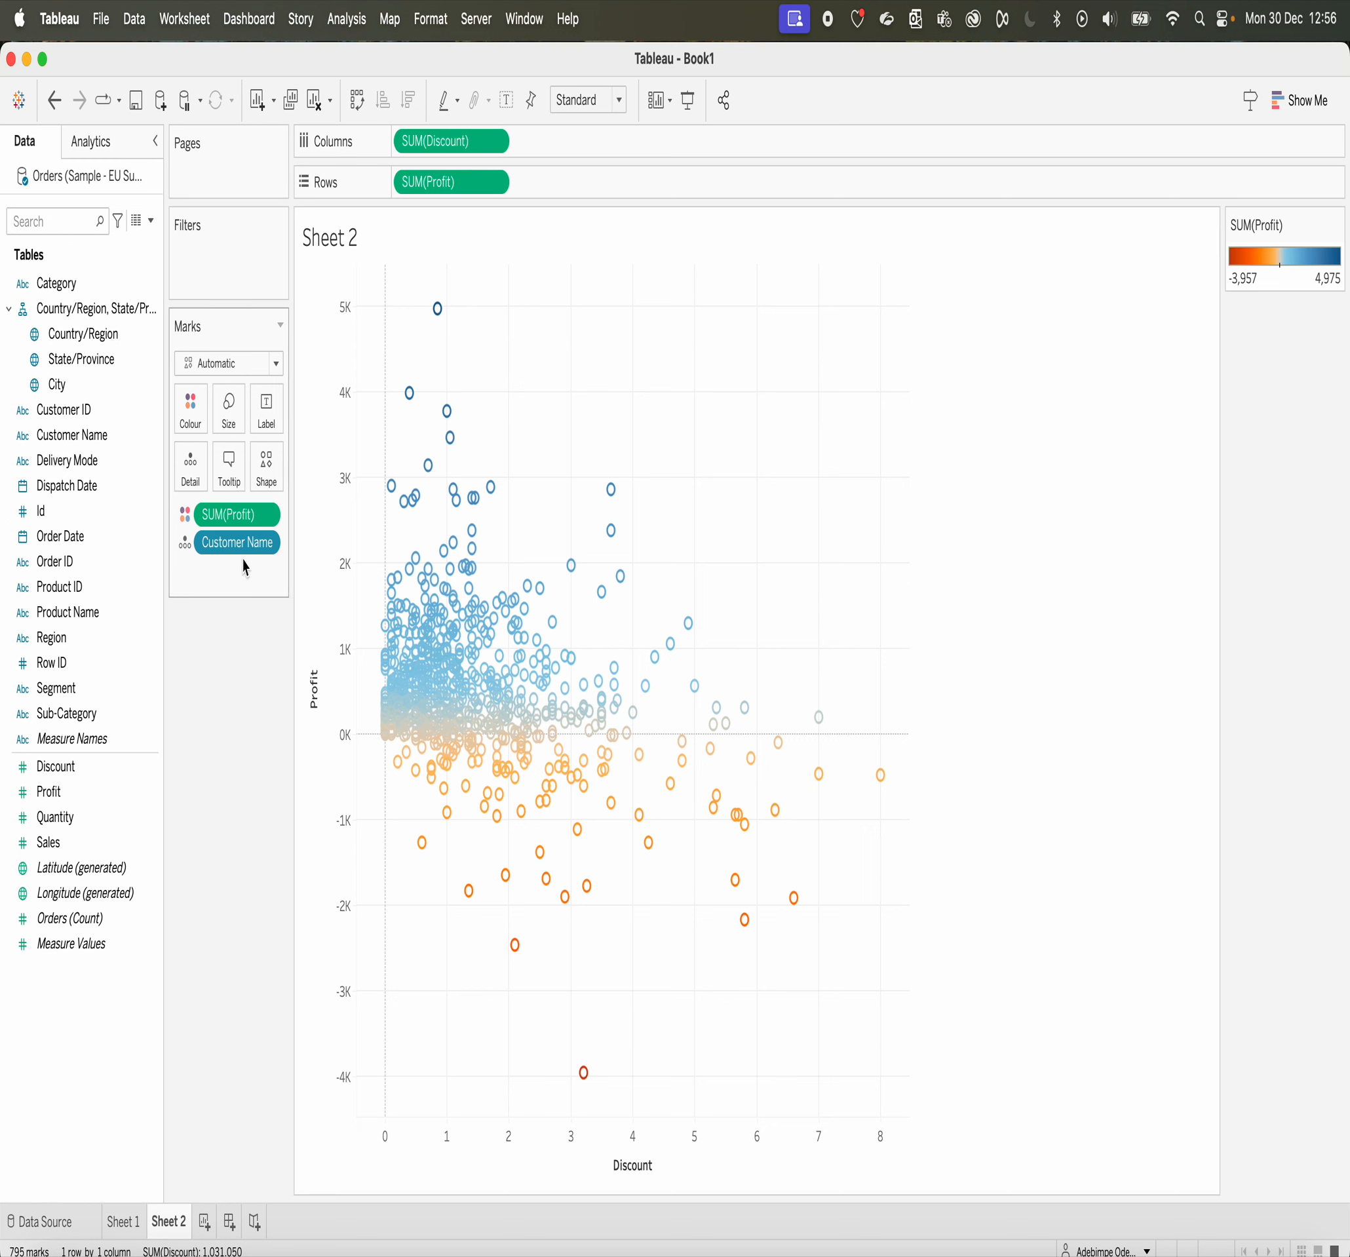
# Step: Reopen the Profit colour settings and set the palette's centre value to 0
pyautogui.click(194, 412)
pyautogui.click(241, 488)
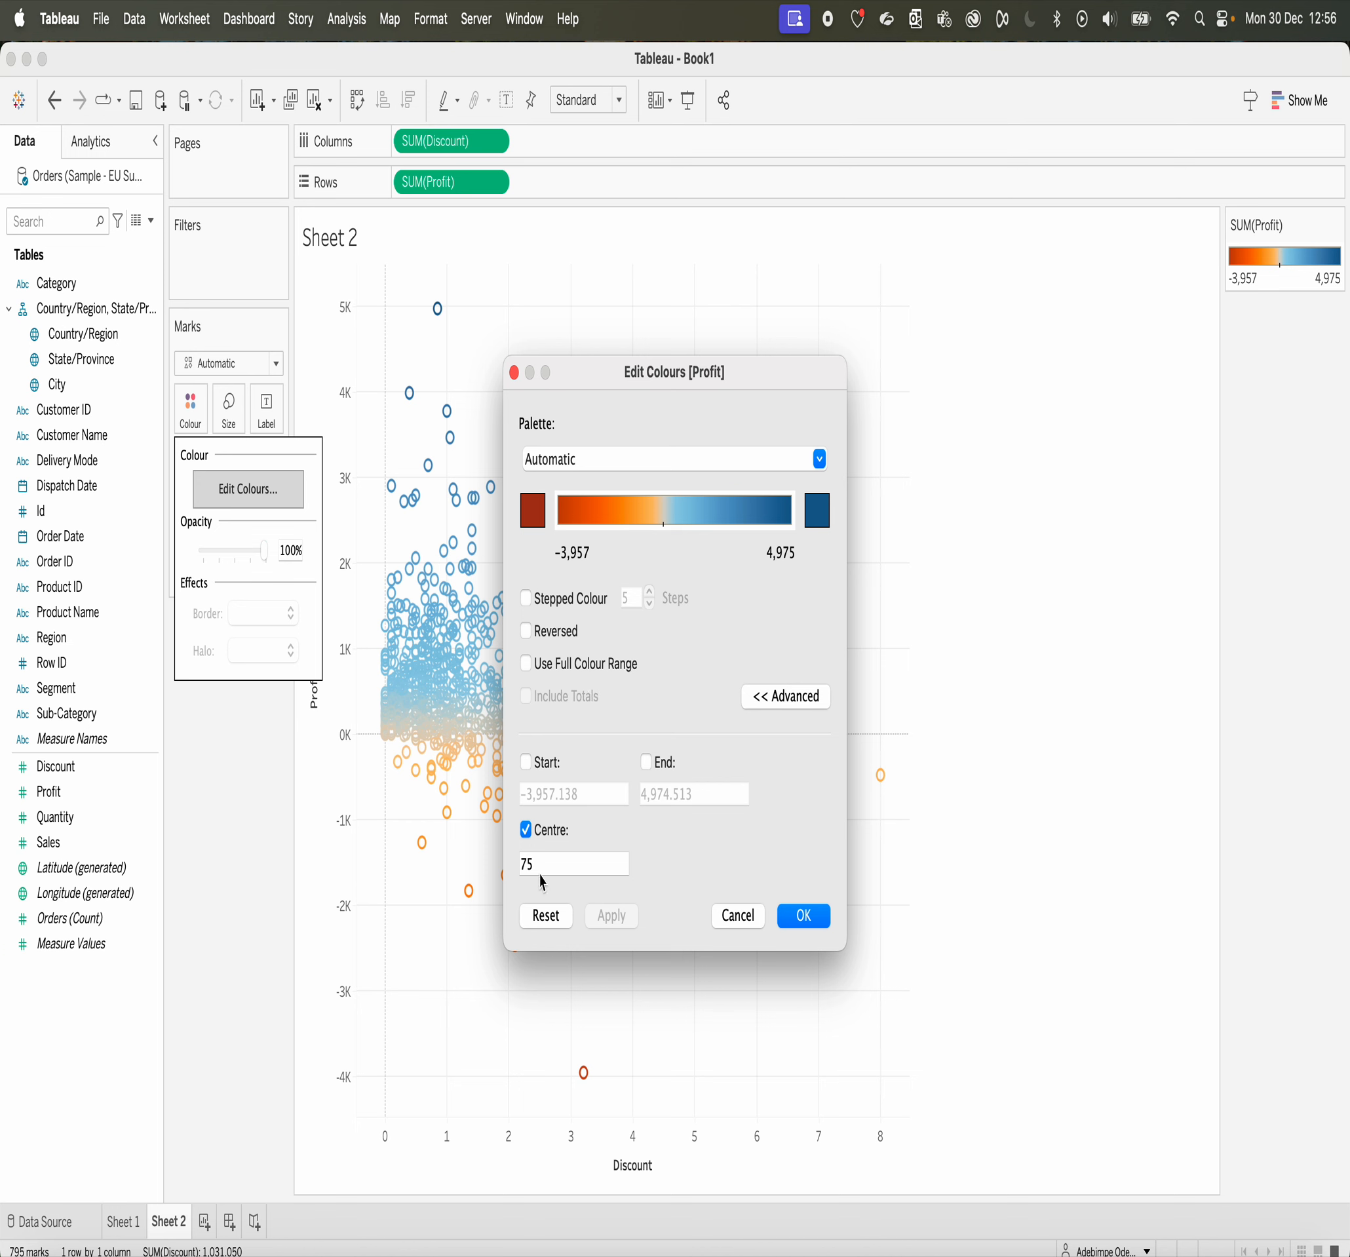
pyautogui.moveTo(545, 864); pyautogui.dragTo(487, 869)
pyautogui.write('0')
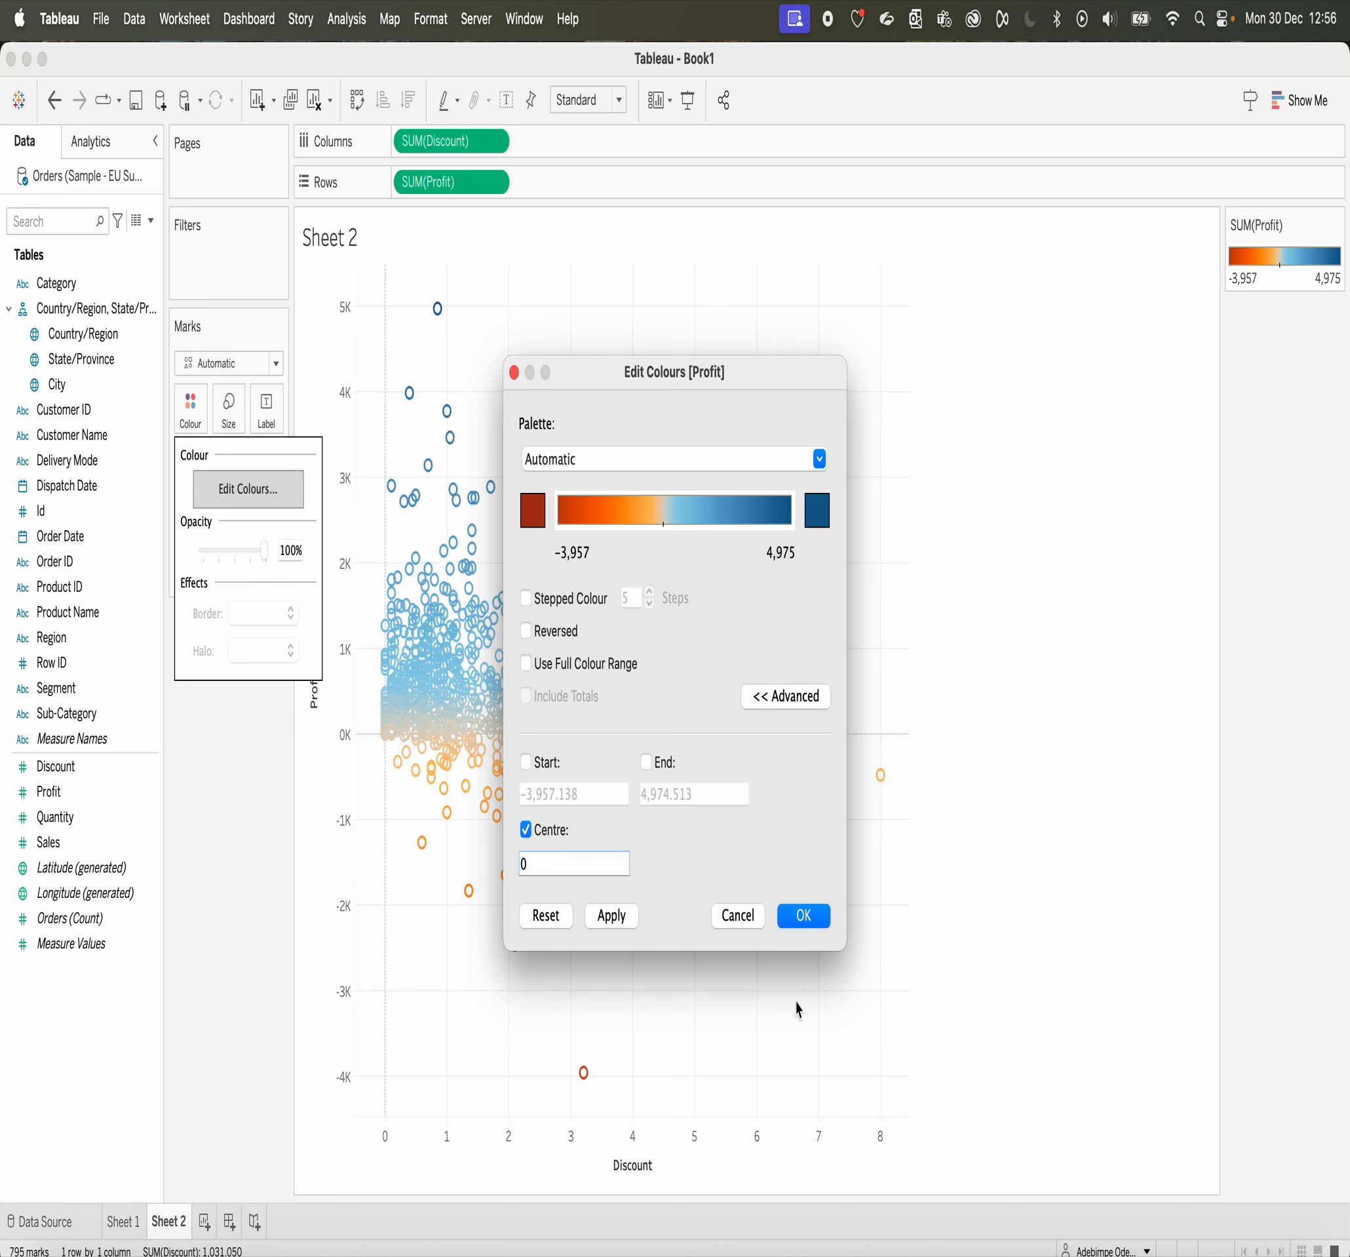
pyautogui.click(806, 915)
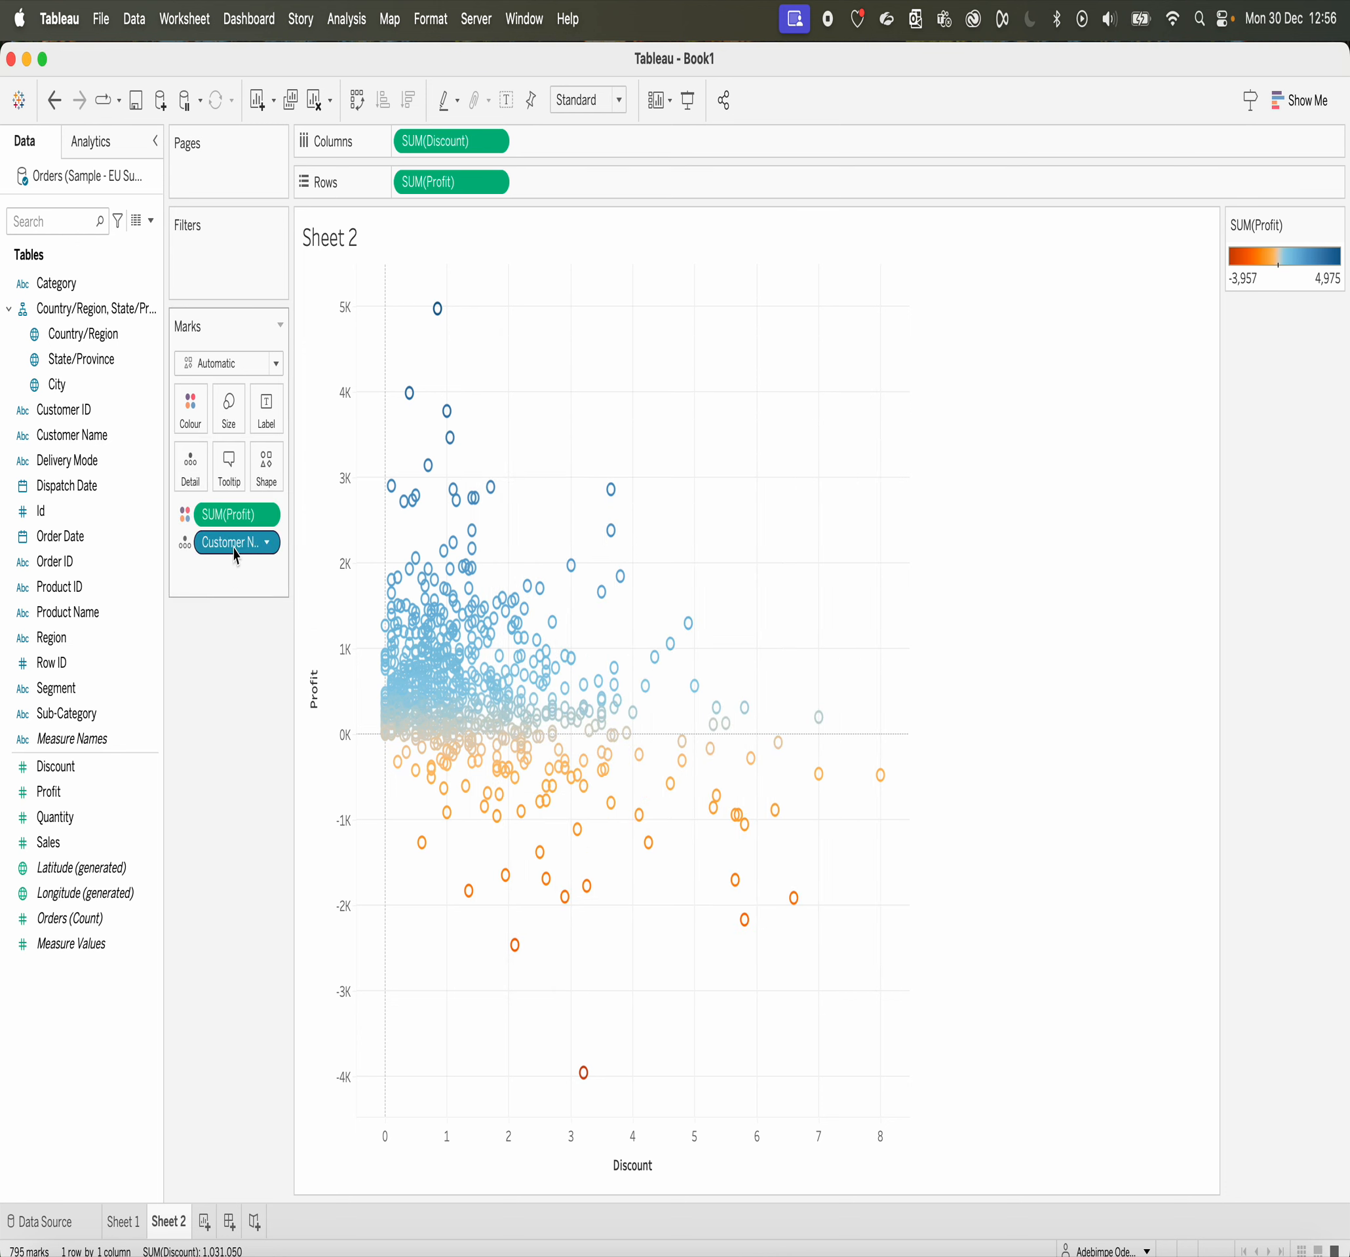
# Step: Colour the Sheet 2 scatter marks by Category instead of Profit, and swap Category for Region
pyautogui.moveTo(231, 514); pyautogui.dragTo(102, 711)
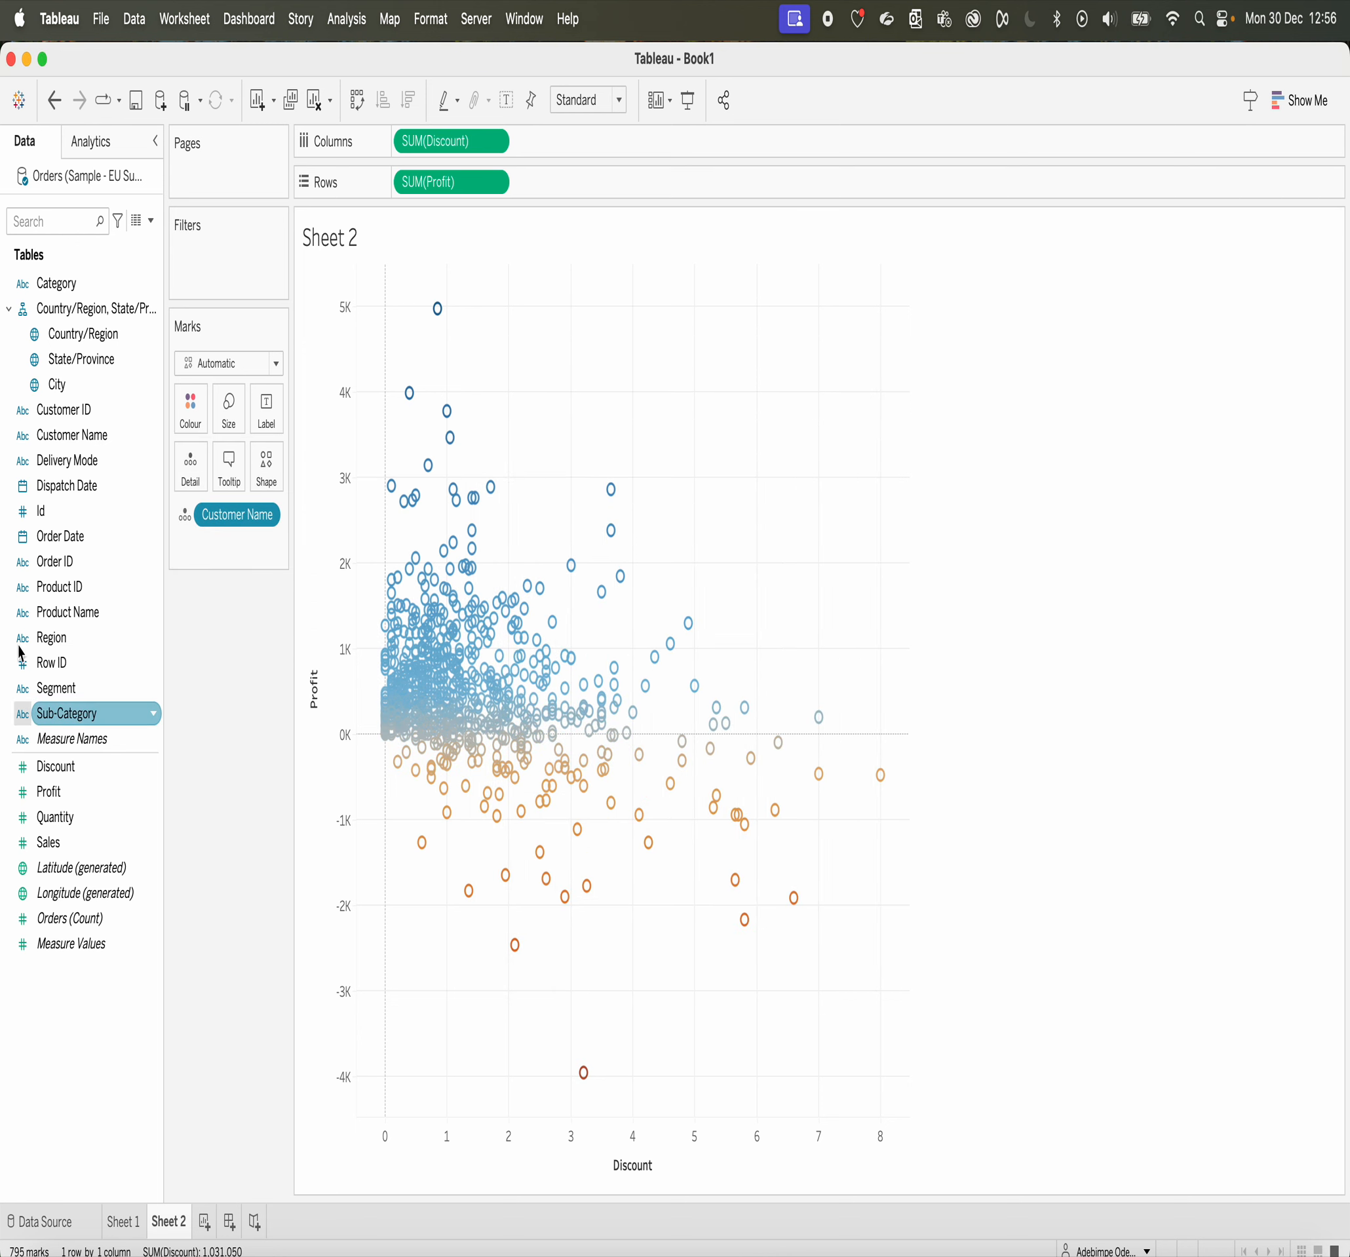
pyautogui.moveTo(57, 291); pyautogui.dragTo(185, 425)
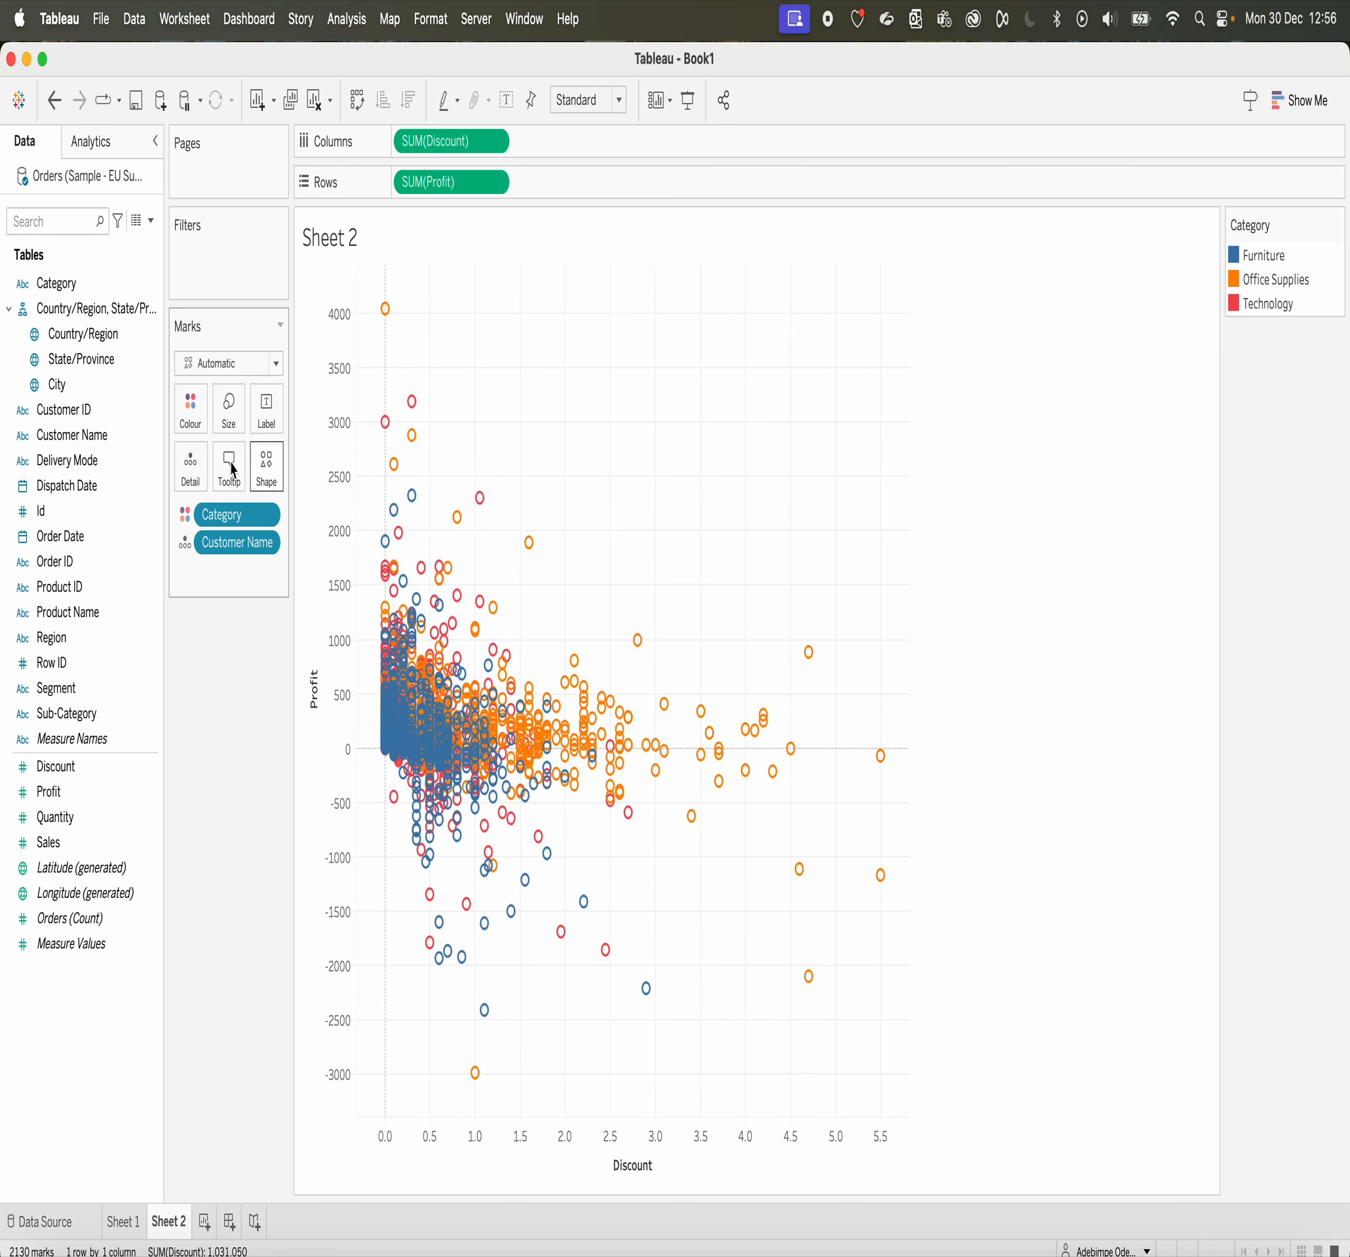
pyautogui.moveTo(234, 515); pyautogui.dragTo(195, 412)
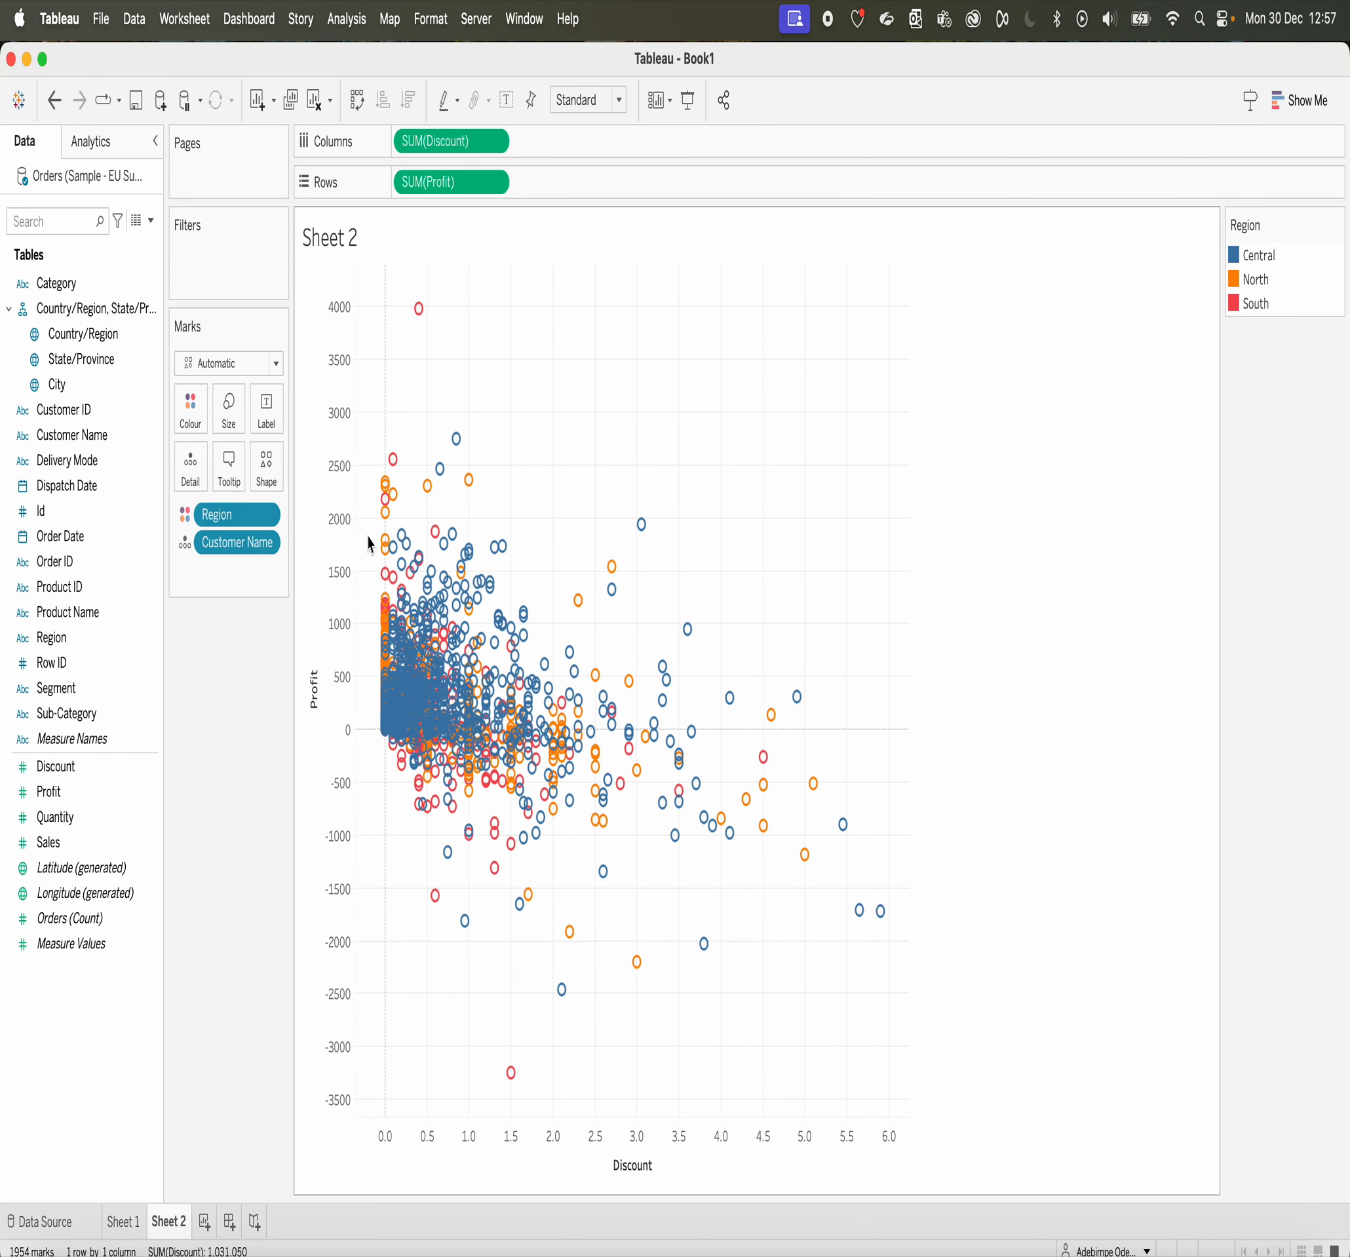
pyautogui.moveTo(458, 680)
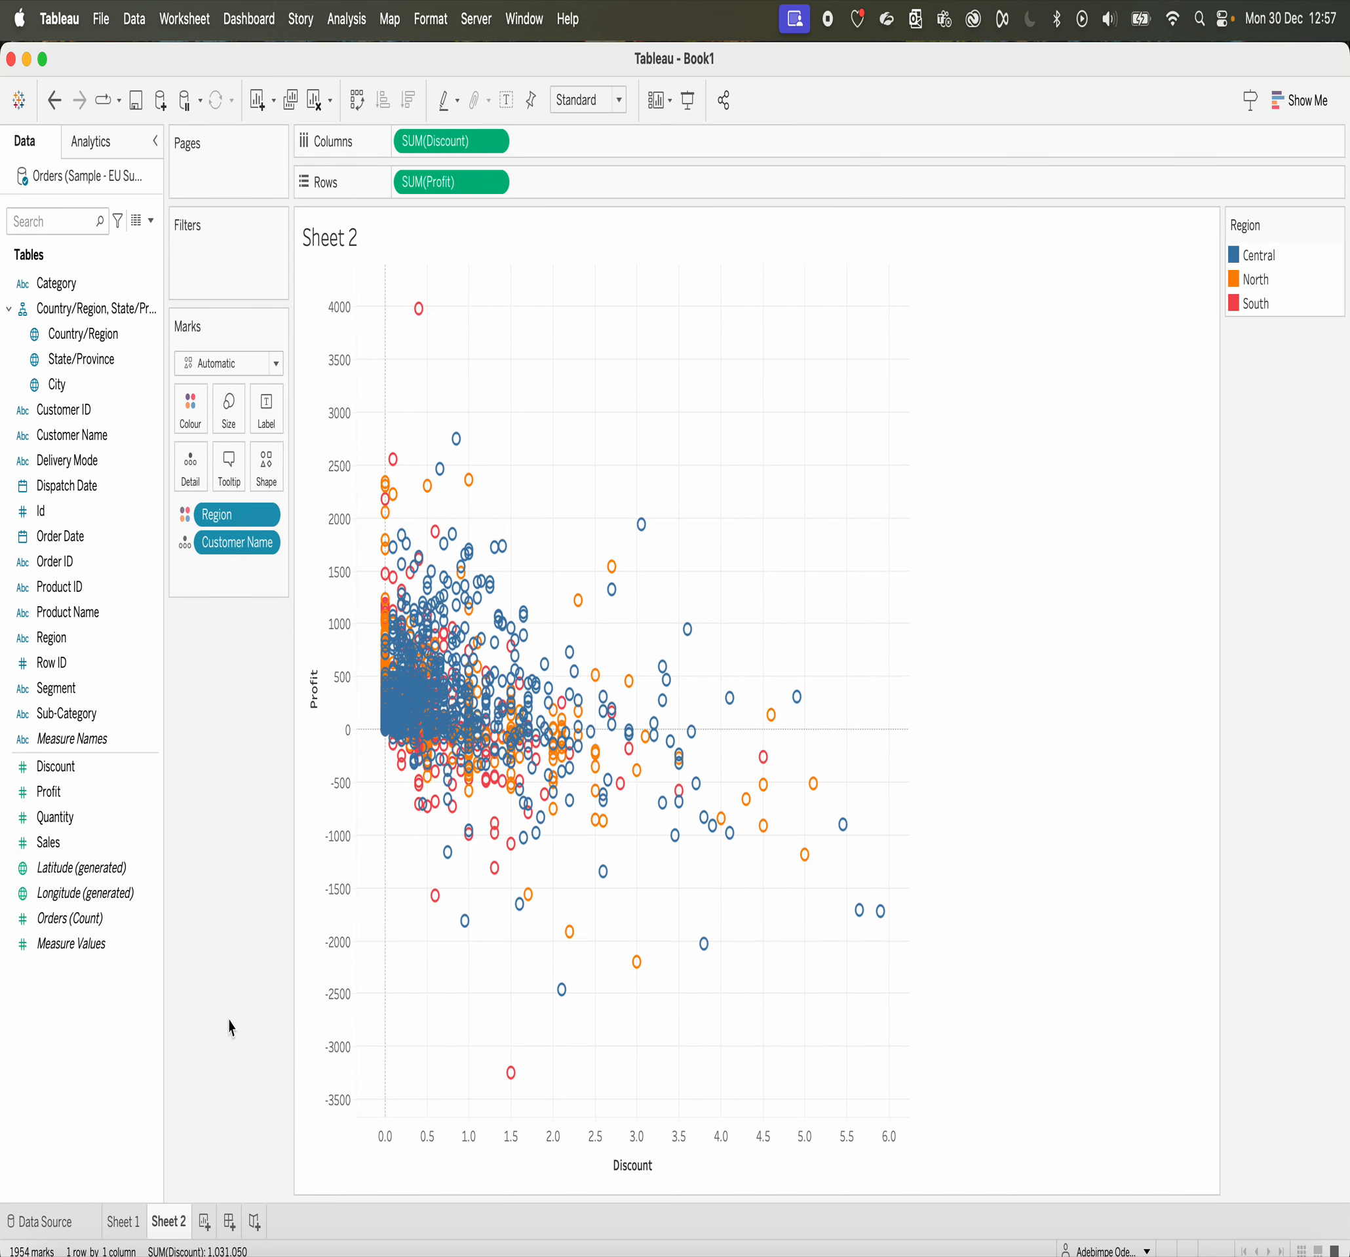
# Step: Remove Region from the Sheet 2 scatter marks' colour and colour them by Discount
pyautogui.moveTo(230, 518); pyautogui.dragTo(237, 748)
pyautogui.moveTo(75, 770)
pyautogui.mouseDown()
pyautogui.moveTo(140, 428)
pyautogui.moveTo(180, 432)
pyautogui.mouseUp()
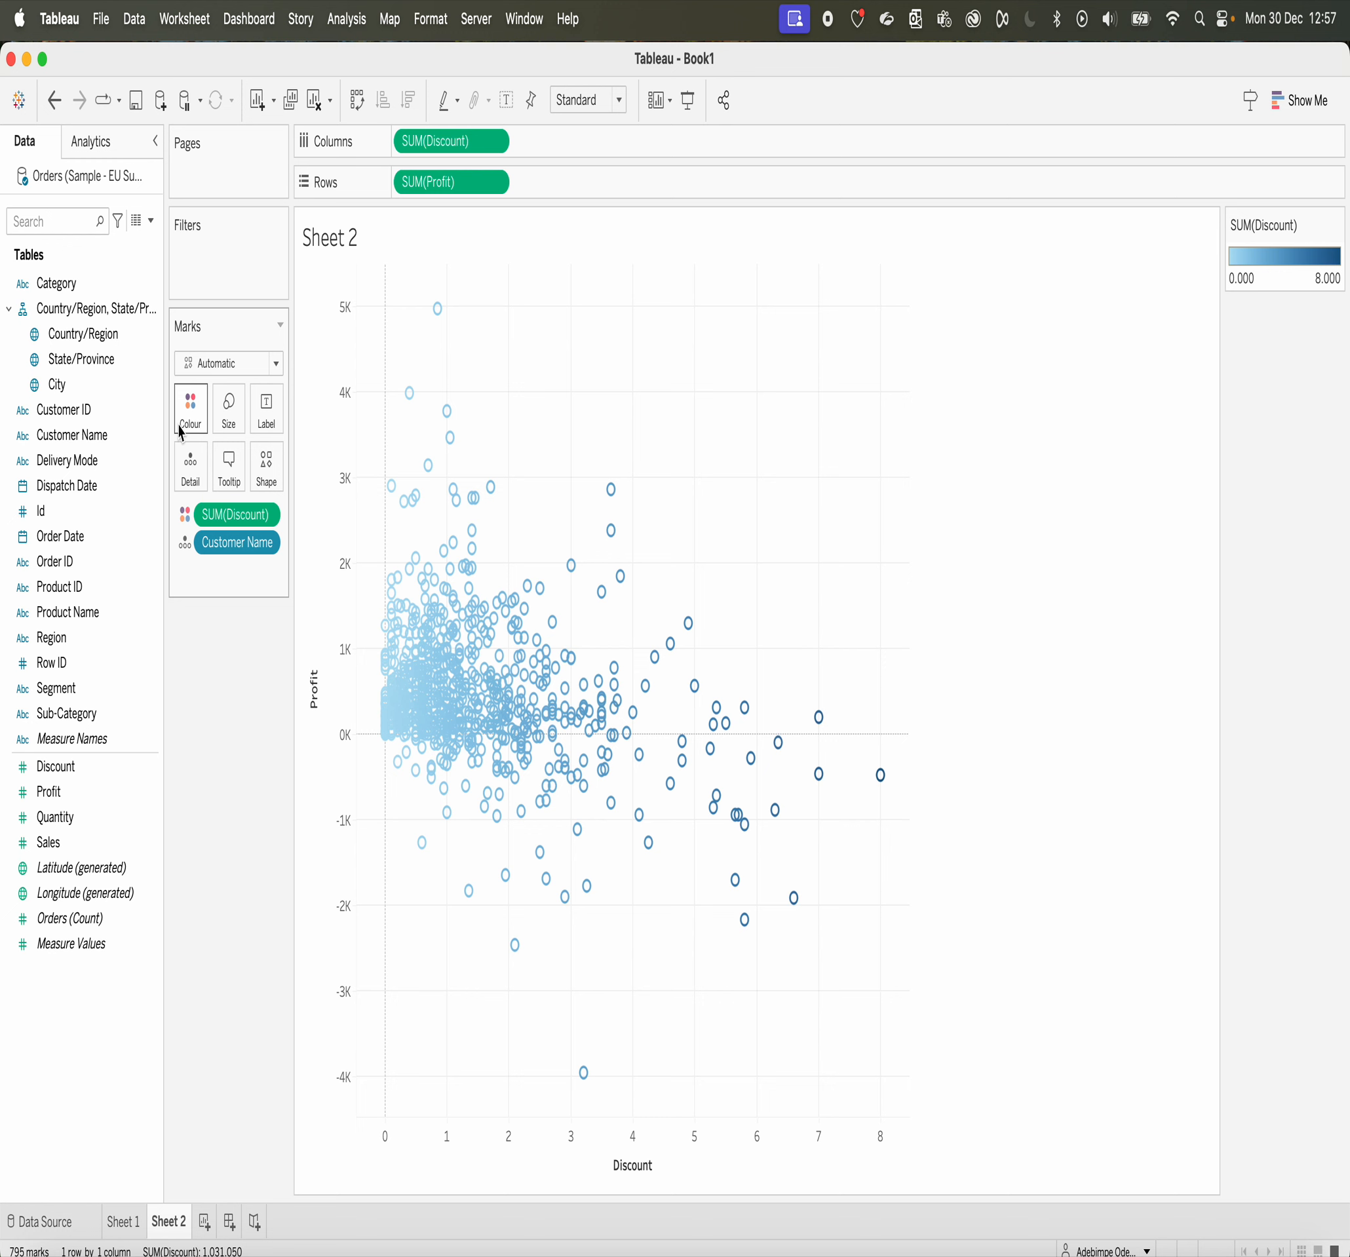
pyautogui.click(94, 817)
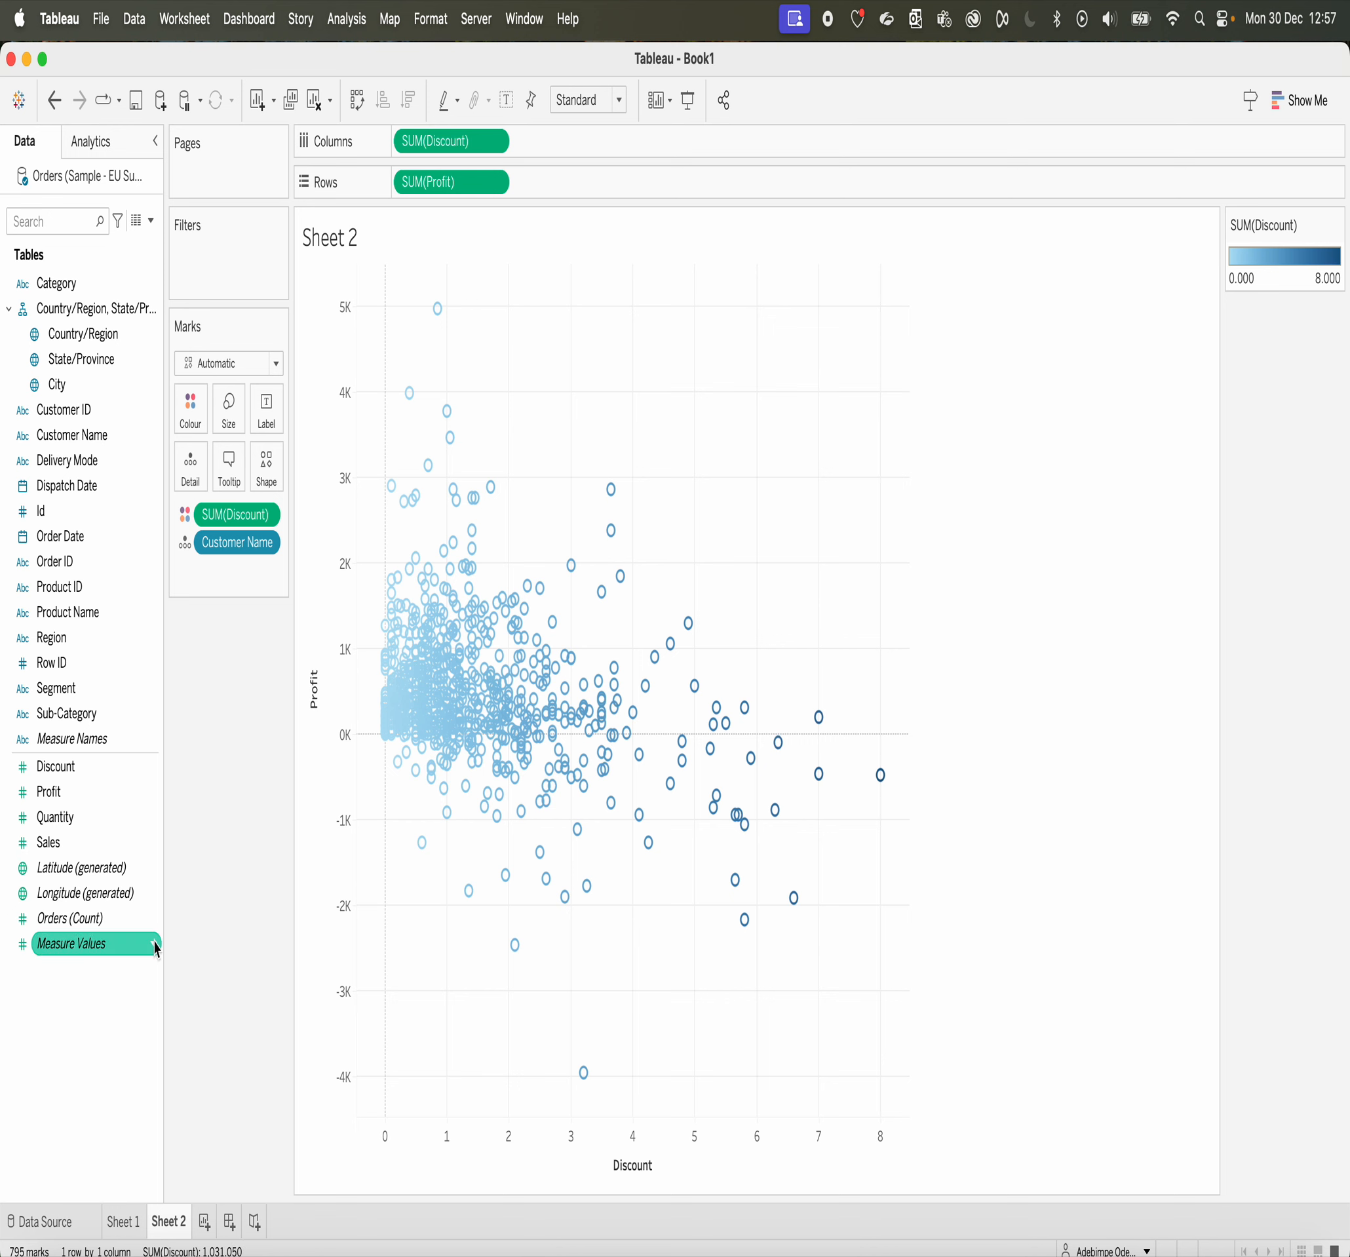
# Step: Create a new dashboard and place Sheet 1 on it, with Sheet 2 tiled to its left
pyautogui.click(230, 1222)
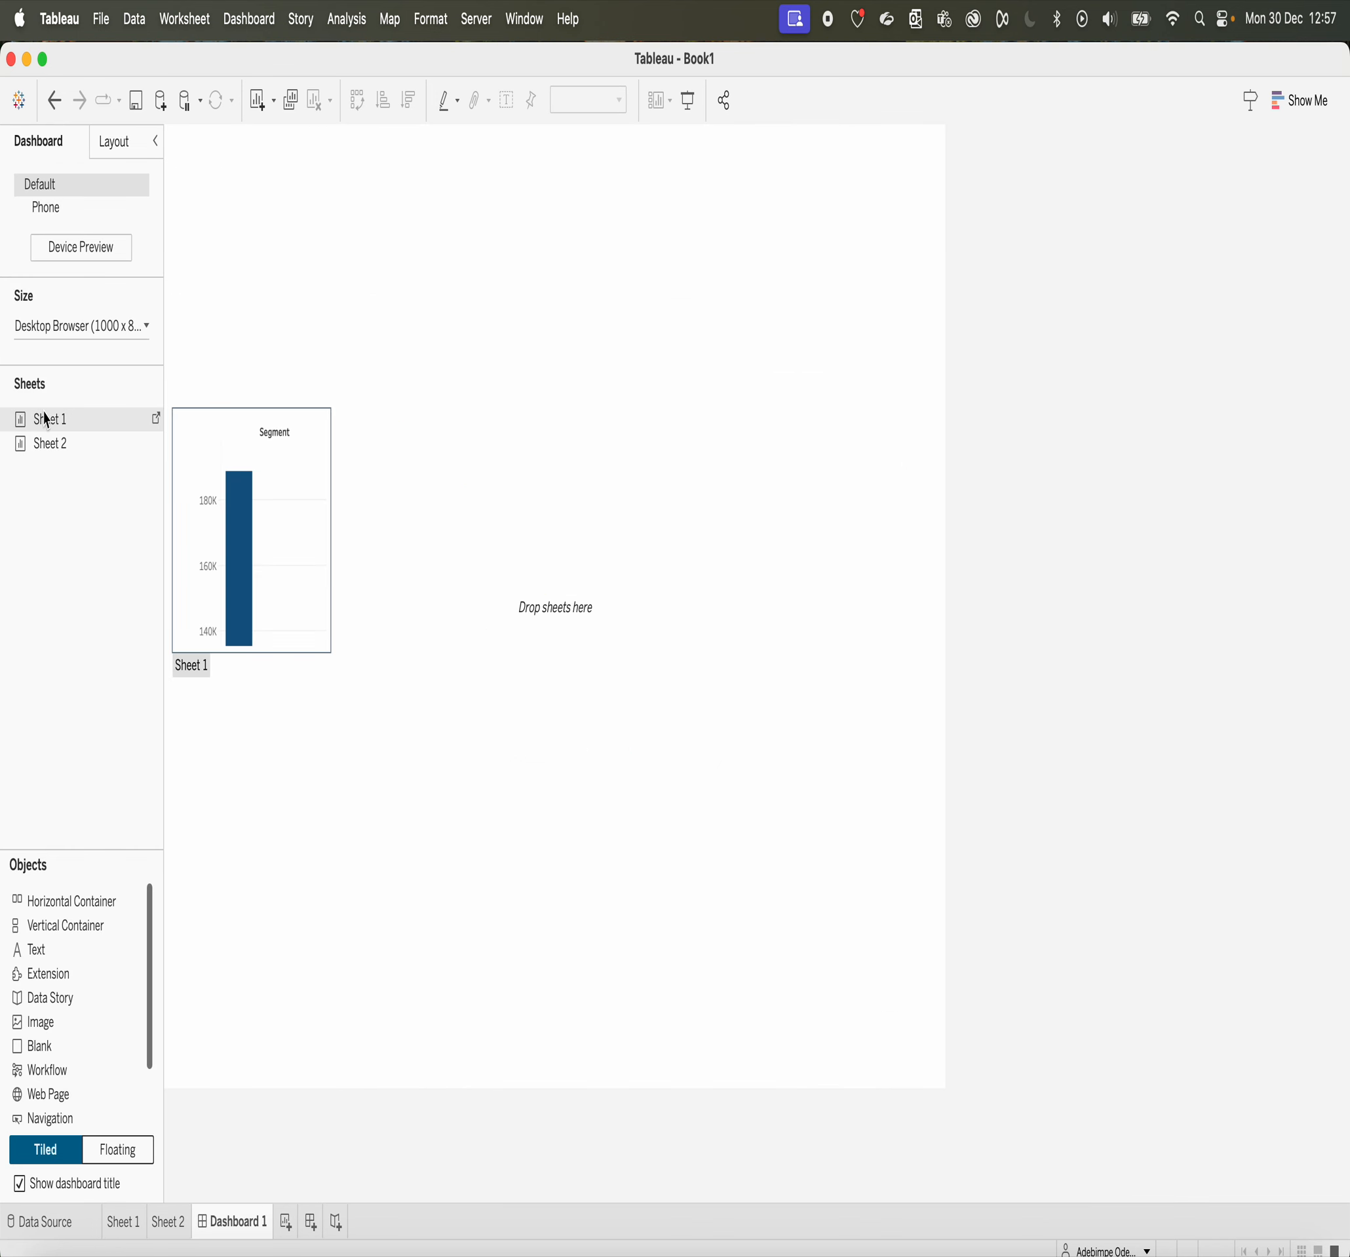
pyautogui.moveTo(45, 421); pyautogui.dragTo(260, 364)
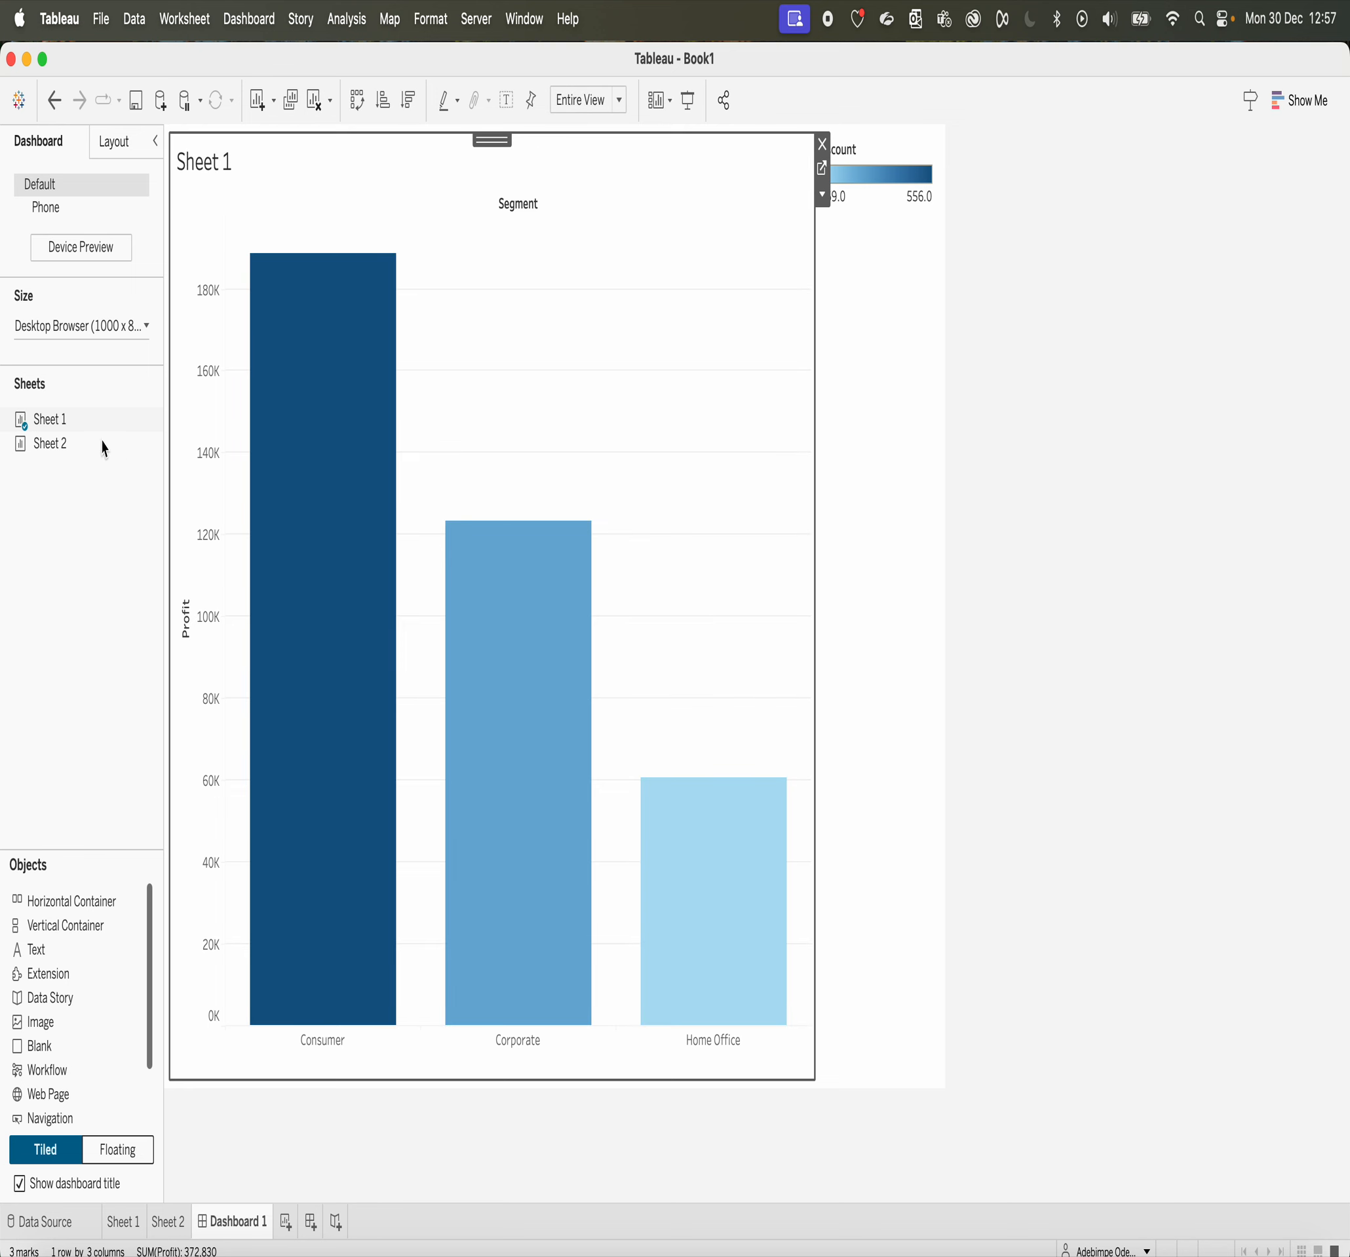
pyautogui.moveTo(88, 448); pyautogui.dragTo(205, 467)
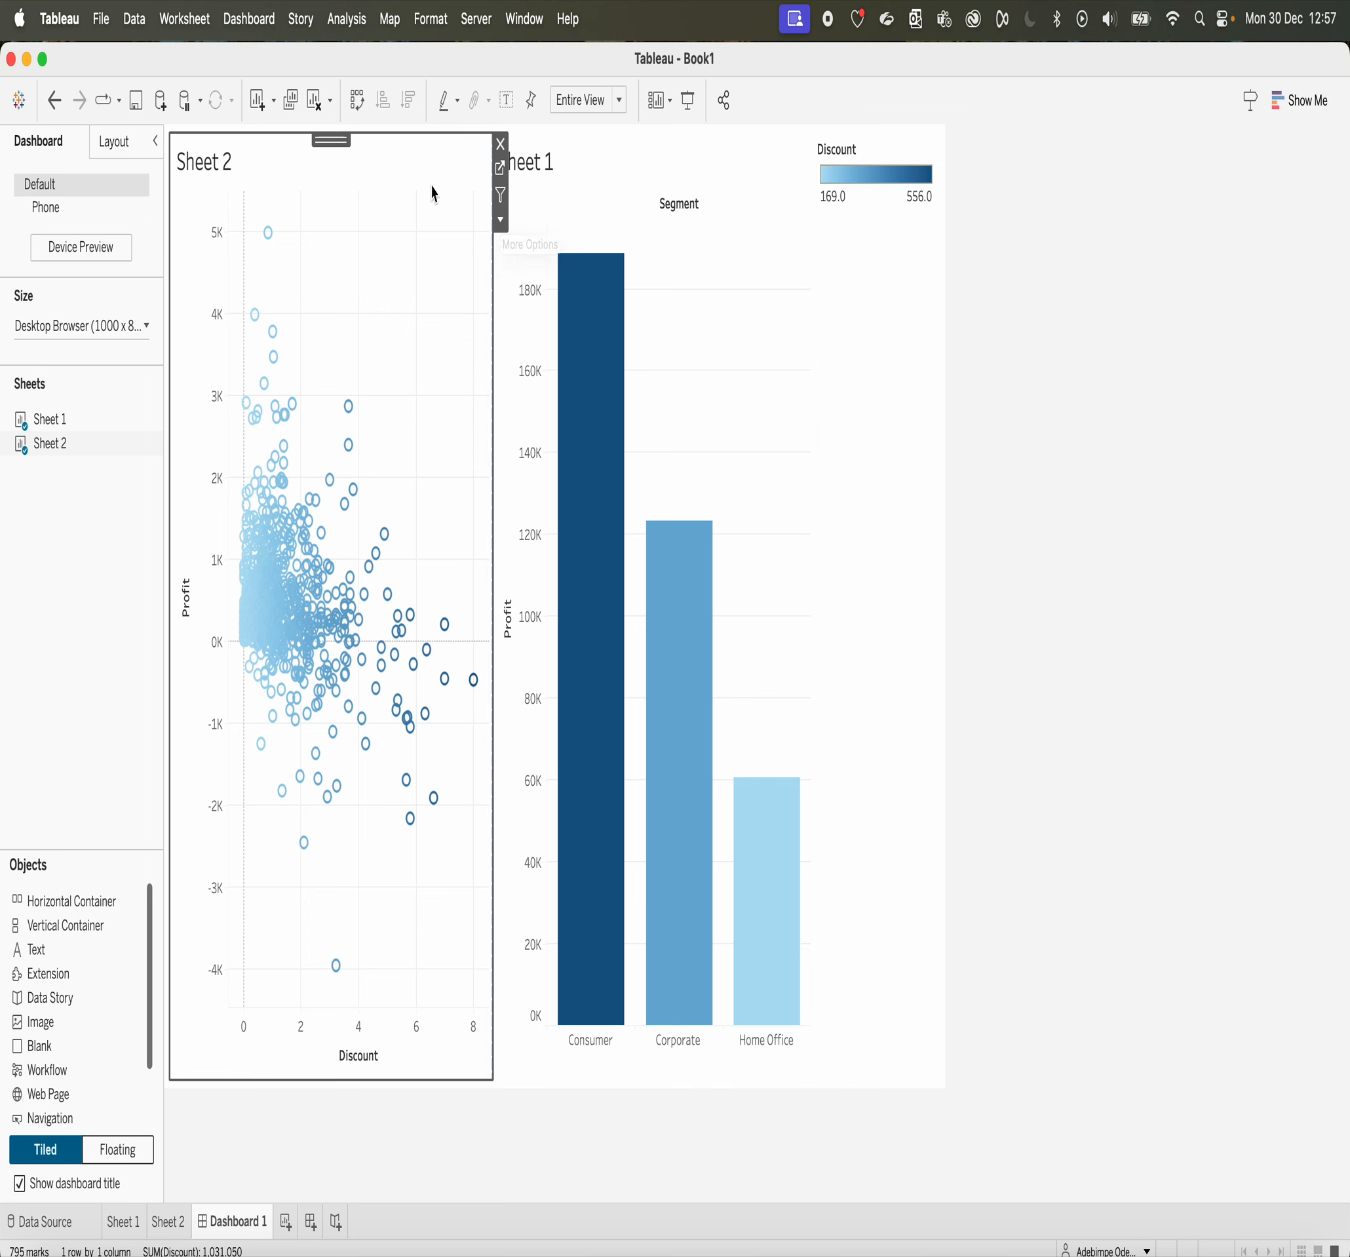
# Step: Look at the worksheet shading colours and the title text formatting for Sheet 2 on the dashboard
pyautogui.rightClick(260, 156)
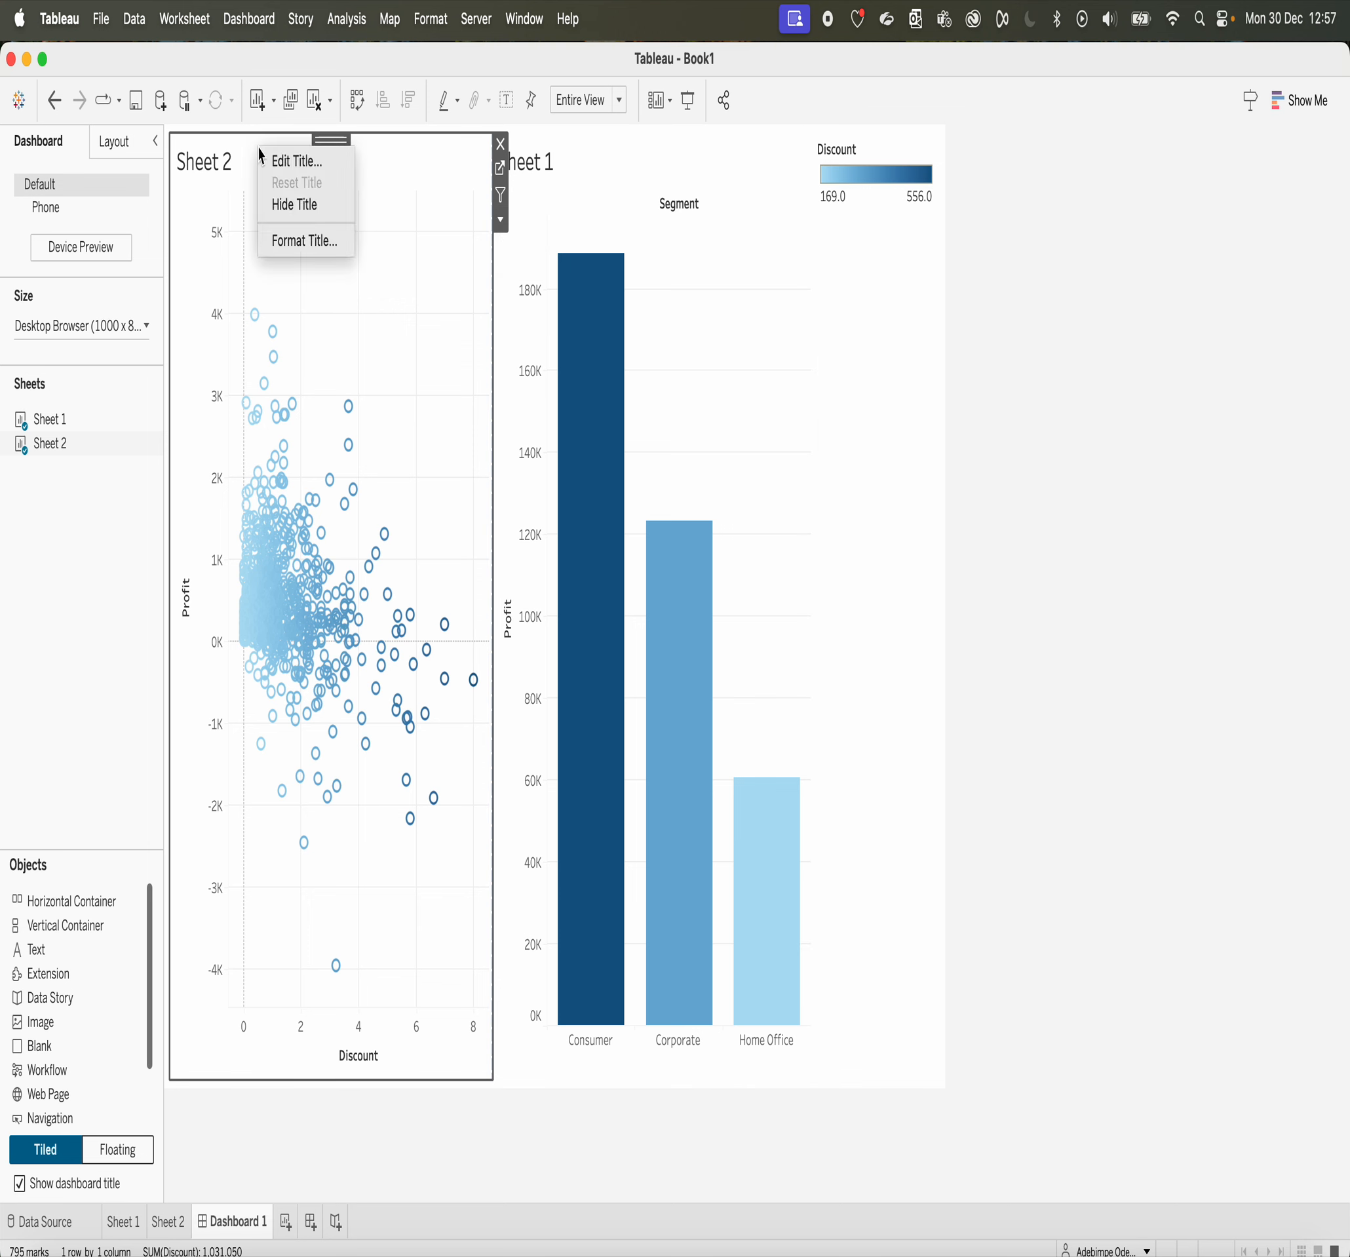
pyautogui.click(291, 363)
pyautogui.rightClick(335, 387)
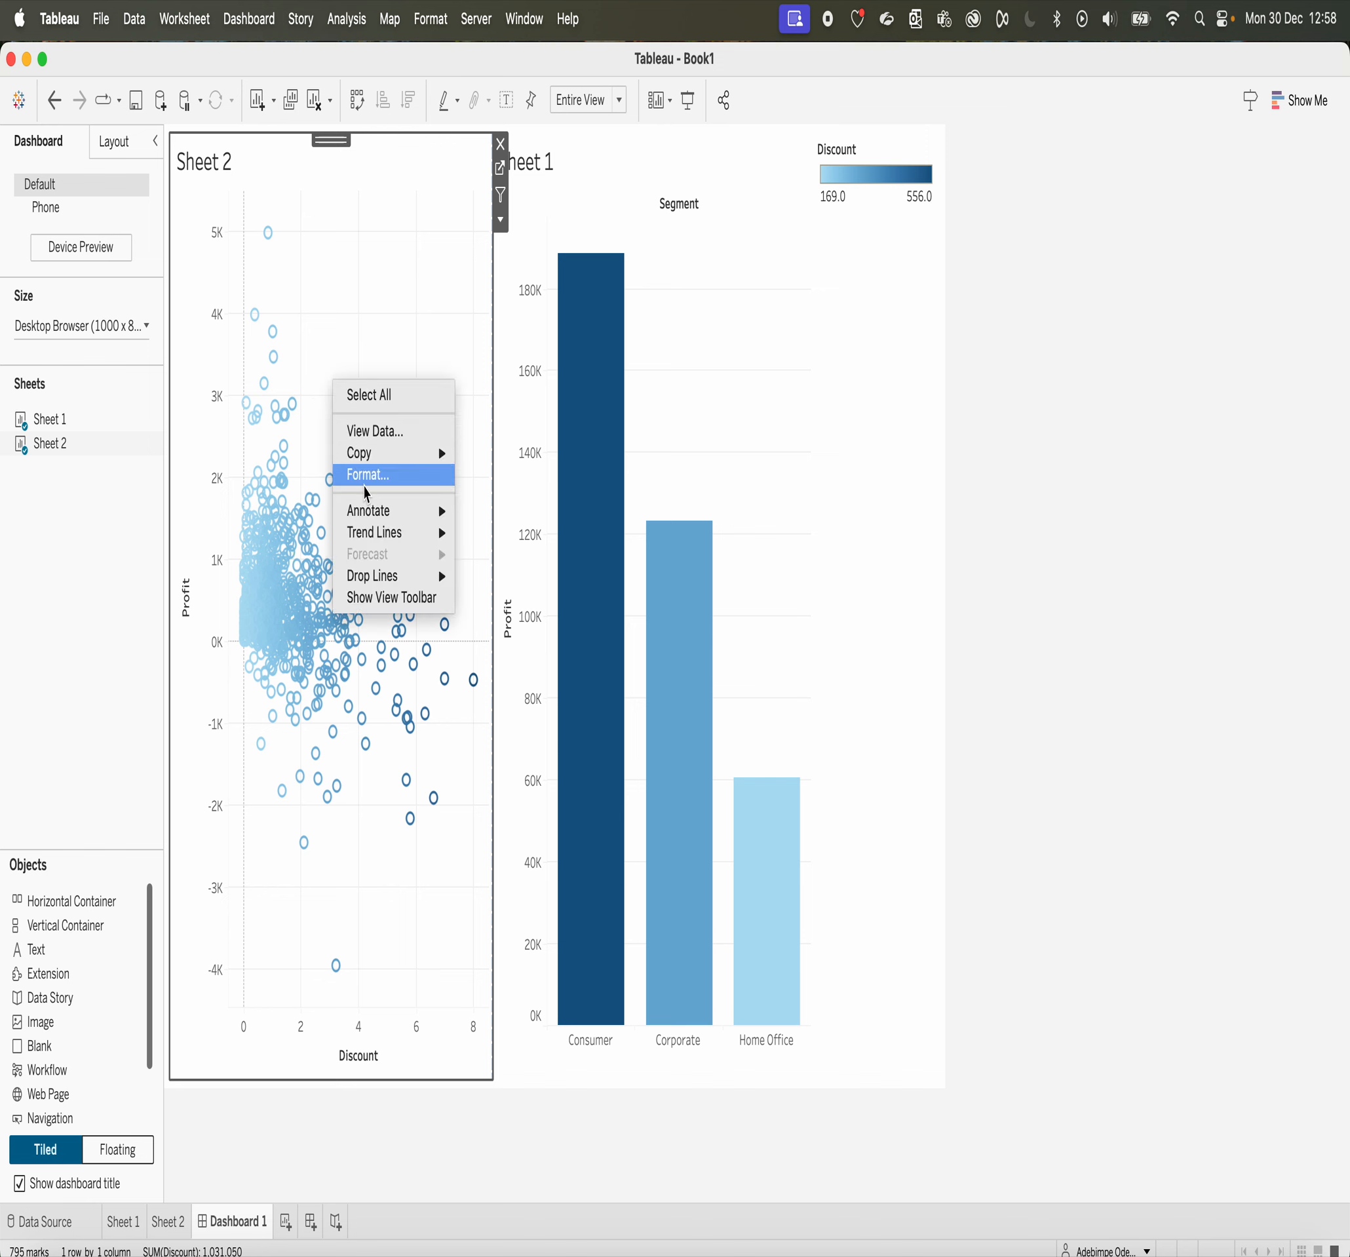
pyautogui.click(371, 477)
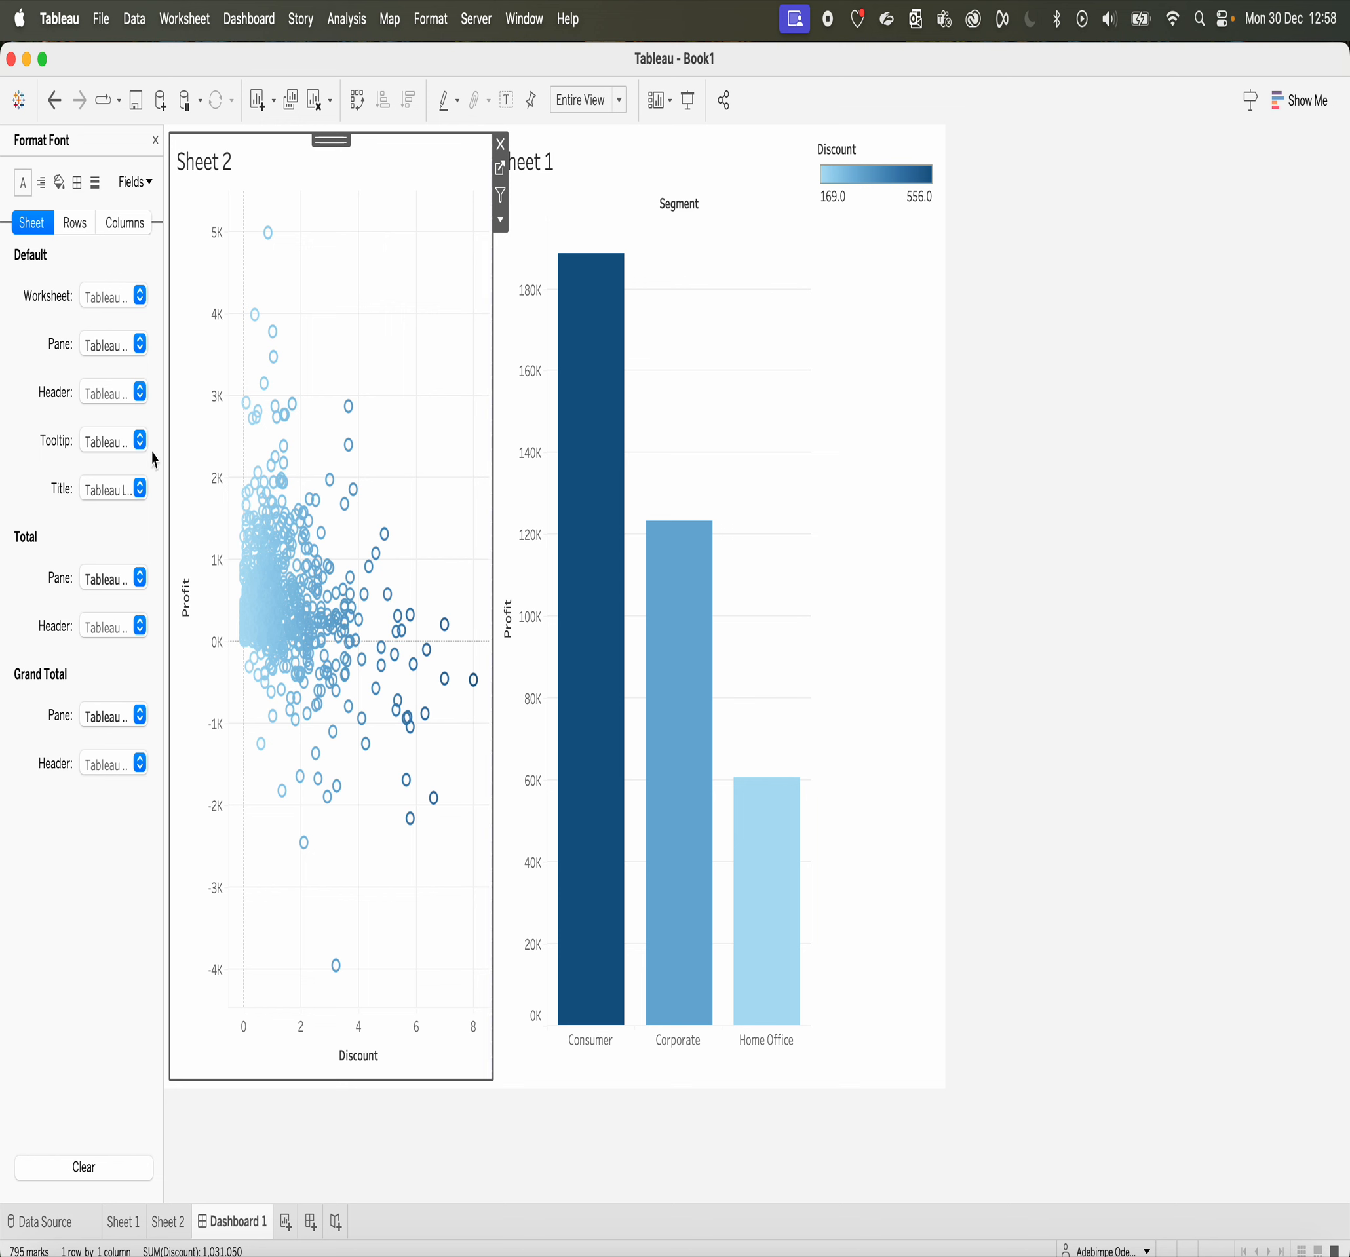
pyautogui.click(59, 182)
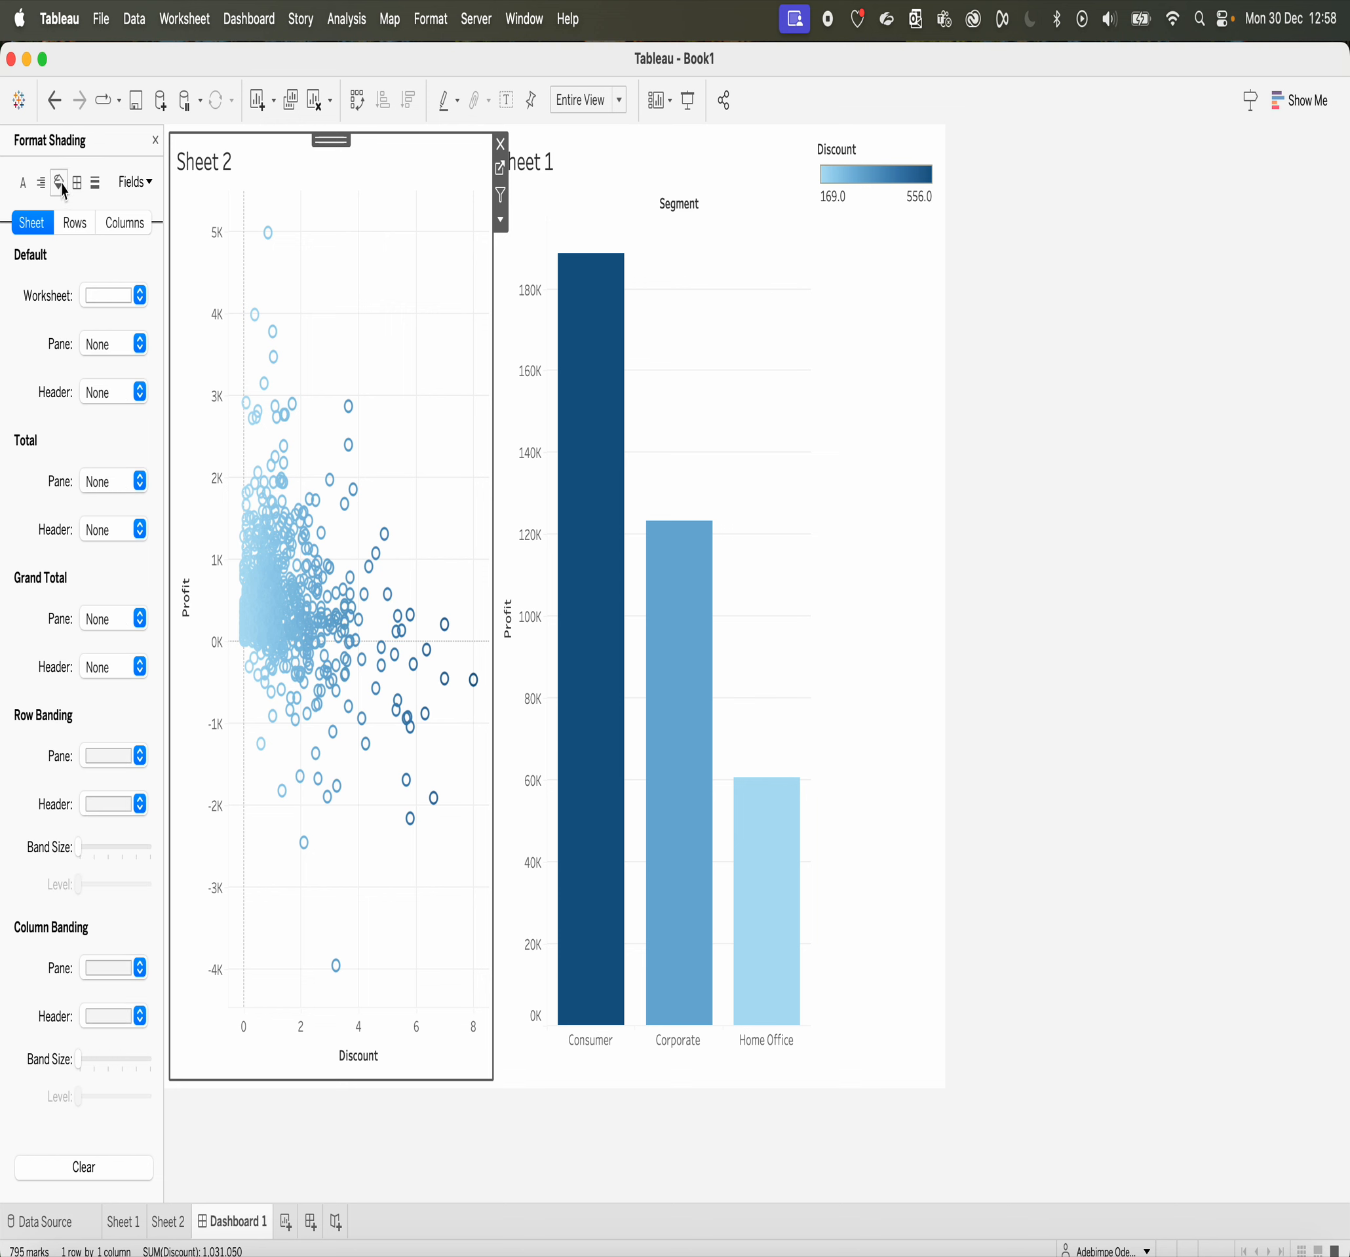
pyautogui.click(101, 301)
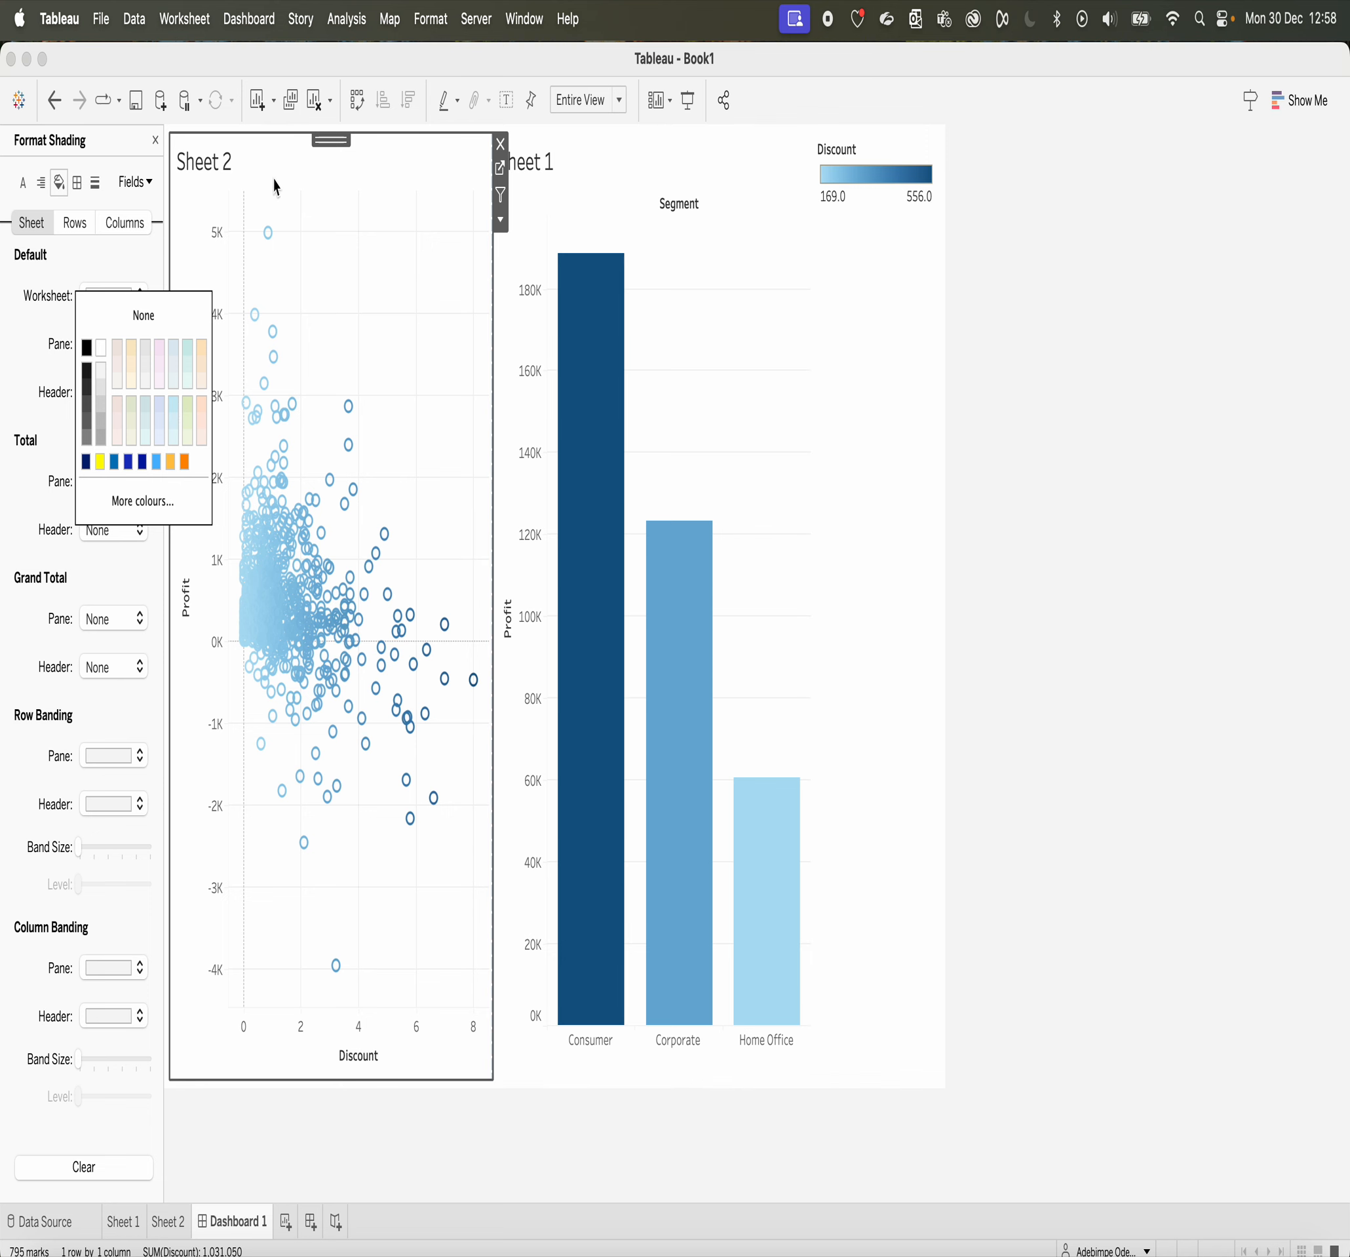
pyautogui.click(214, 163)
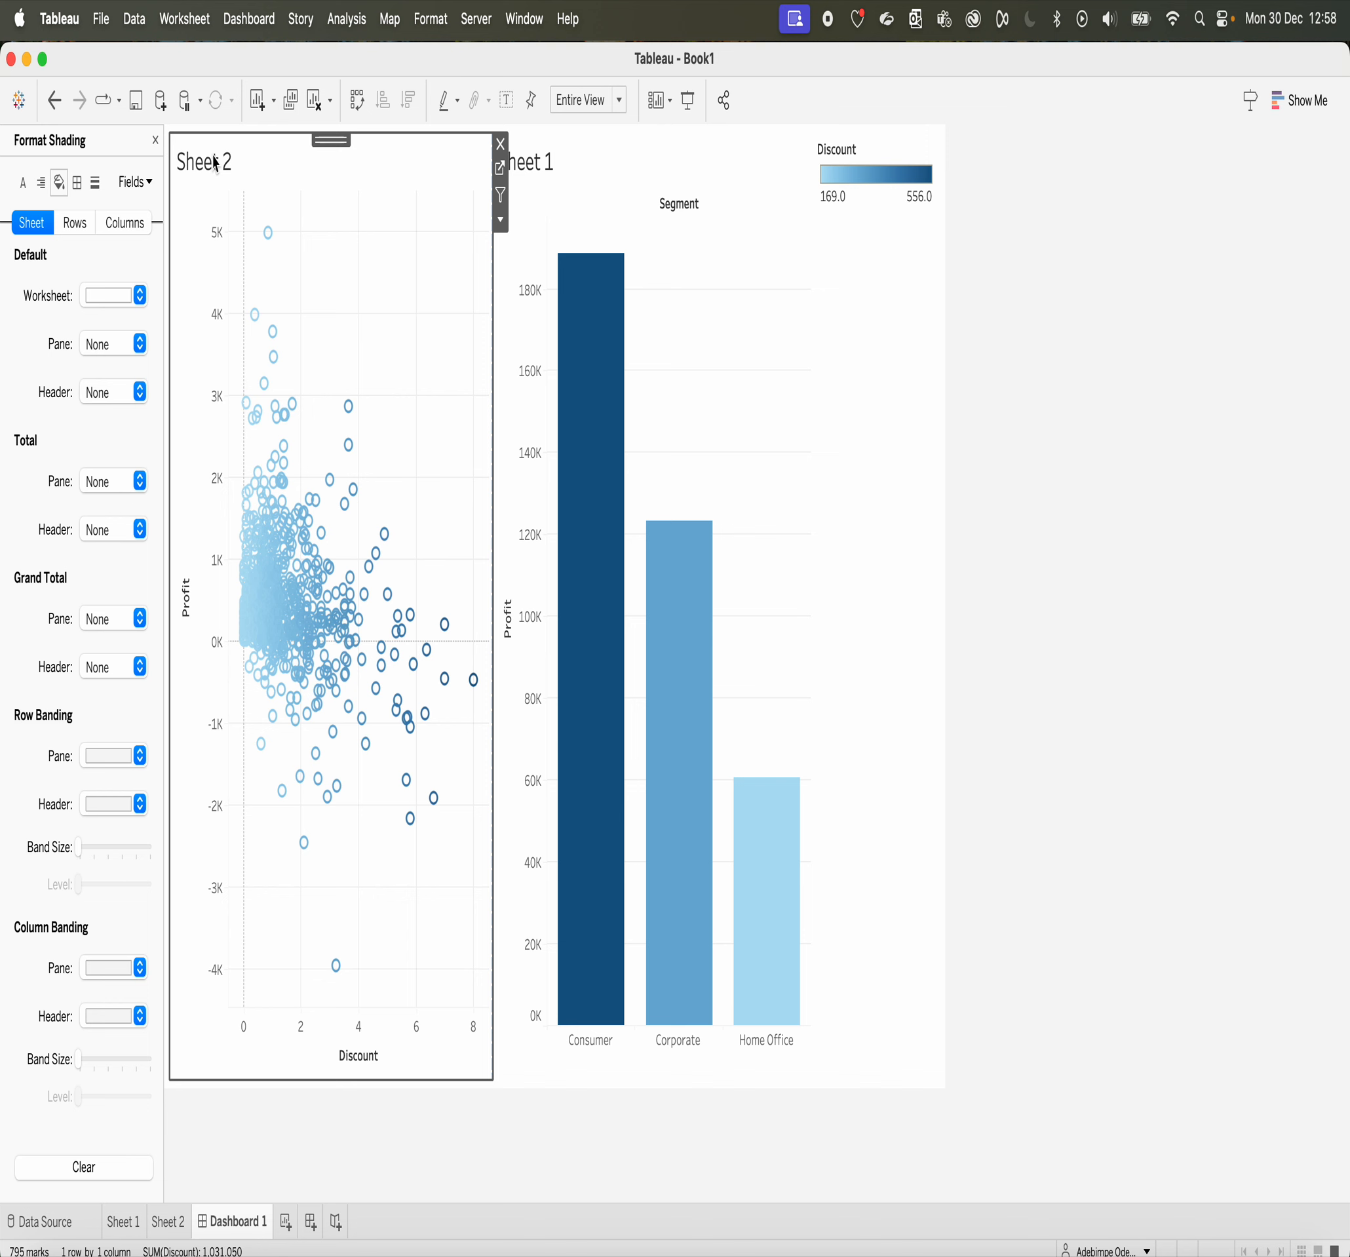
pyautogui.click(155, 140)
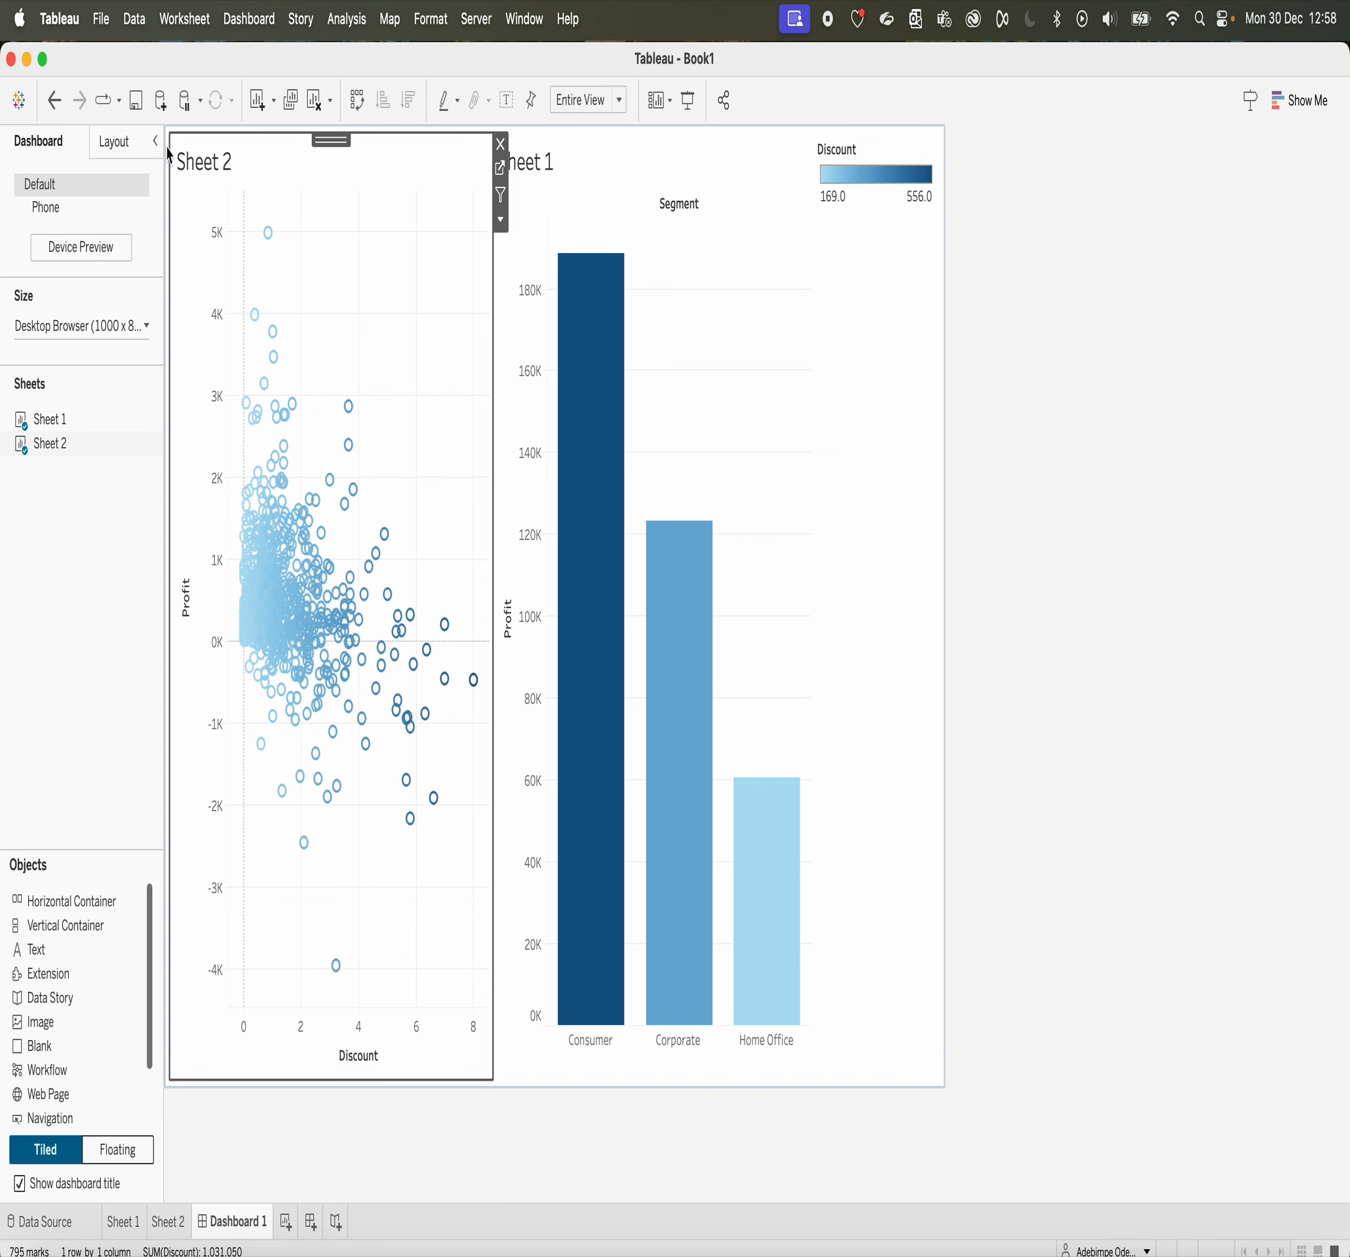
pyautogui.doubleClick(215, 163)
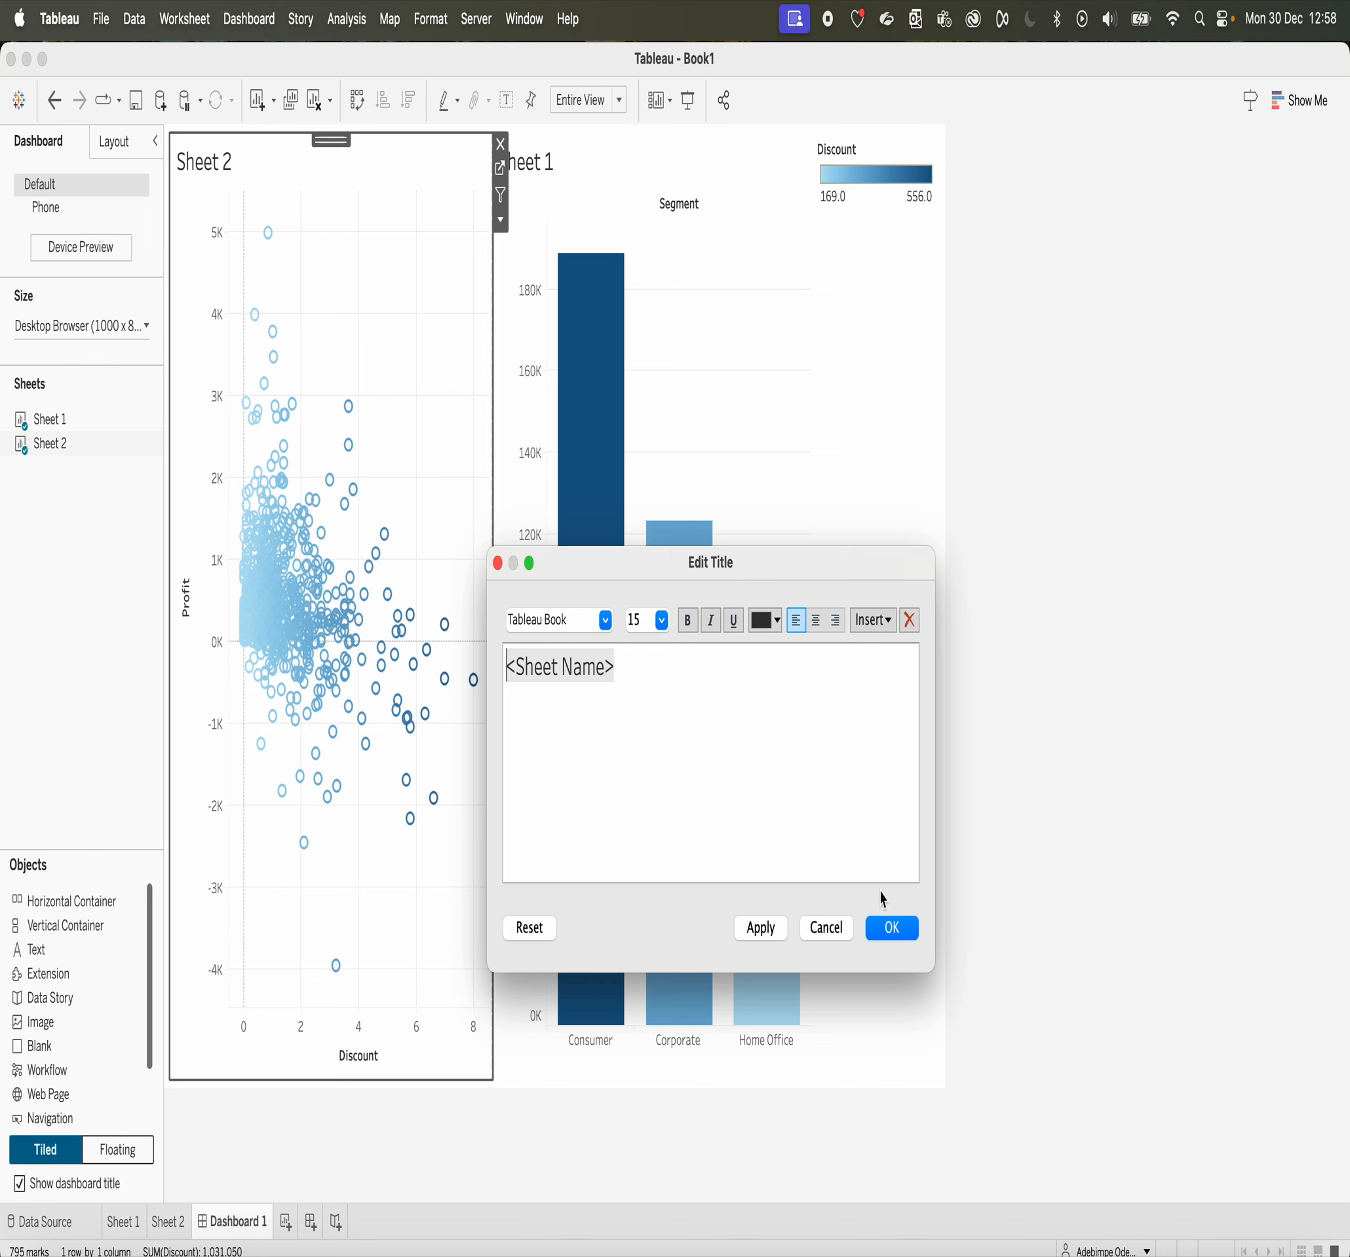
pyautogui.click(895, 939)
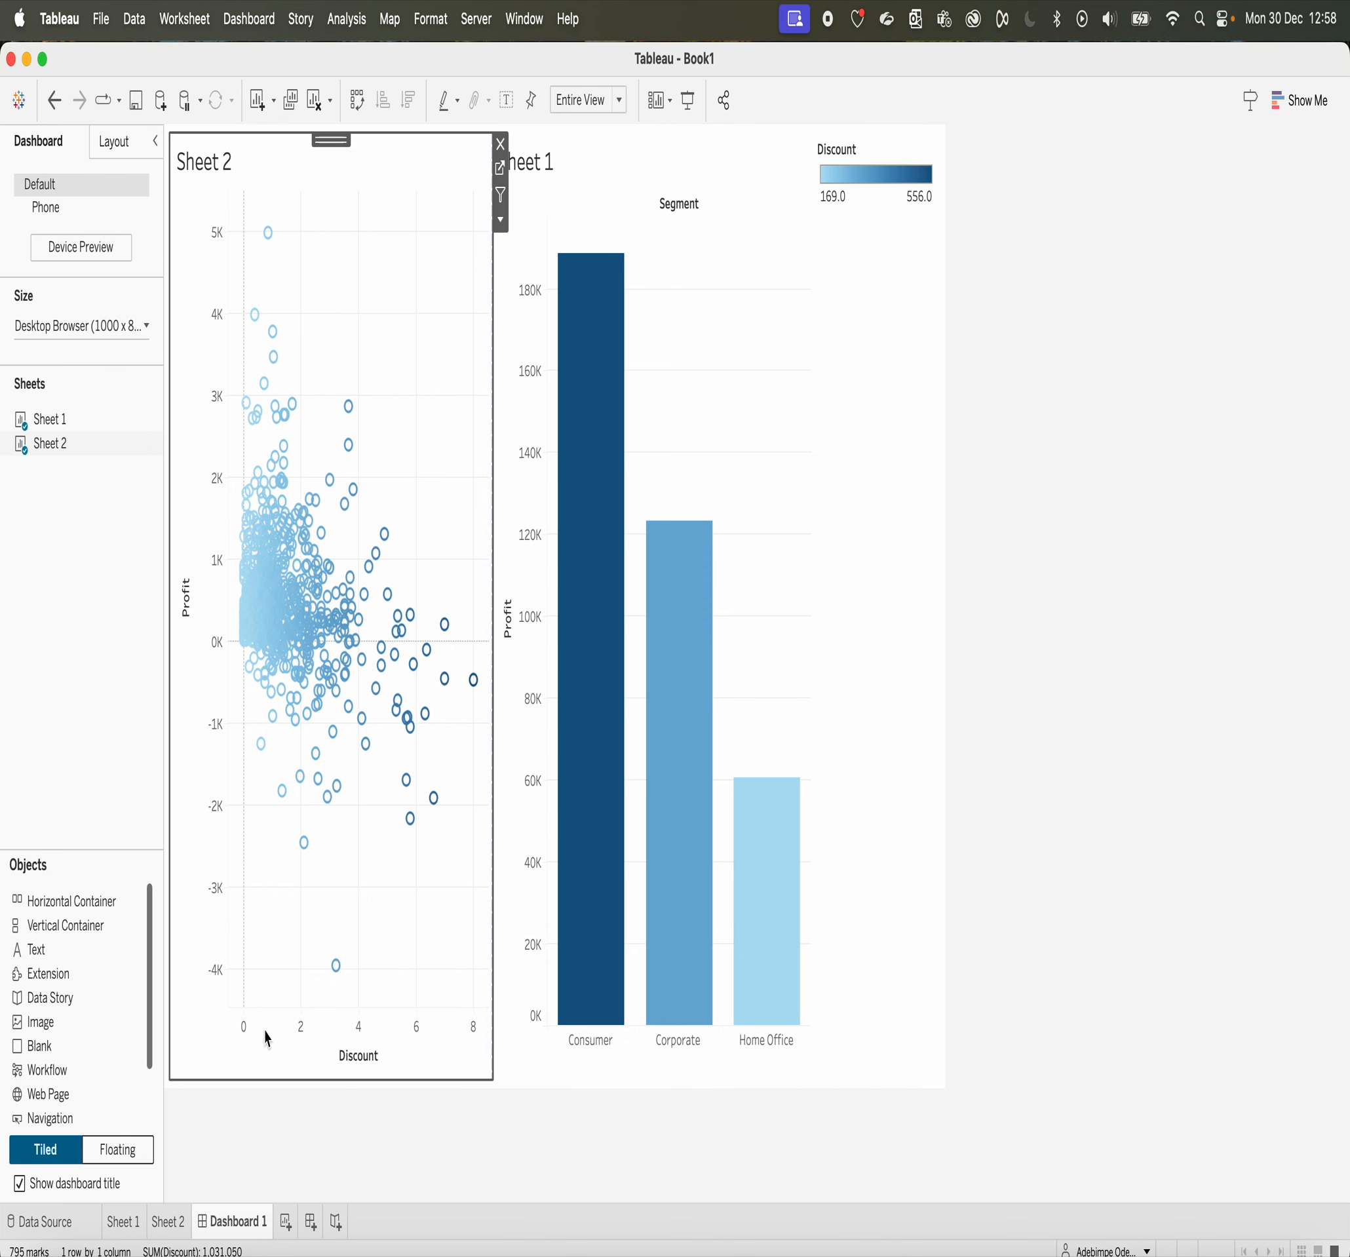
# Step: Show the dashboard title above the two charts and open its font and text colour options
pyautogui.click(310, 1091)
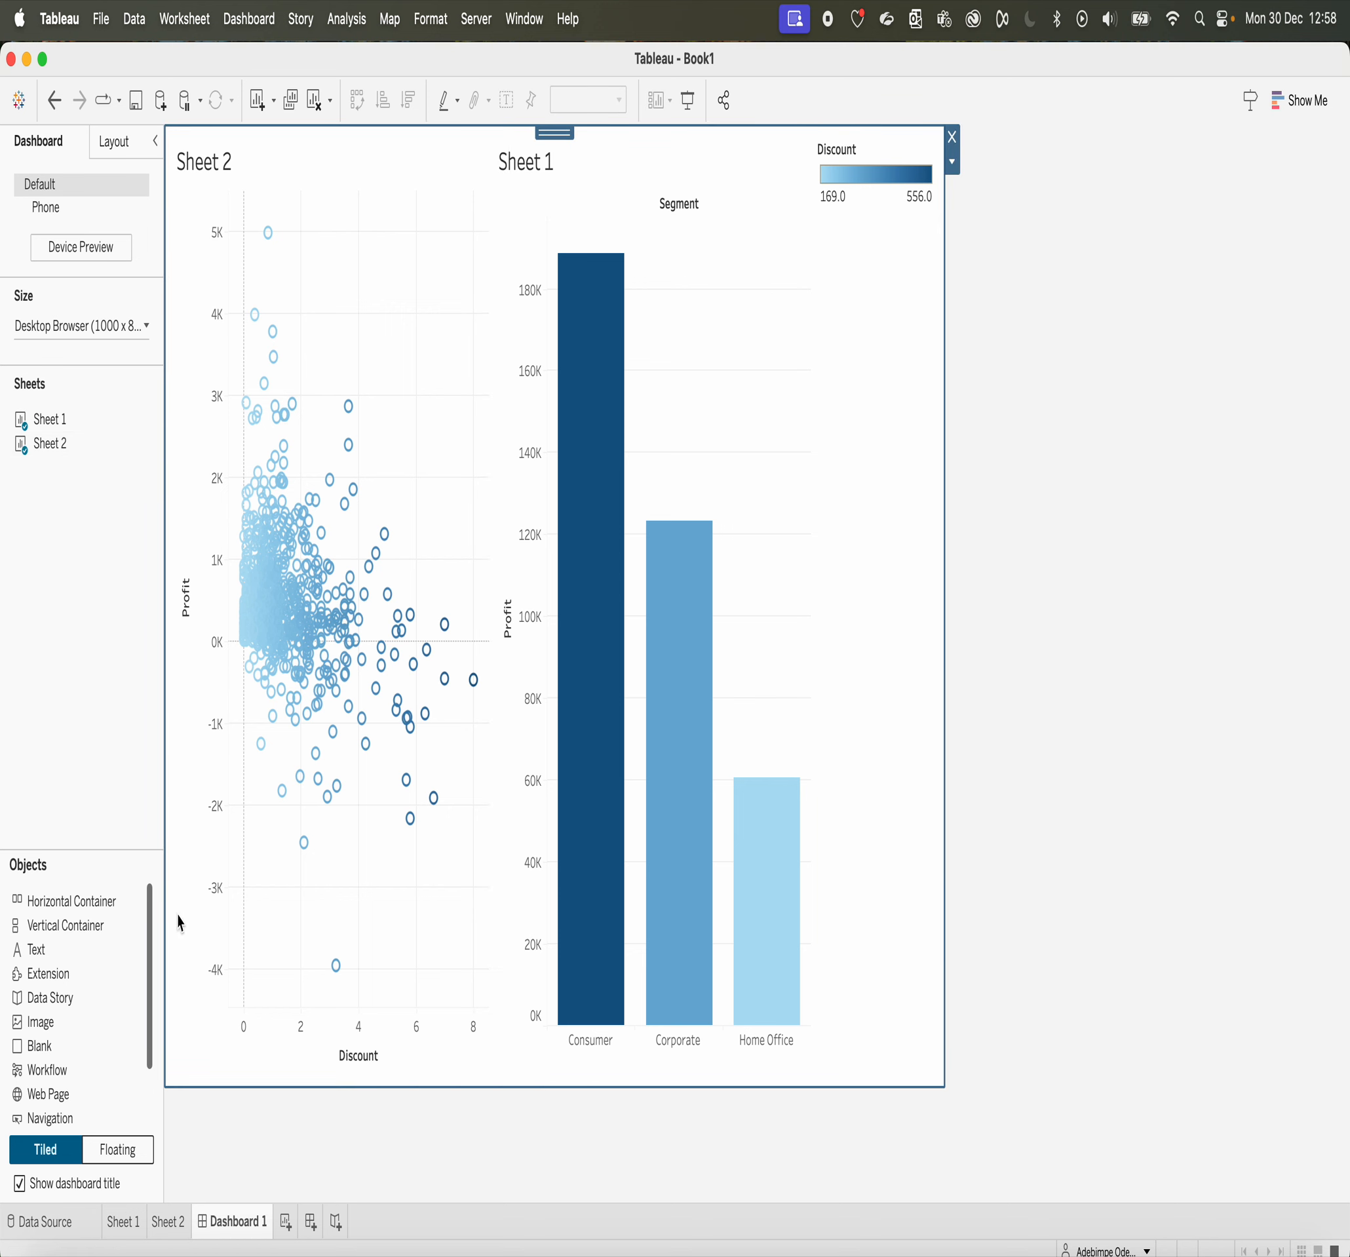
pyautogui.click(19, 1183)
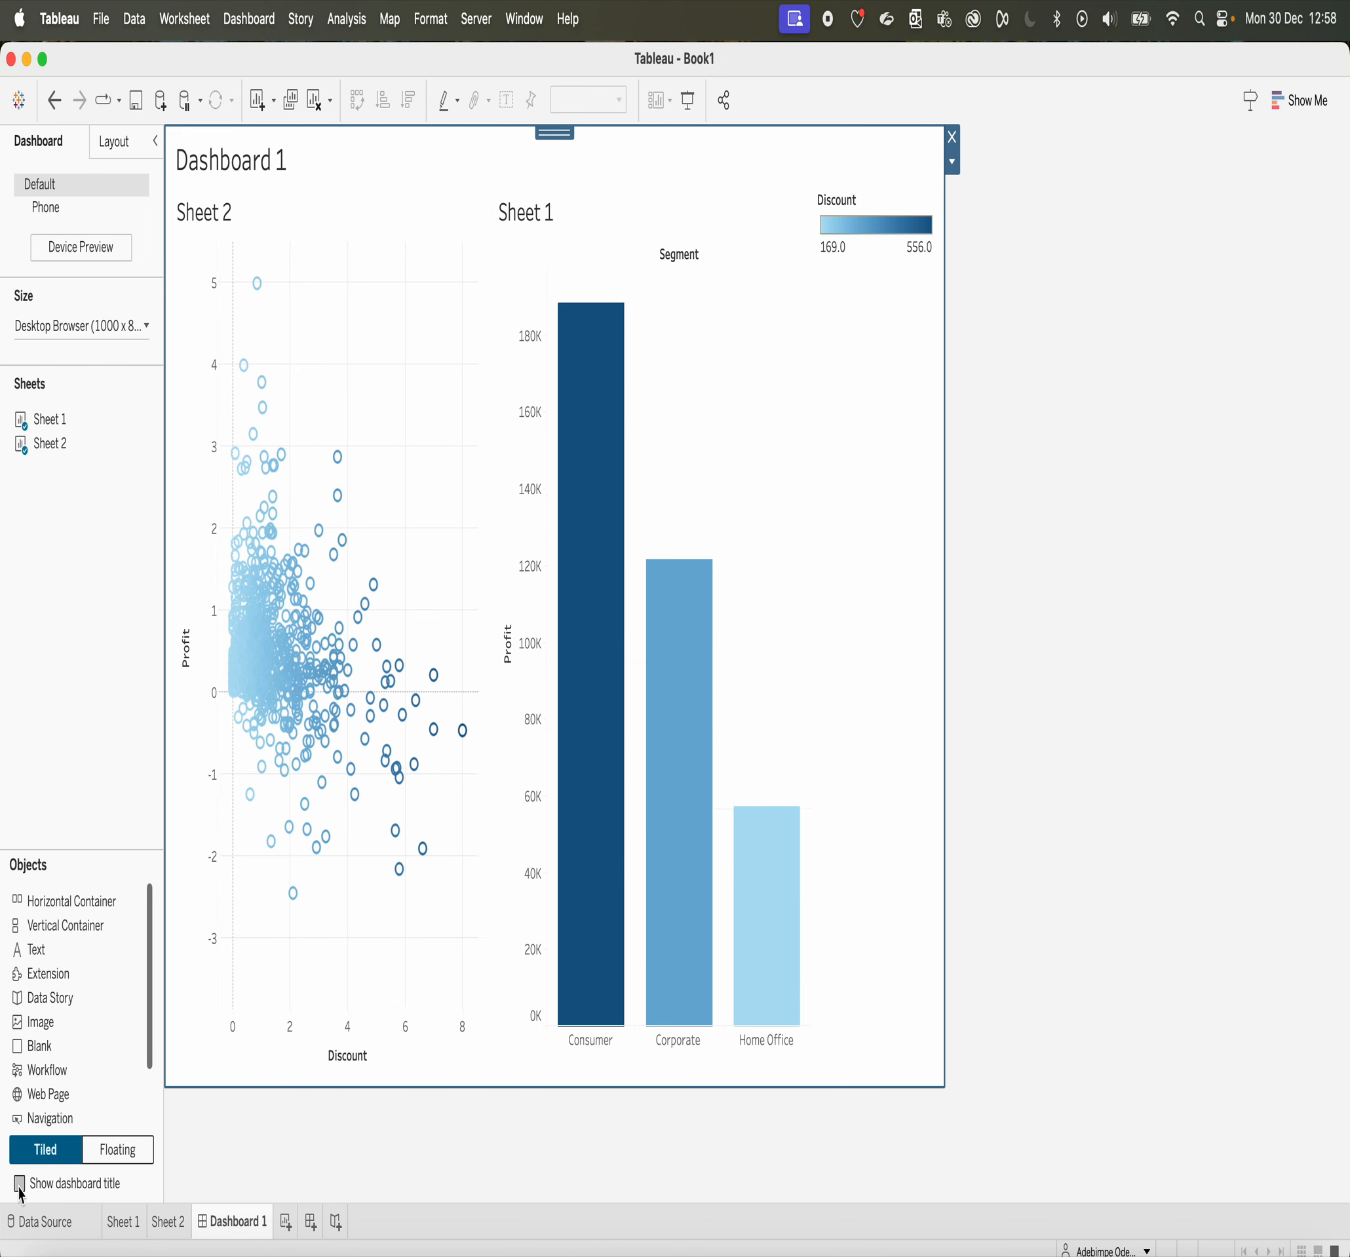
pyautogui.click(261, 179)
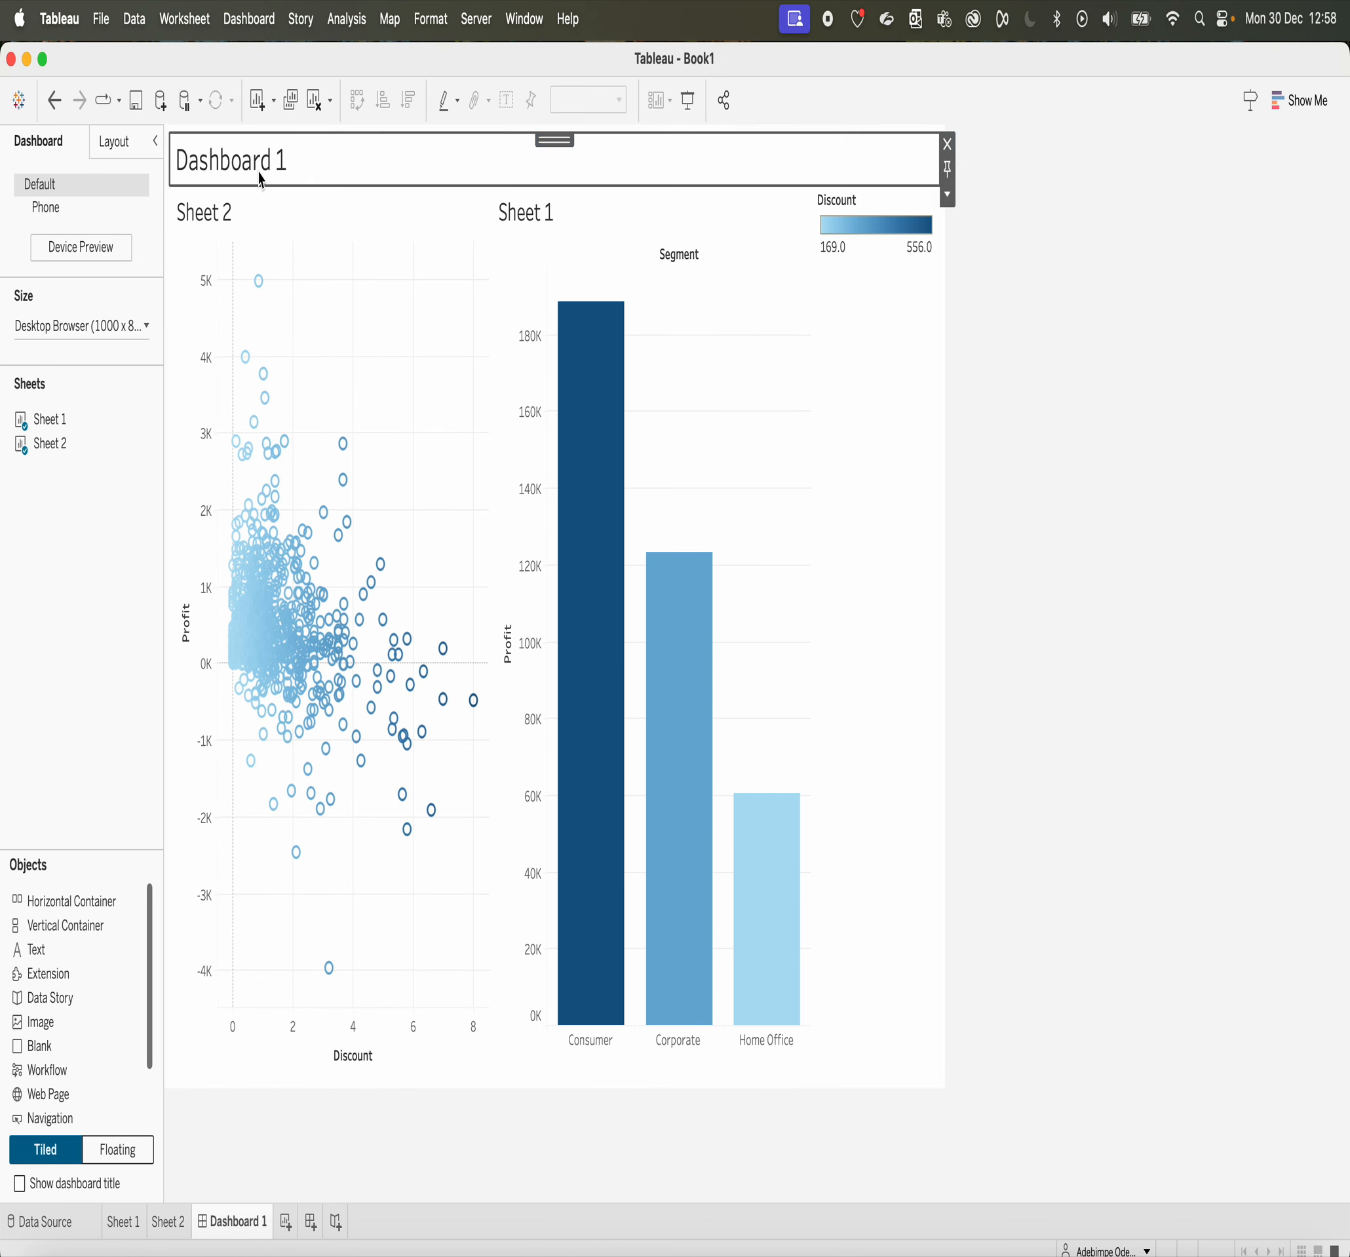
pyautogui.rightClick(256, 167)
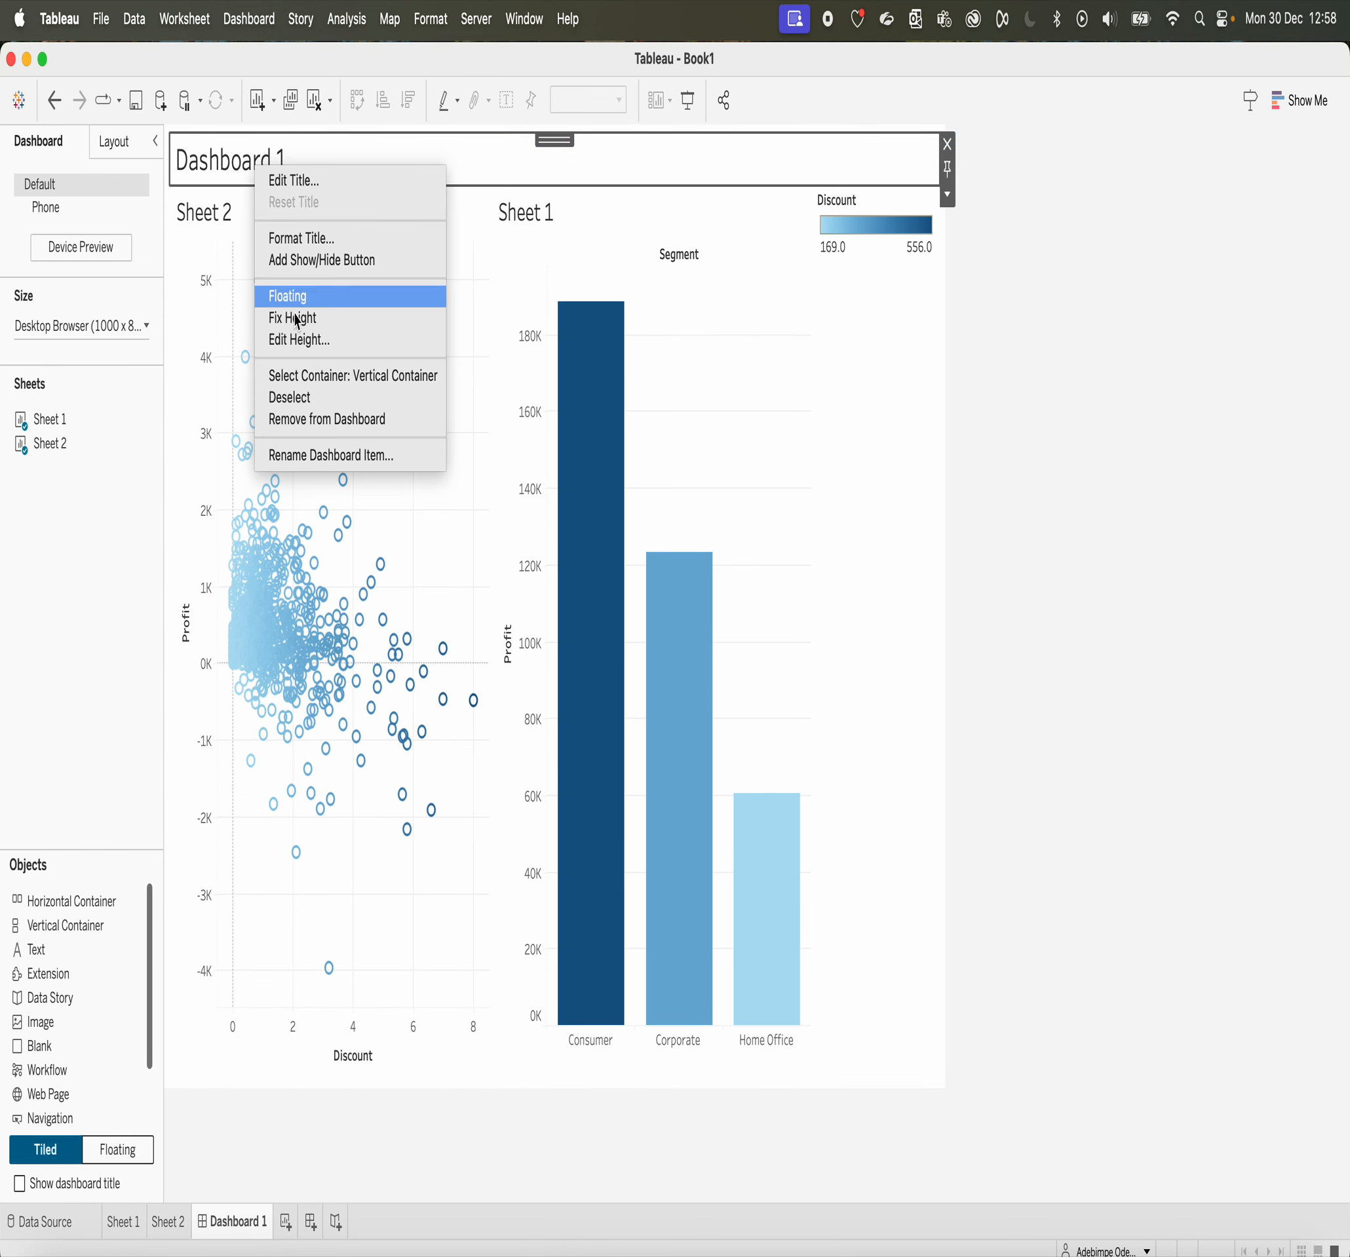
pyautogui.click(303, 238)
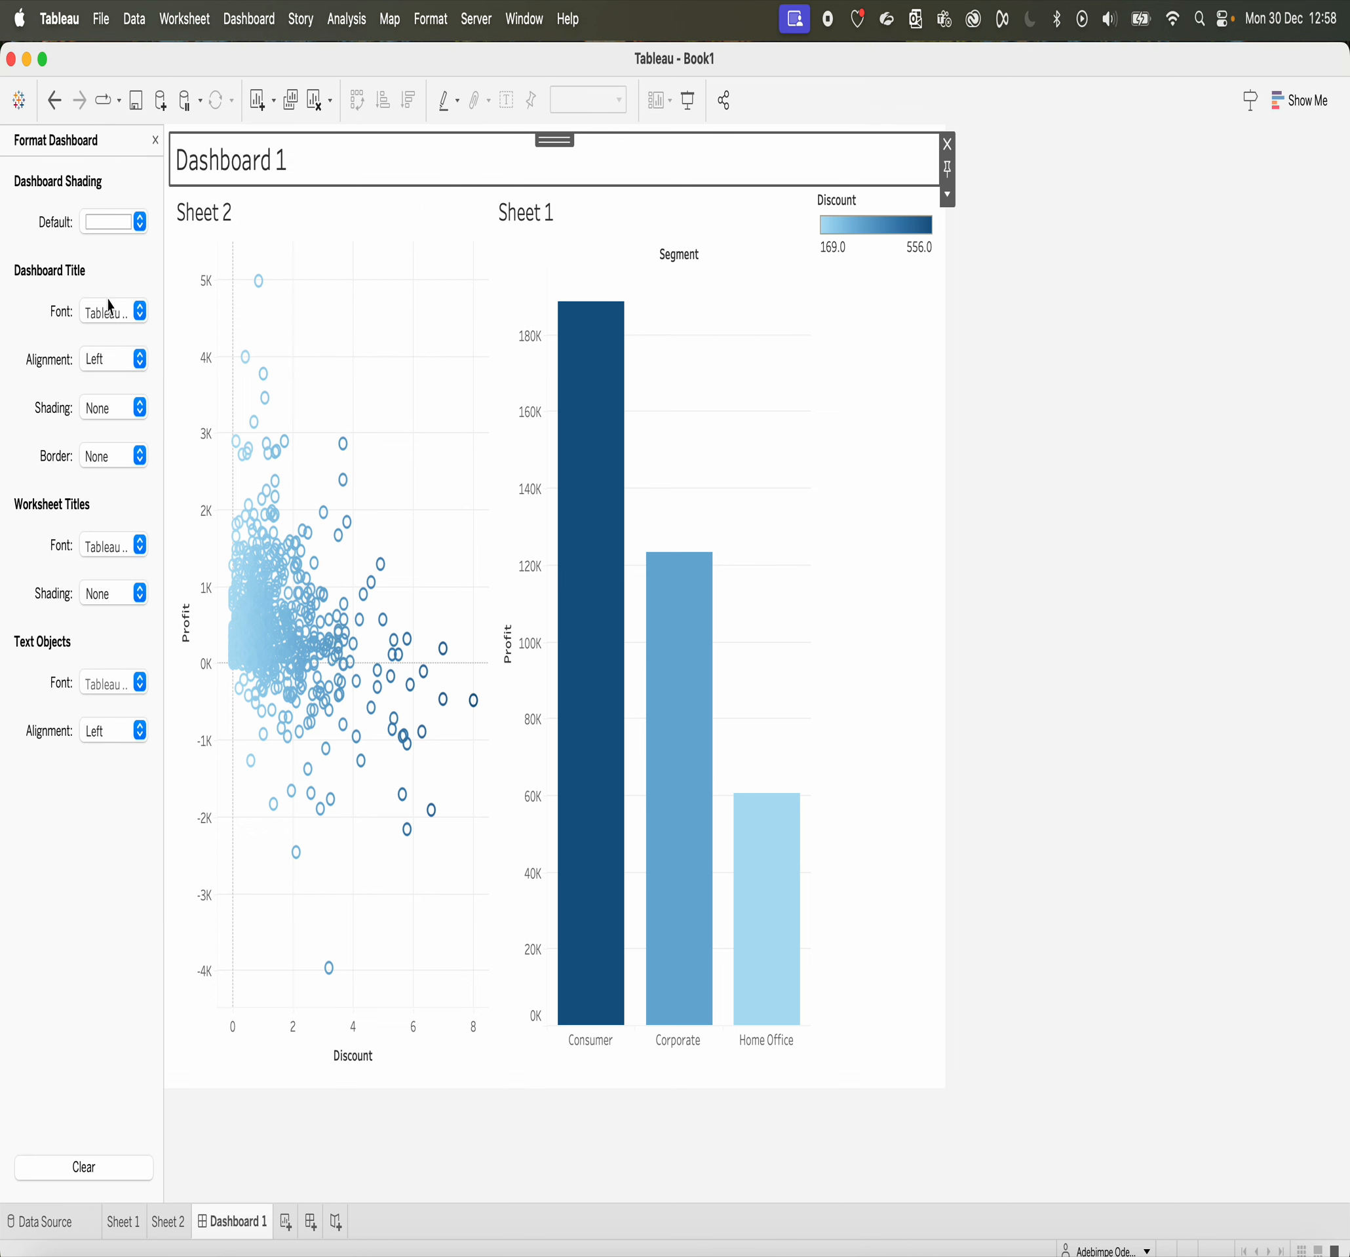
pyautogui.click(110, 320)
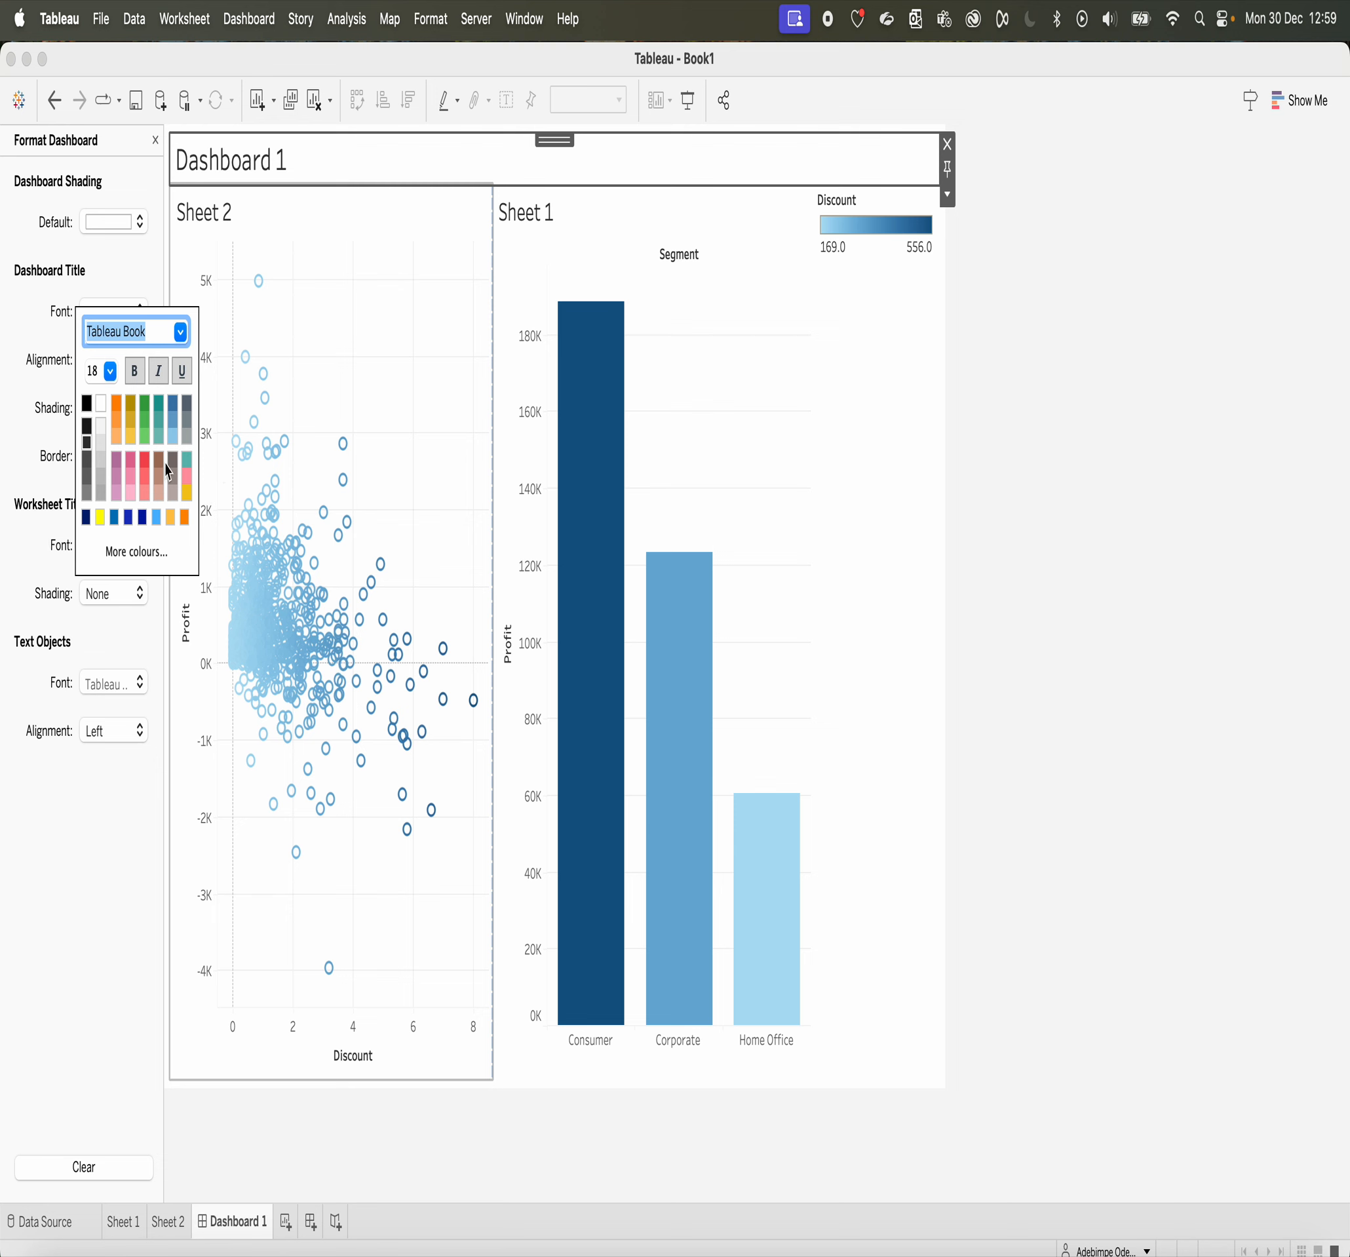
# Step: Try light grey, peach and pale teal as the default shading for the whole dashboard
pyautogui.click(325, 458)
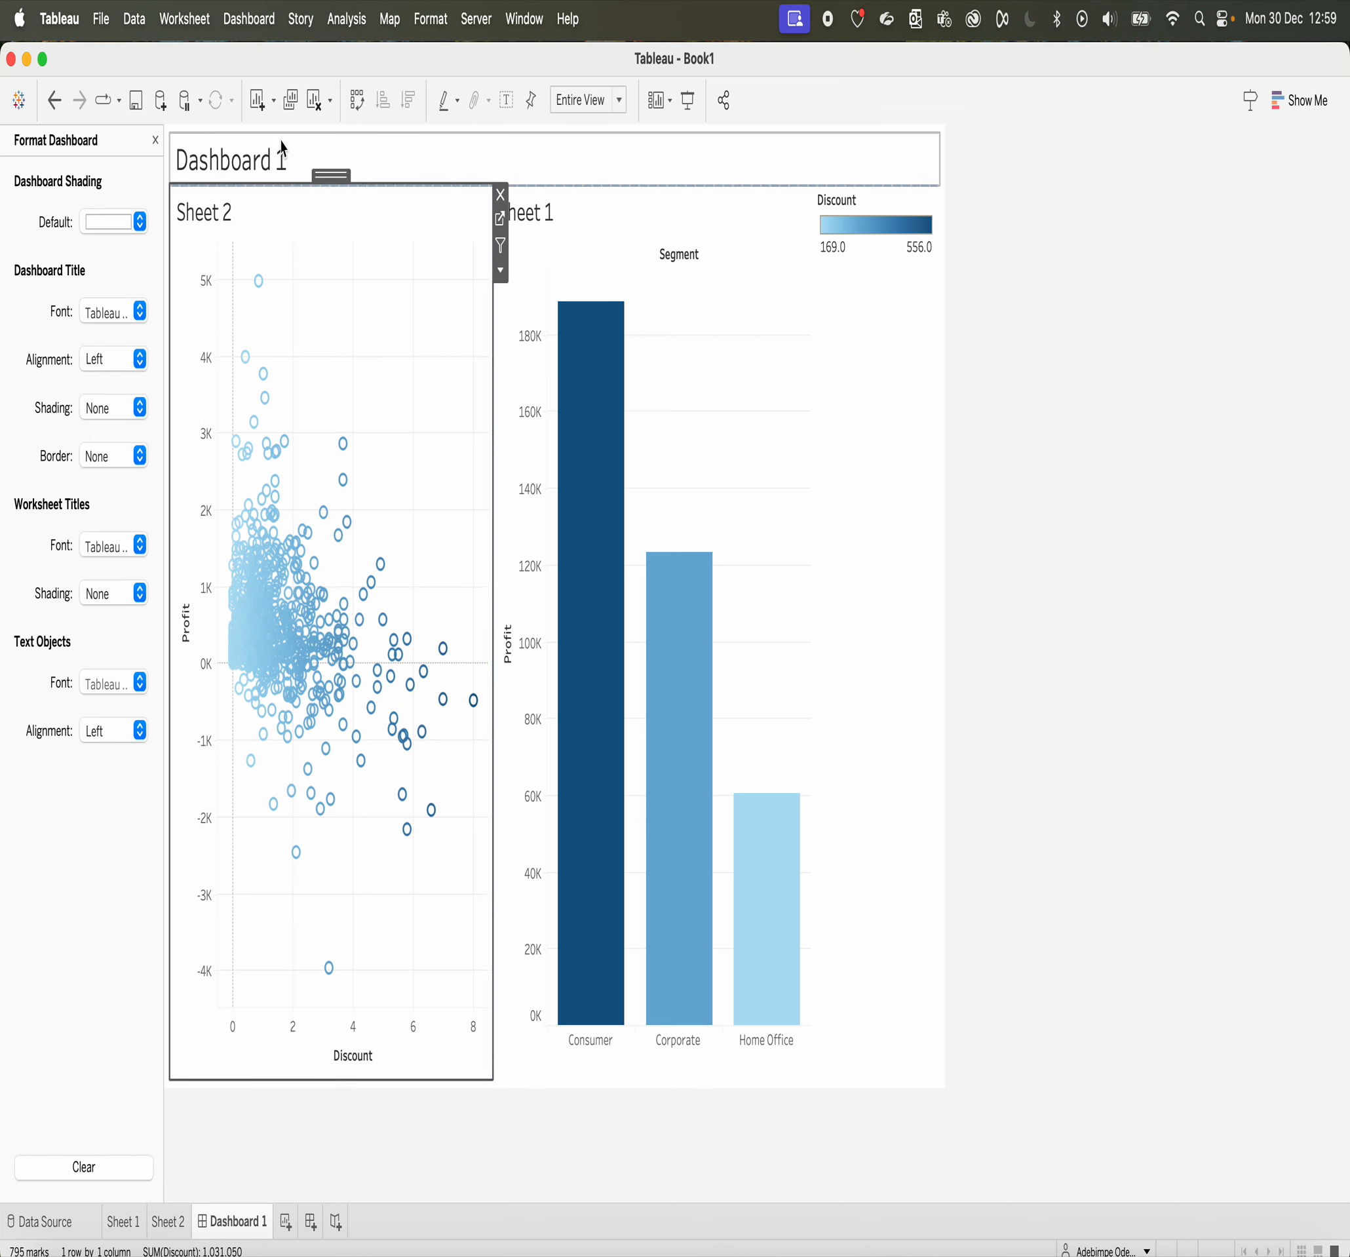
pyautogui.click(109, 231)
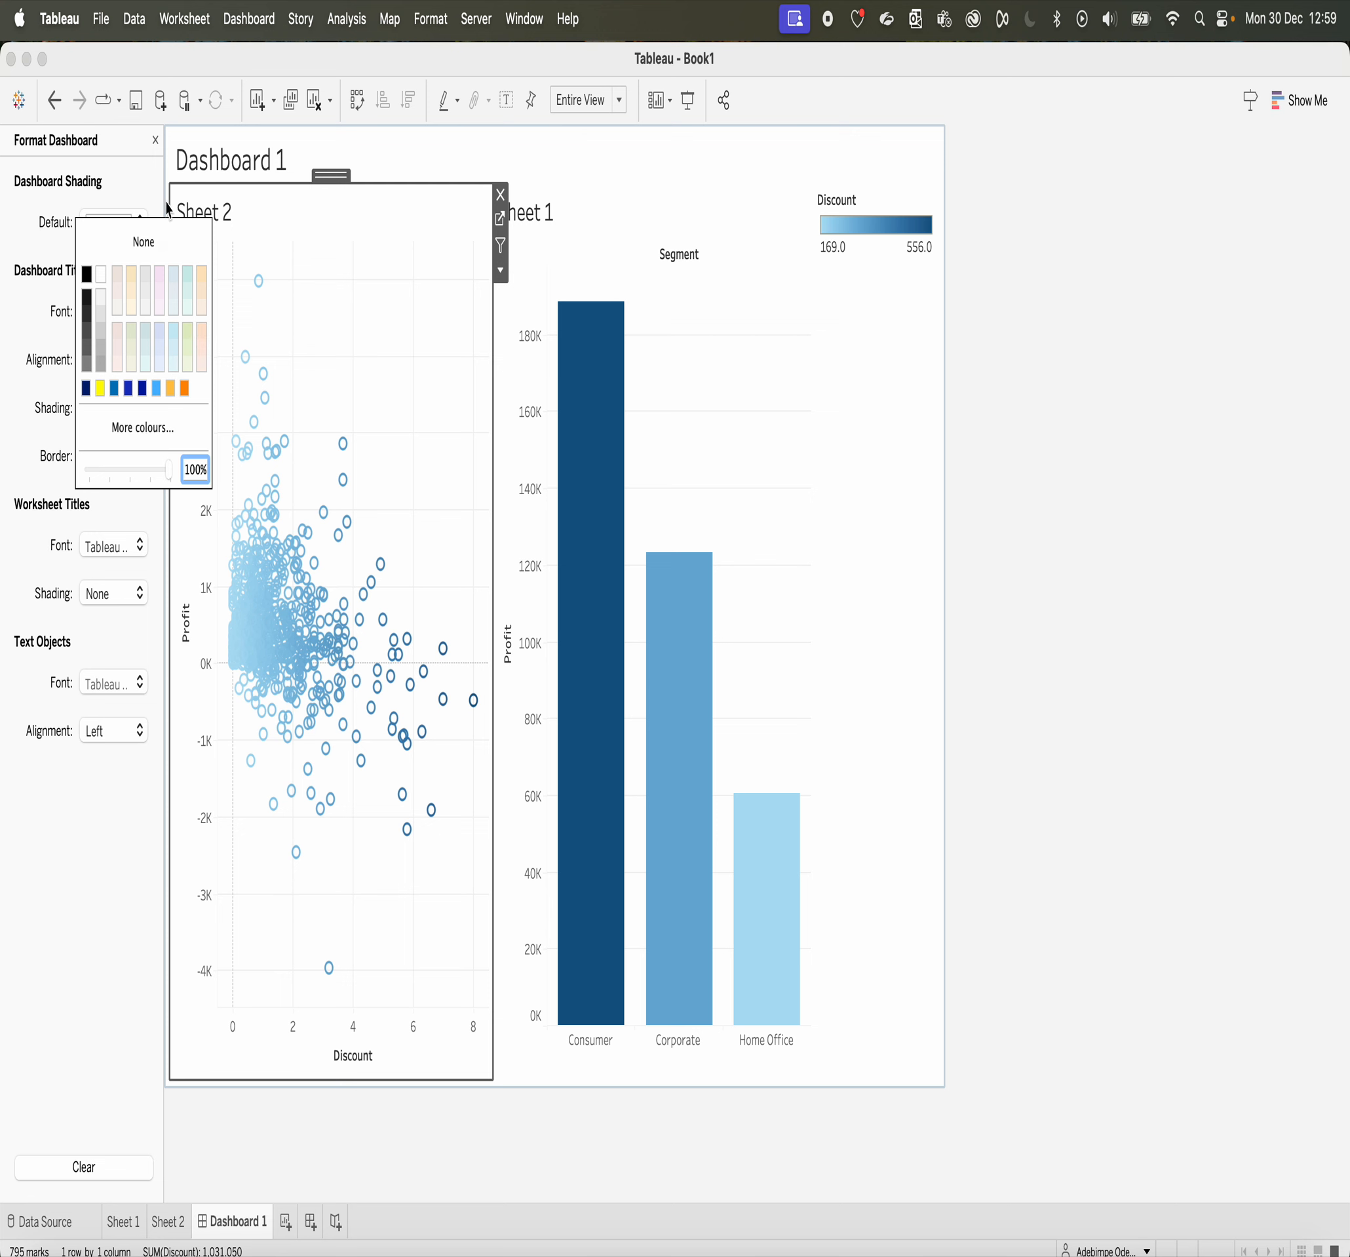
pyautogui.click(146, 275)
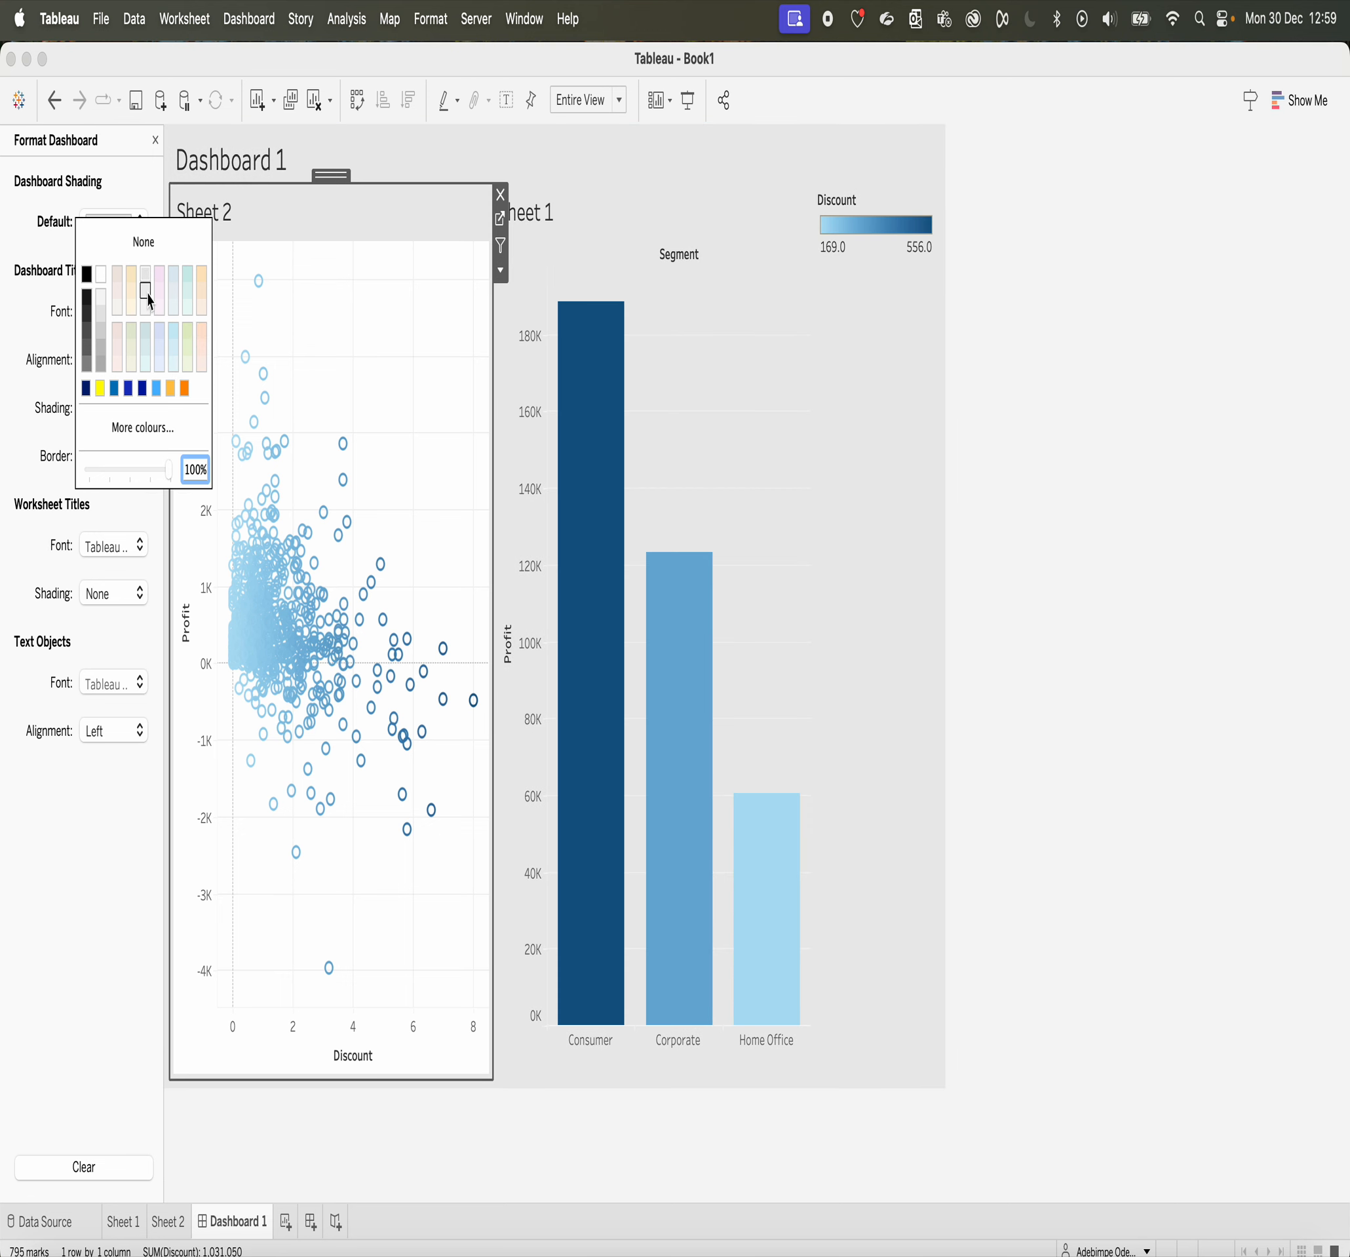
pyautogui.click(147, 294)
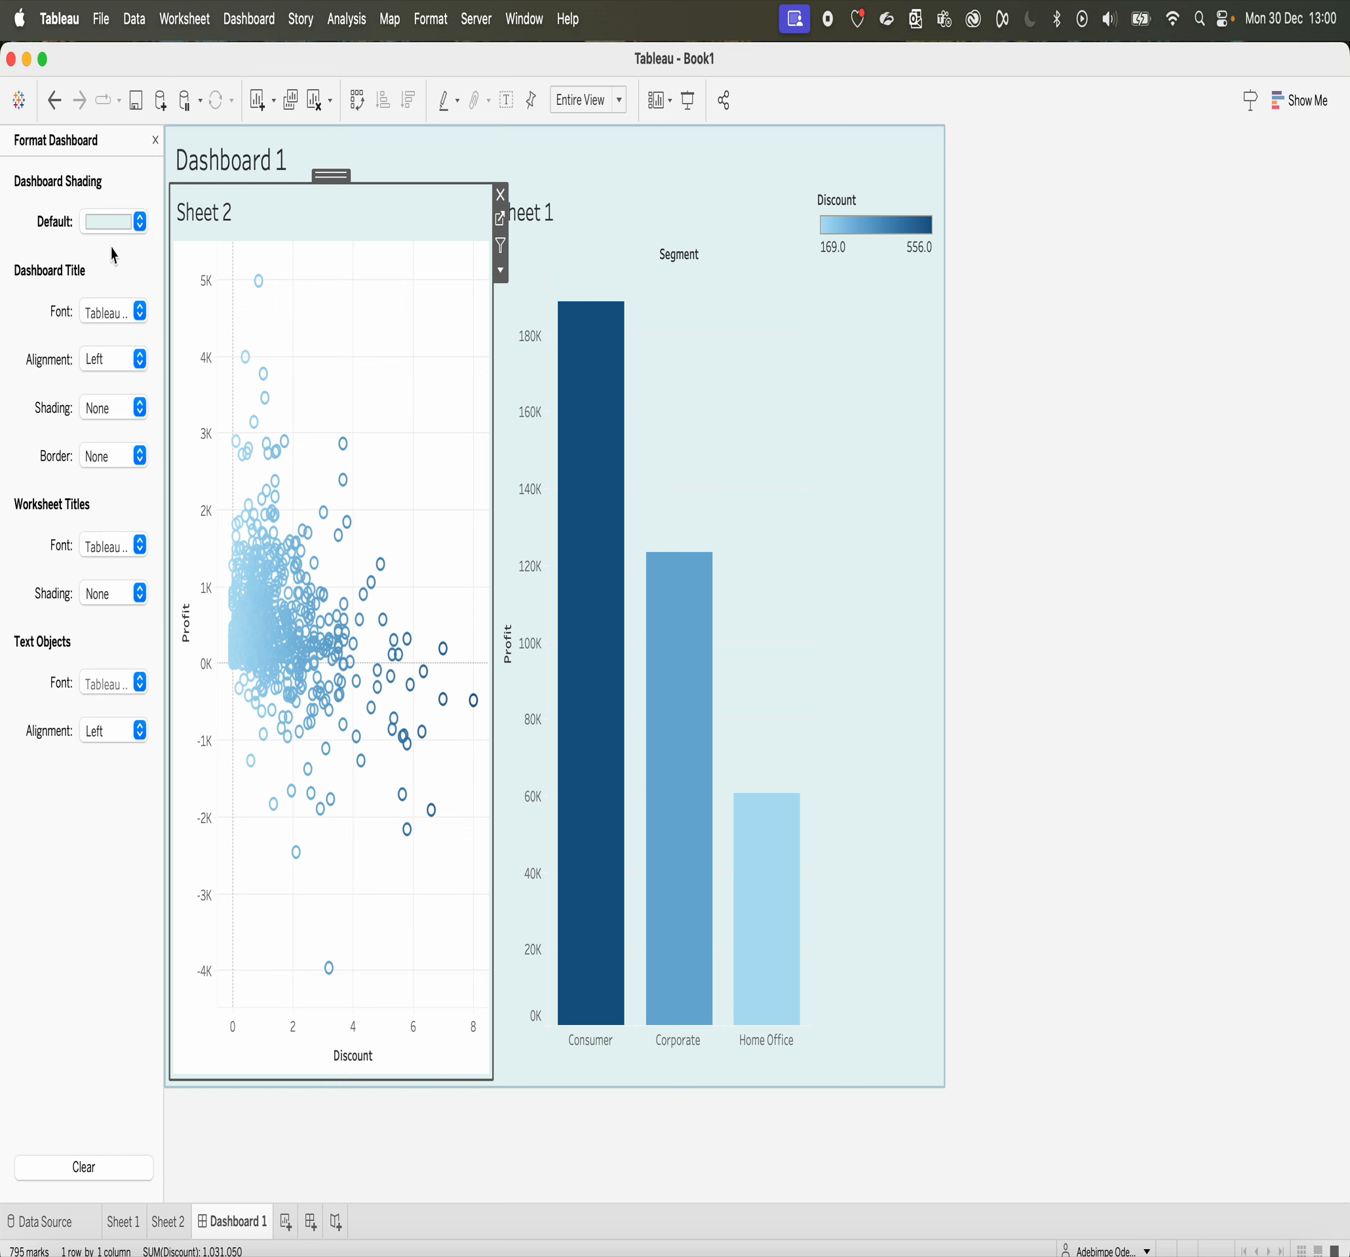
pyautogui.click(114, 224)
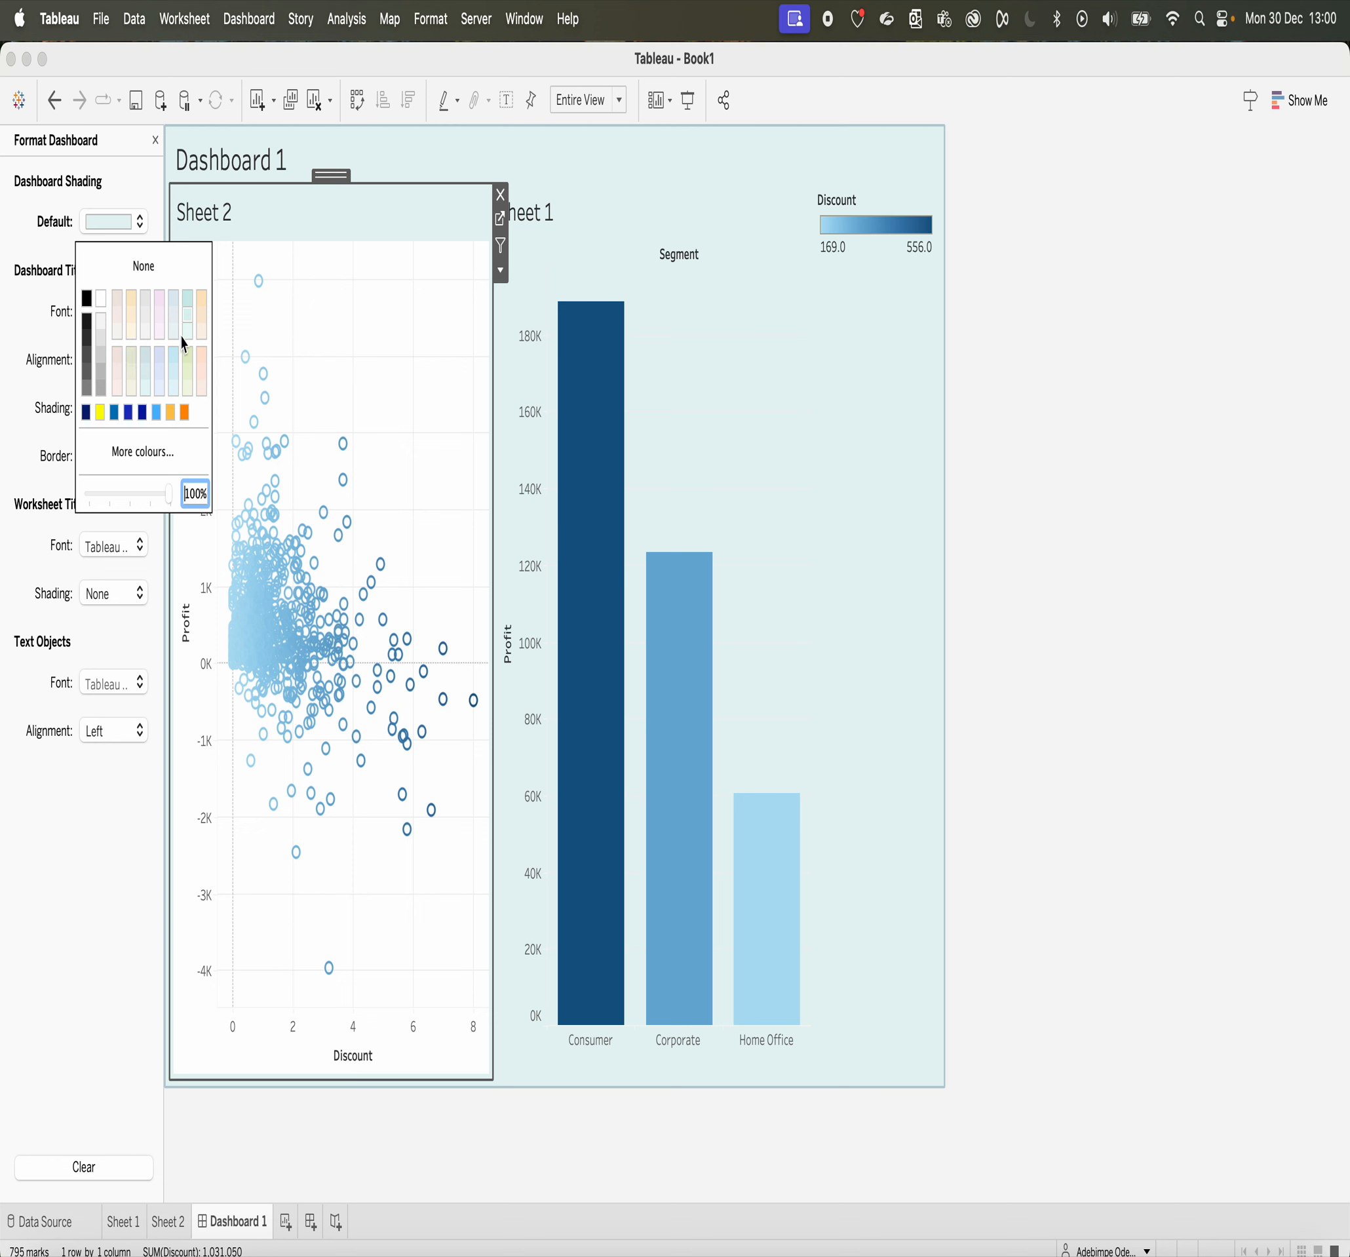
pyautogui.click(156, 141)
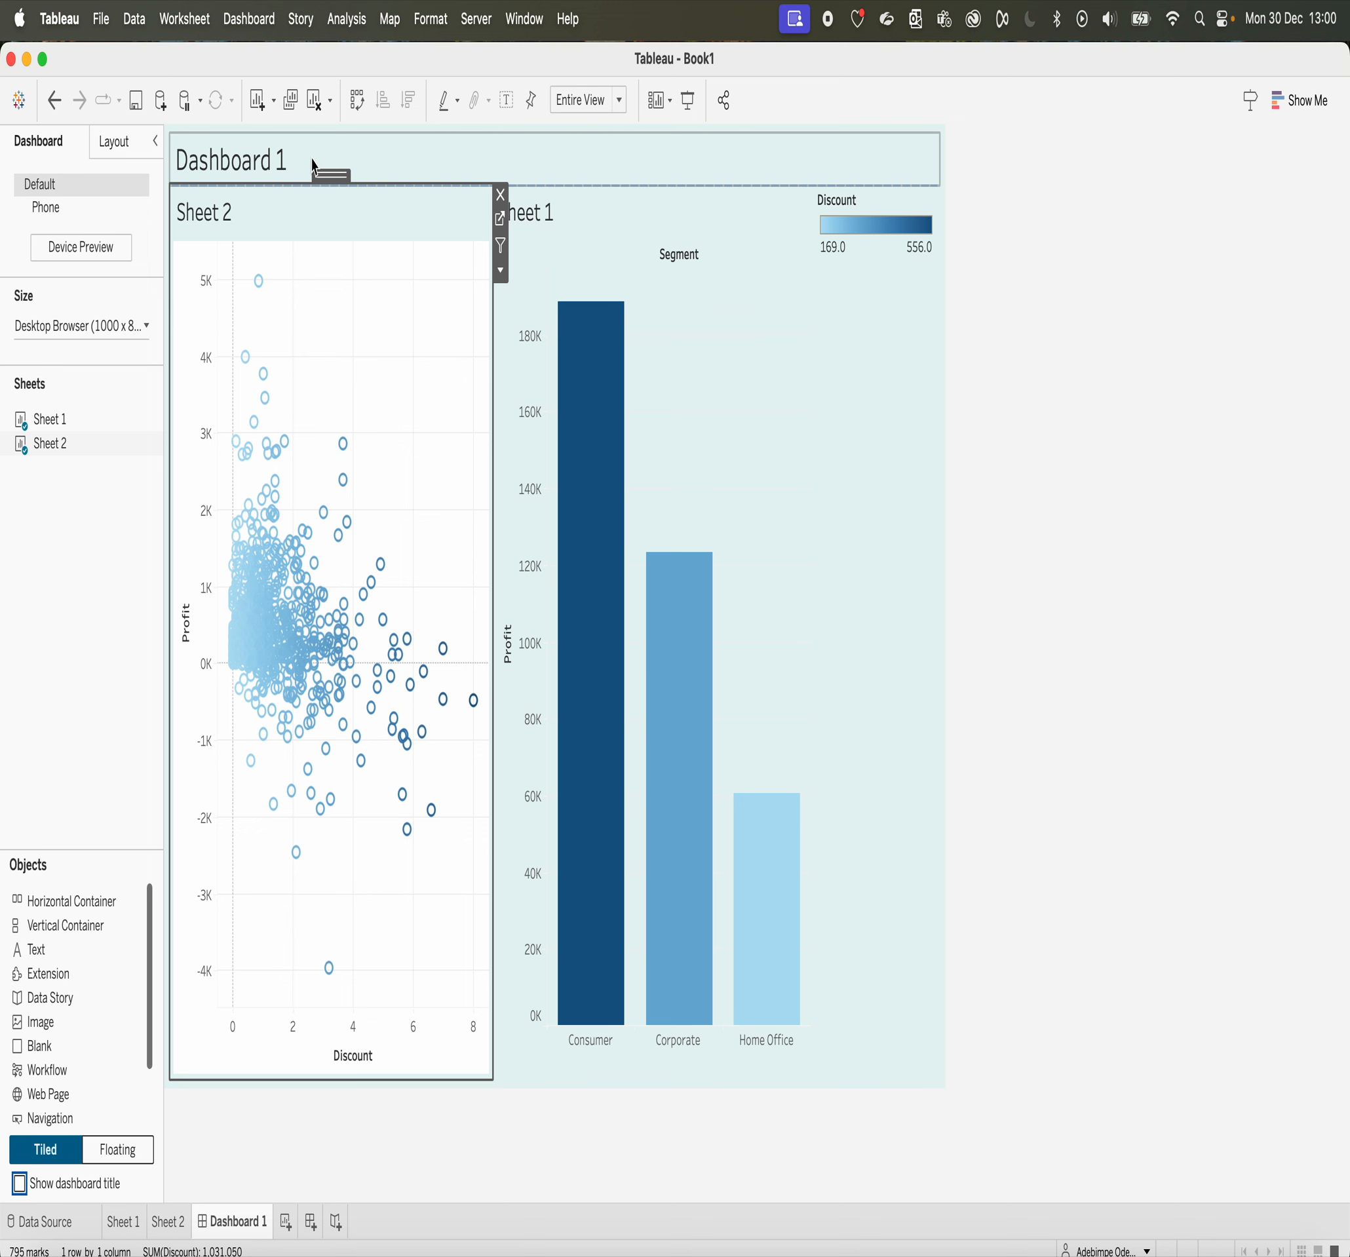
# Step: Undo the dashboard shading changes
pyautogui.click(55, 101)
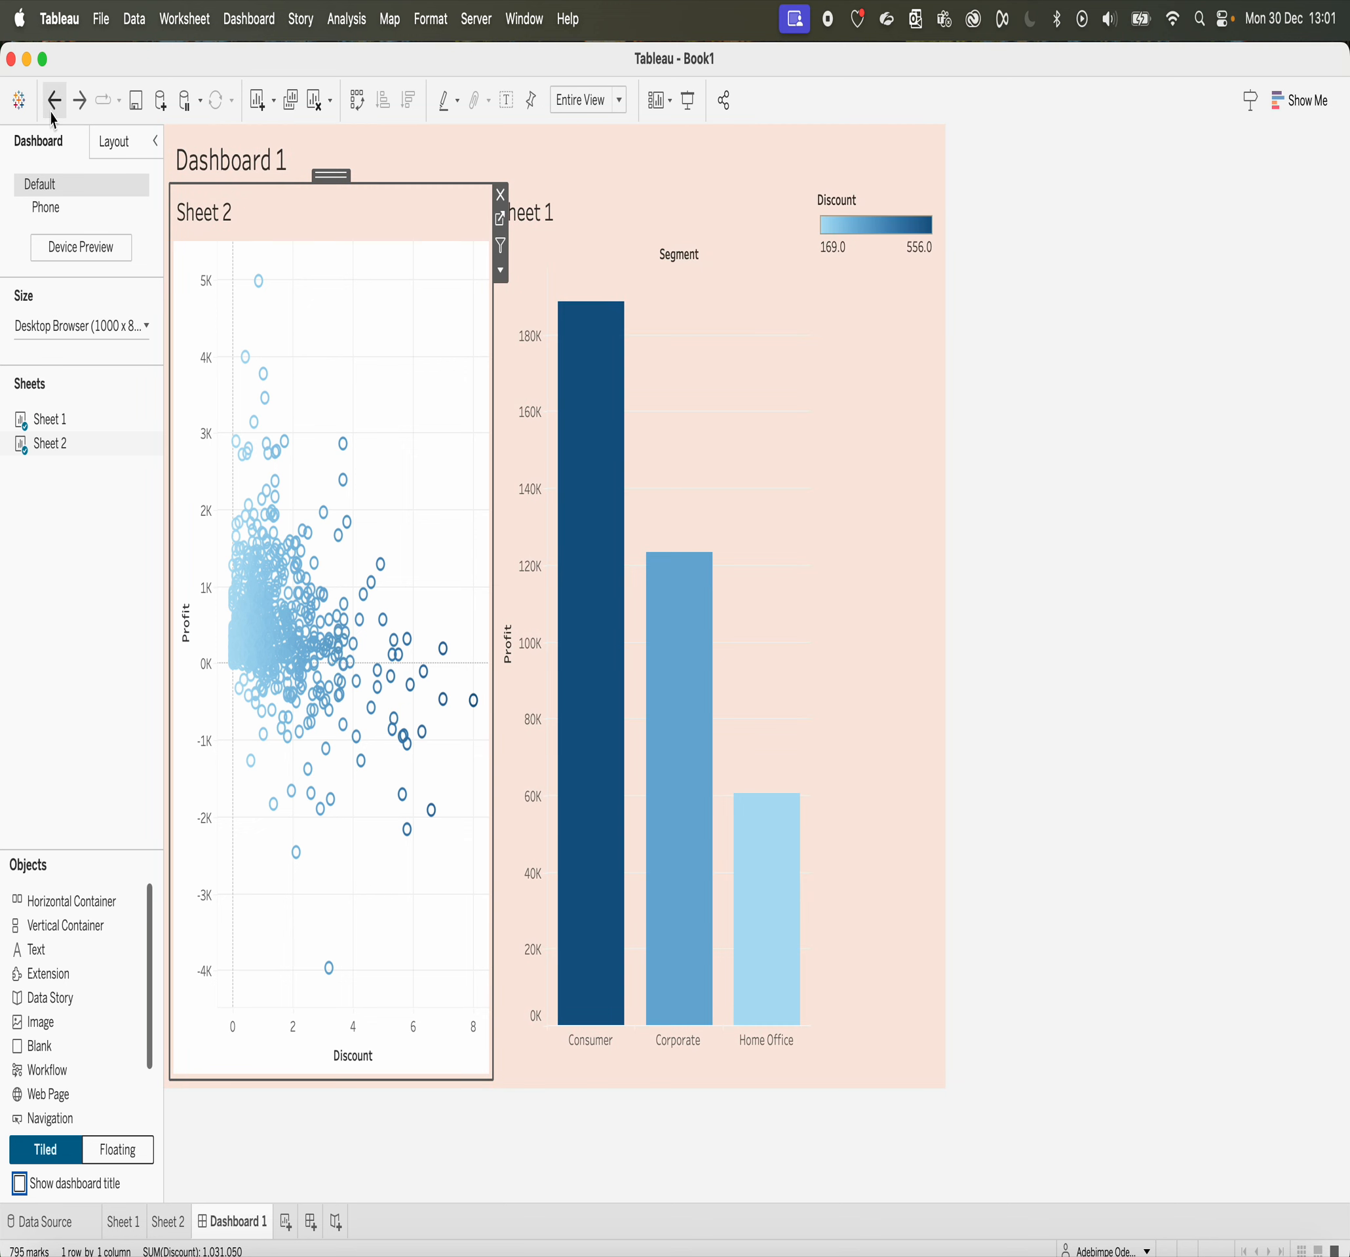
pyautogui.click(53, 114)
pyautogui.click(52, 114)
# Step: Shade the Sheet 2 worksheet on the dashboard pale lavender-blue
pyautogui.click(386, 411)
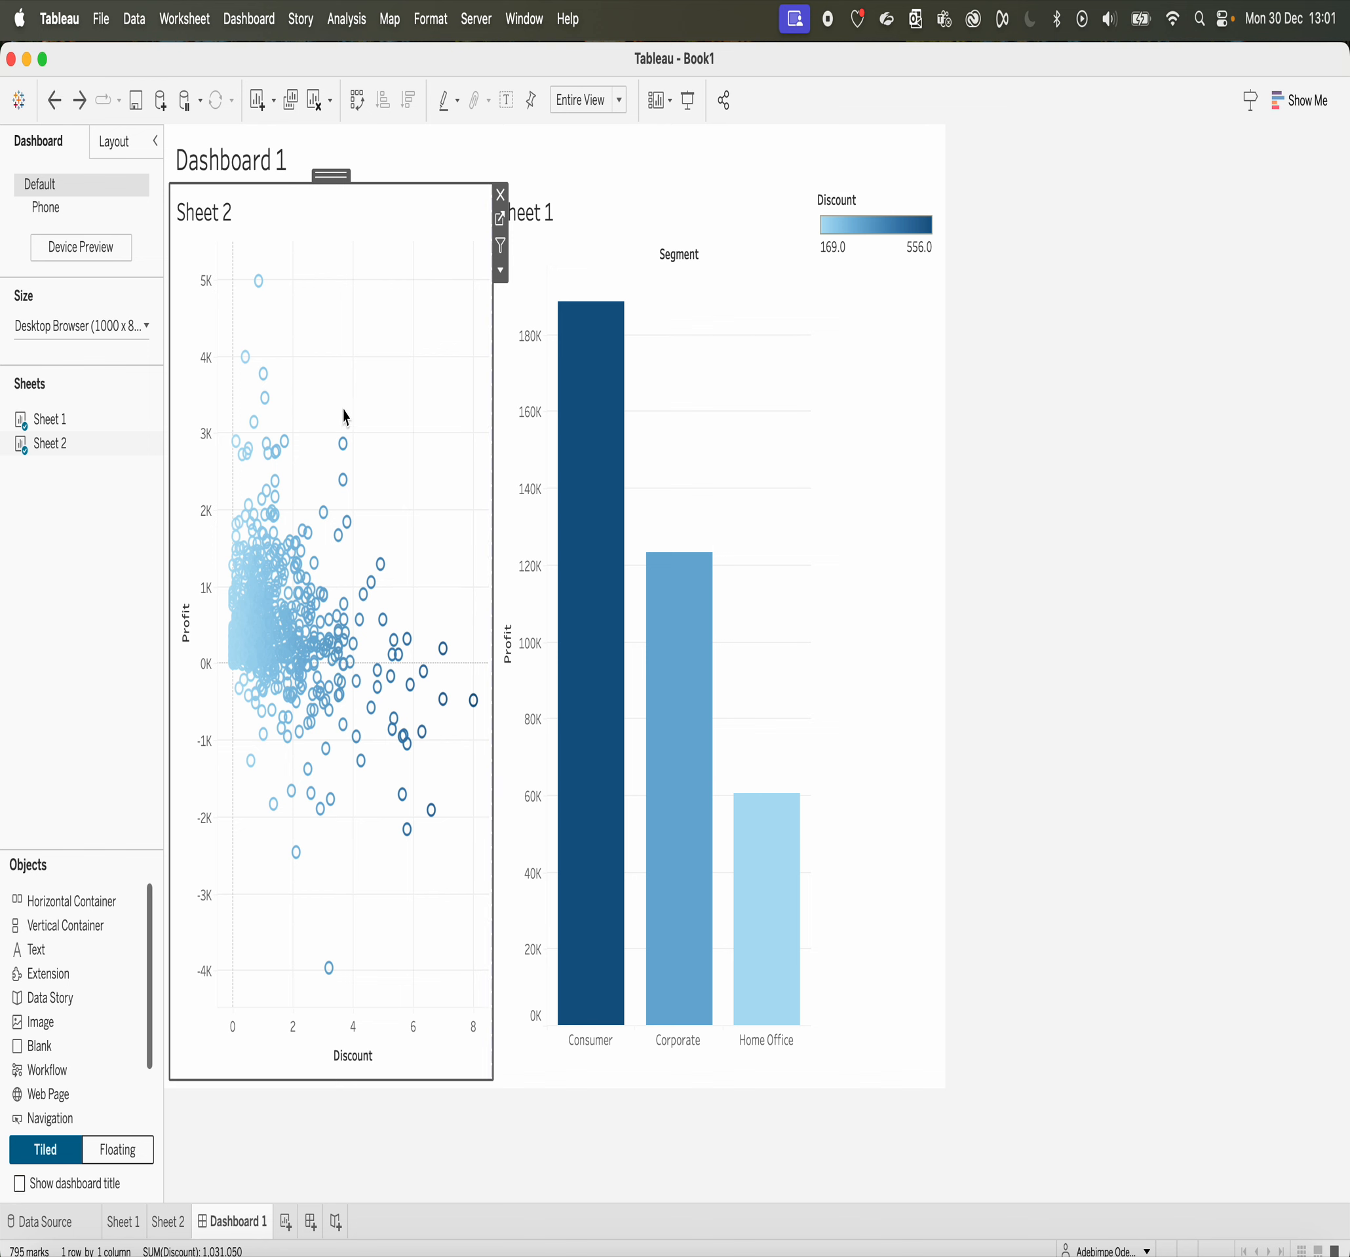
pyautogui.rightClick(344, 439)
pyautogui.click(386, 525)
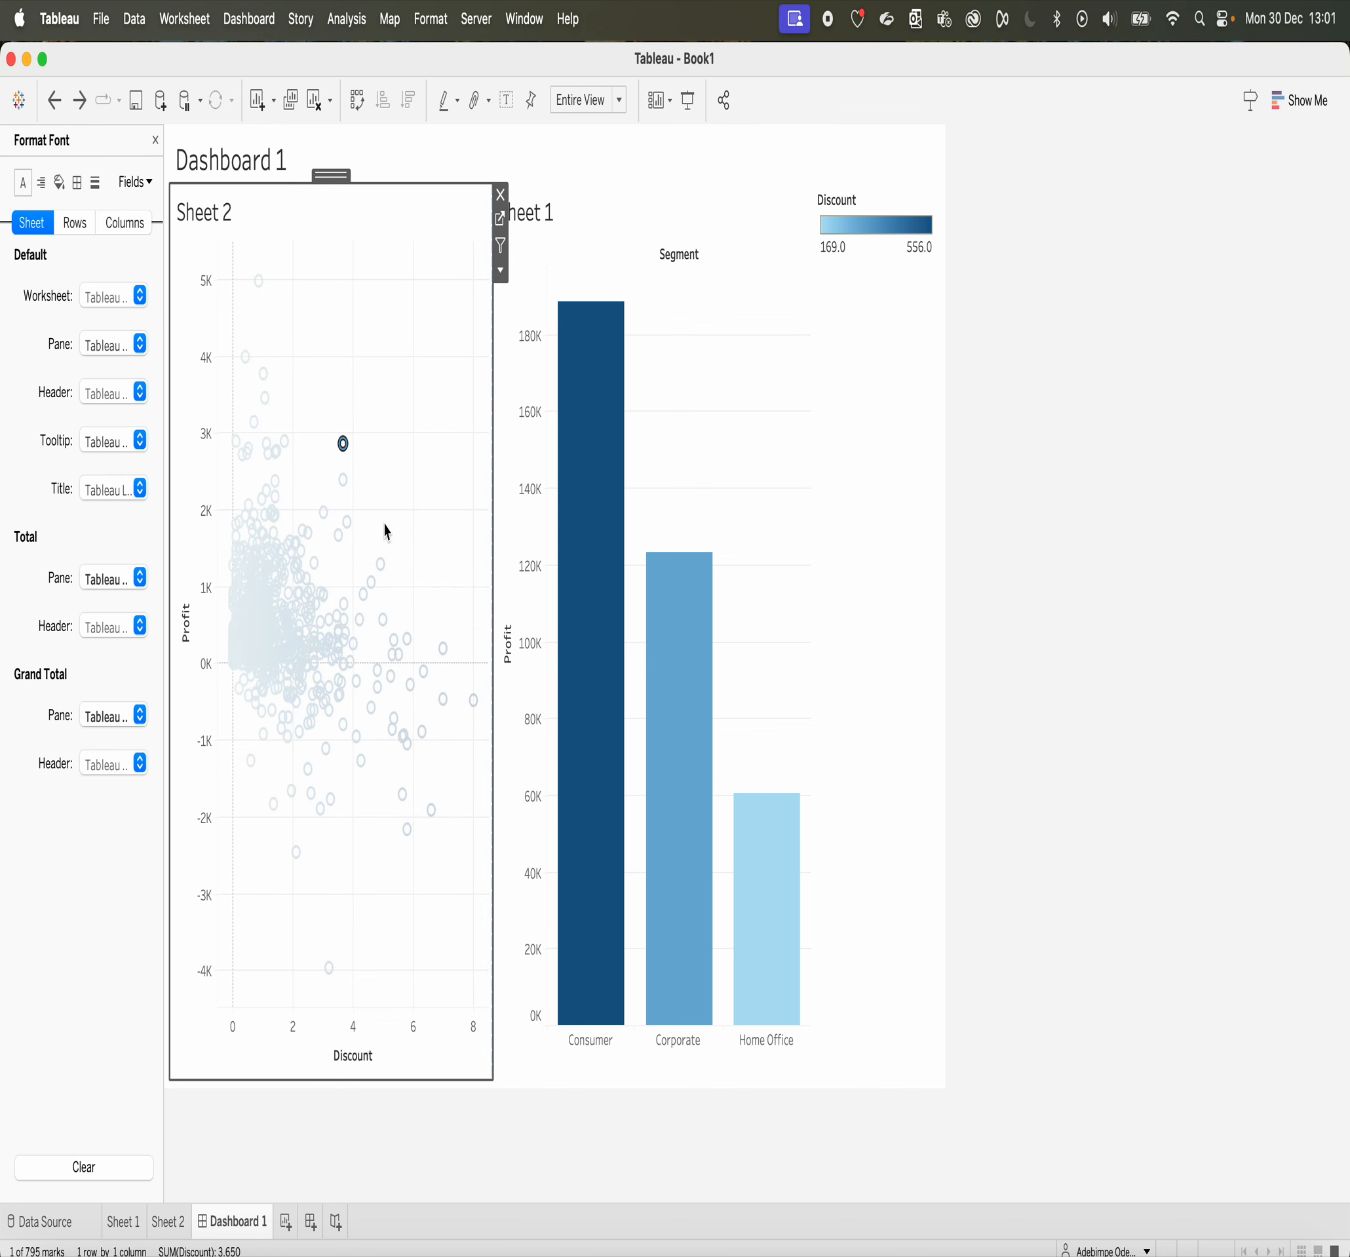
pyautogui.click(58, 182)
pyautogui.click(102, 297)
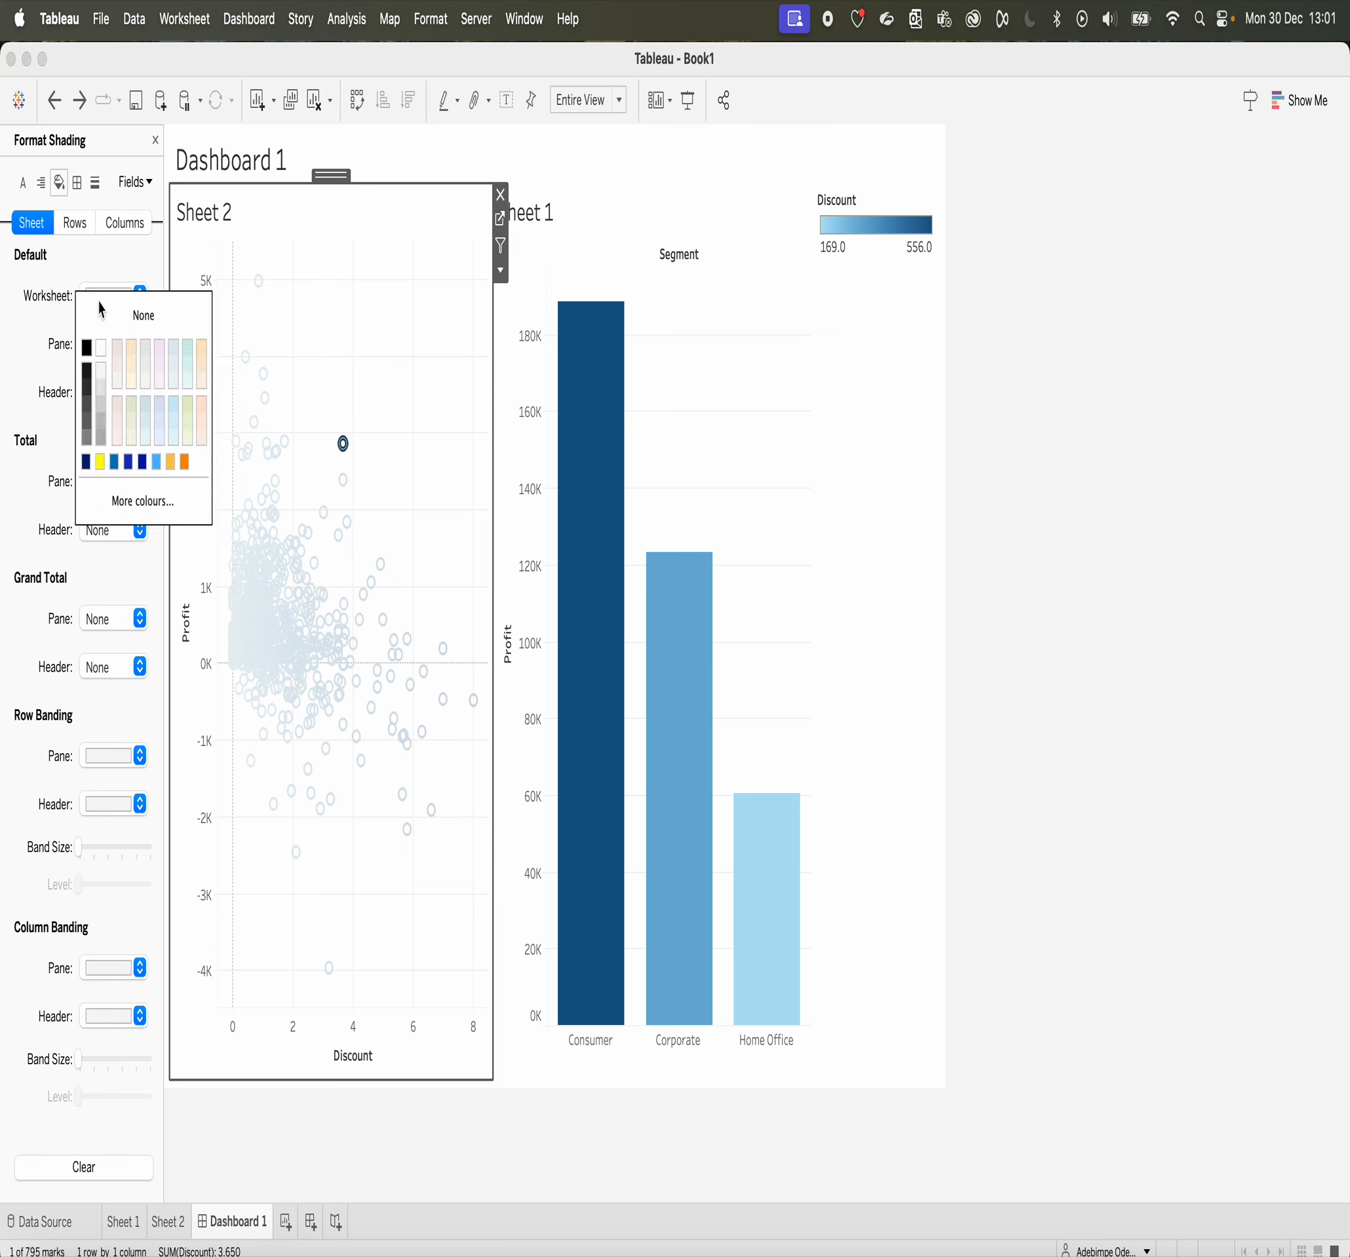
pyautogui.click(161, 405)
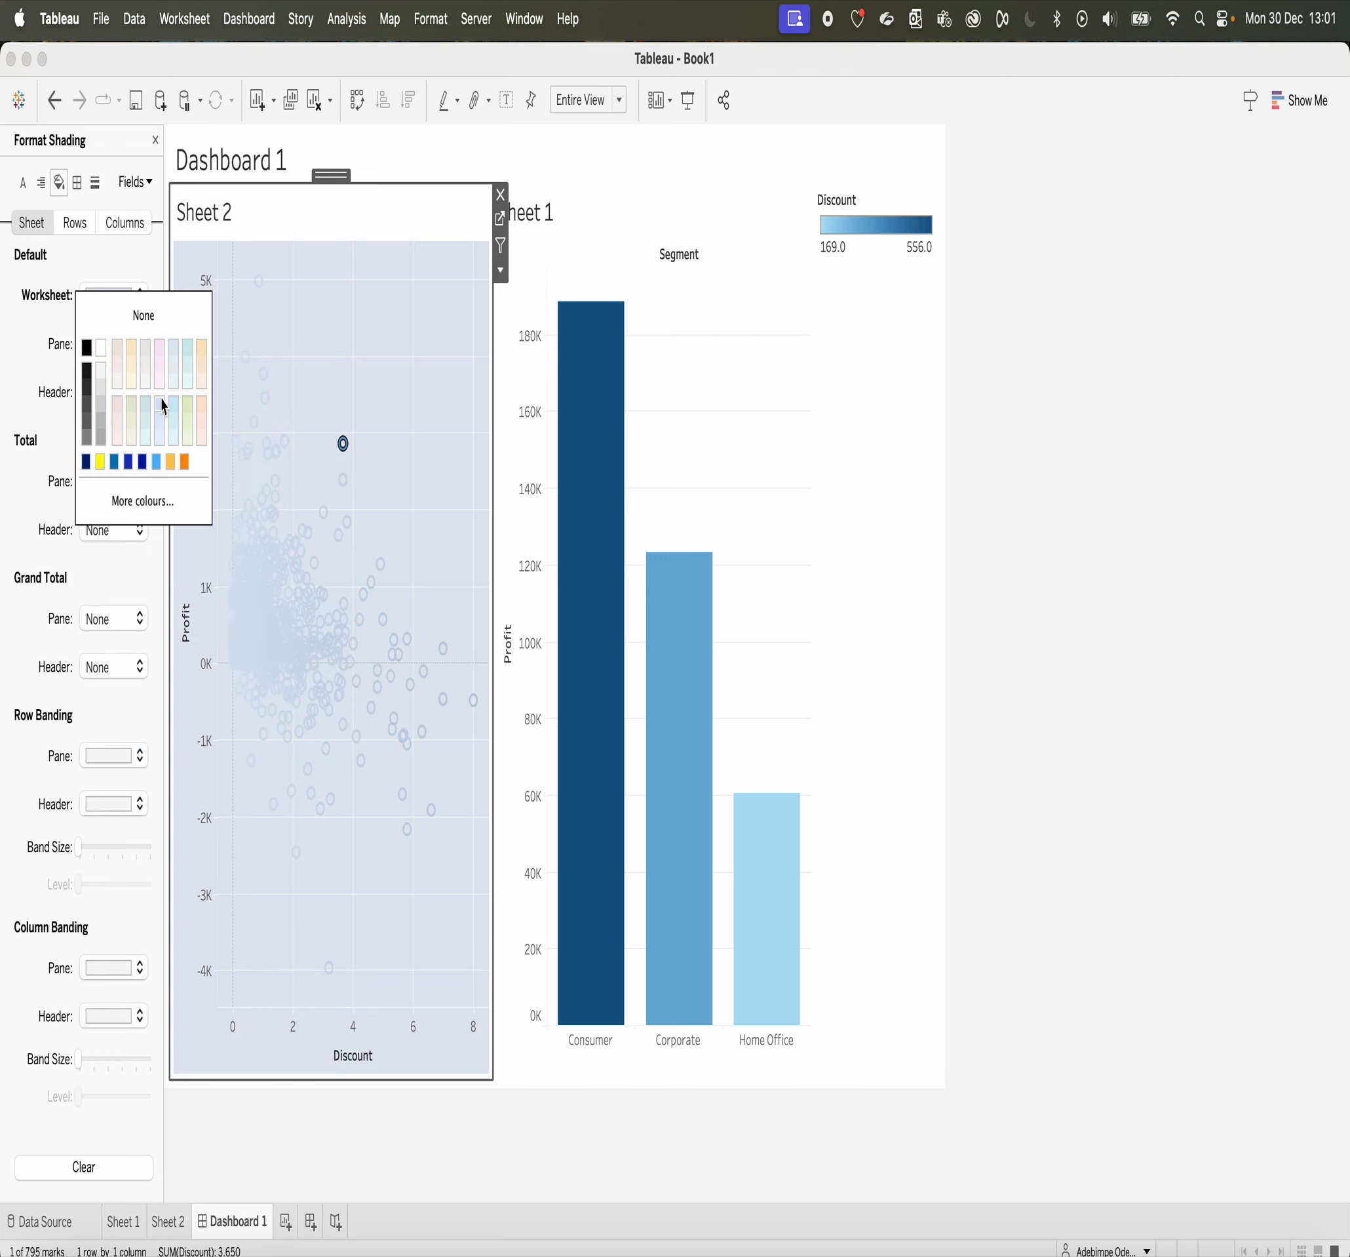
# Step: Shade the Sheet 1 worksheet on the dashboard, trying pale olive green and settling on light grey
pyautogui.click(708, 483)
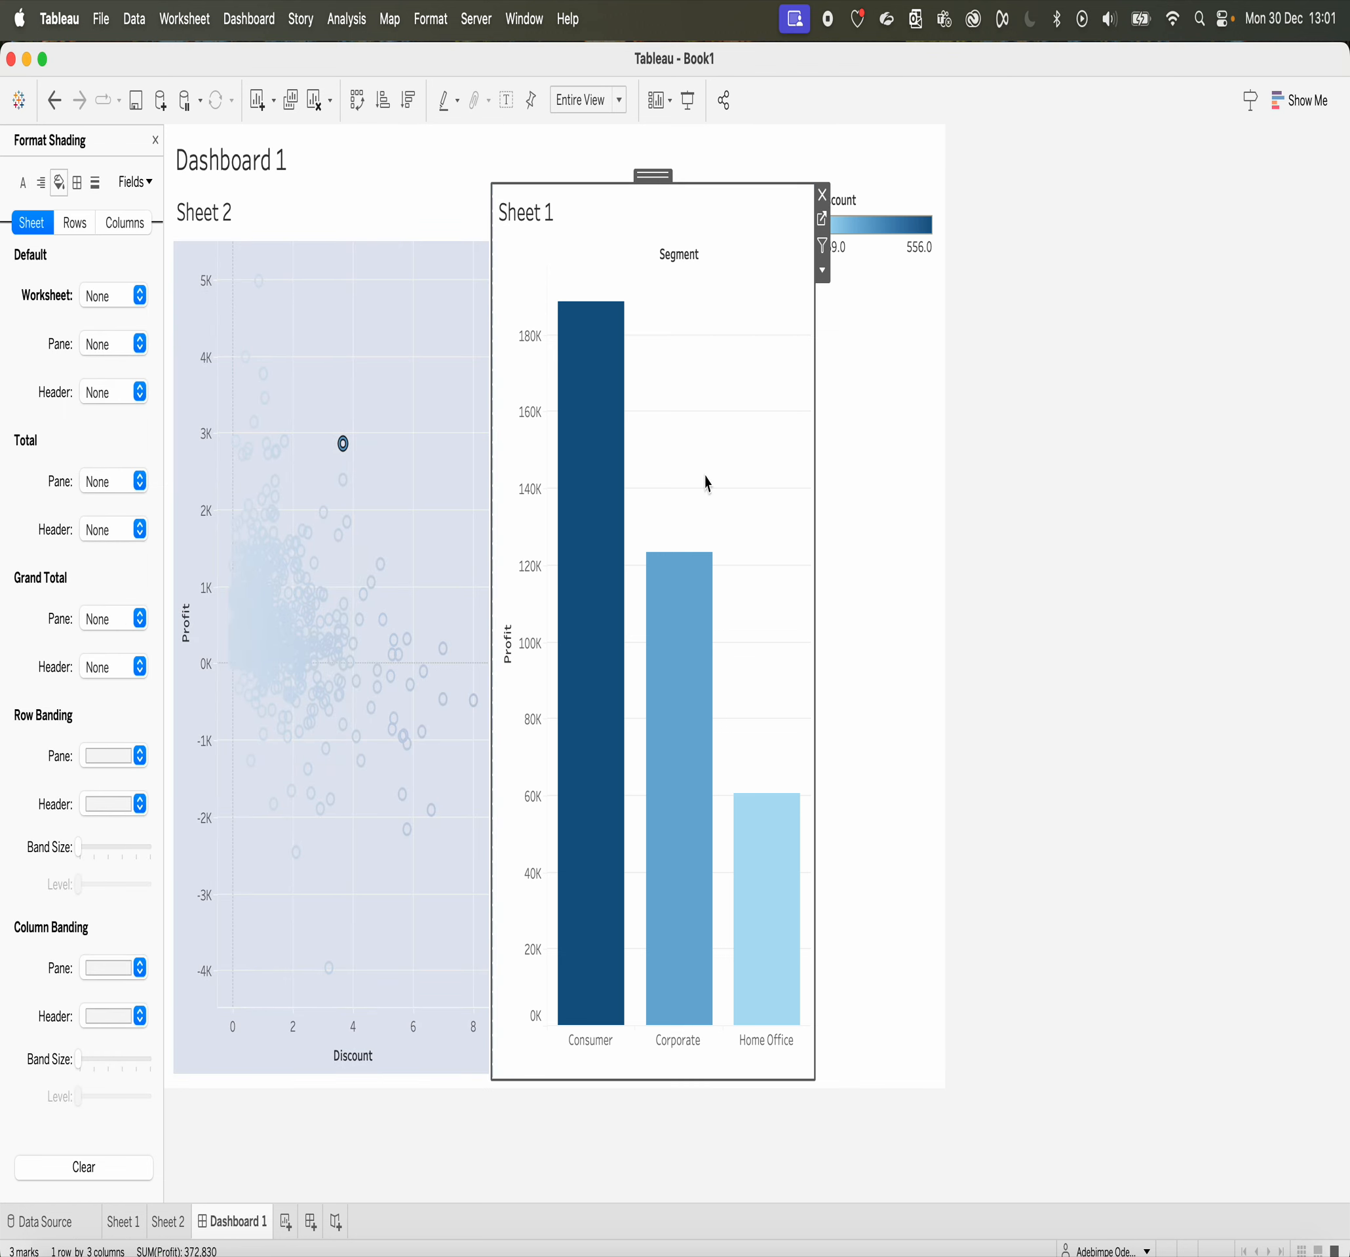
pyautogui.rightClick(708, 482)
pyautogui.click(738, 569)
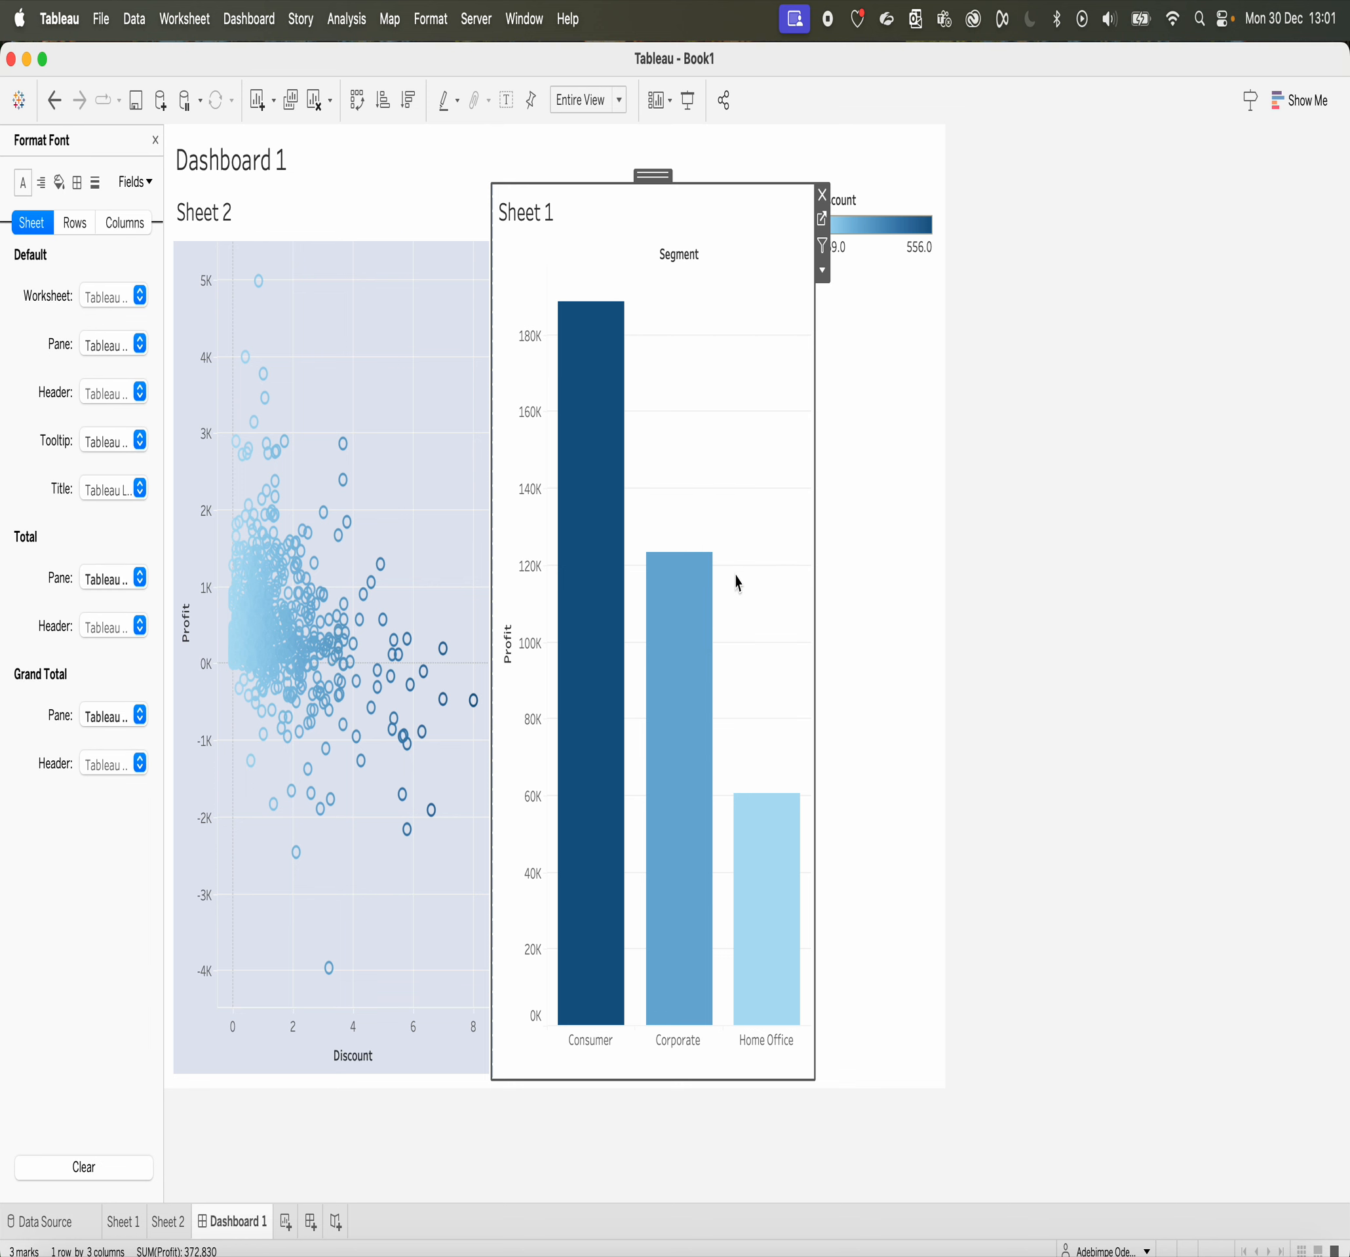
pyautogui.click(59, 185)
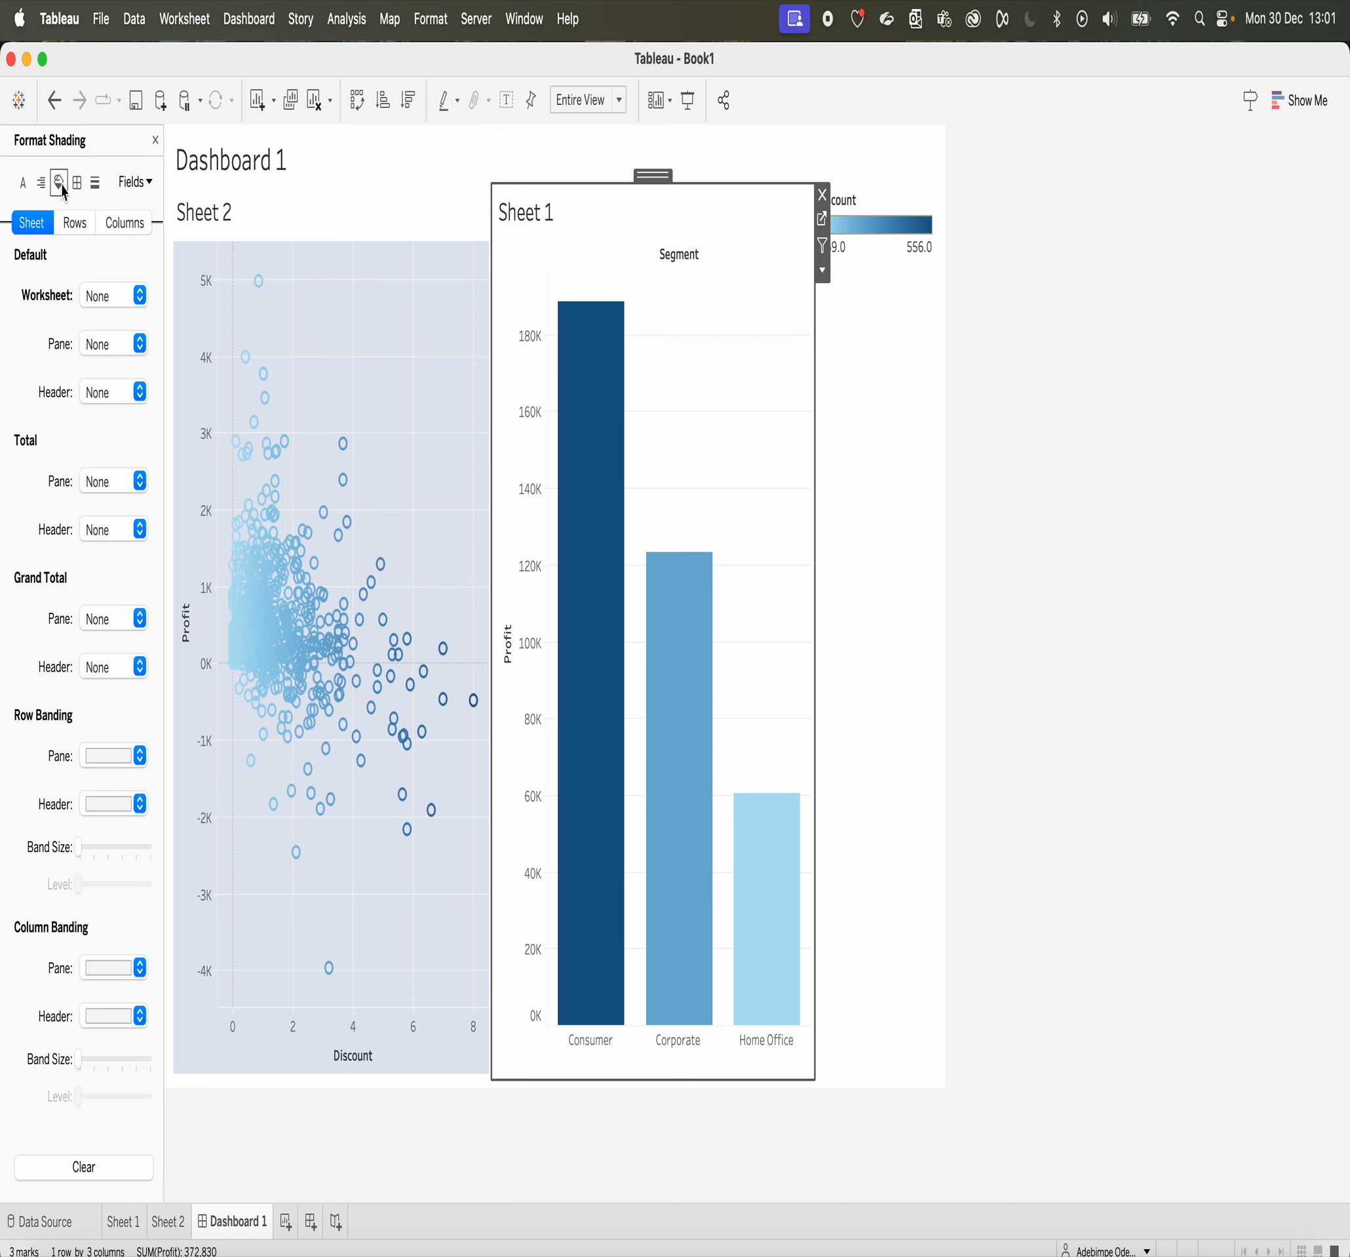
pyautogui.click(105, 305)
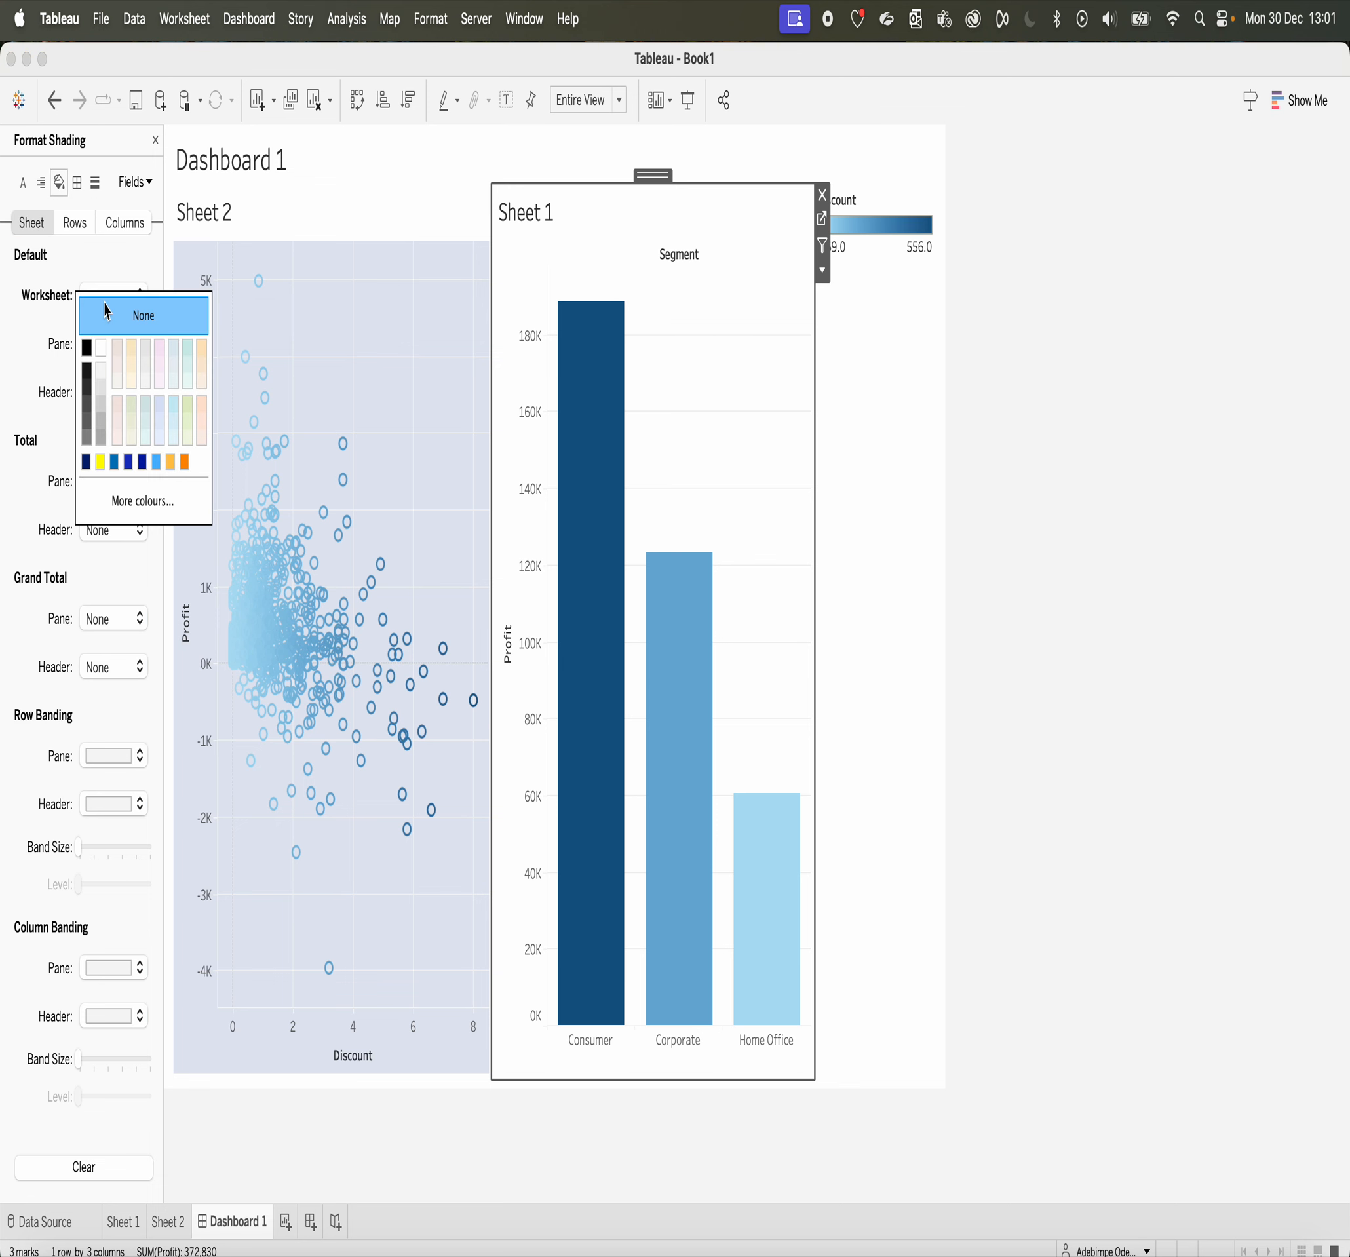
pyautogui.click(131, 410)
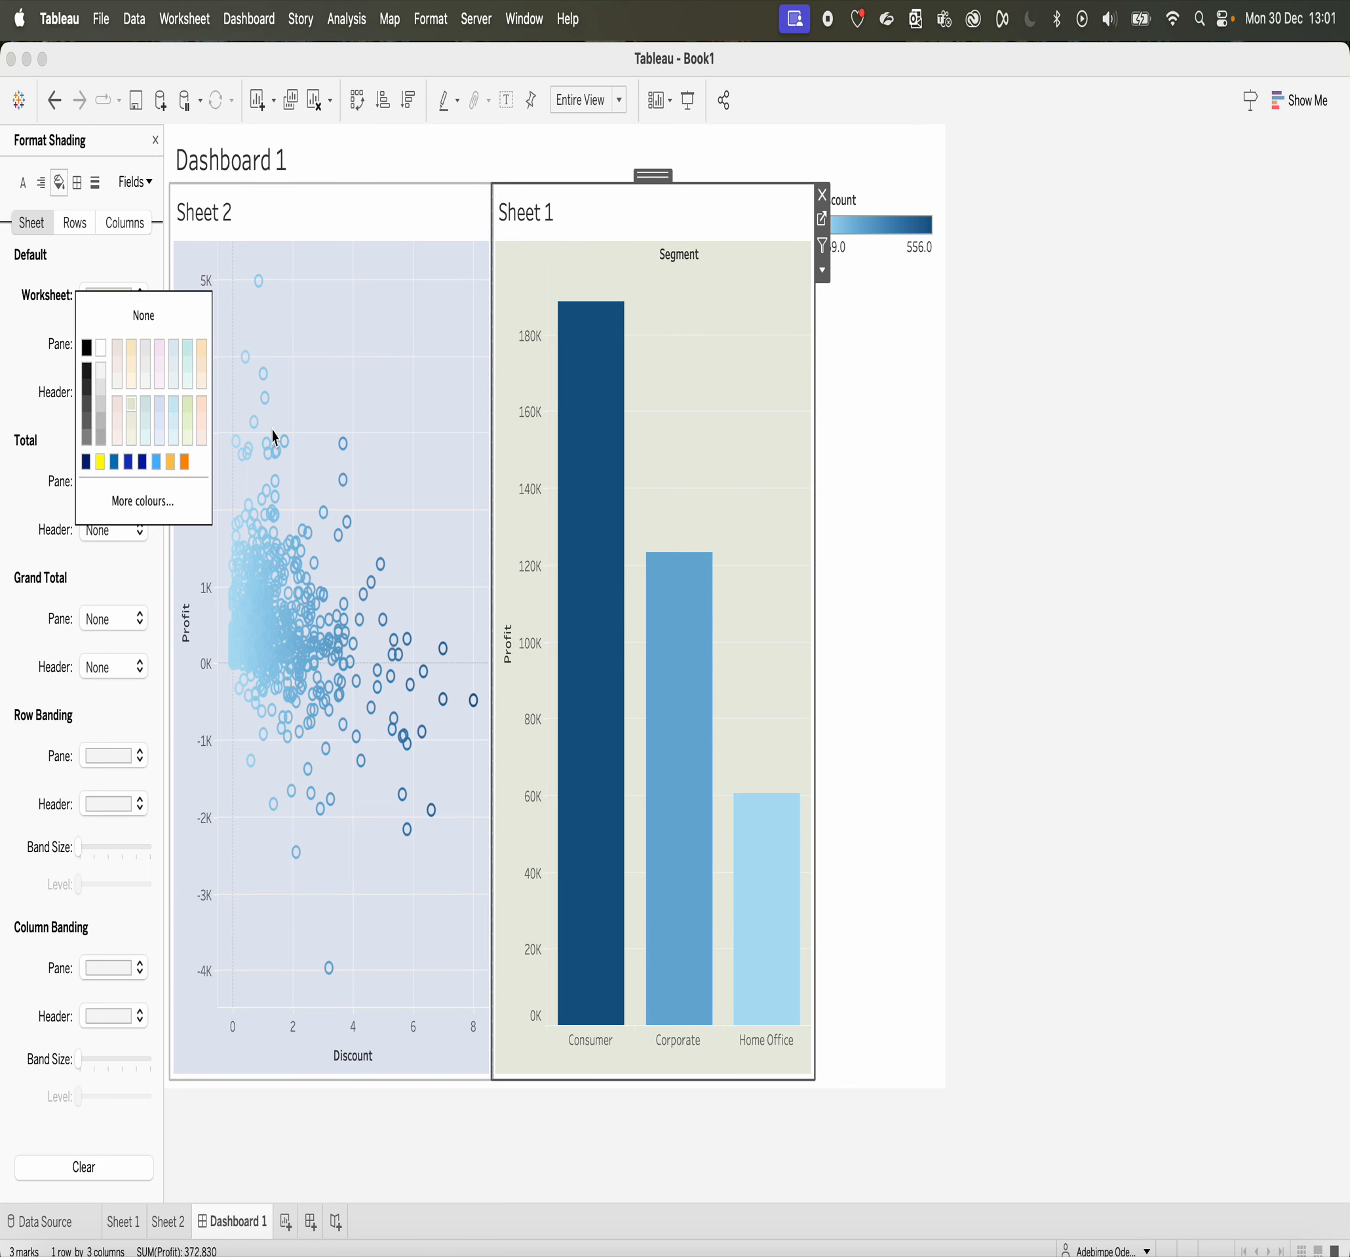
pyautogui.click(190, 367)
pyautogui.click(147, 404)
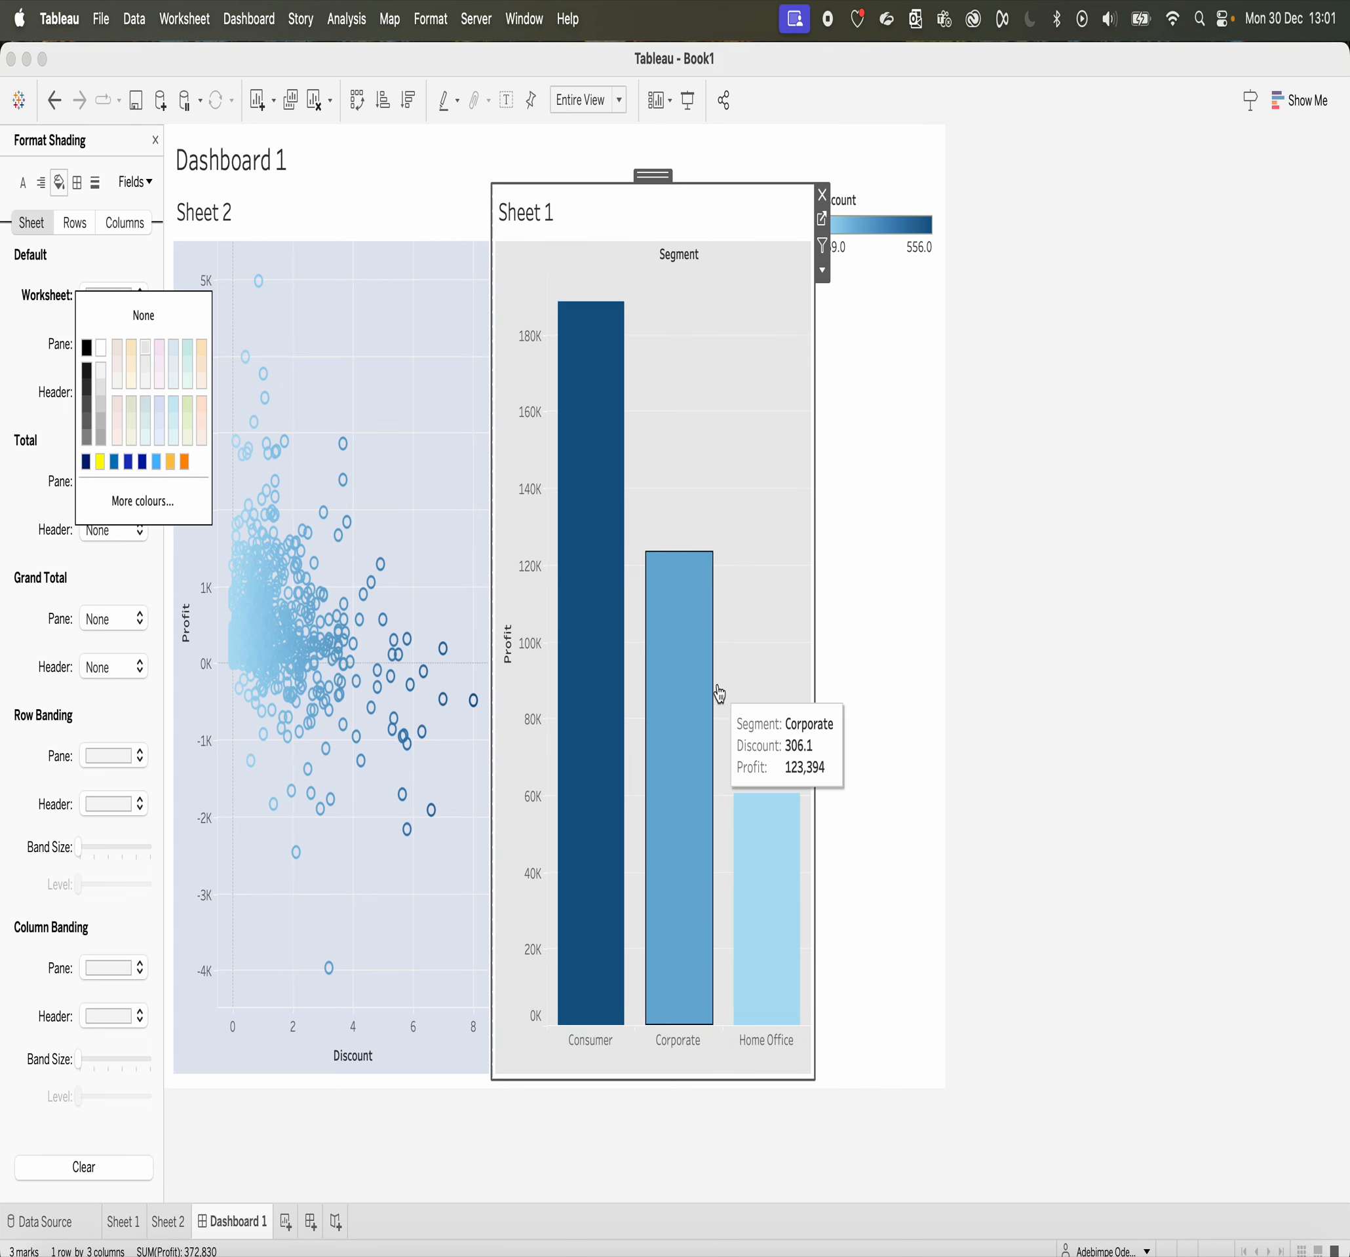
pyautogui.click(851, 597)
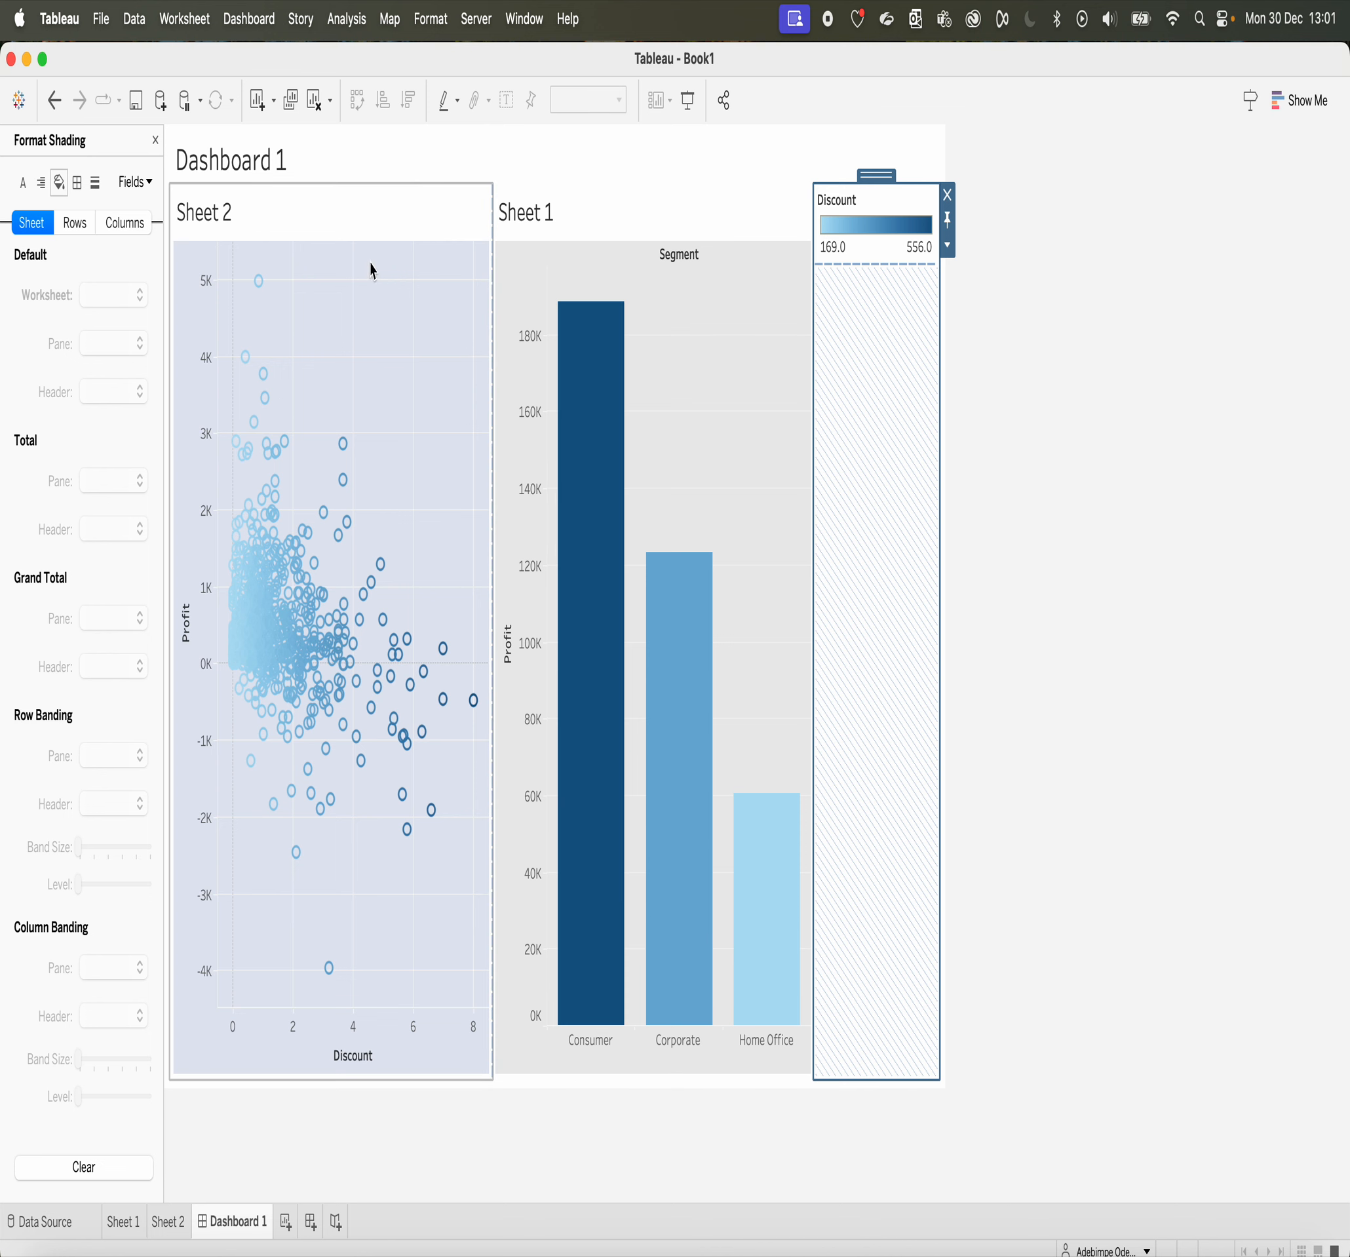
# Step: Give the dashboard's whole tiled container a pale grey-green background at 100% opacity, after trying pale orange
pyautogui.click(555, 1088)
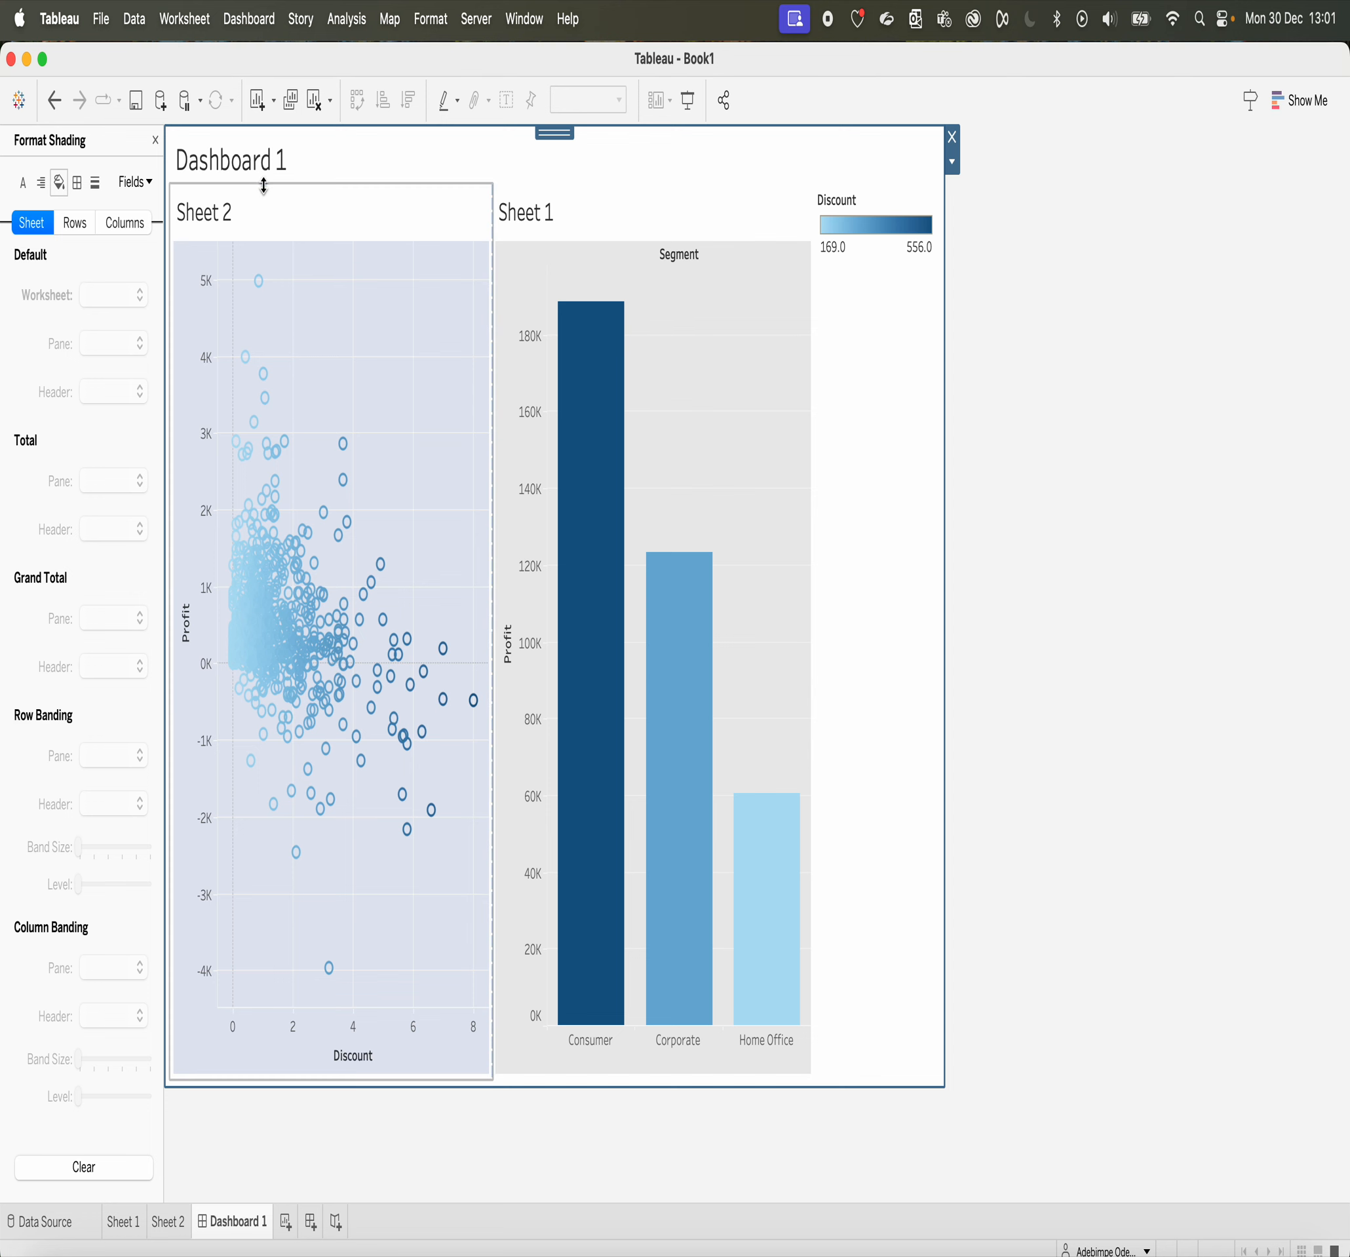
pyautogui.click(155, 140)
pyautogui.click(124, 139)
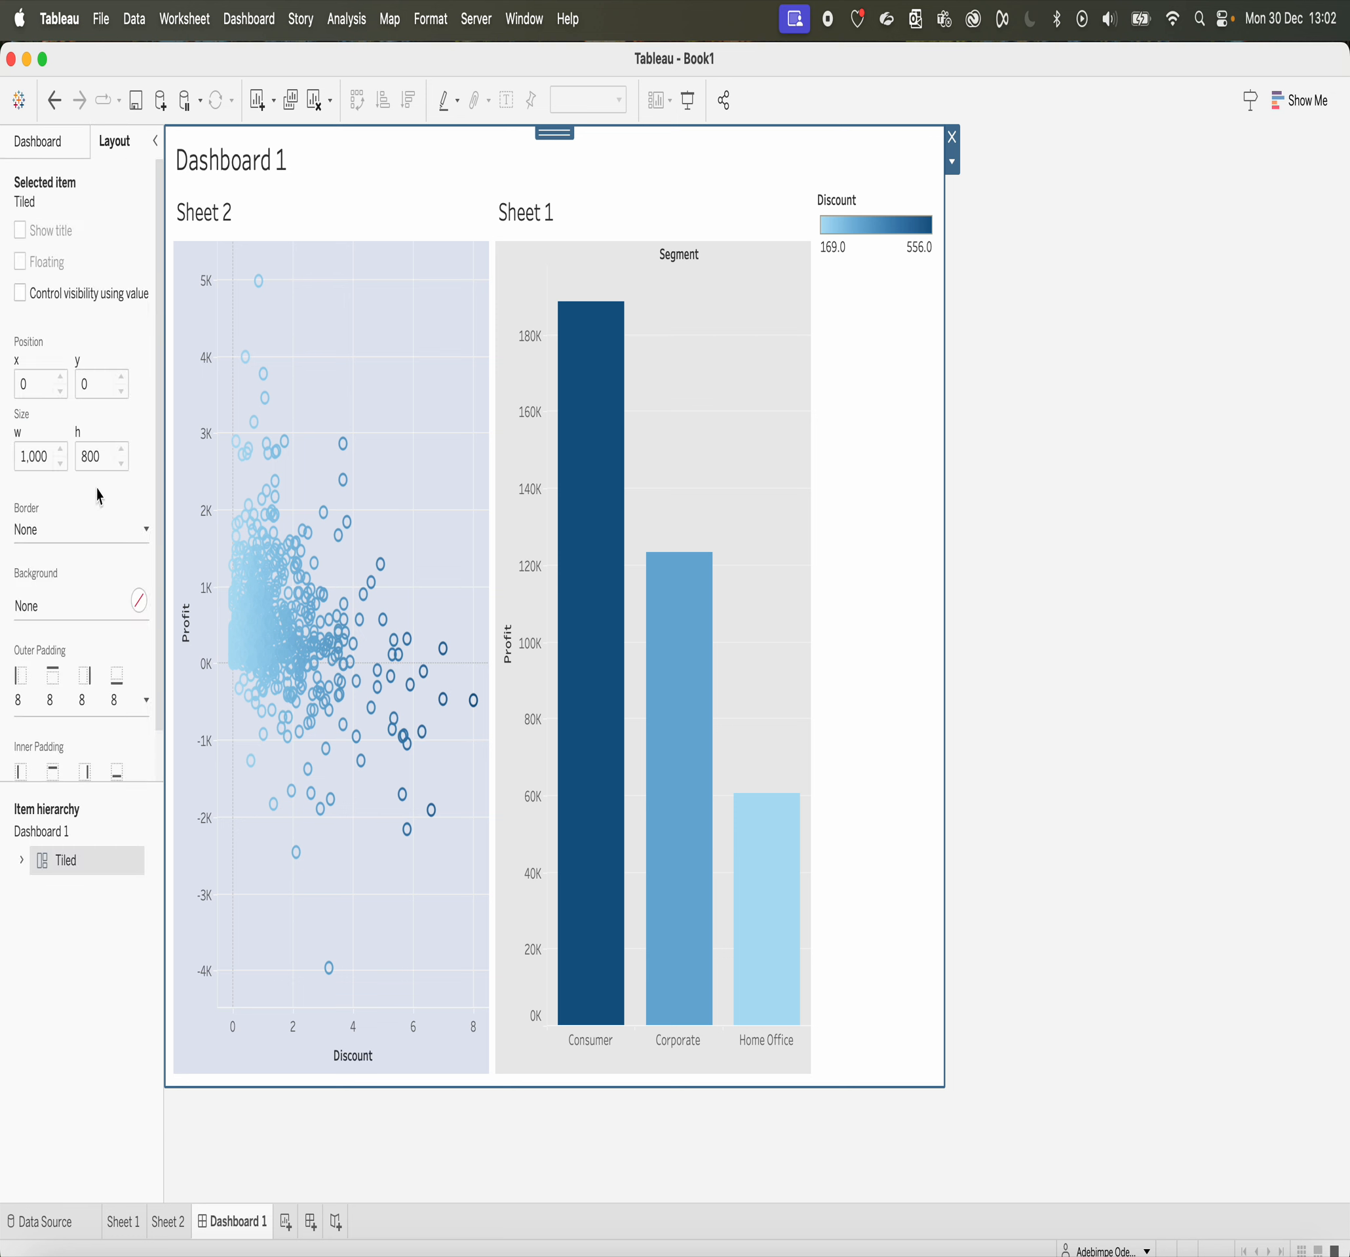
pyautogui.click(139, 601)
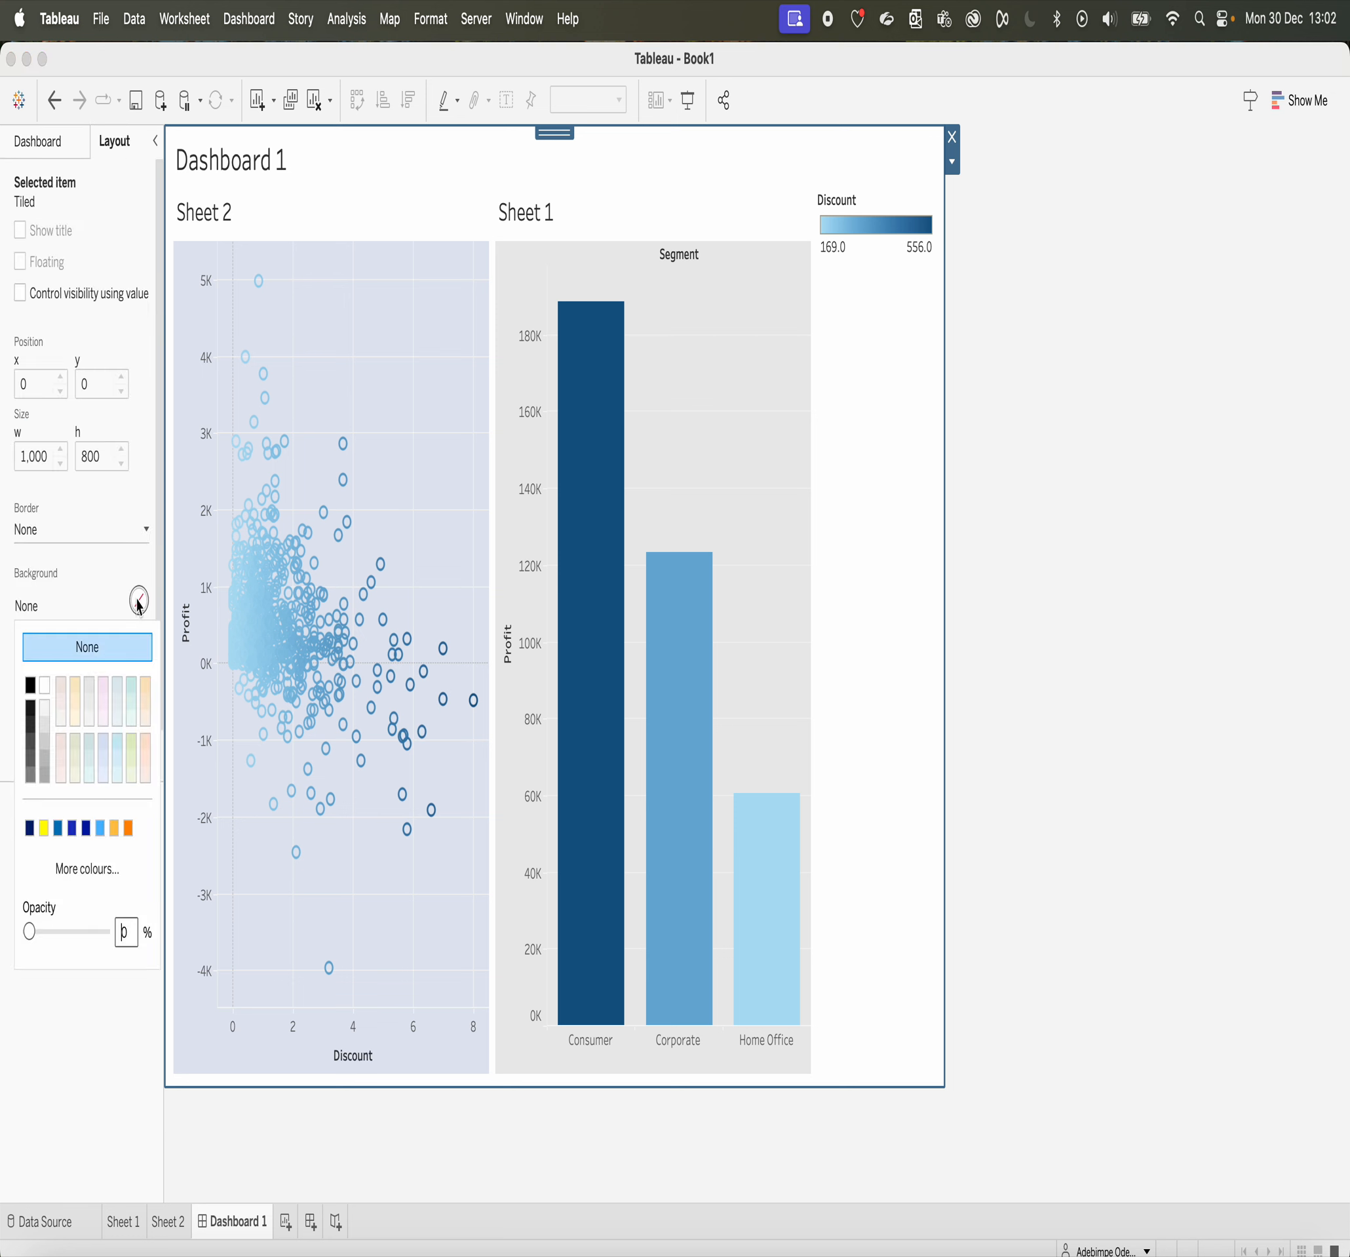
pyautogui.click(146, 690)
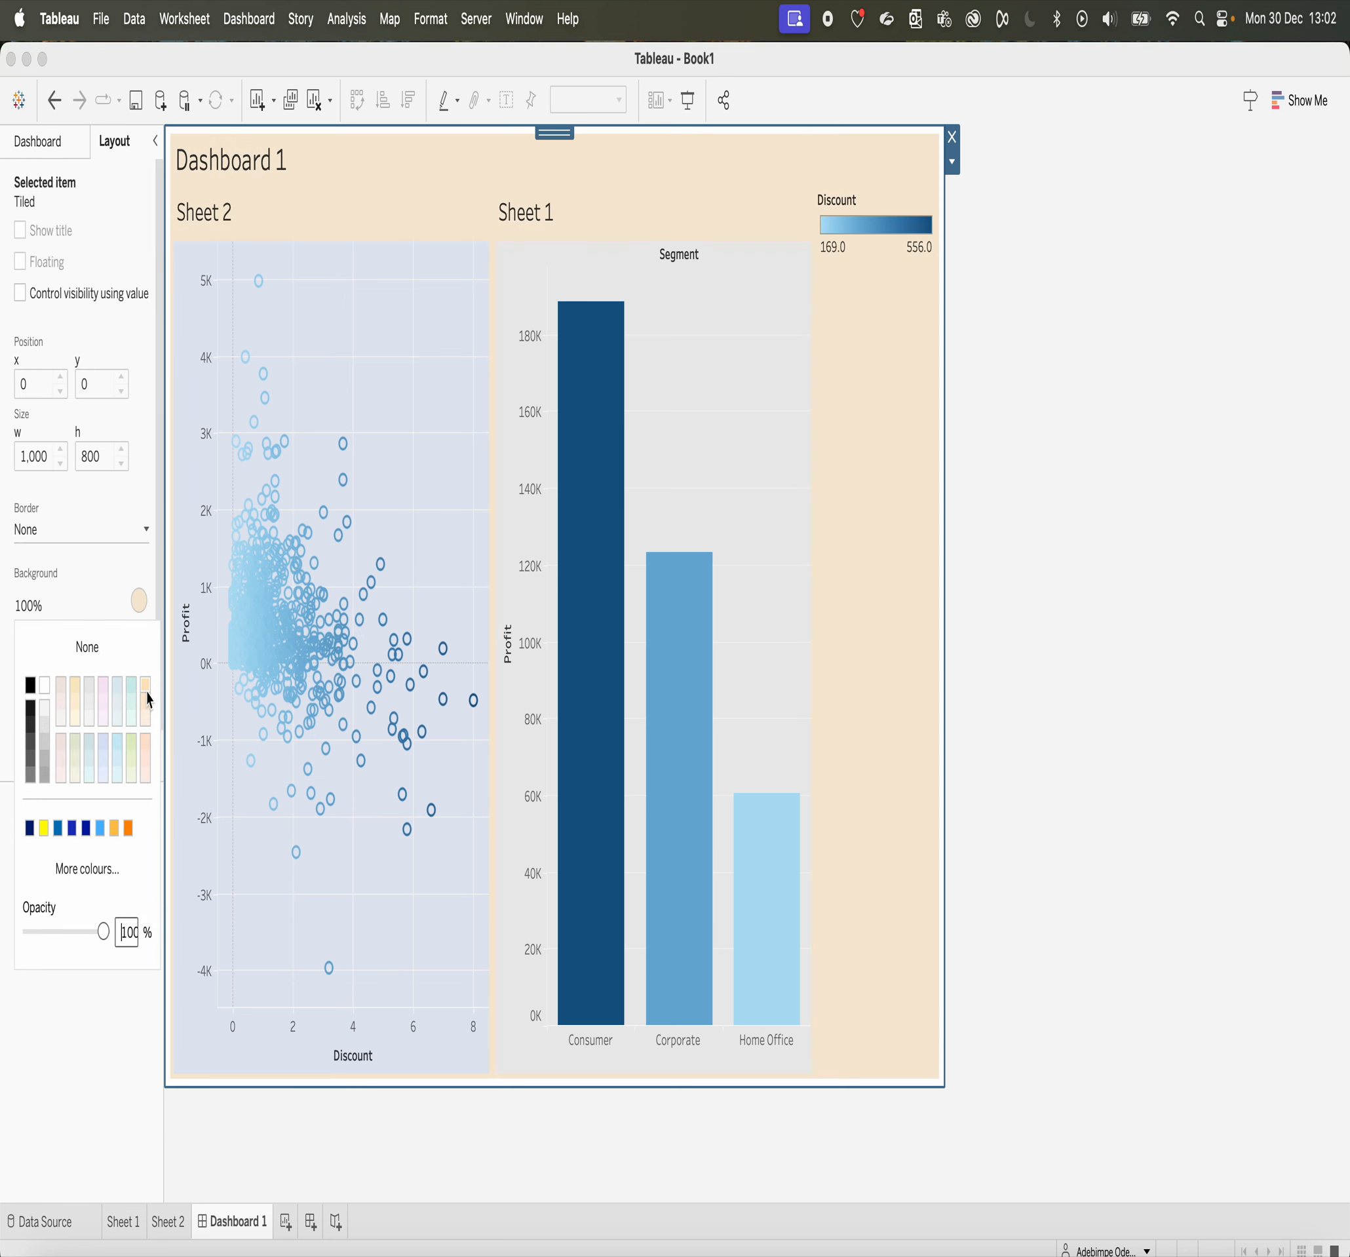
pyautogui.click(90, 684)
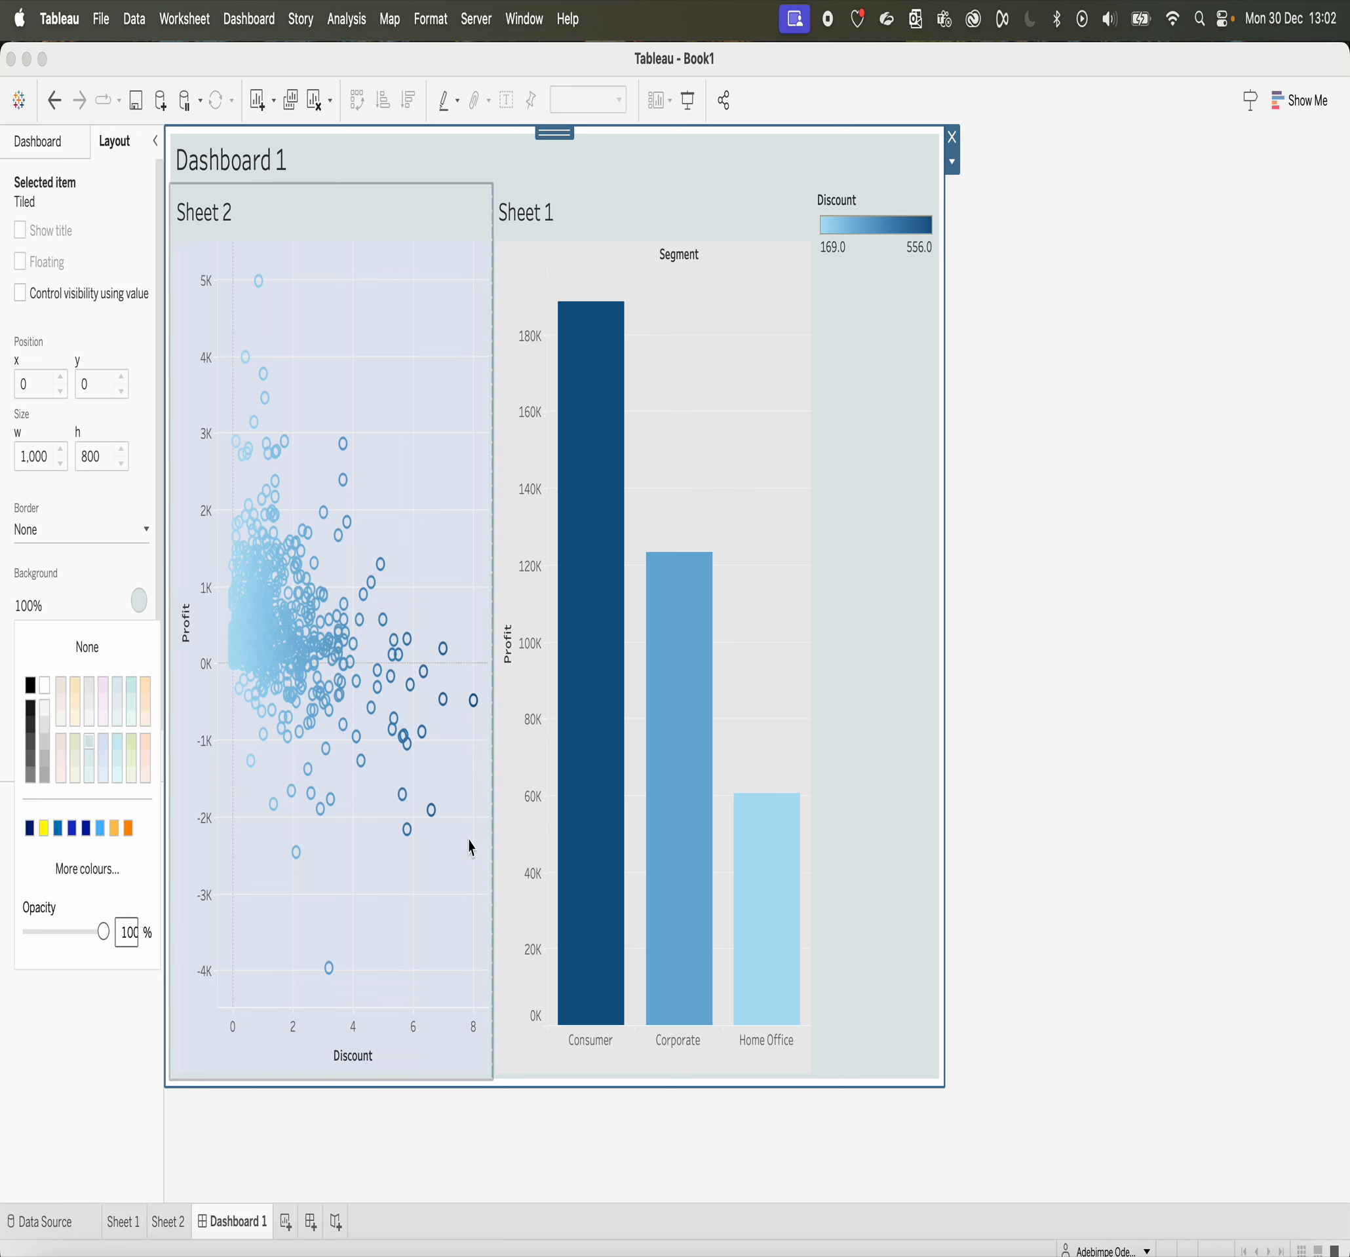
pyautogui.click(38, 141)
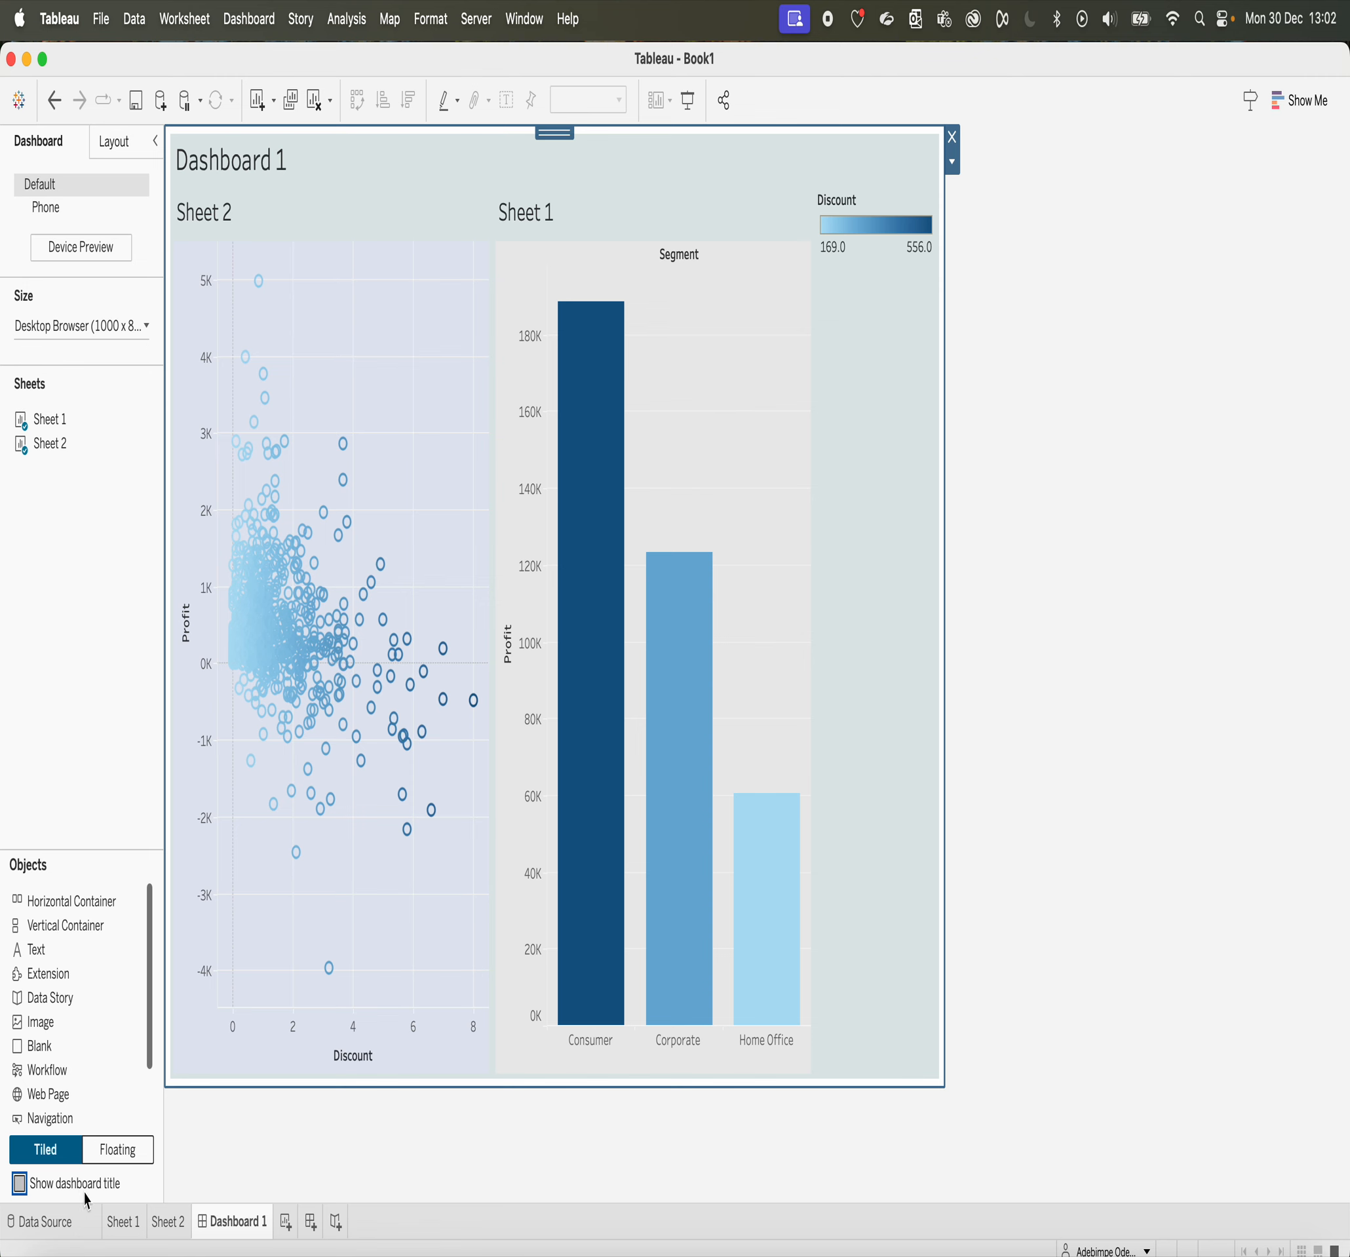
# Step: Check the new shading on Sheet 1 and Sheet 2, and set Sheet 1's bar chart to fit Entire View
pyautogui.click(126, 1232)
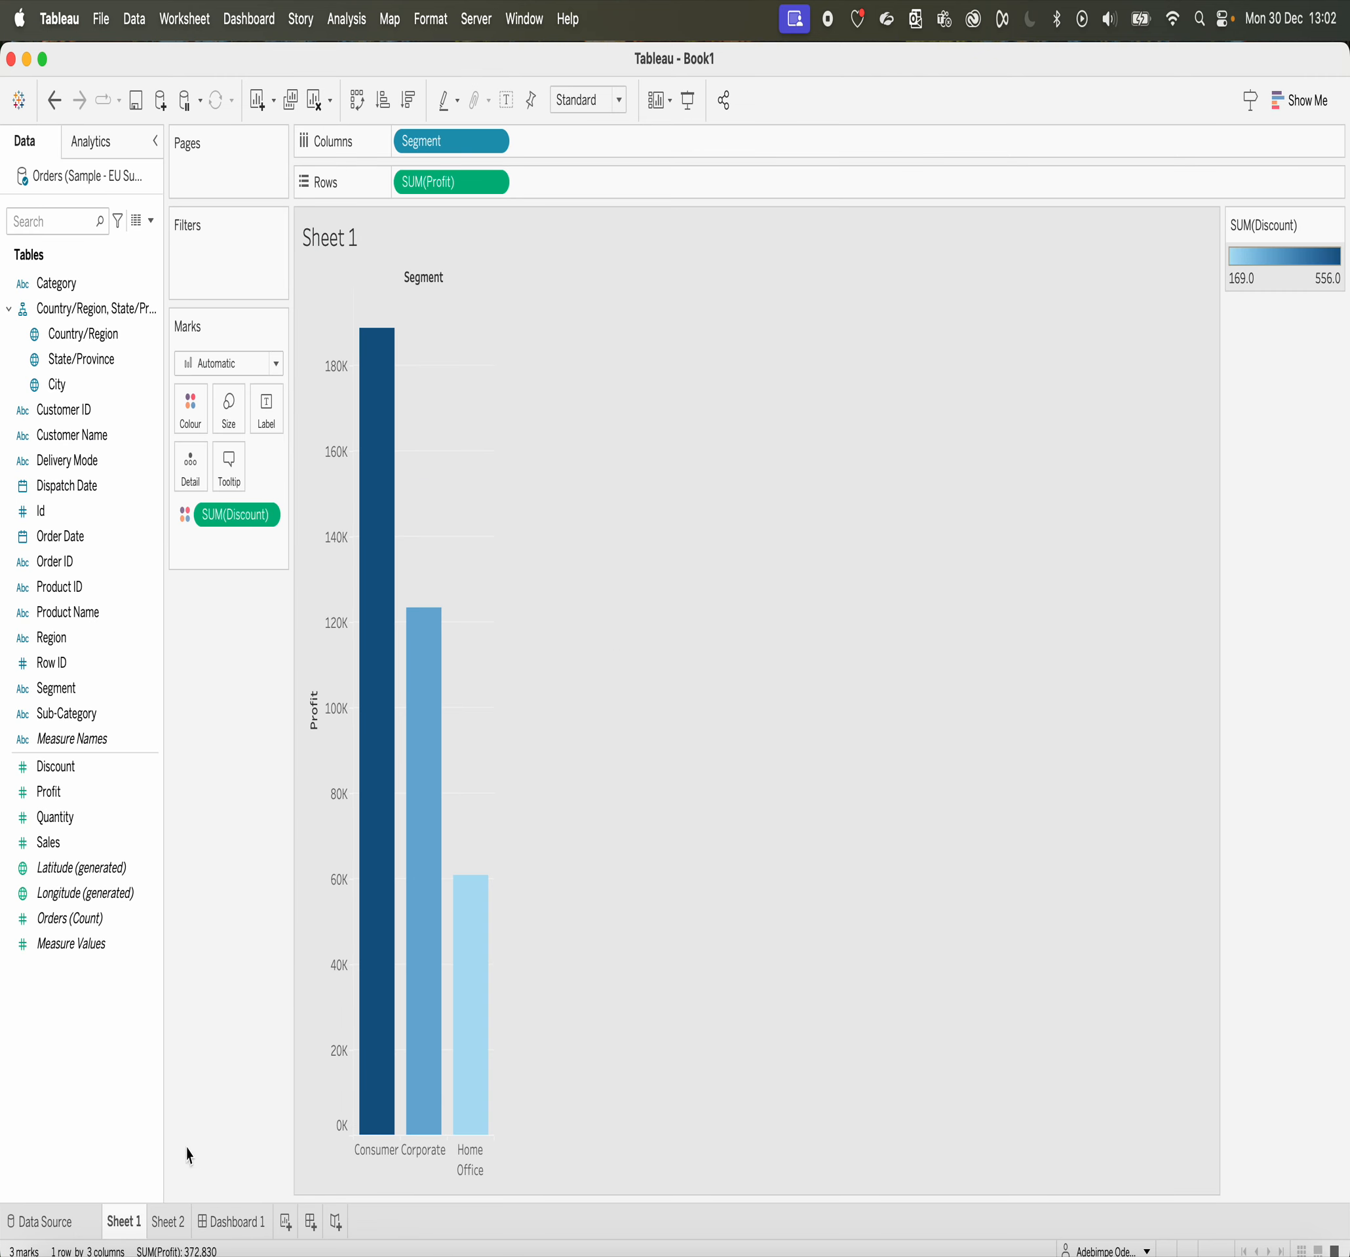
pyautogui.click(172, 1229)
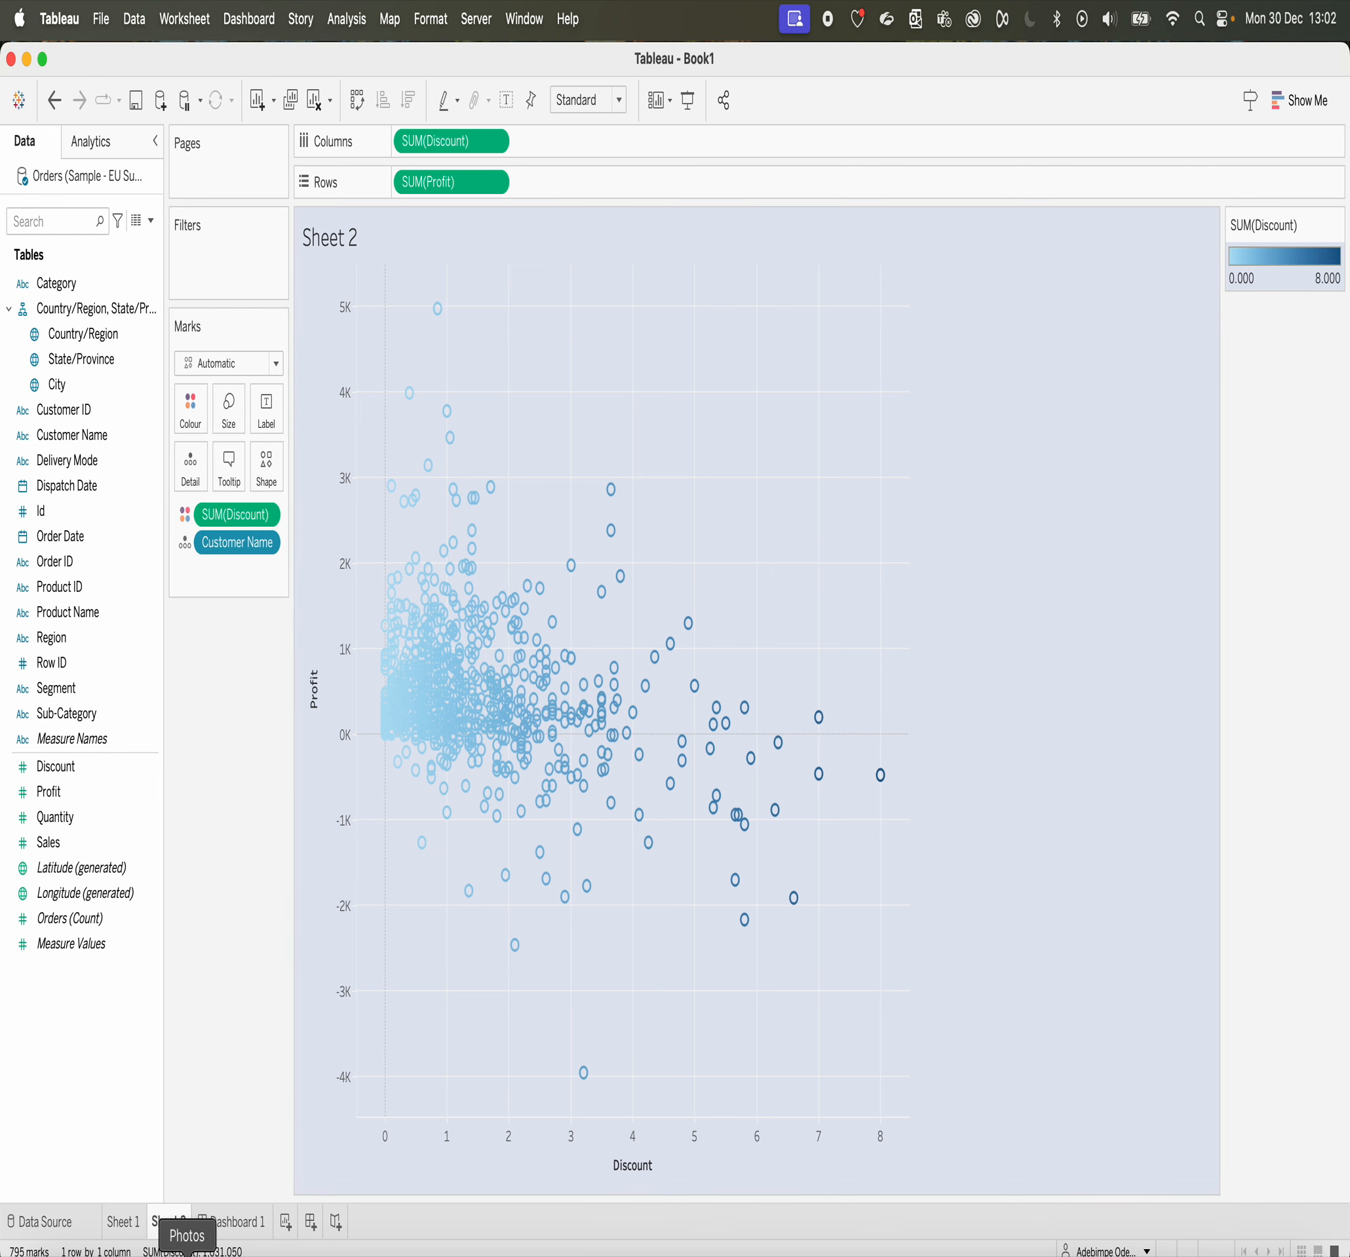
pyautogui.click(124, 1232)
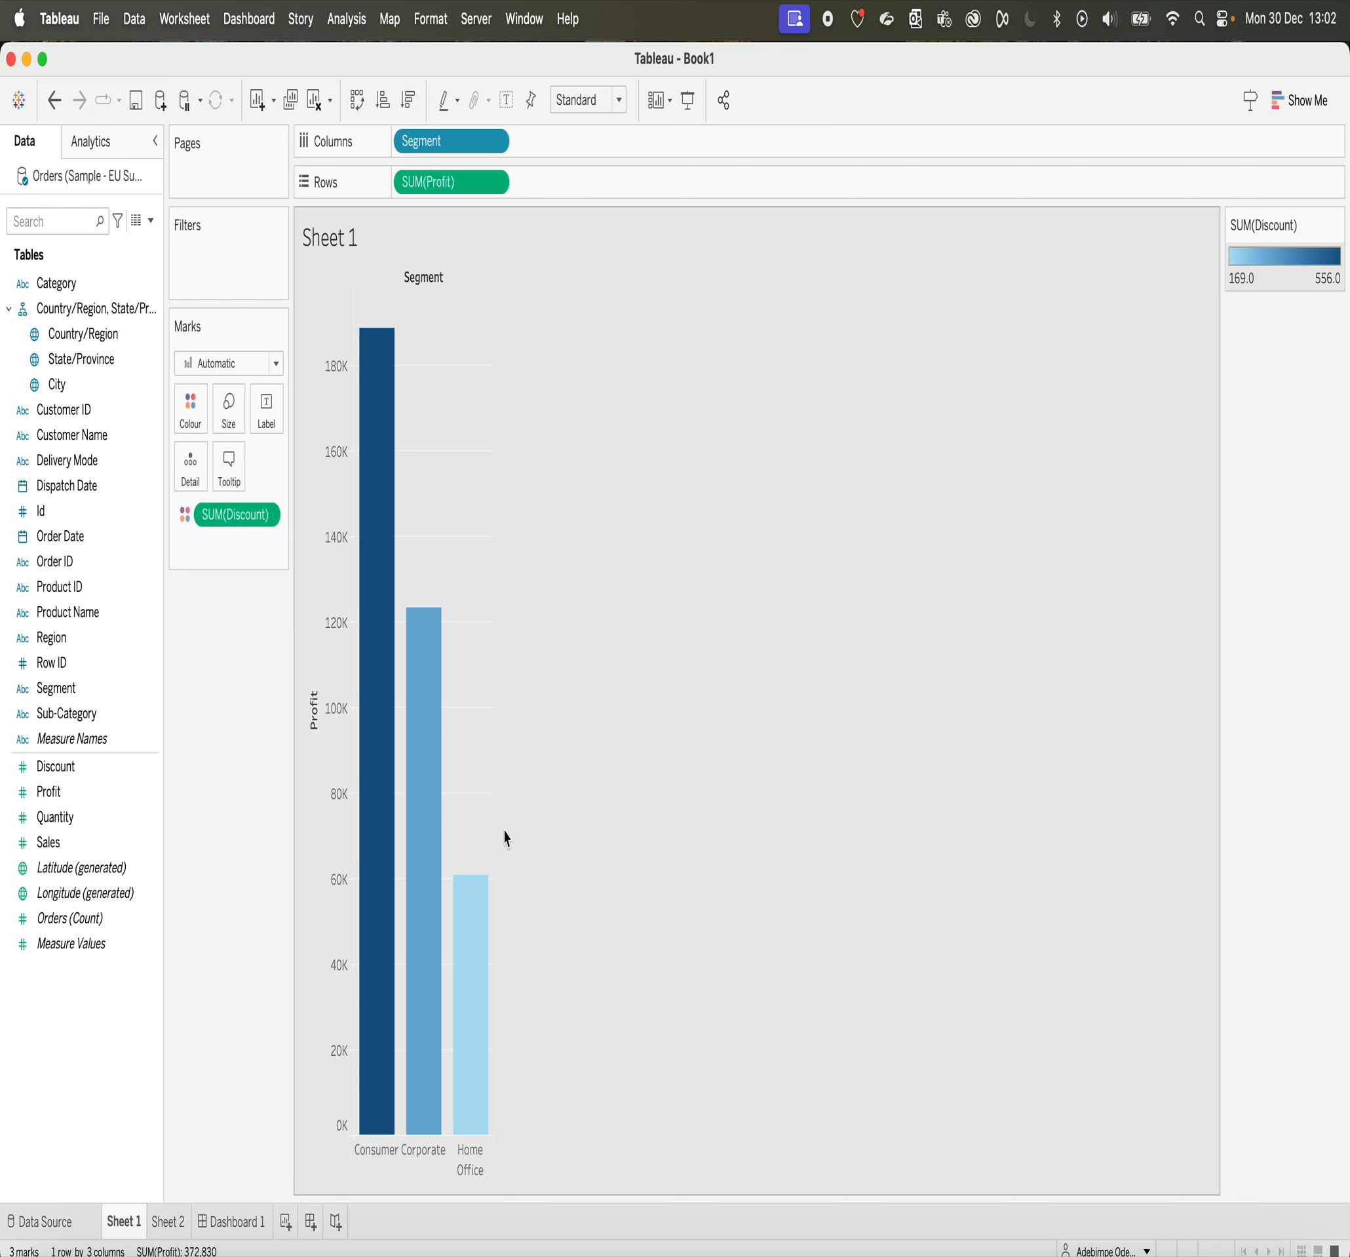
pyautogui.click(618, 100)
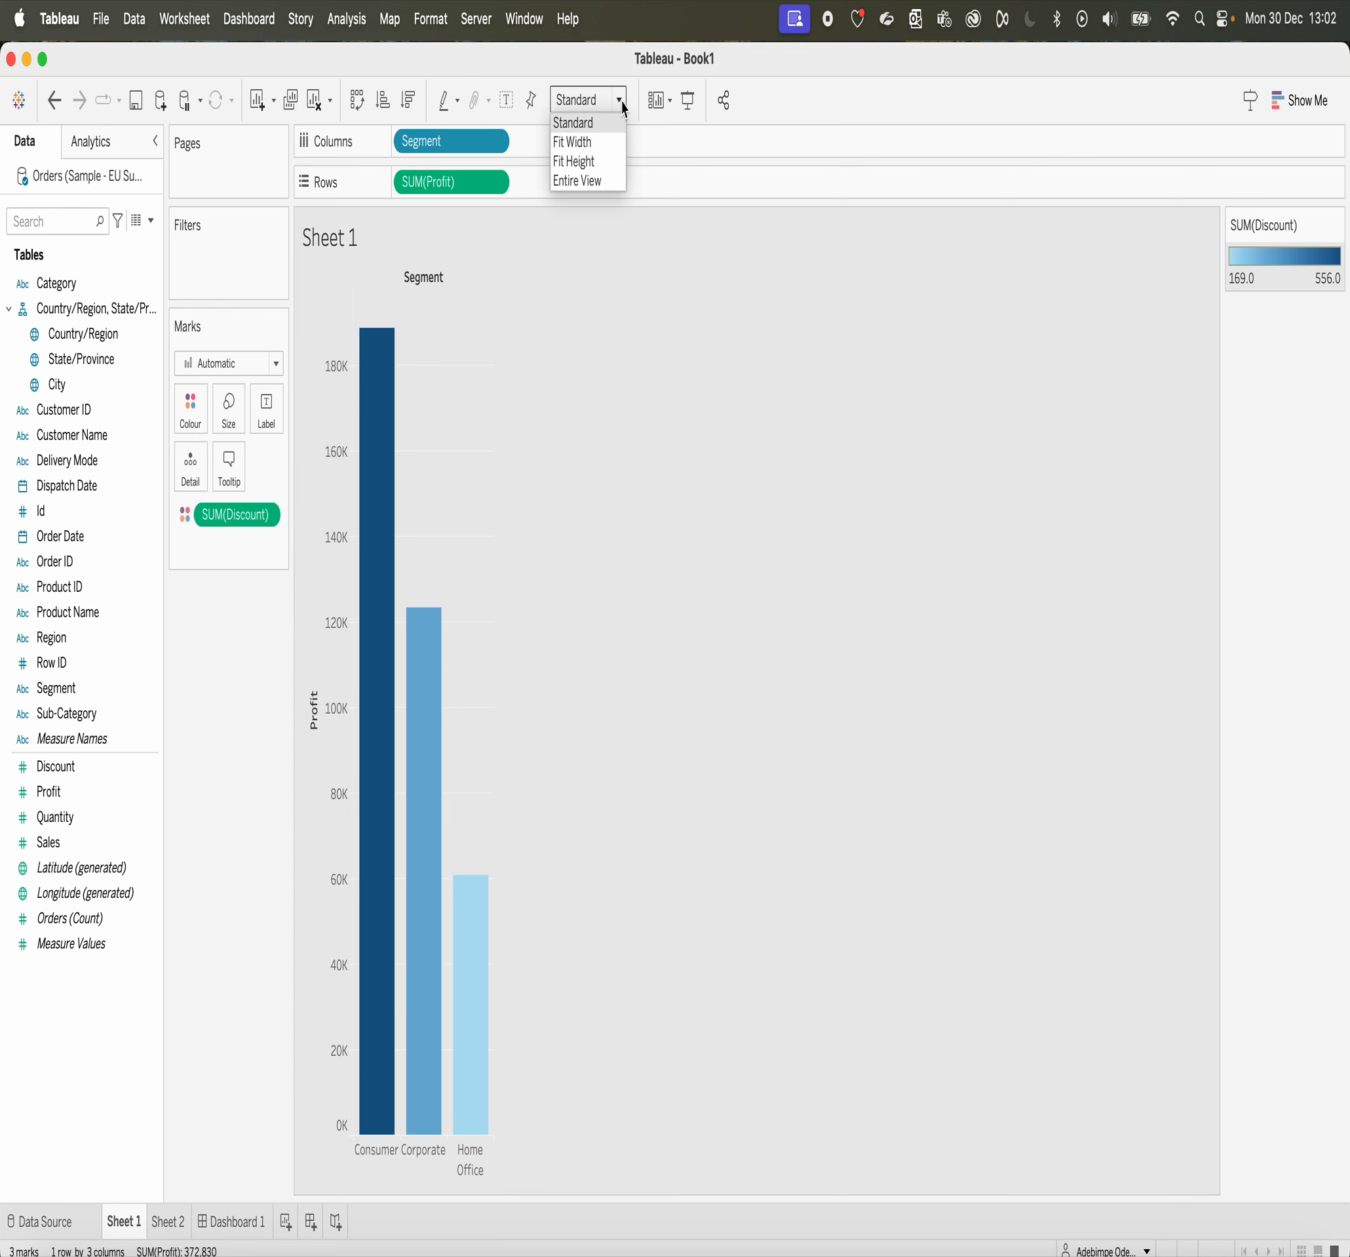
pyautogui.click(588, 180)
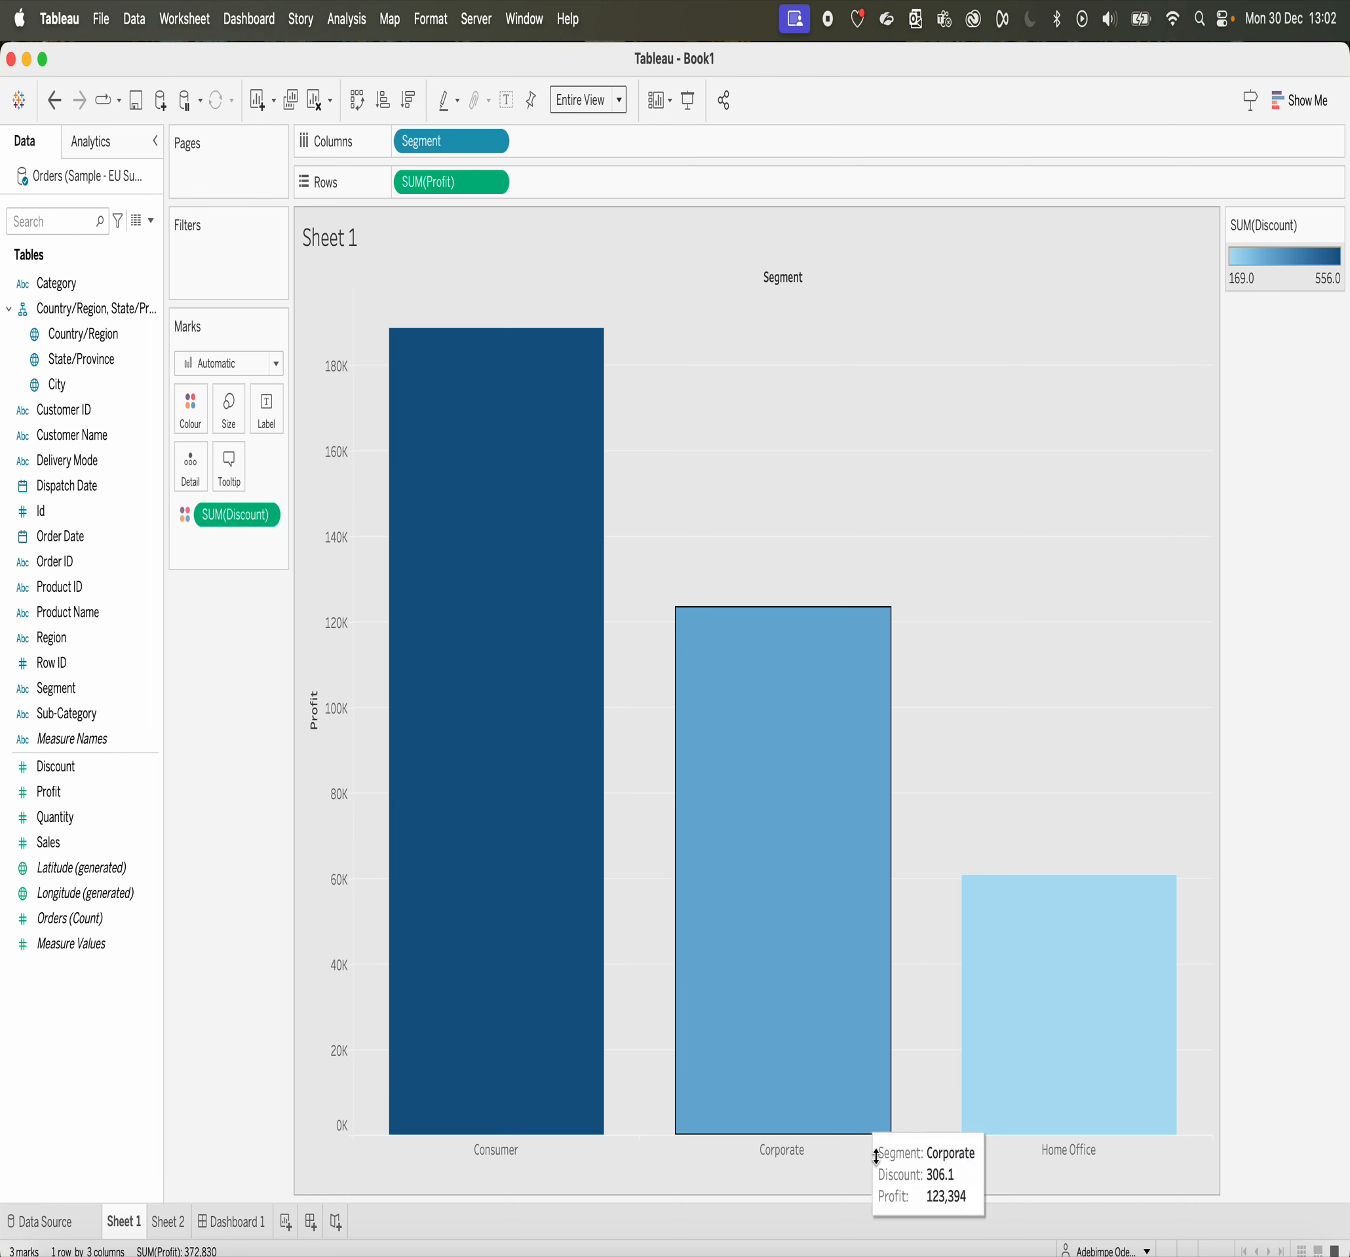
pyautogui.click(1079, 983)
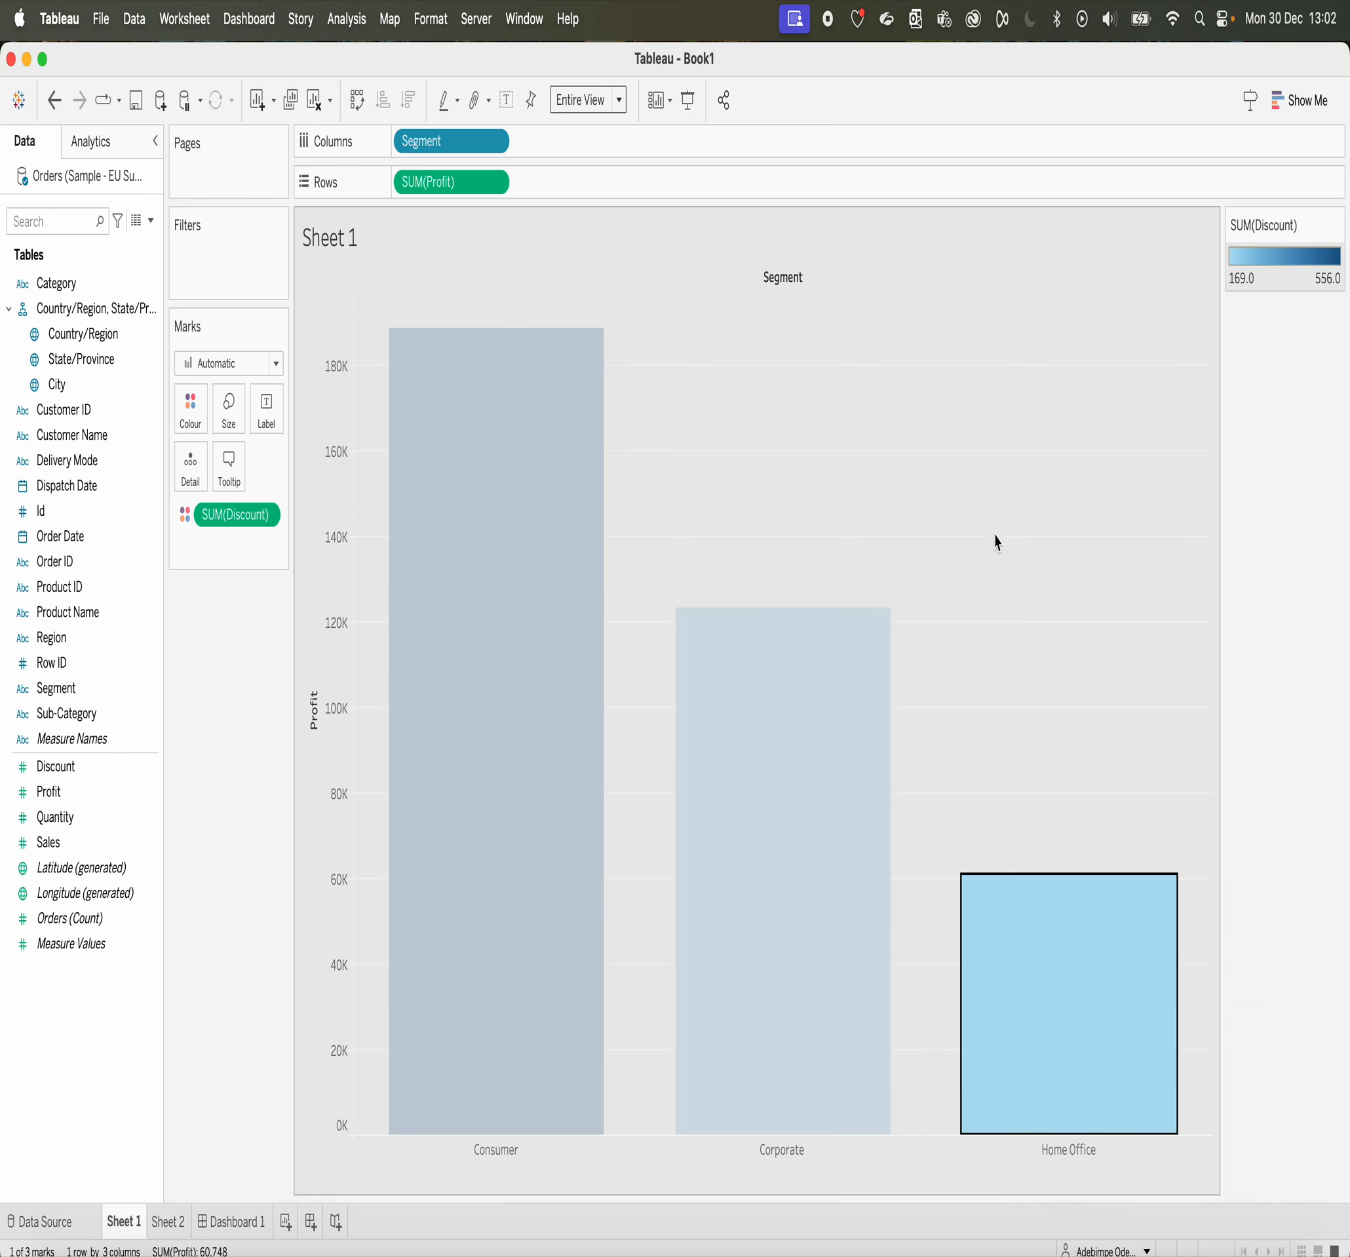
pyautogui.click(1031, 512)
pyautogui.moveTo(992, 1054)
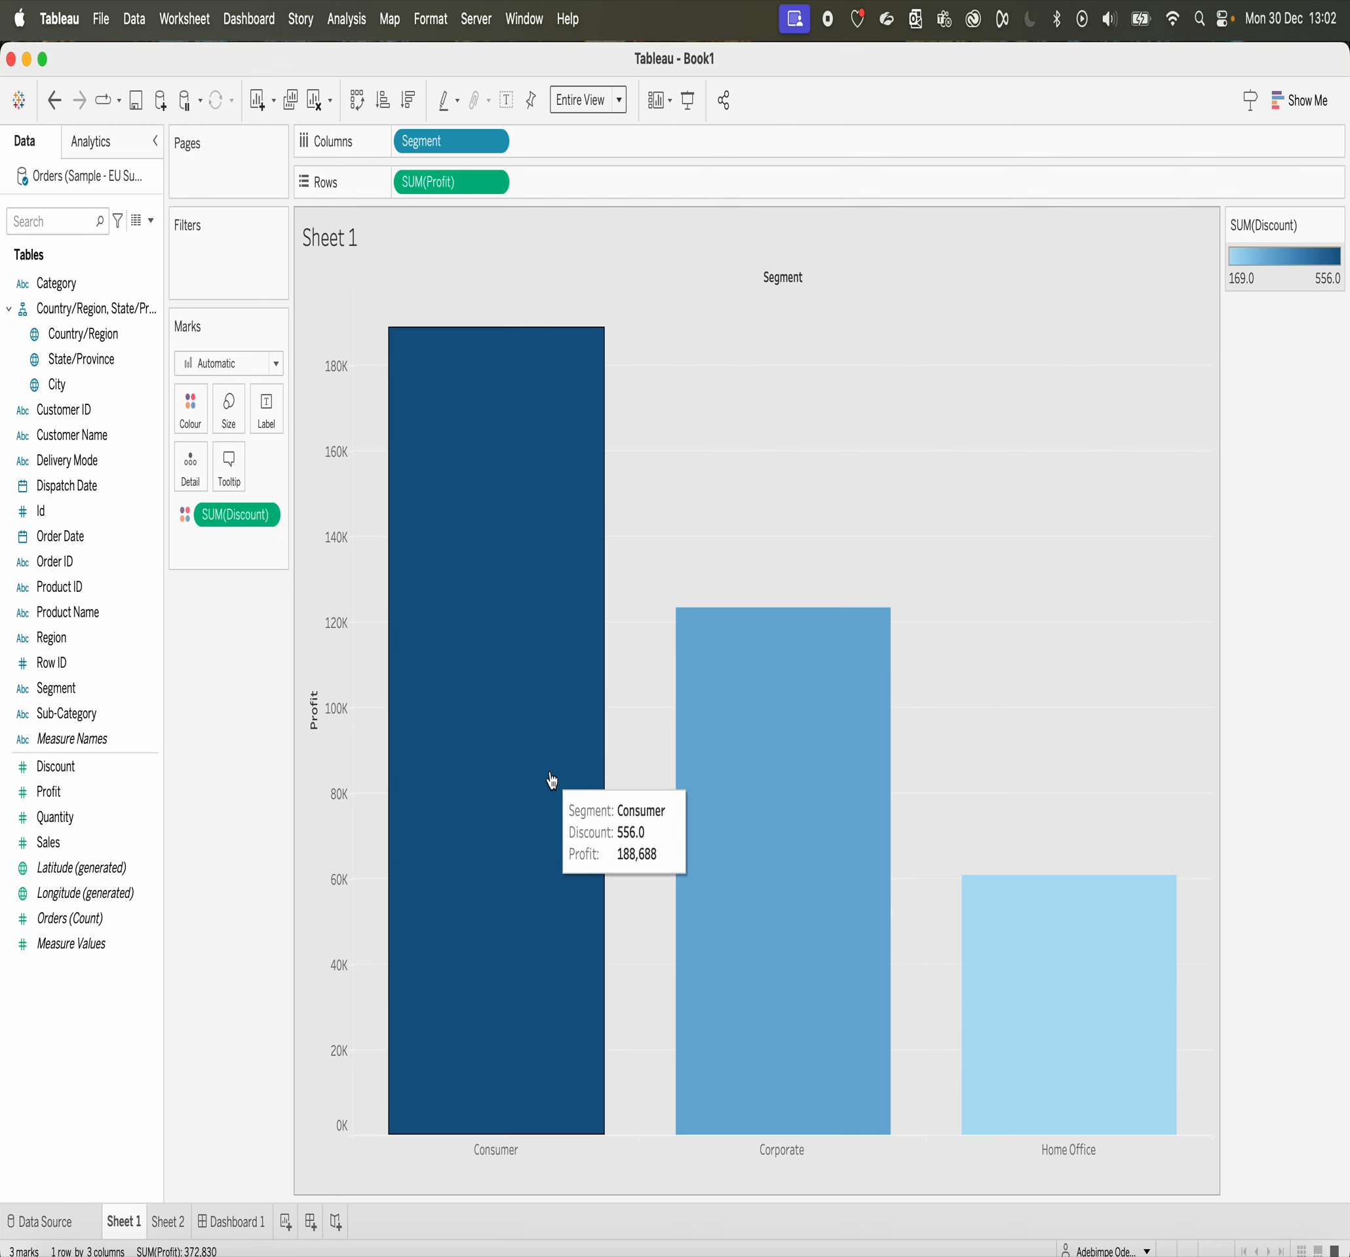
# Step: Remove Discount from the colour of Sheet 1's bars and colour them by Region
pyautogui.moveTo(234, 517); pyautogui.dragTo(162, 1018)
pyautogui.click(168, 1221)
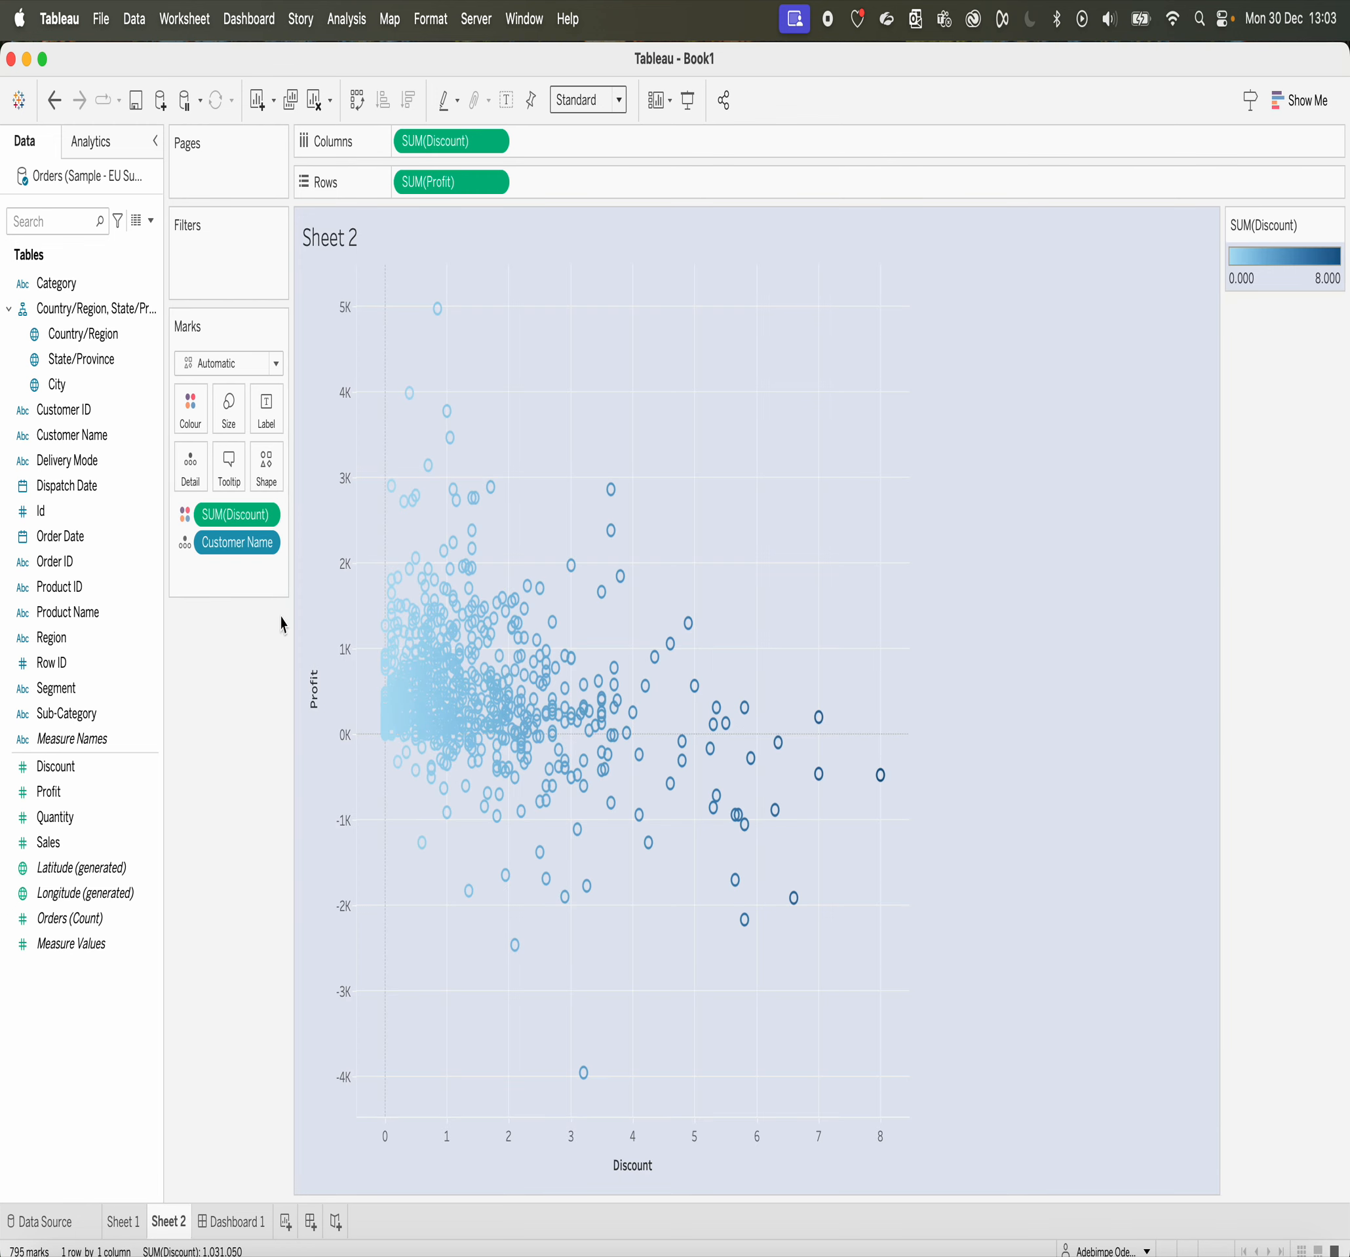
pyautogui.click(118, 1221)
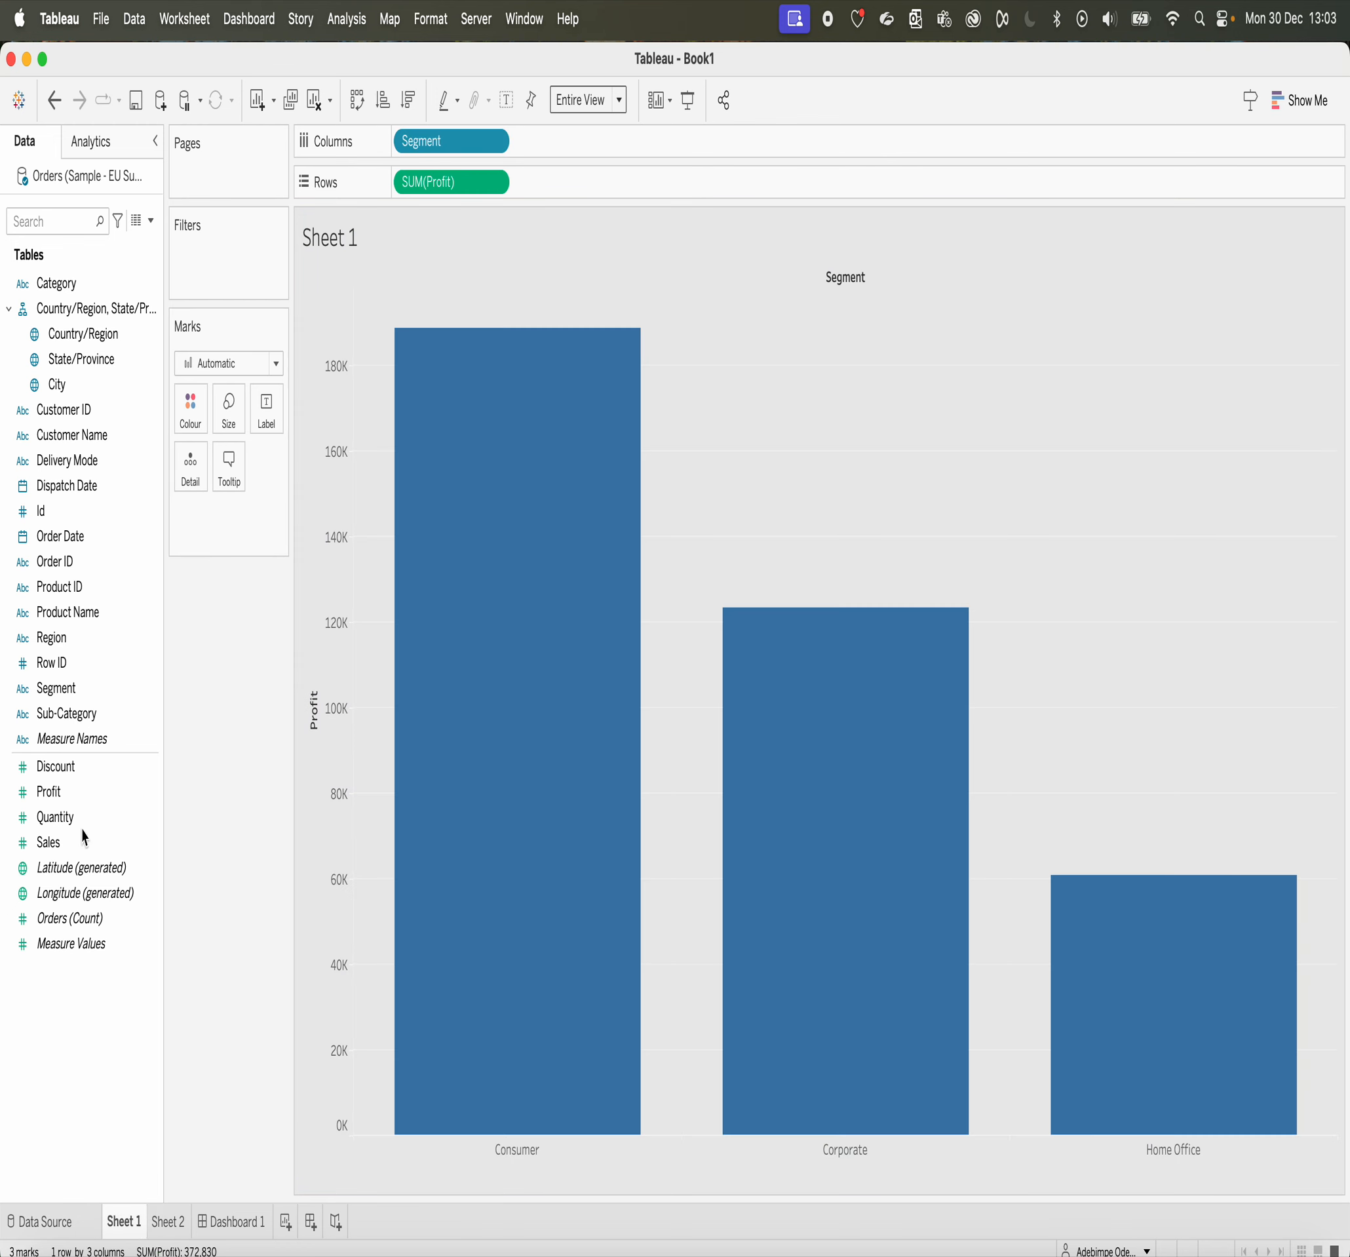
pyautogui.moveTo(66, 654); pyautogui.dragTo(192, 412)
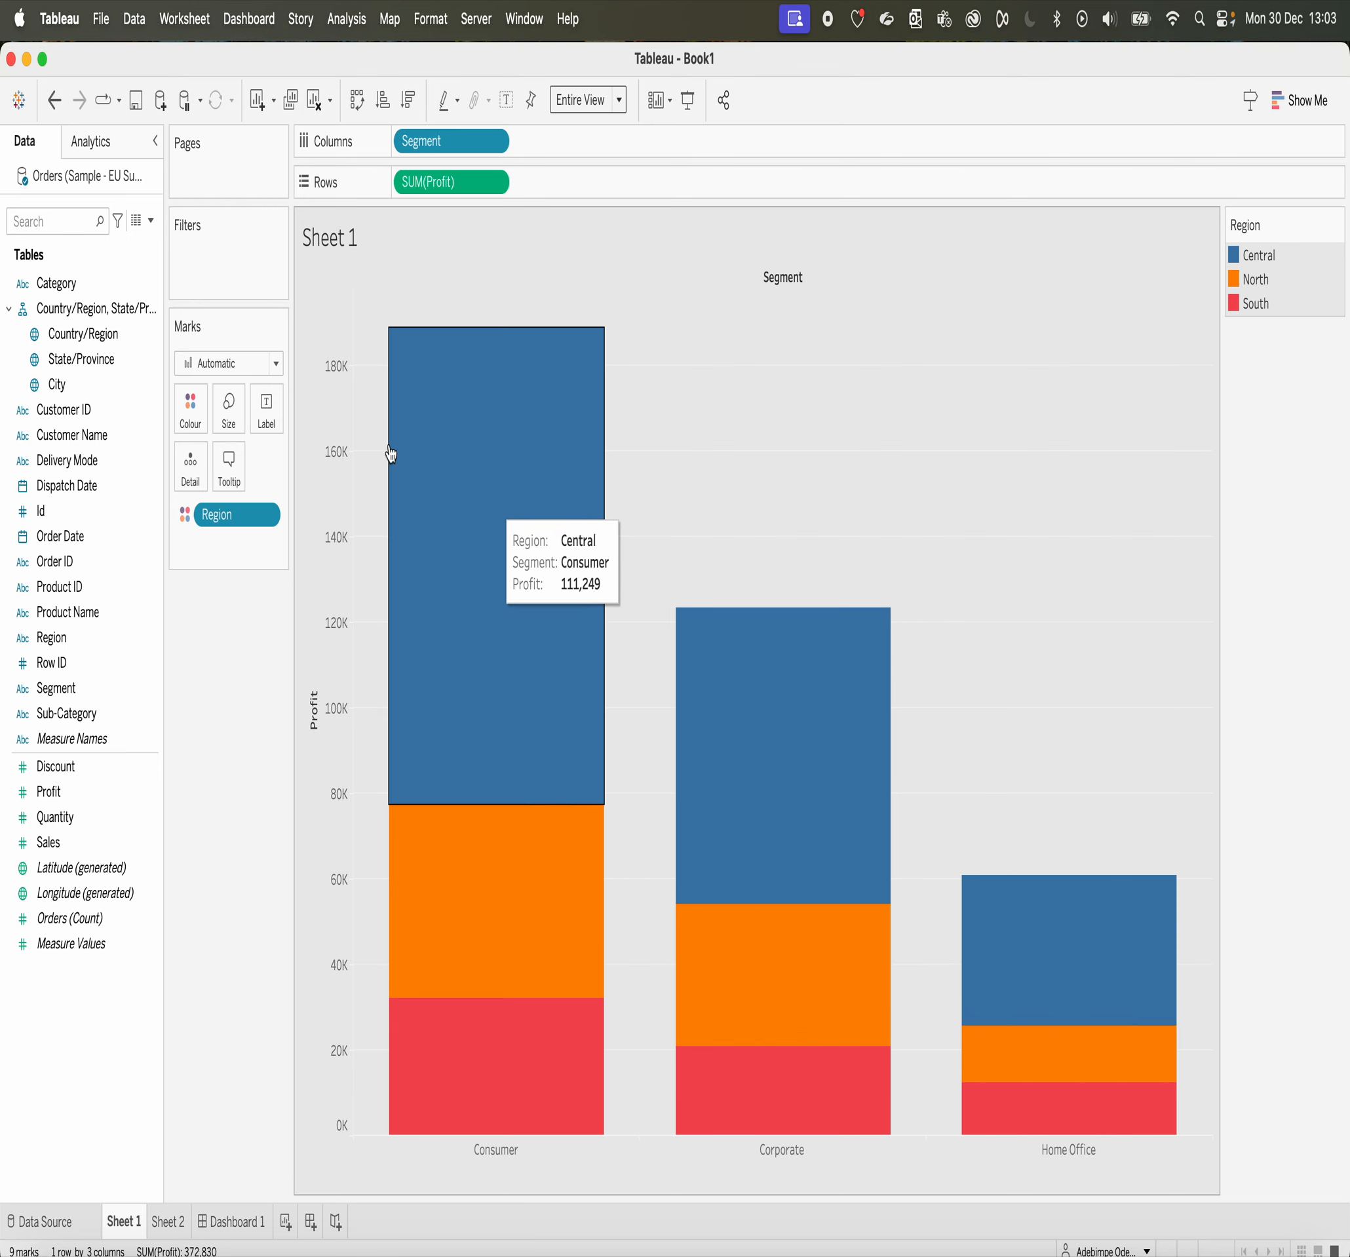
pyautogui.click(199, 413)
pyautogui.click(248, 488)
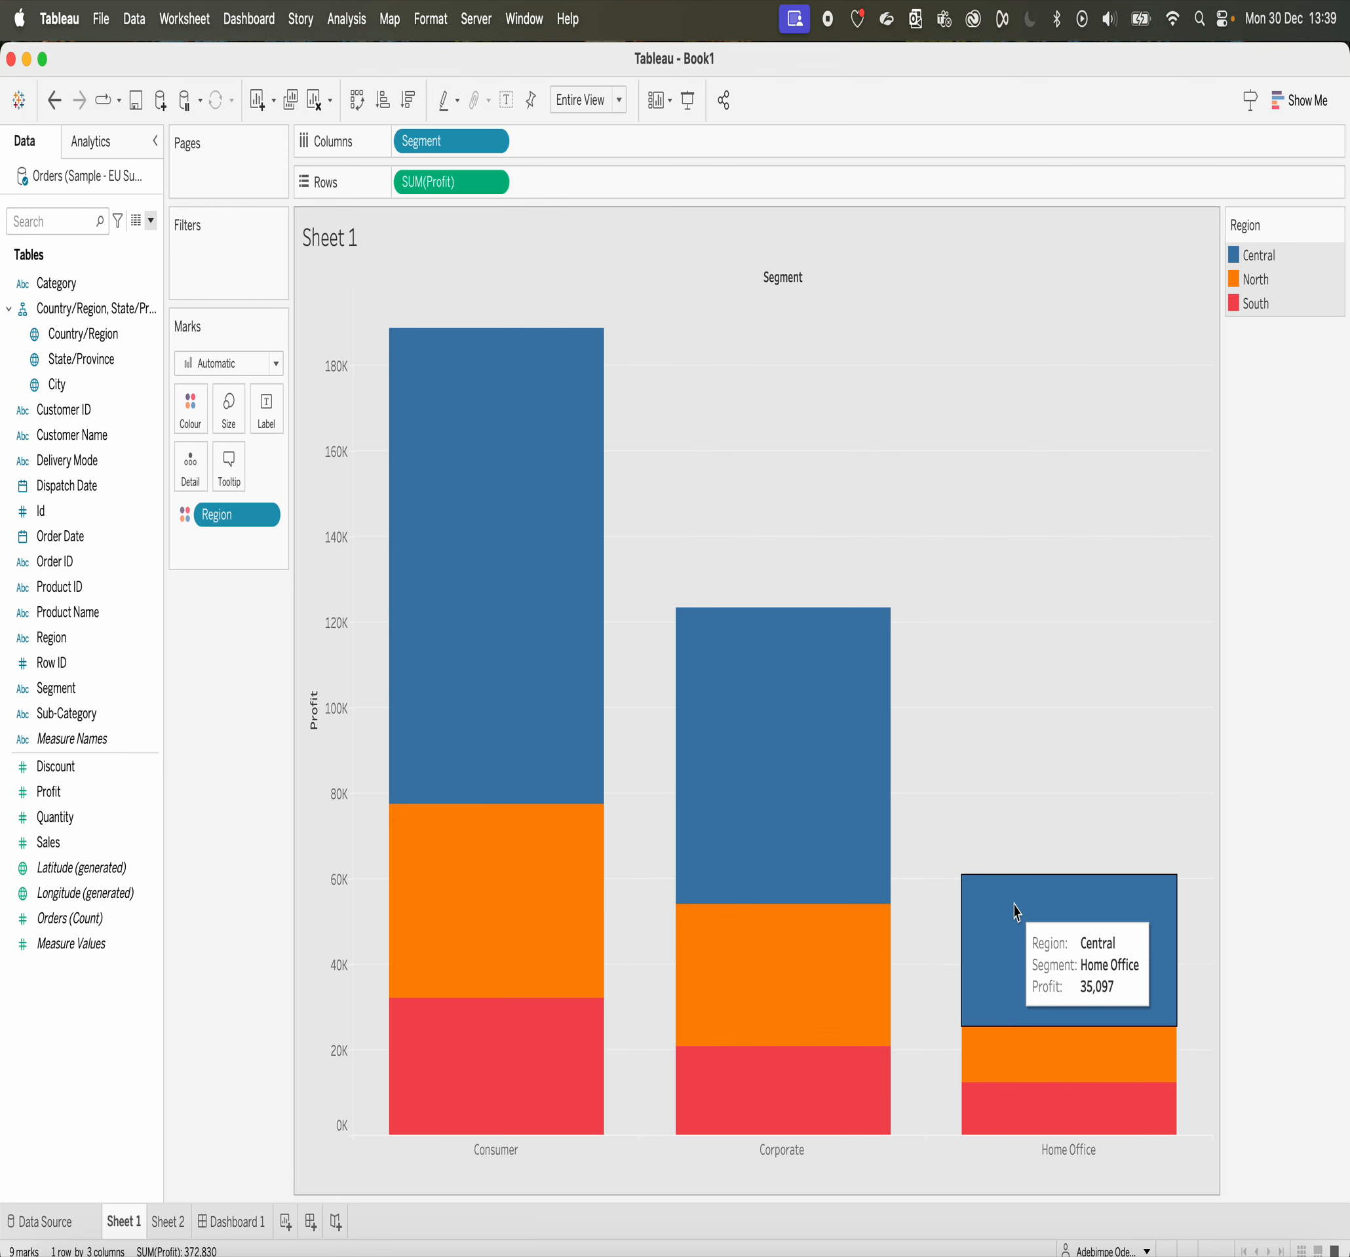
# Step: Create a calculated field named Lowest segment and begin its formula with { FIXED [Segment]:
pyautogui.click(150, 220)
pyautogui.click(123, 245)
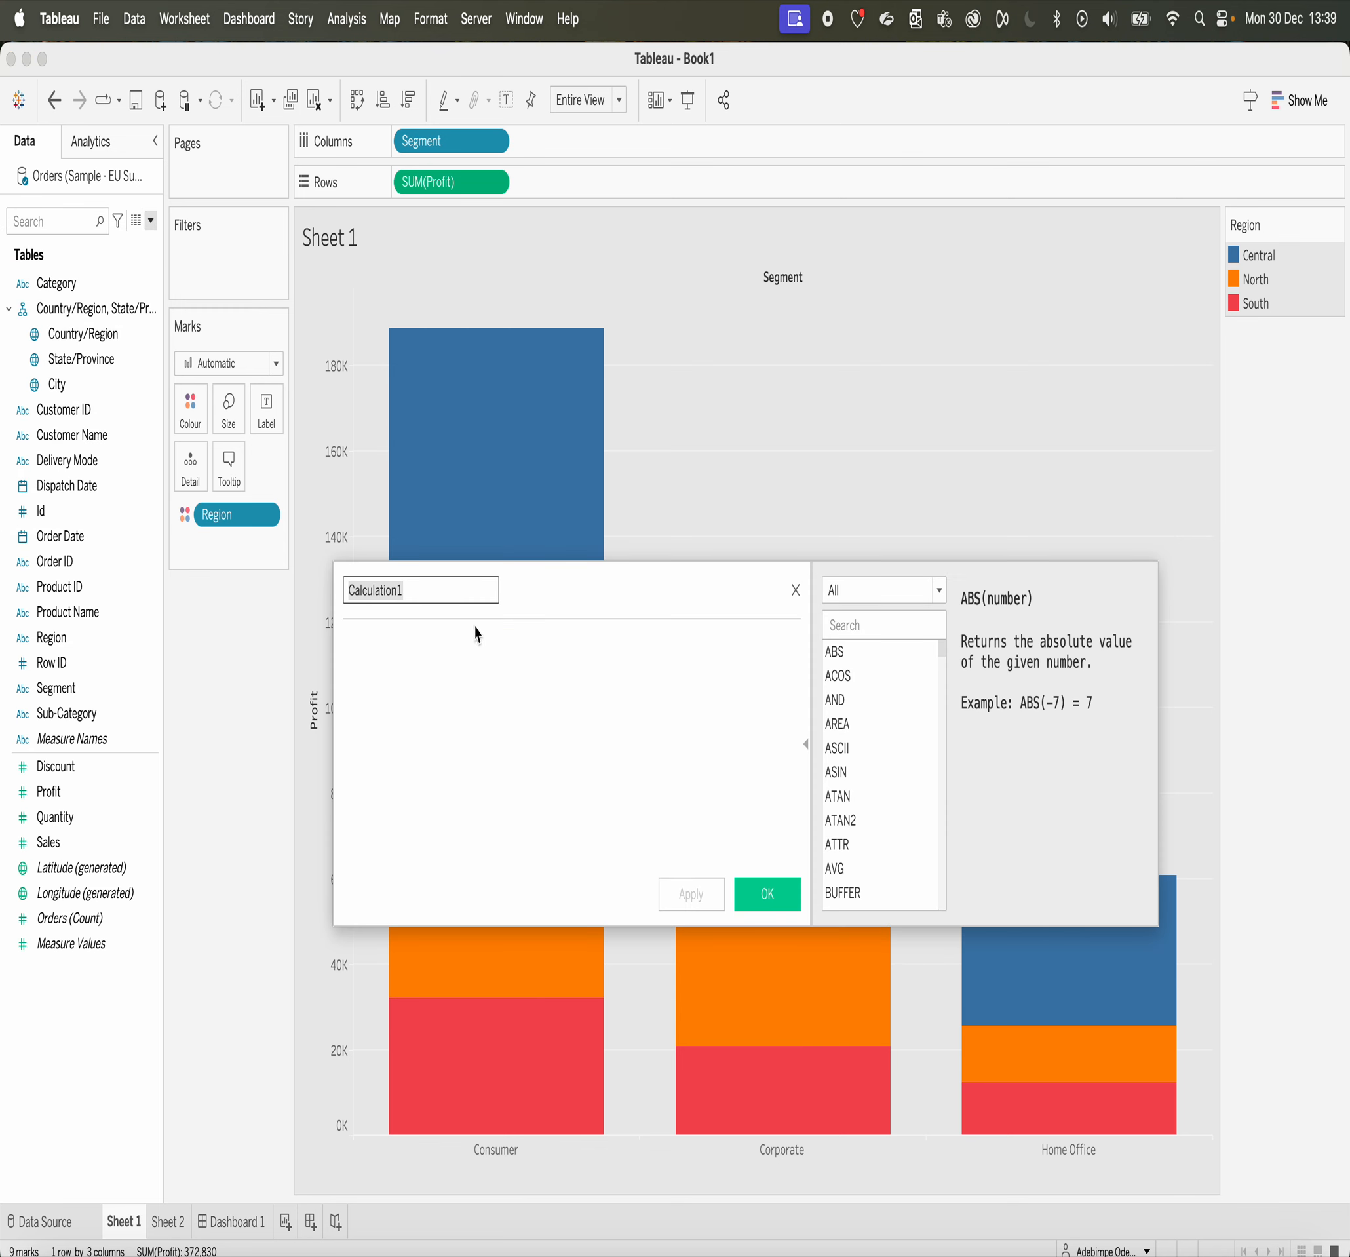
pyautogui.write('Lowest segment')
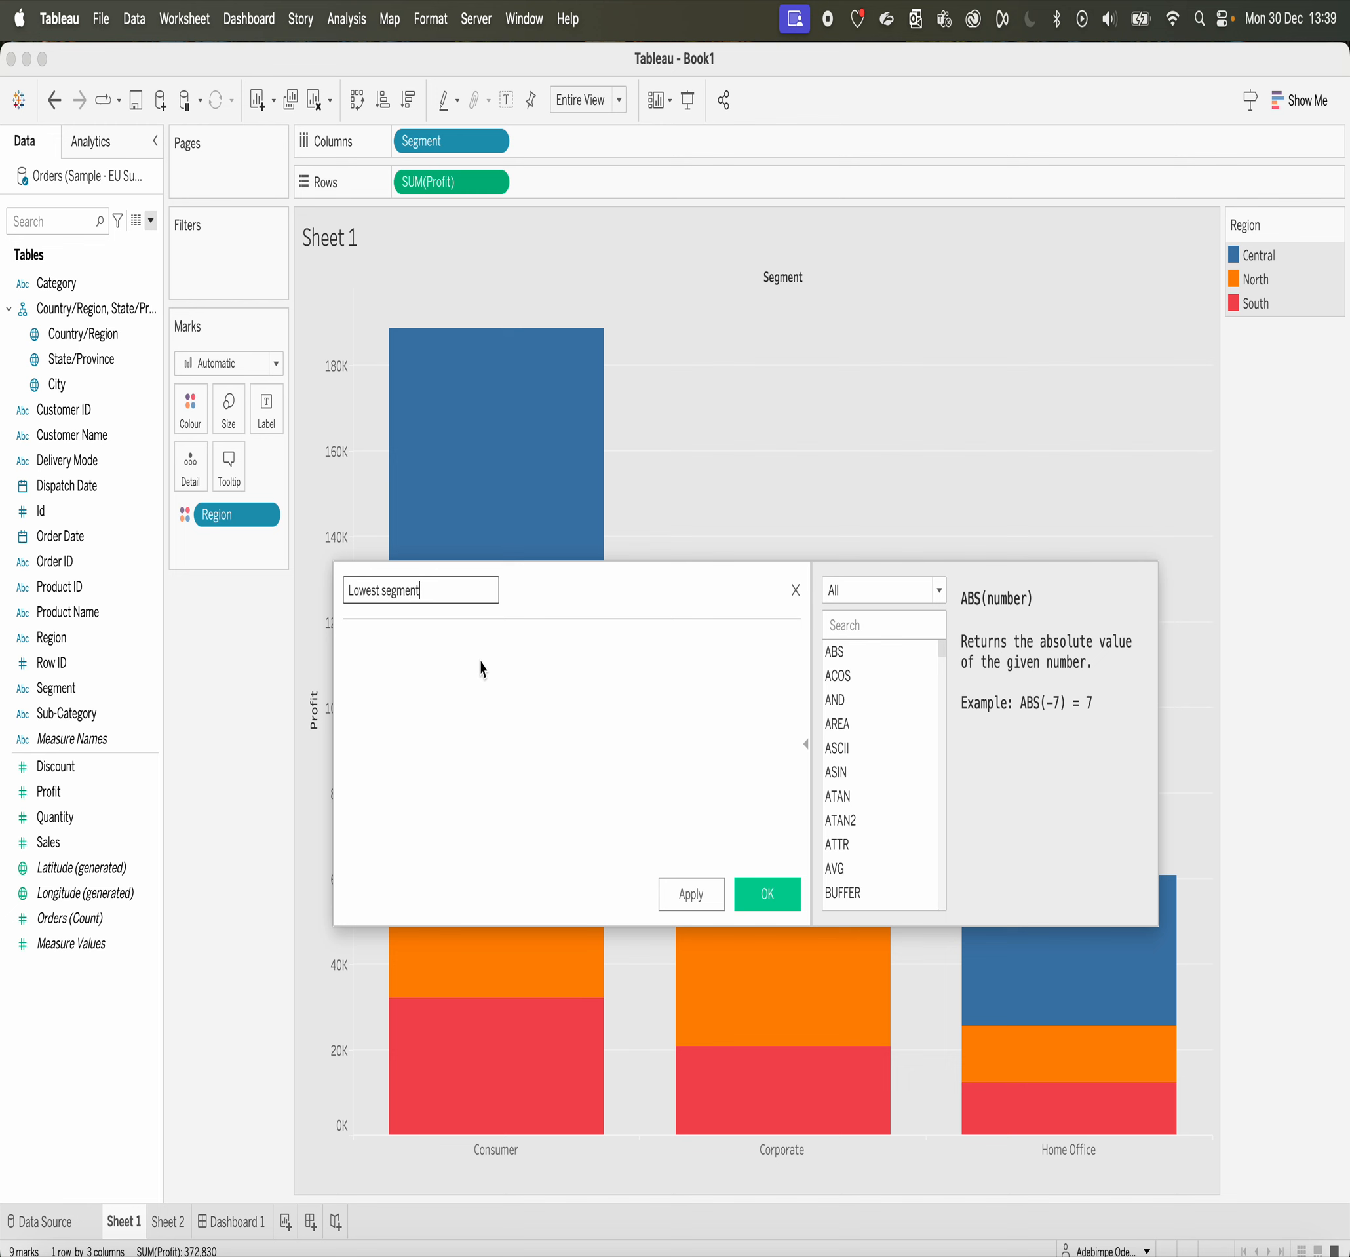
pyautogui.click(481, 669)
pyautogui.write('Fi')
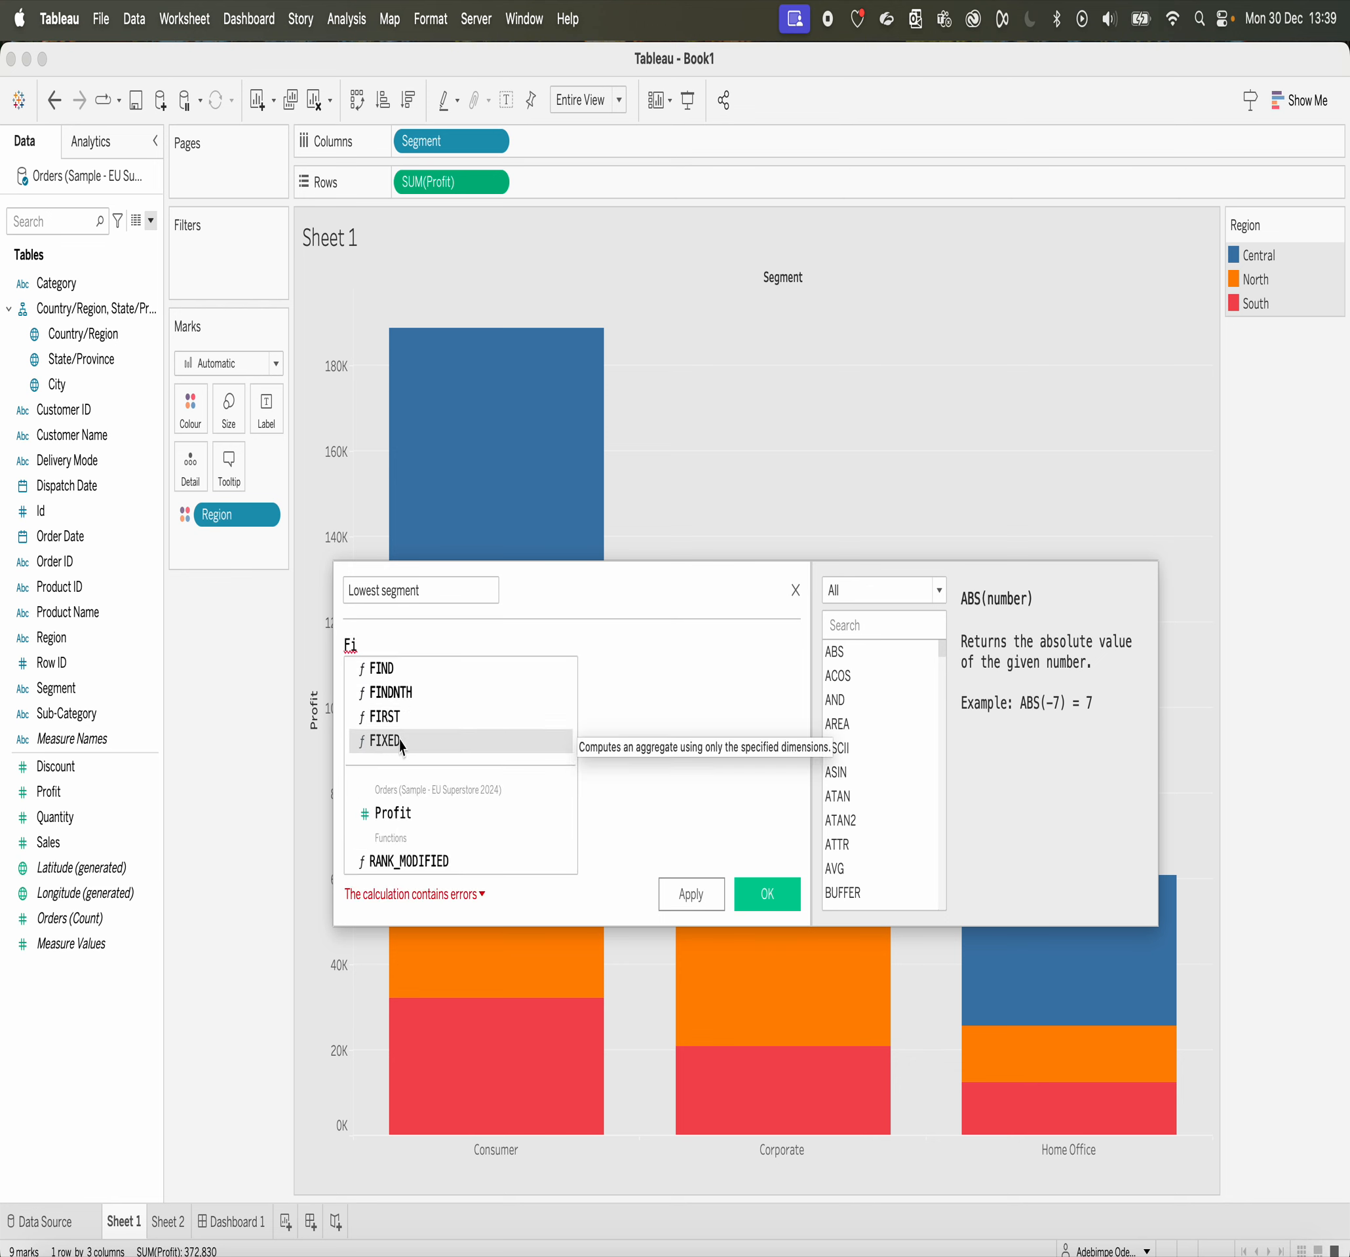
pyautogui.click(401, 743)
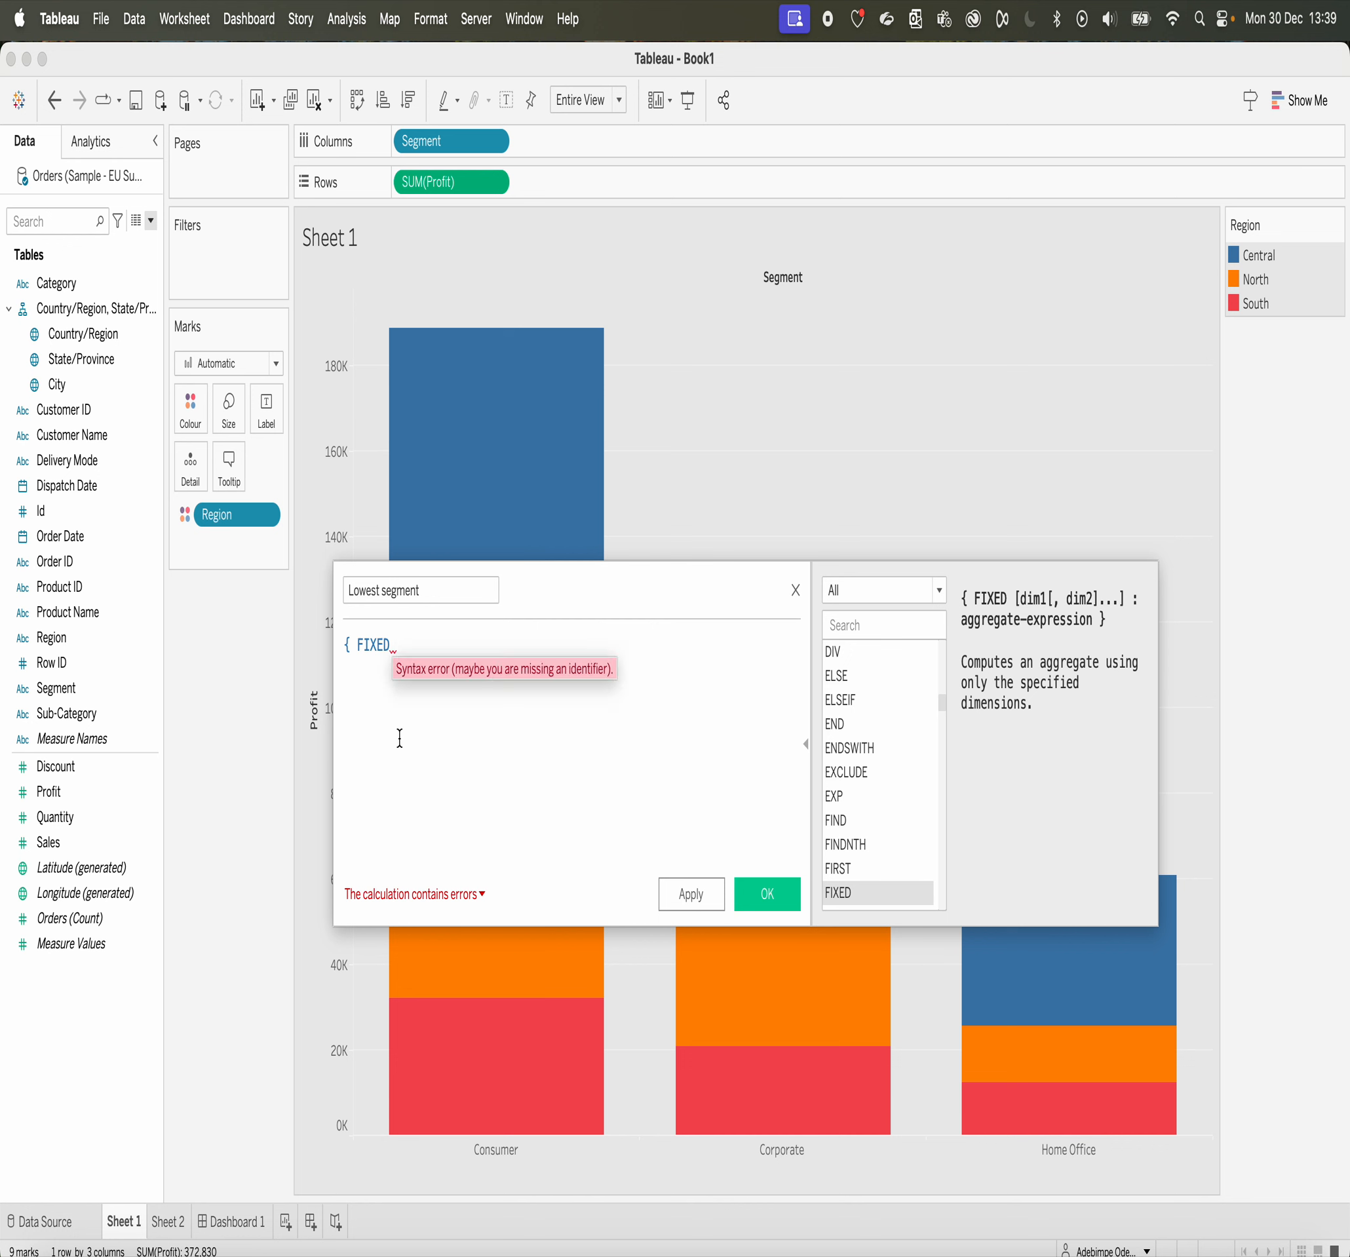
pyautogui.write('se')
pyautogui.click(449, 666)
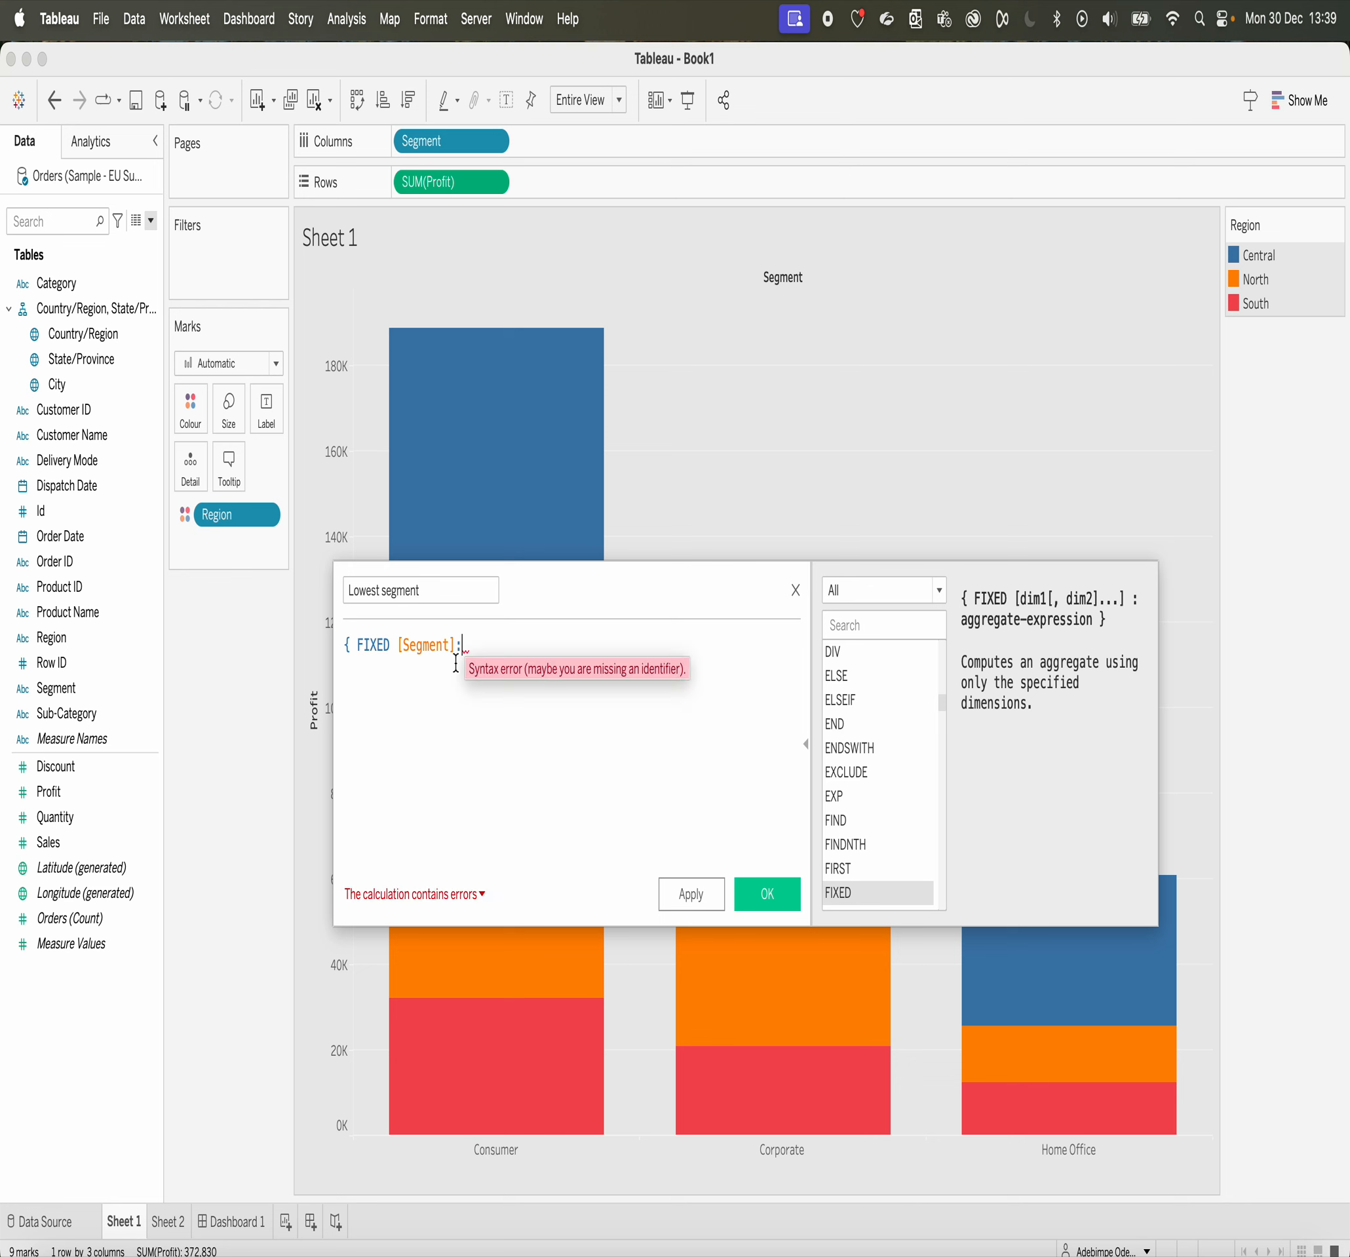
# Step: Complete the Lowest segment formula as { FIXED [Segment]:SUM([Profit])} and save the calculated field
pyautogui.write('su')
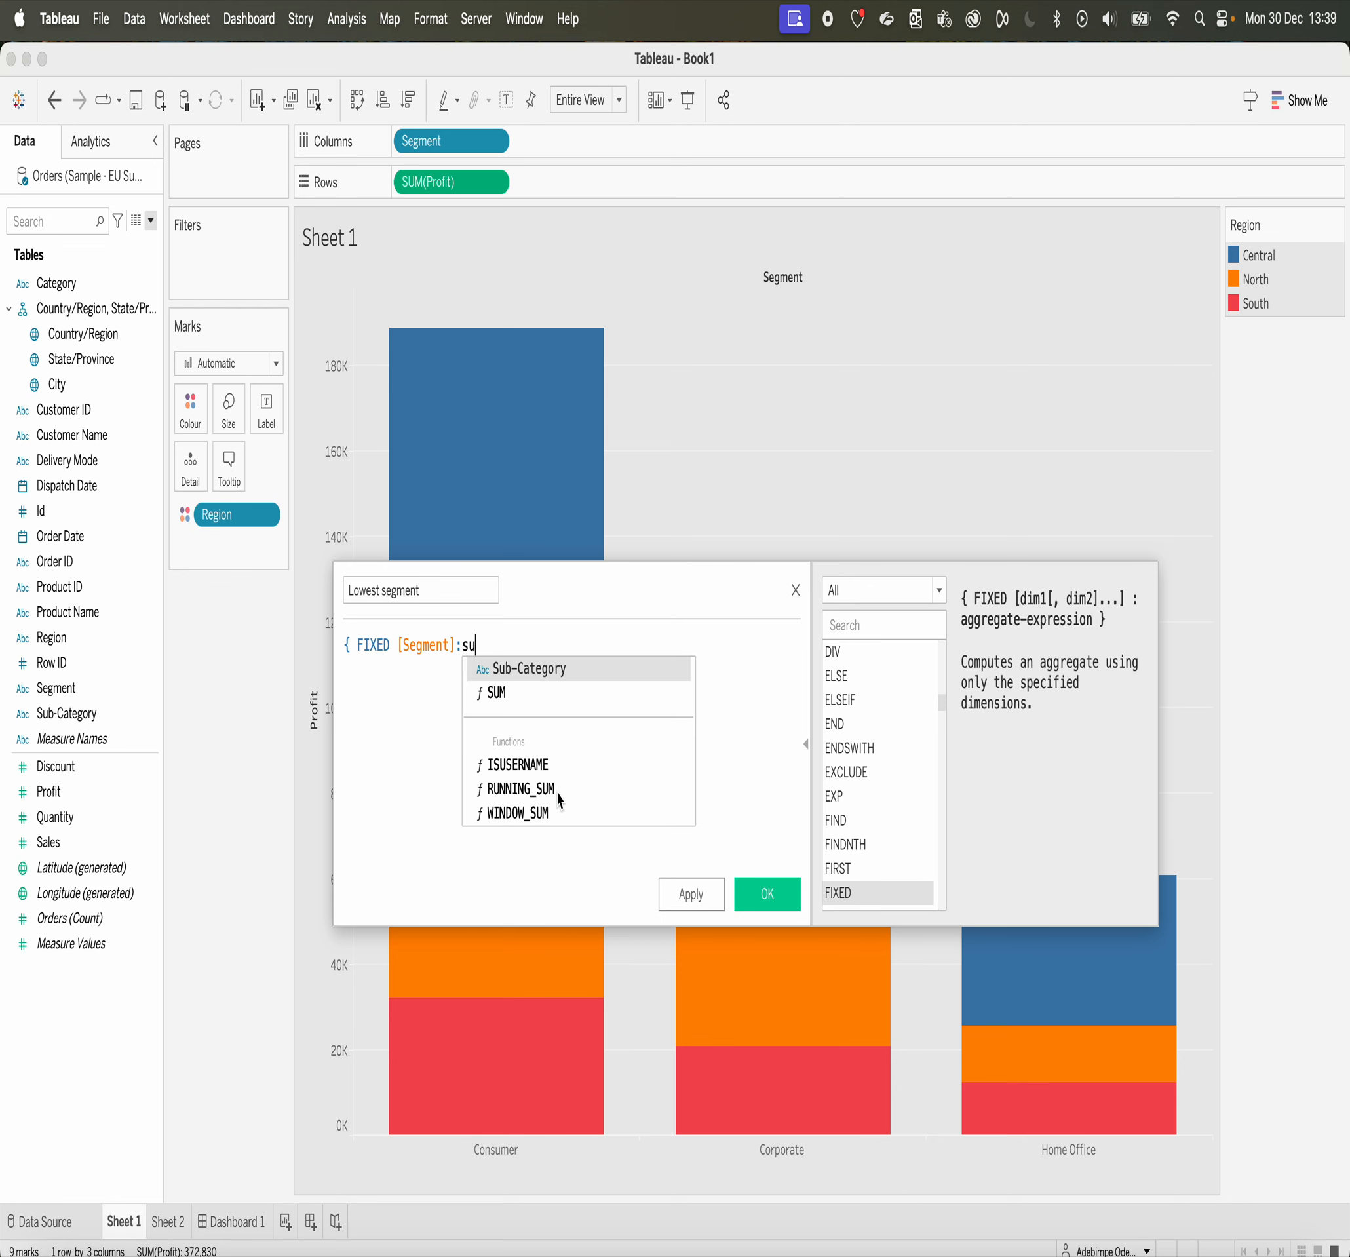
pyautogui.click(504, 700)
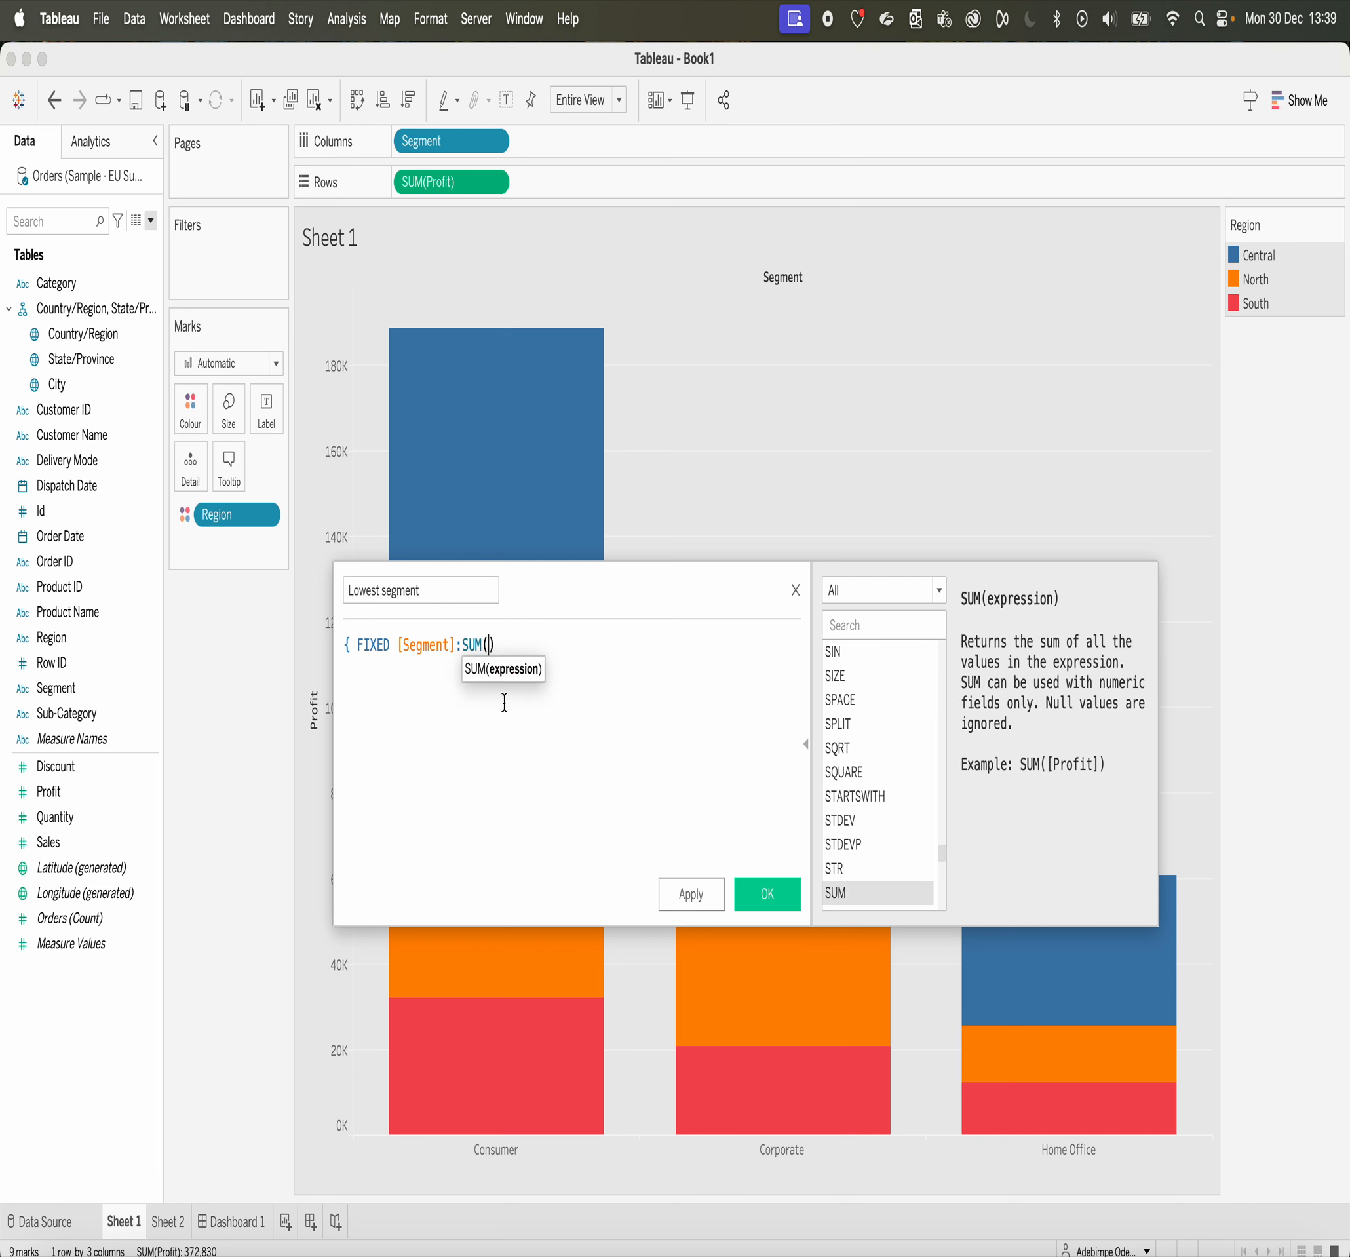
pyautogui.write('pr')
pyautogui.click(546, 736)
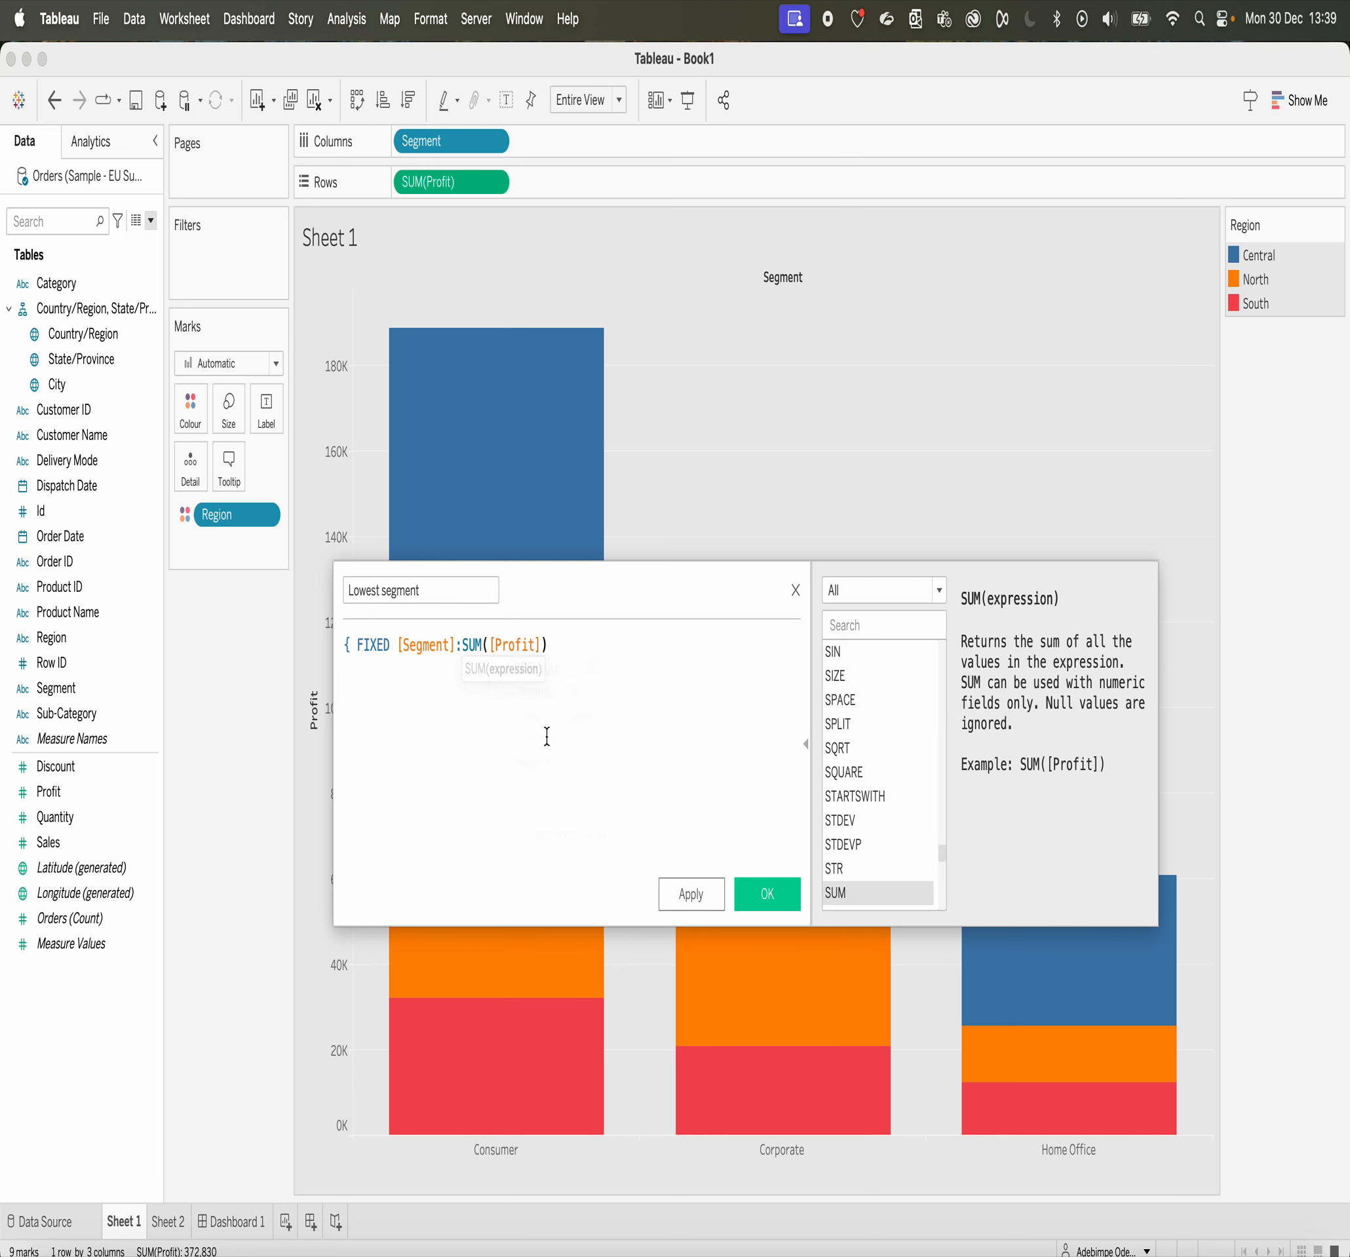
pyautogui.write(')')
pyautogui.click(767, 897)
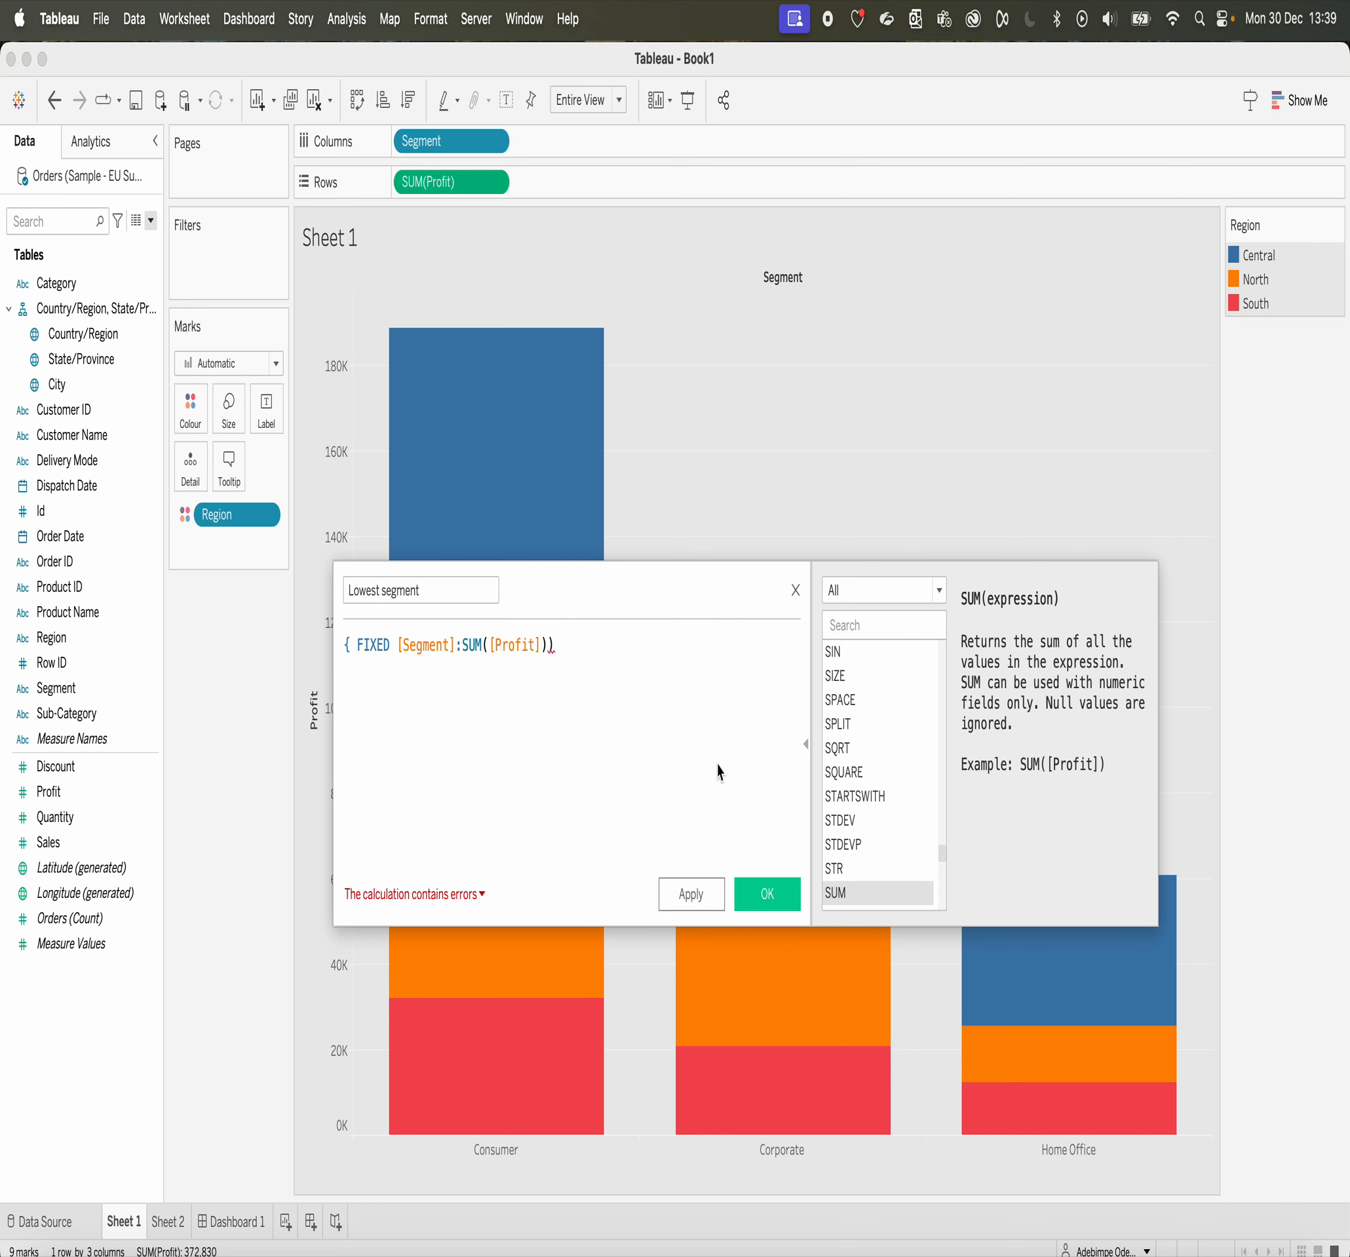
pyautogui.press('BackSpace')
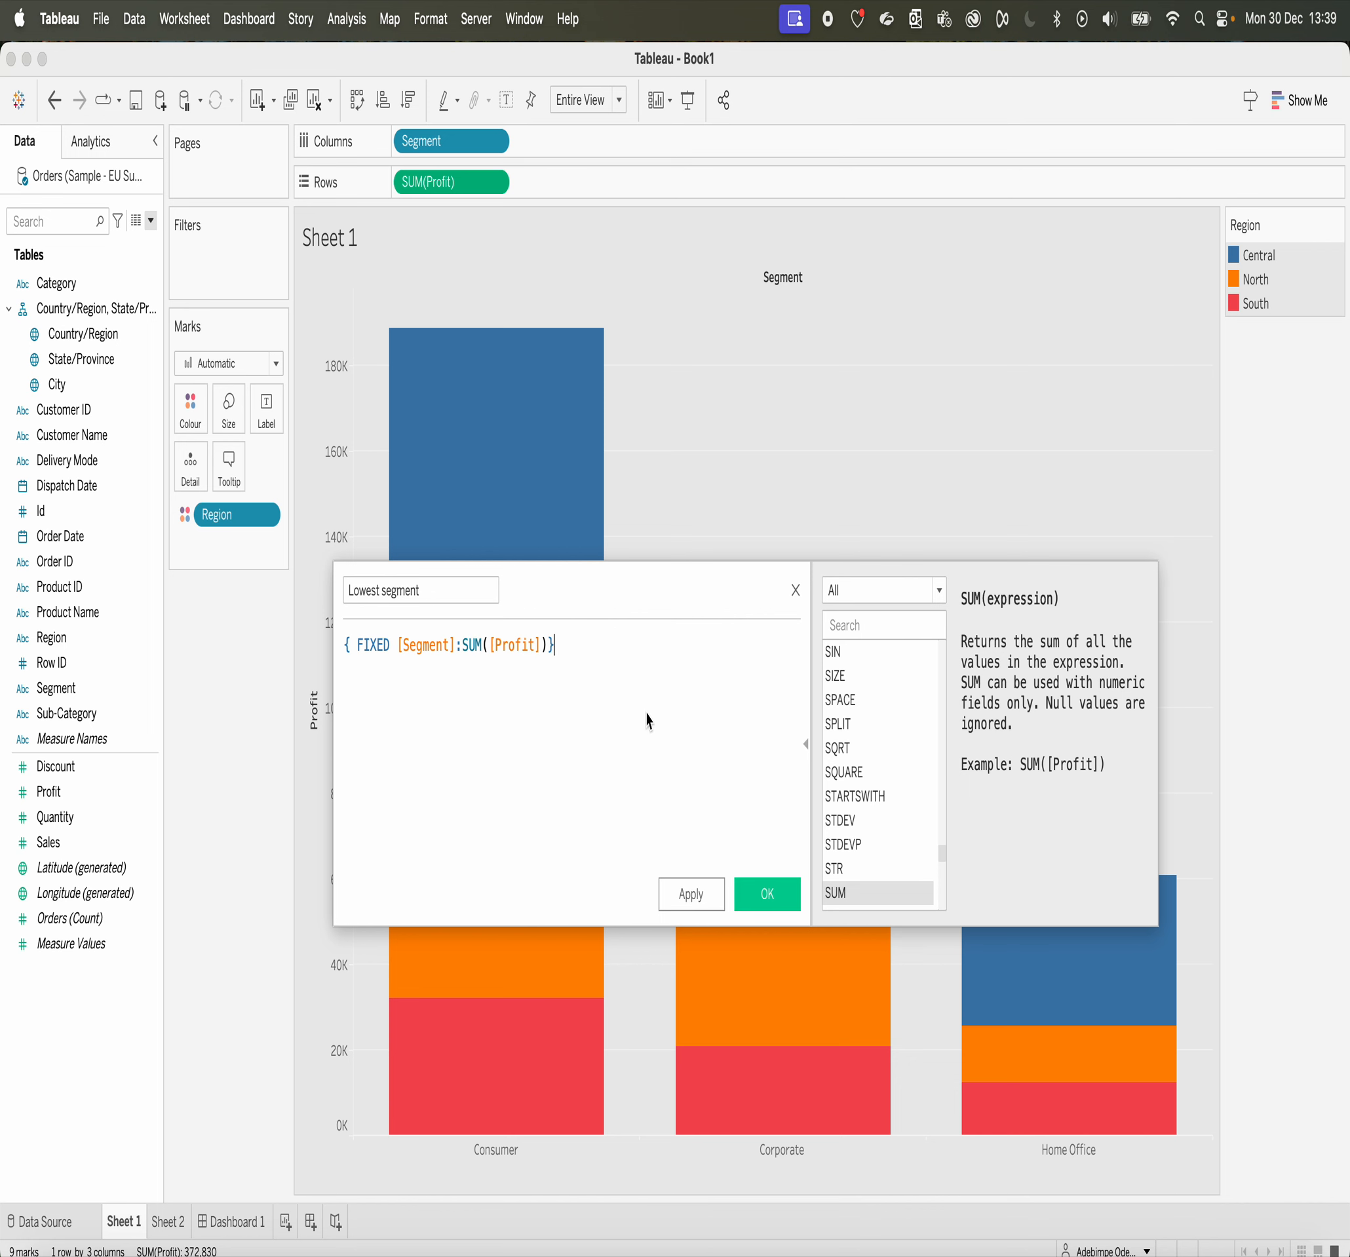
pyautogui.click(748, 890)
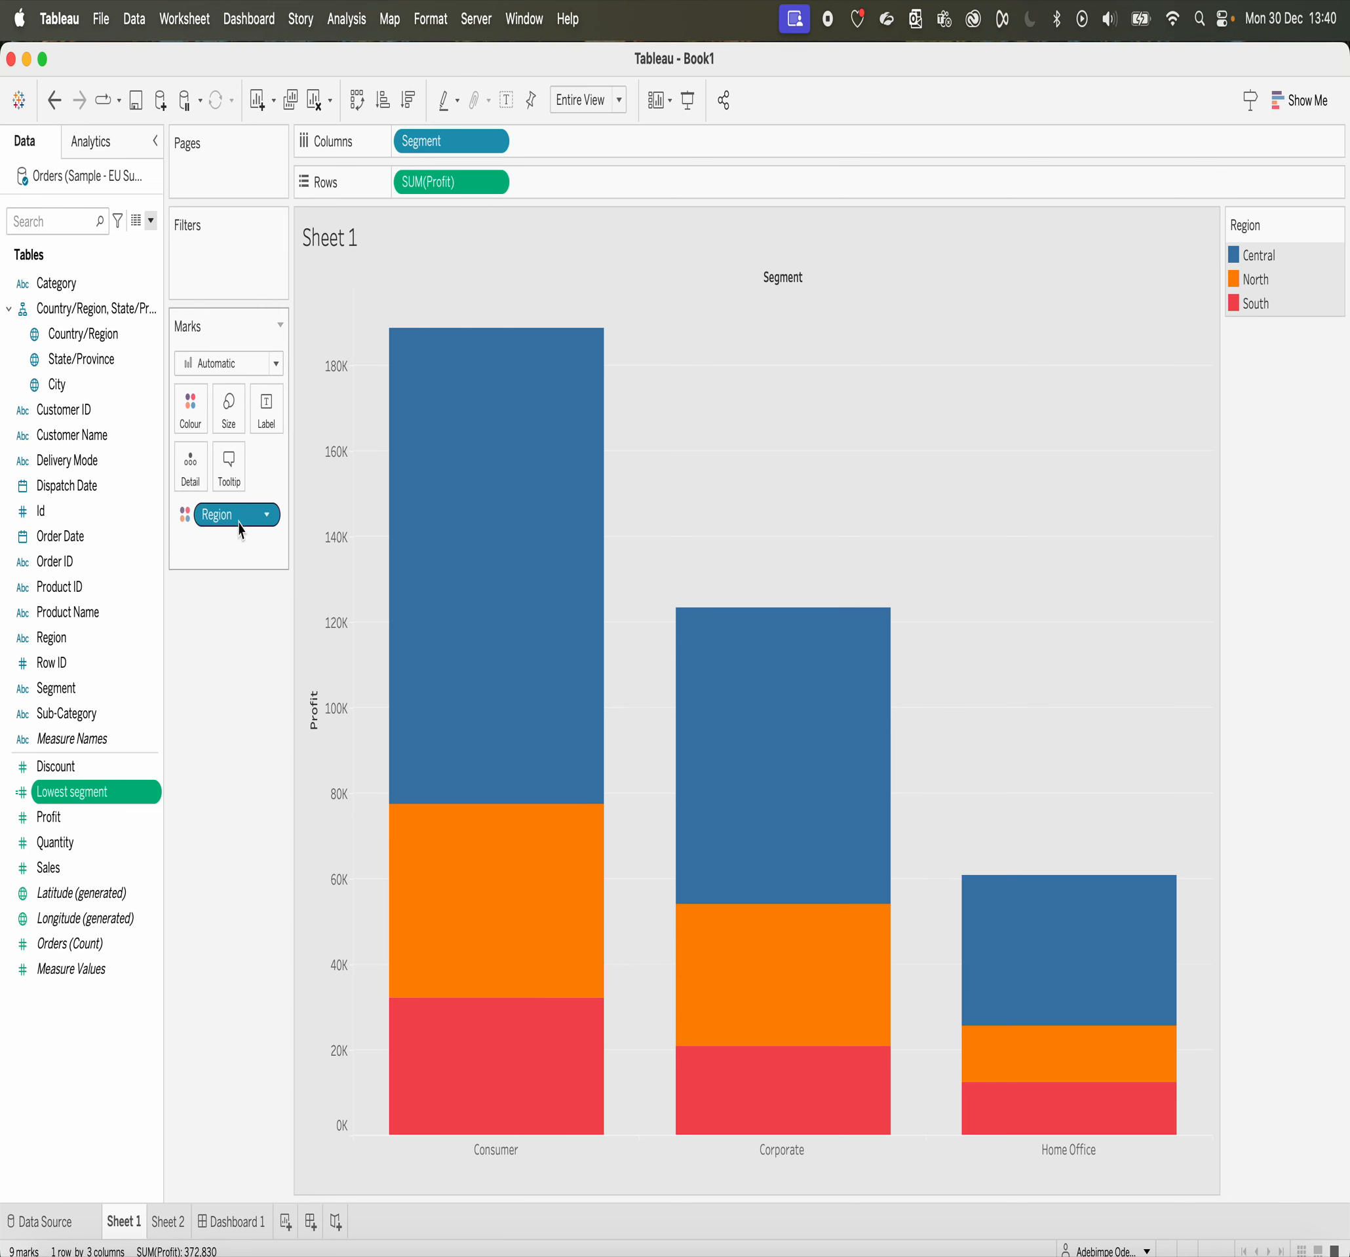
# Step: Replace Region with Lowest segment as the bars' colour field, and inspect its continuous colour settings without changing them
pyautogui.moveTo(238, 521); pyautogui.dragTo(239, 675)
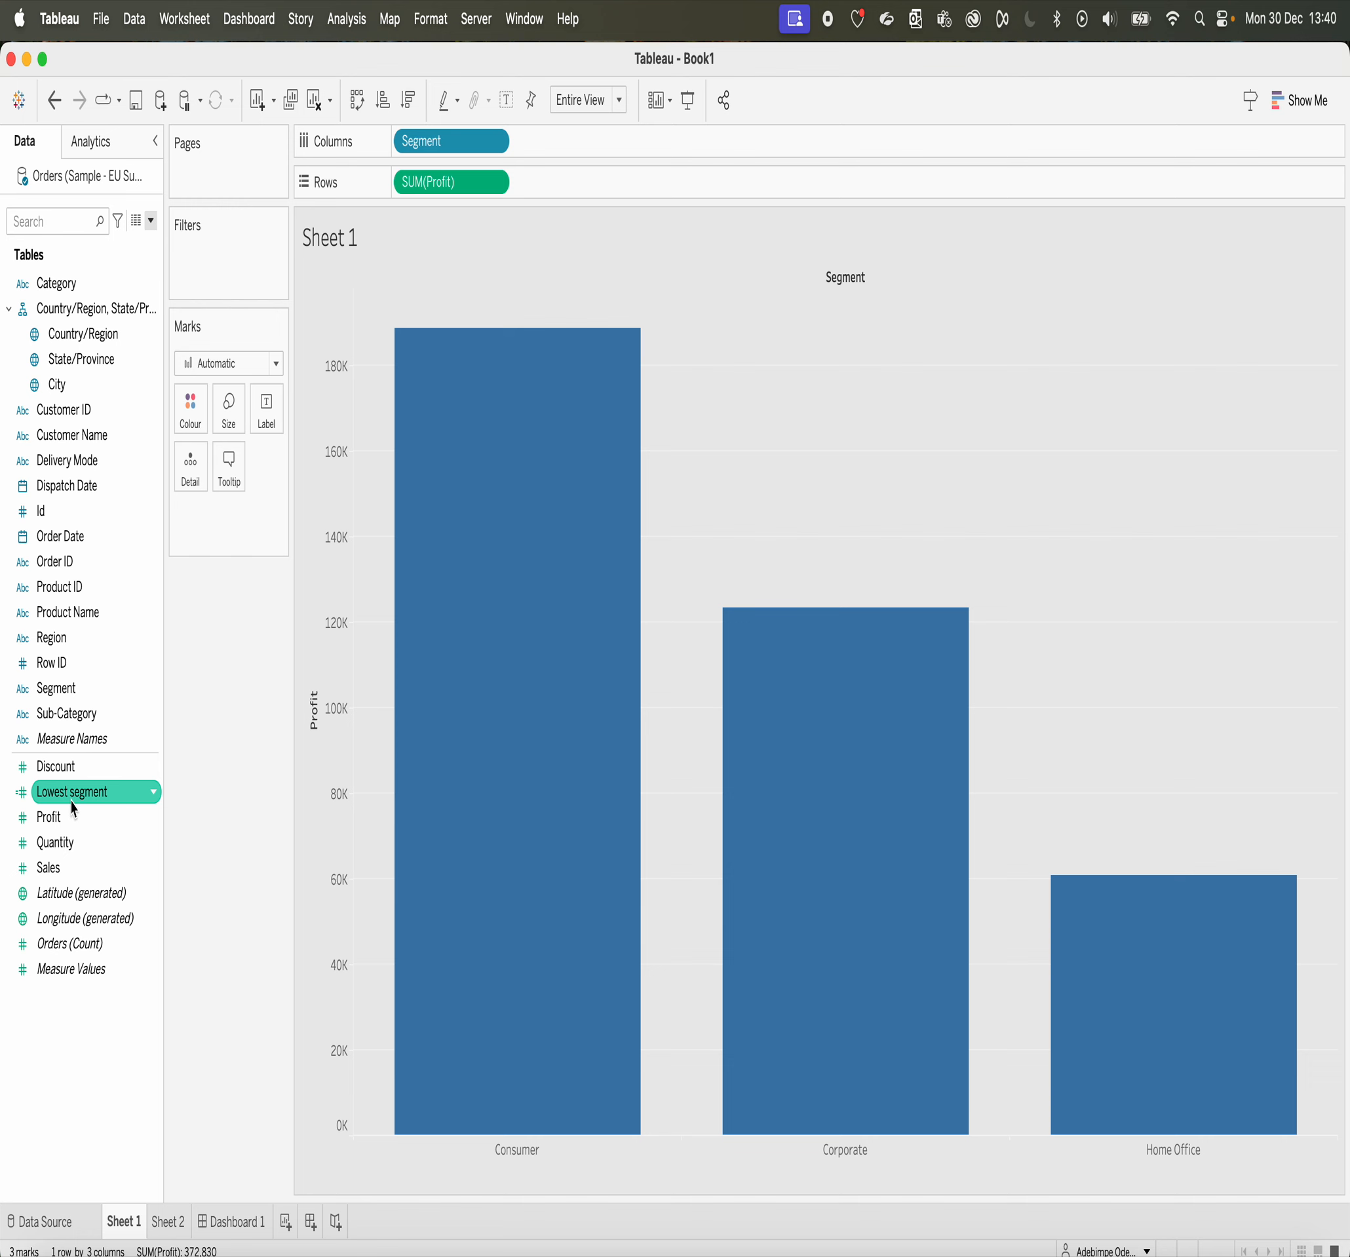
pyautogui.moveTo(74, 809); pyautogui.dragTo(194, 433)
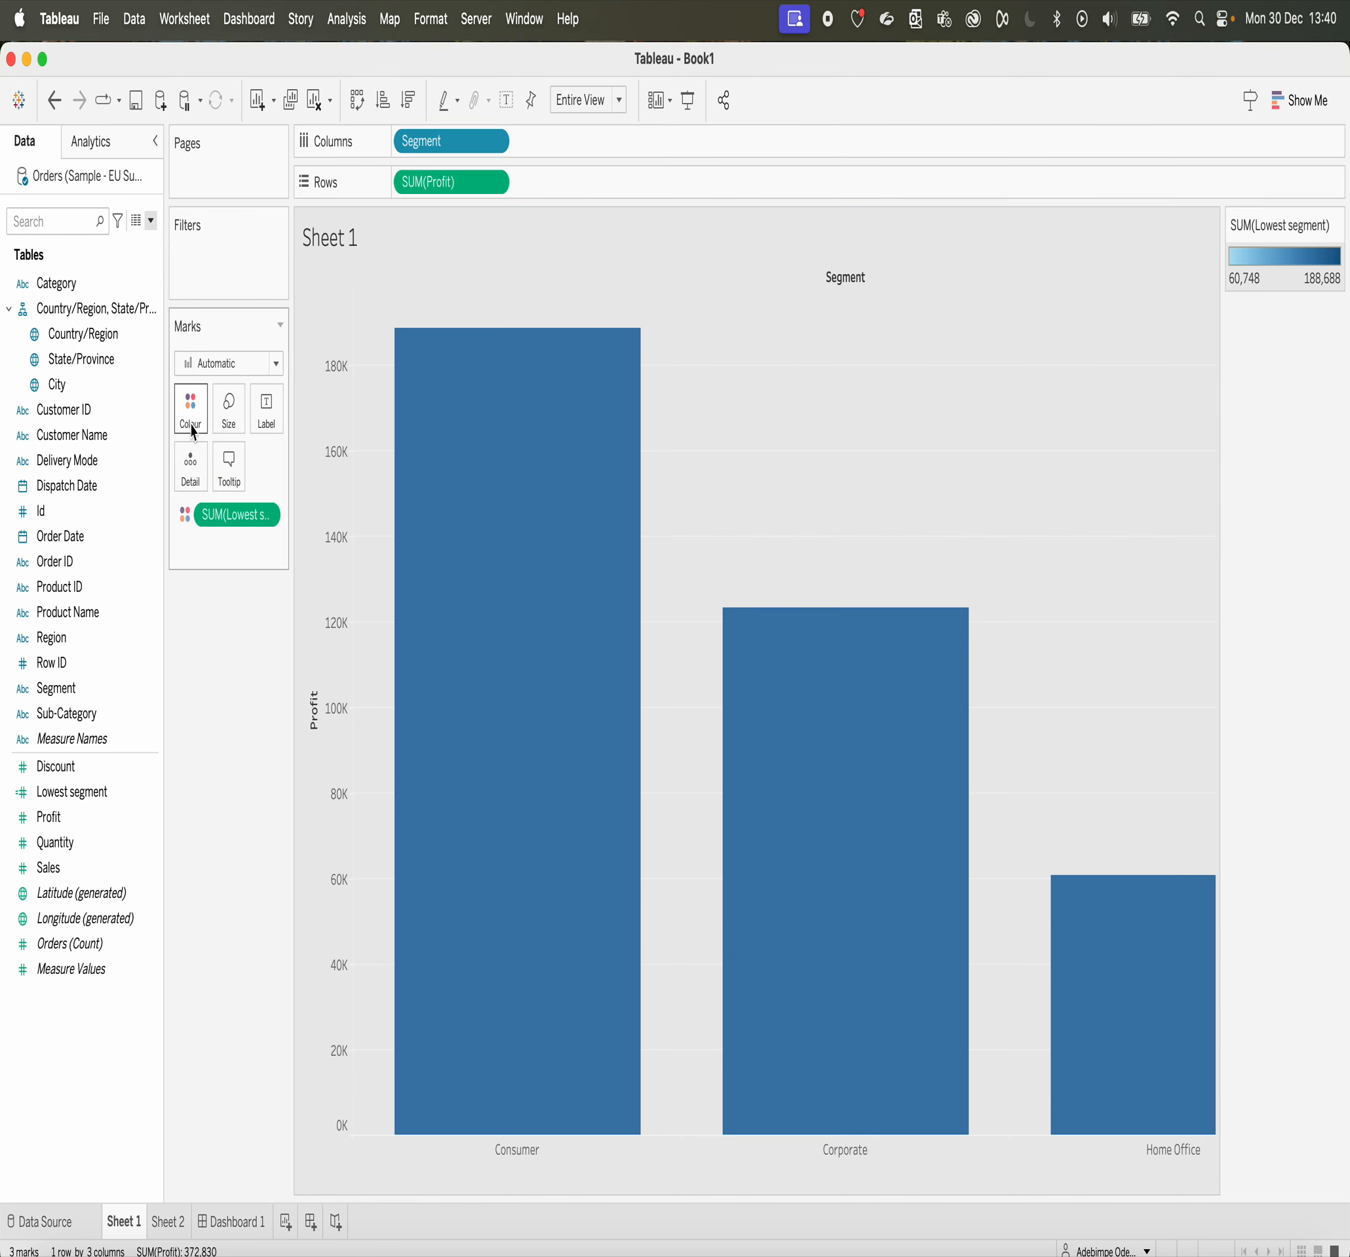
pyautogui.moveTo(781, 875)
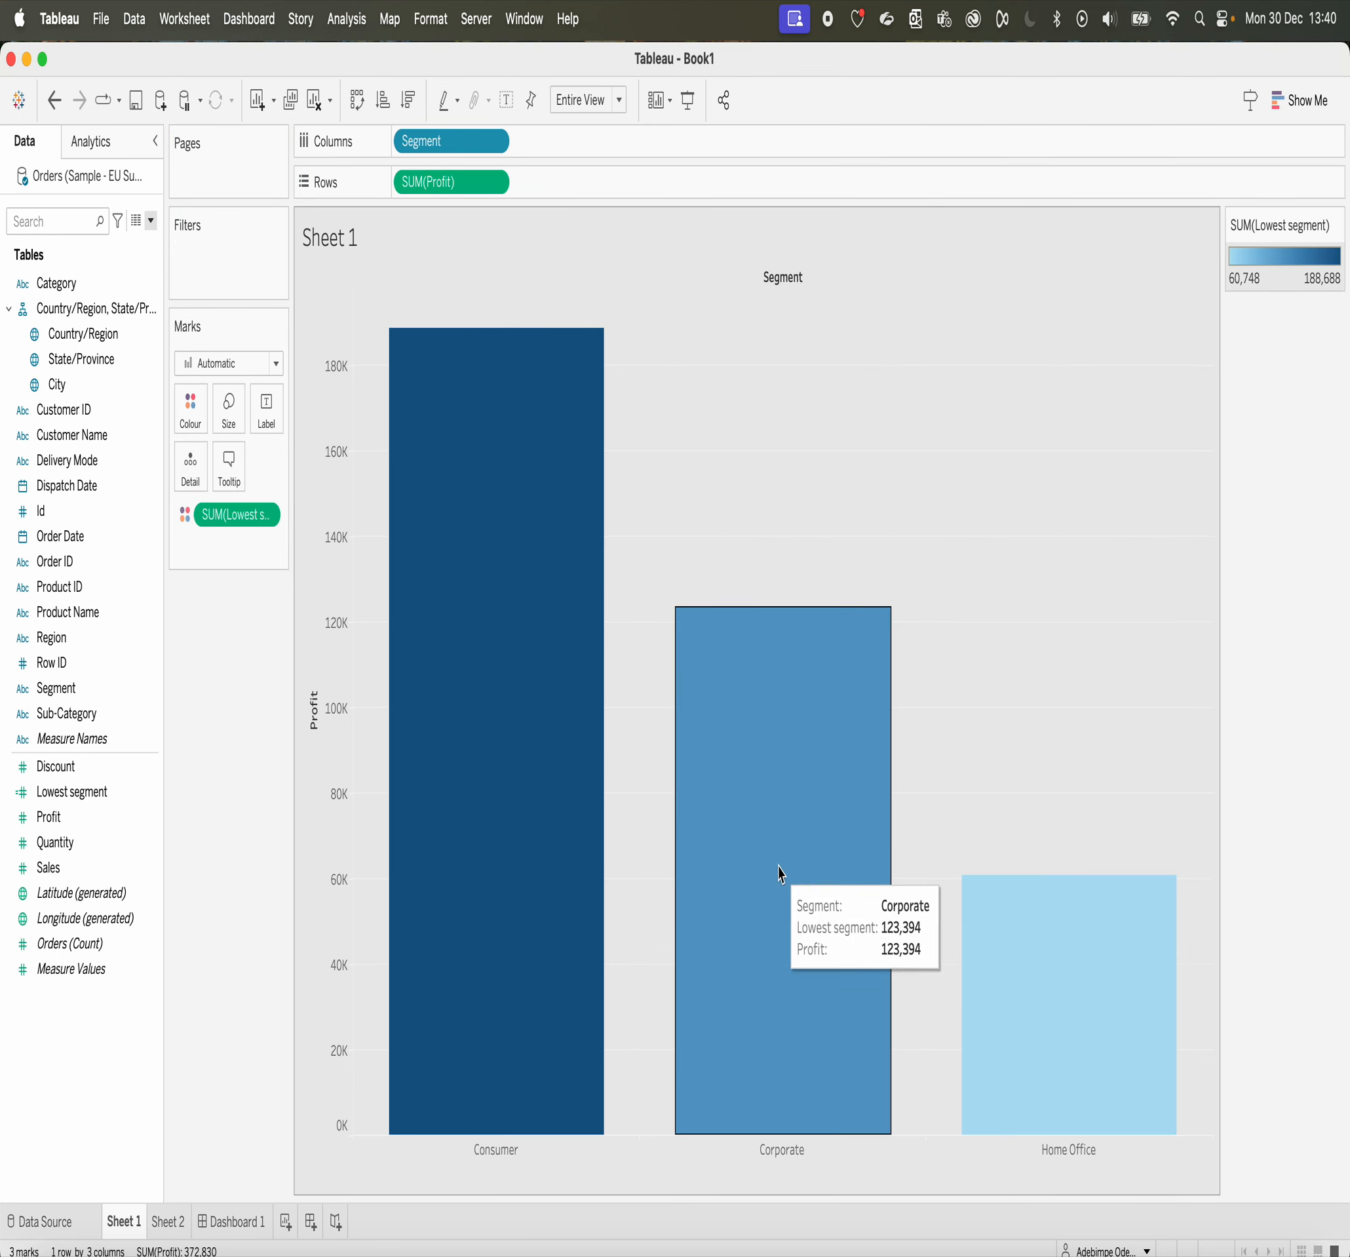
pyautogui.moveTo(1006, 1024)
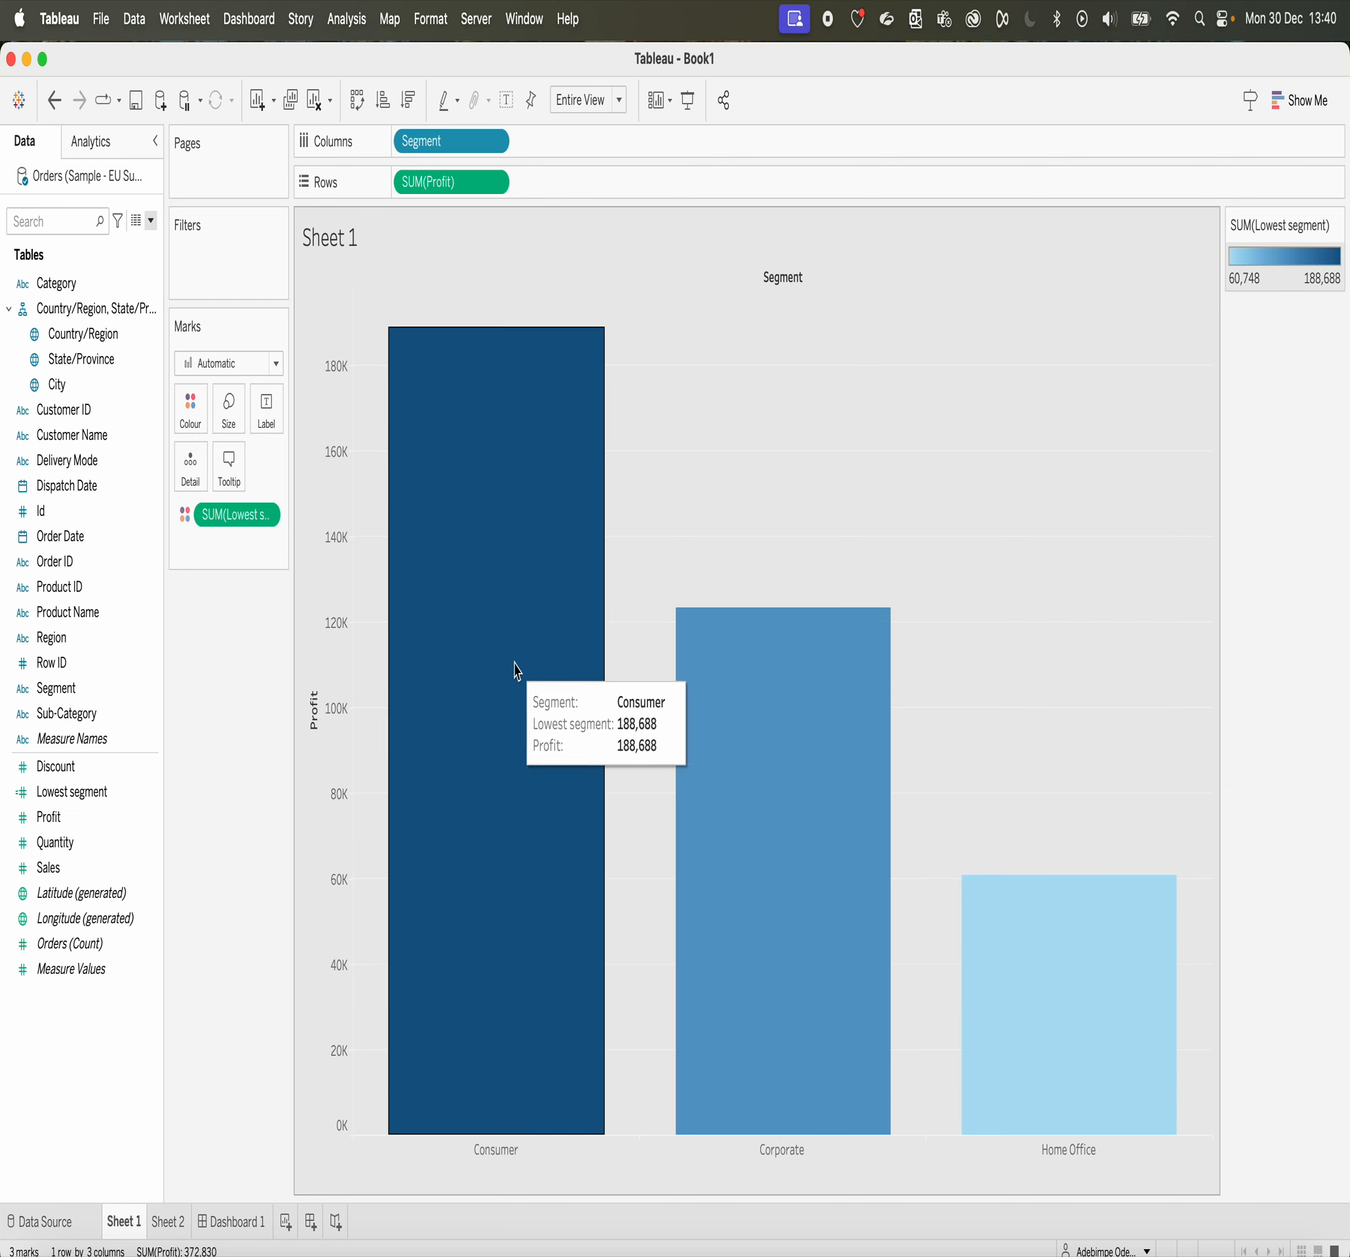
pyautogui.click(197, 415)
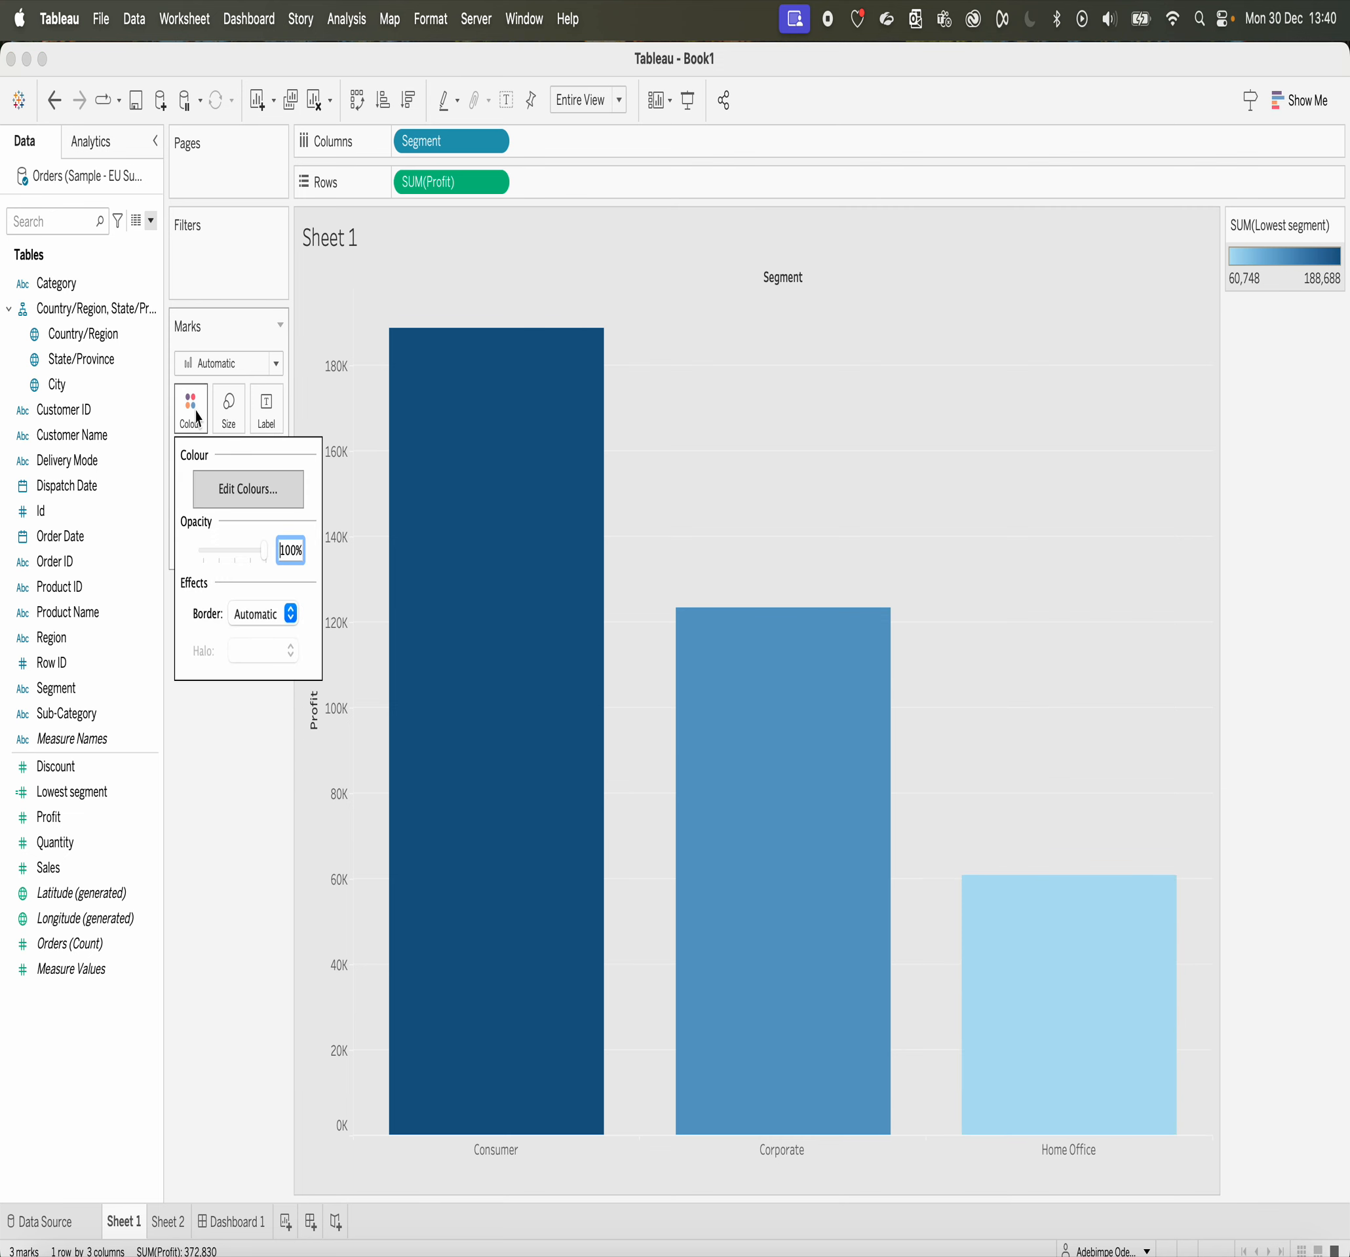
pyautogui.click(243, 488)
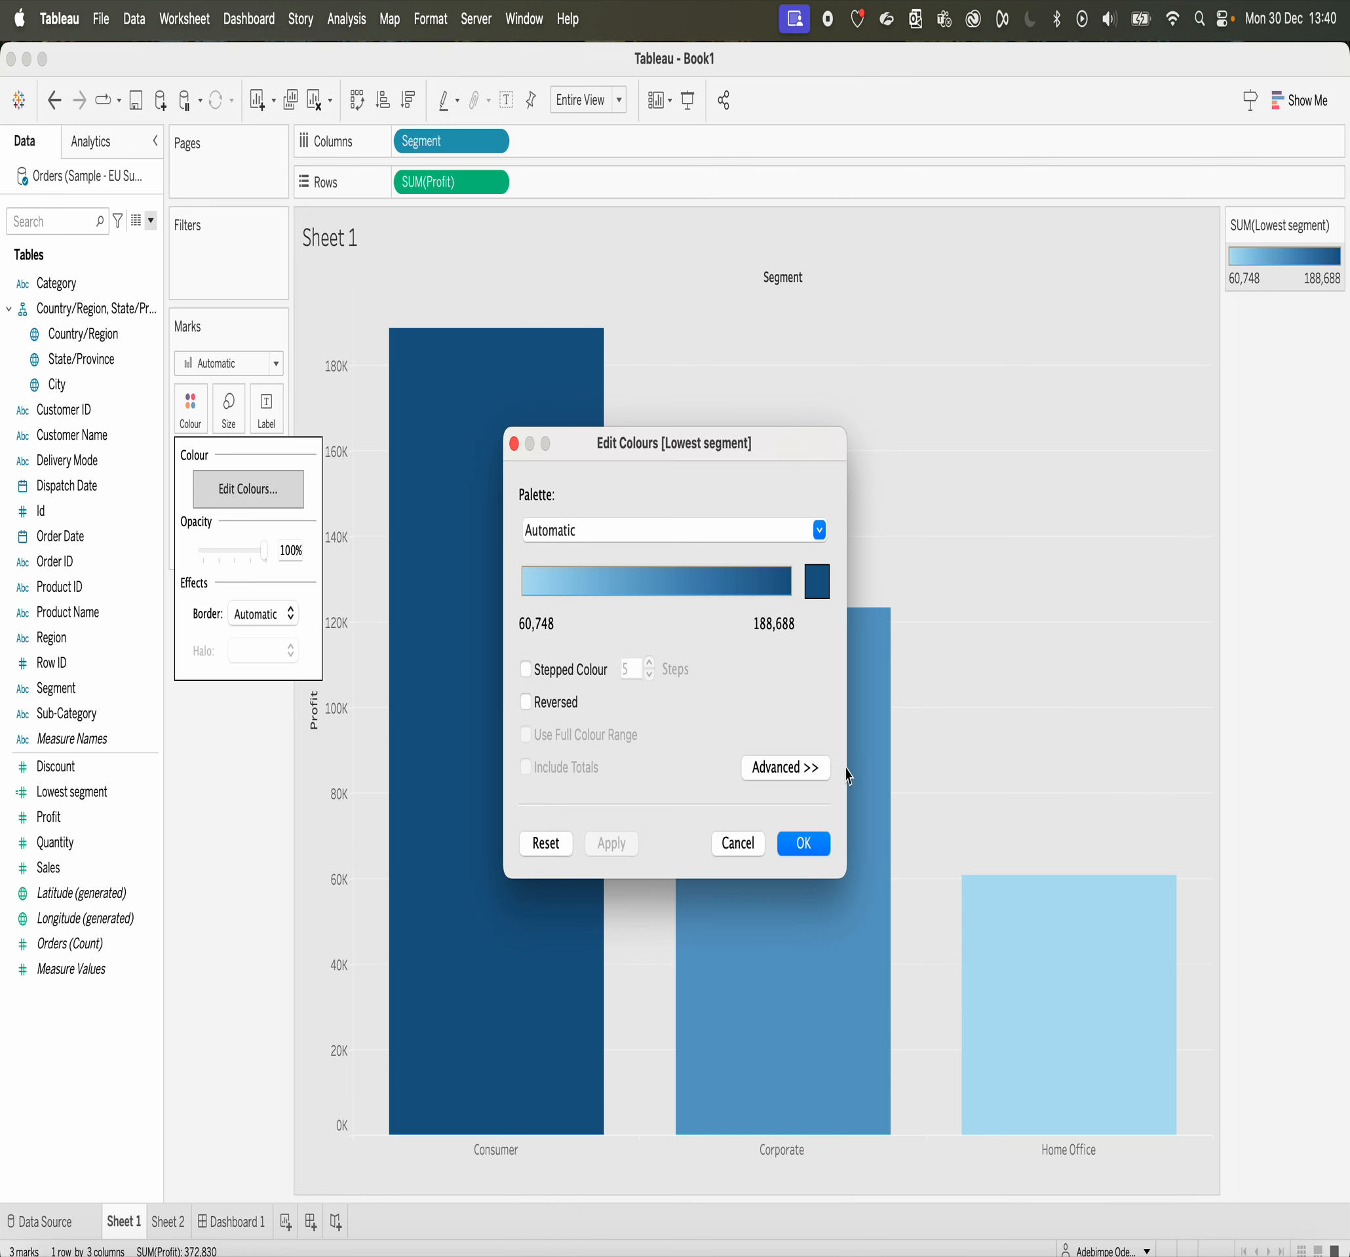
pyautogui.click(738, 843)
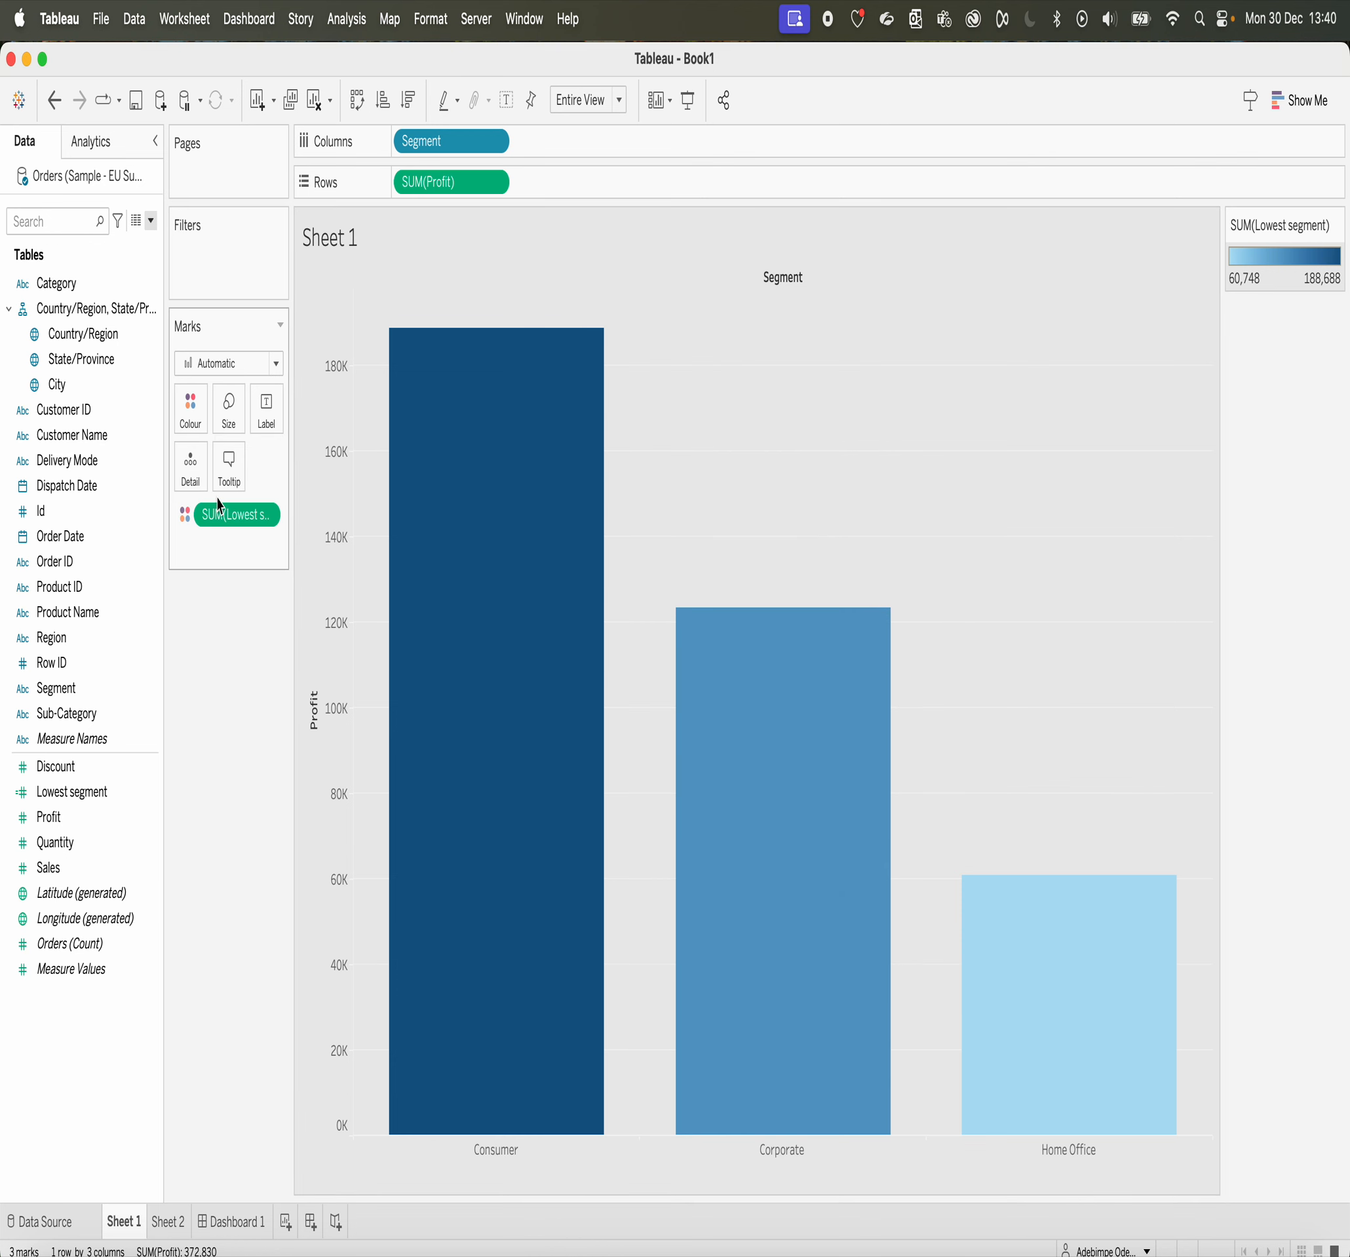
# Step: Remove Lowest segment from the bars' colour, convert the field to discrete, and colour the bars by it again
pyautogui.moveTo(219, 507); pyautogui.dragTo(202, 784)
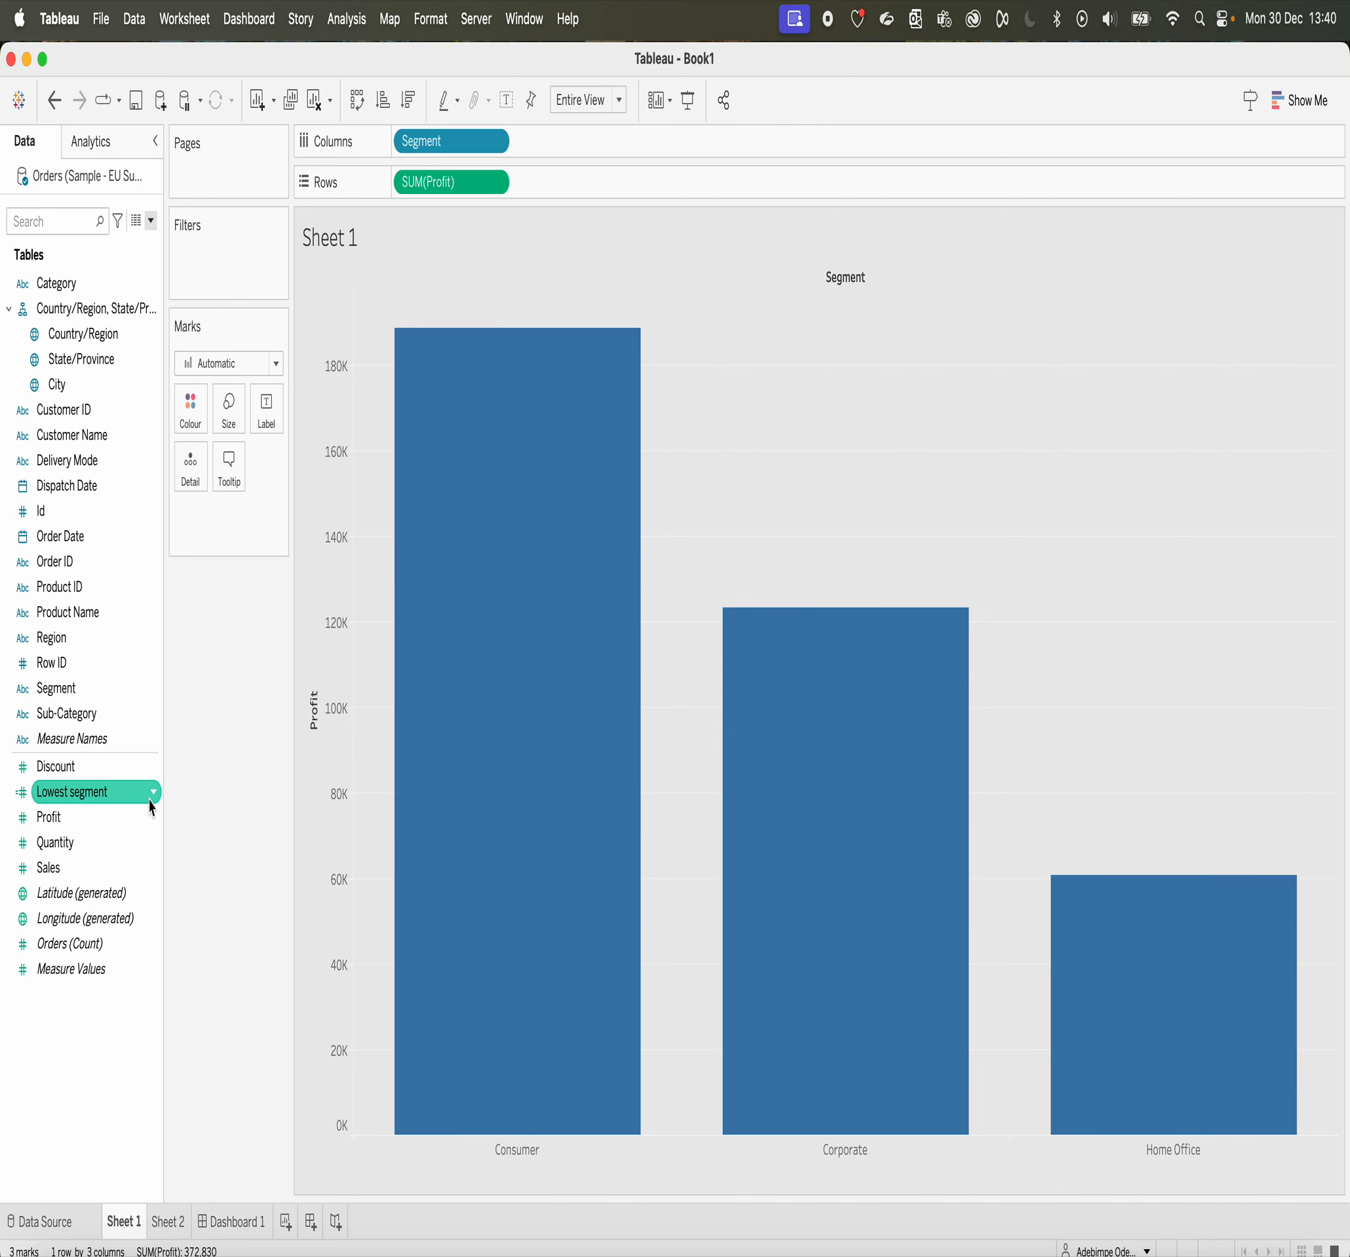
pyautogui.click(155, 791)
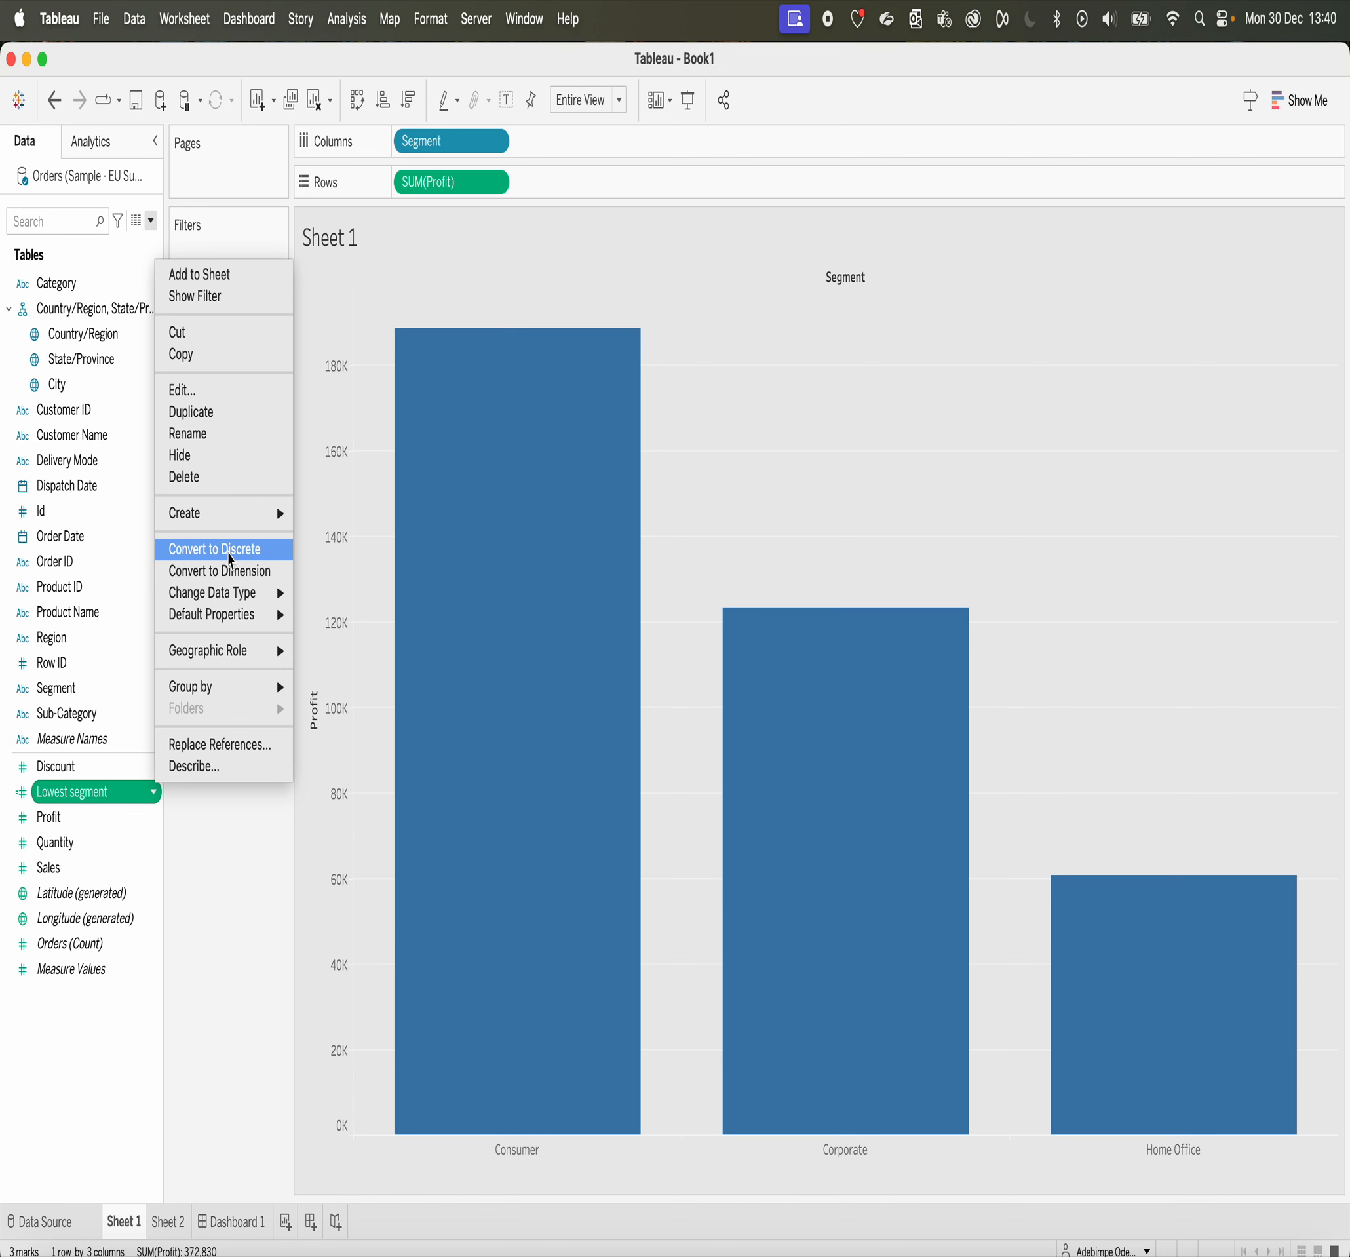
pyautogui.click(230, 559)
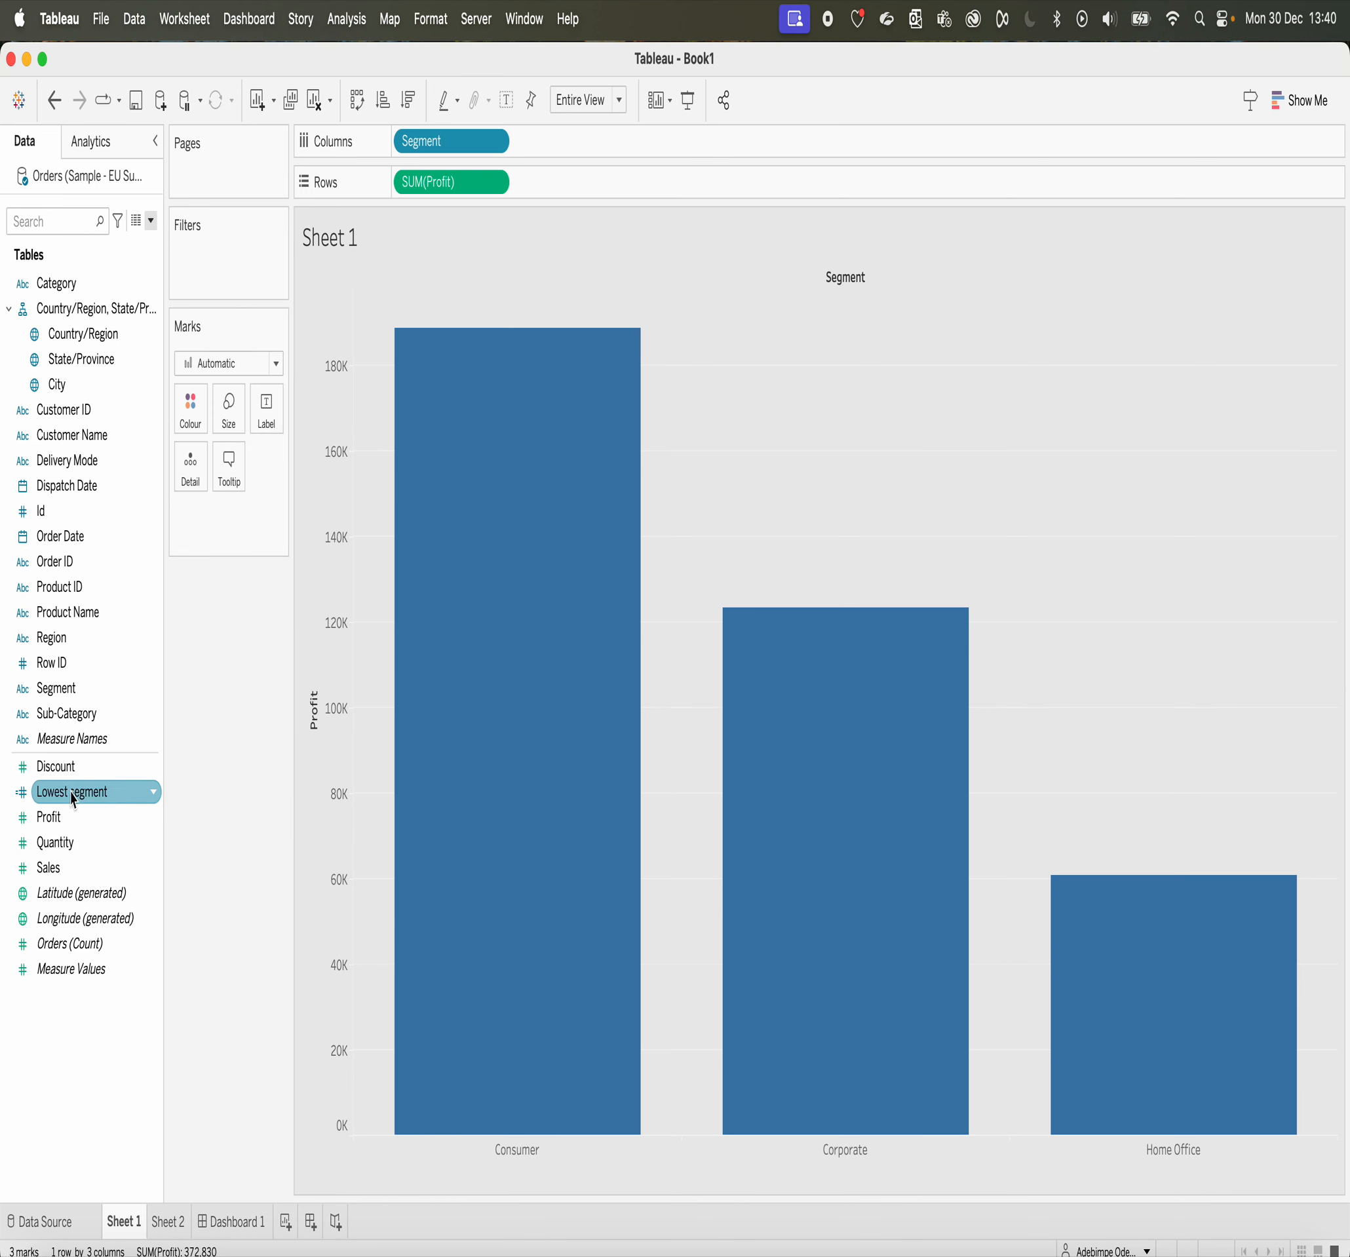
pyautogui.moveTo(74, 799); pyautogui.dragTo(192, 406)
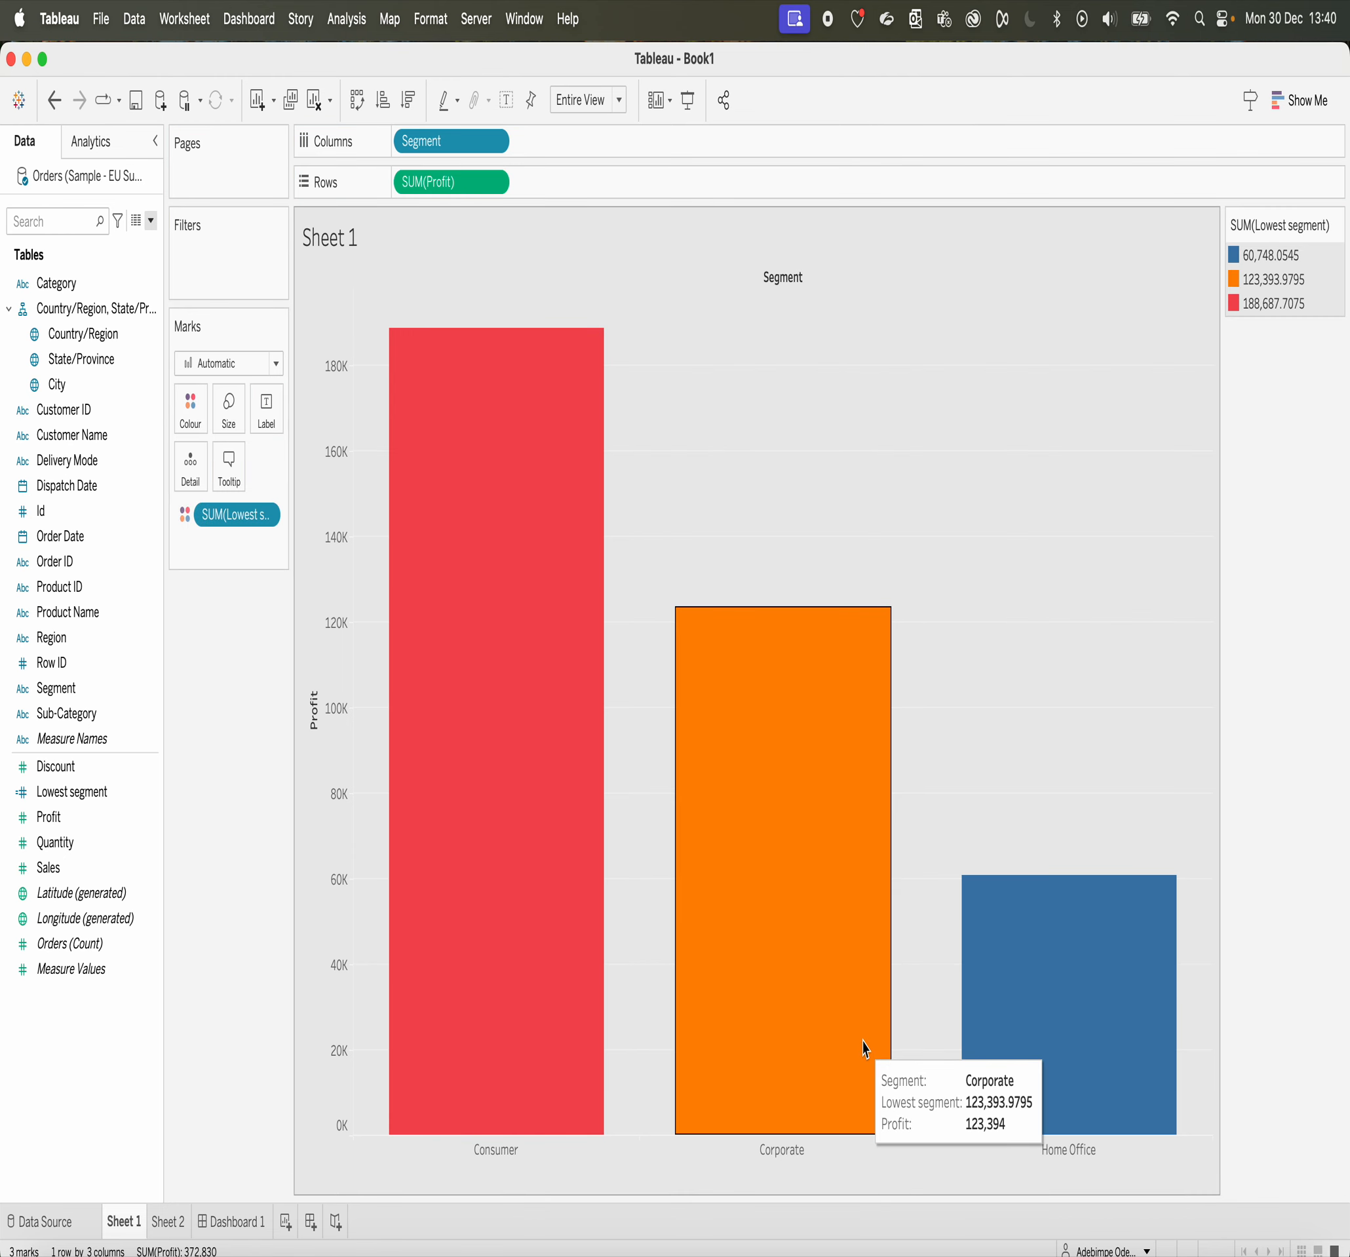
# Step: Recolour the Home Office bar with the lightest shade of the Grey palette and the Corporate bar with the next shade
pyautogui.click(193, 422)
pyautogui.click(221, 488)
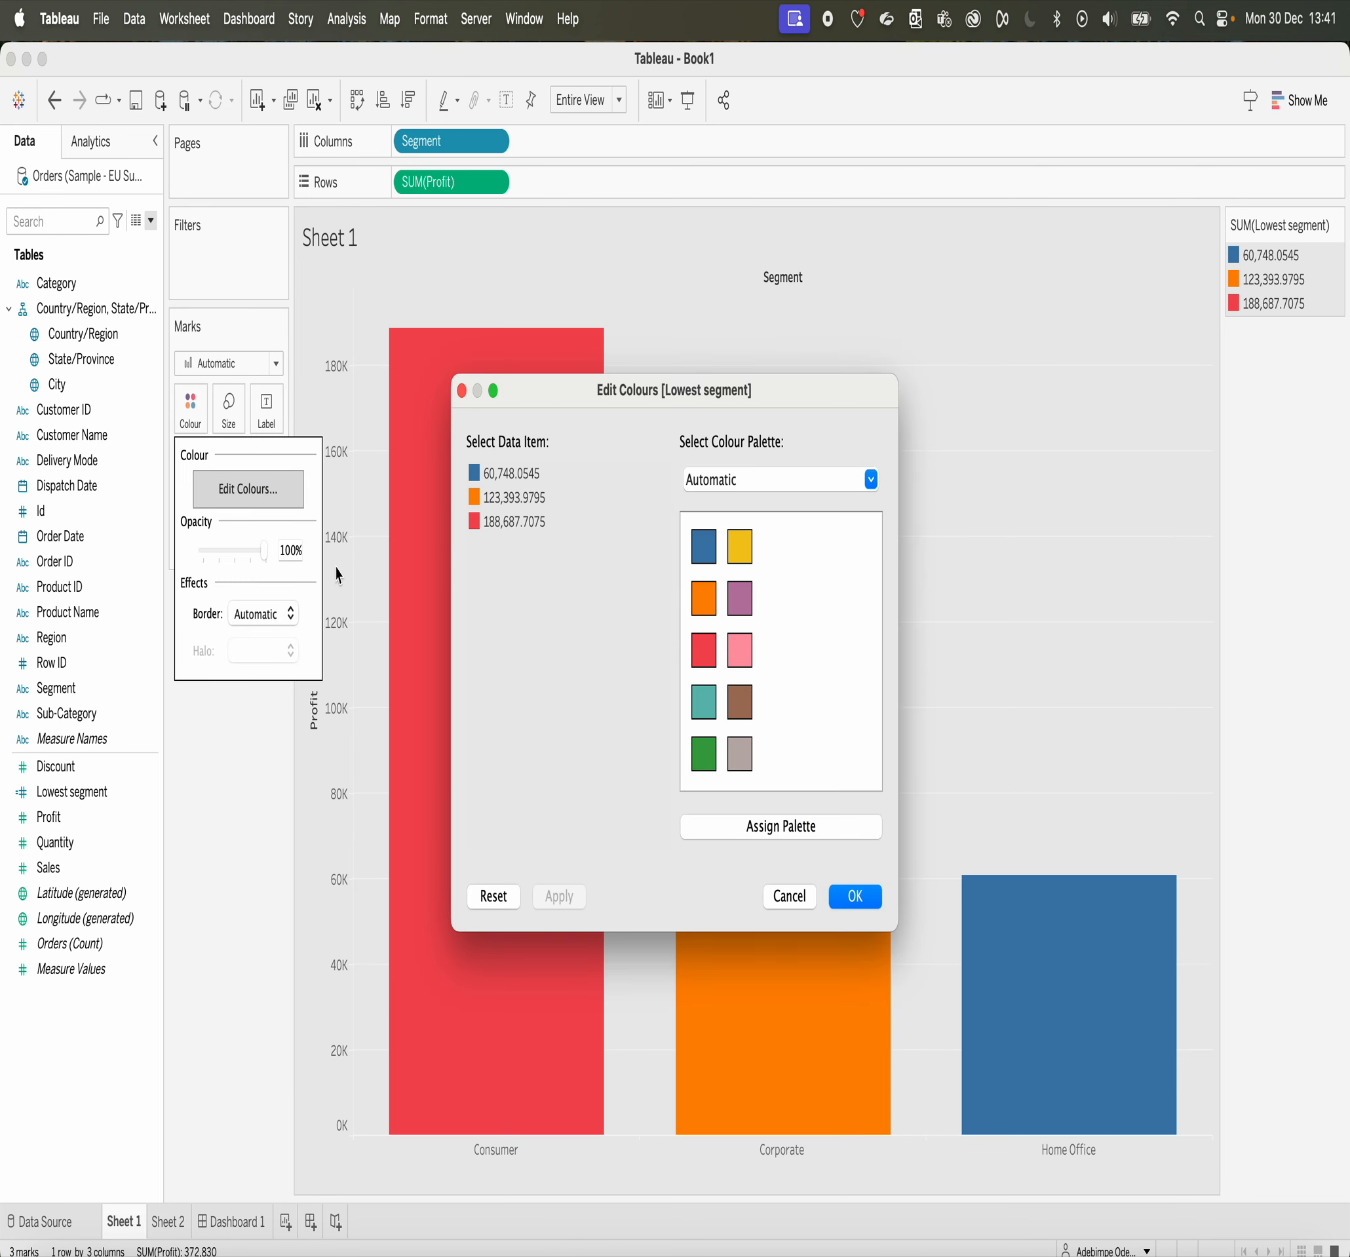
pyautogui.click(502, 527)
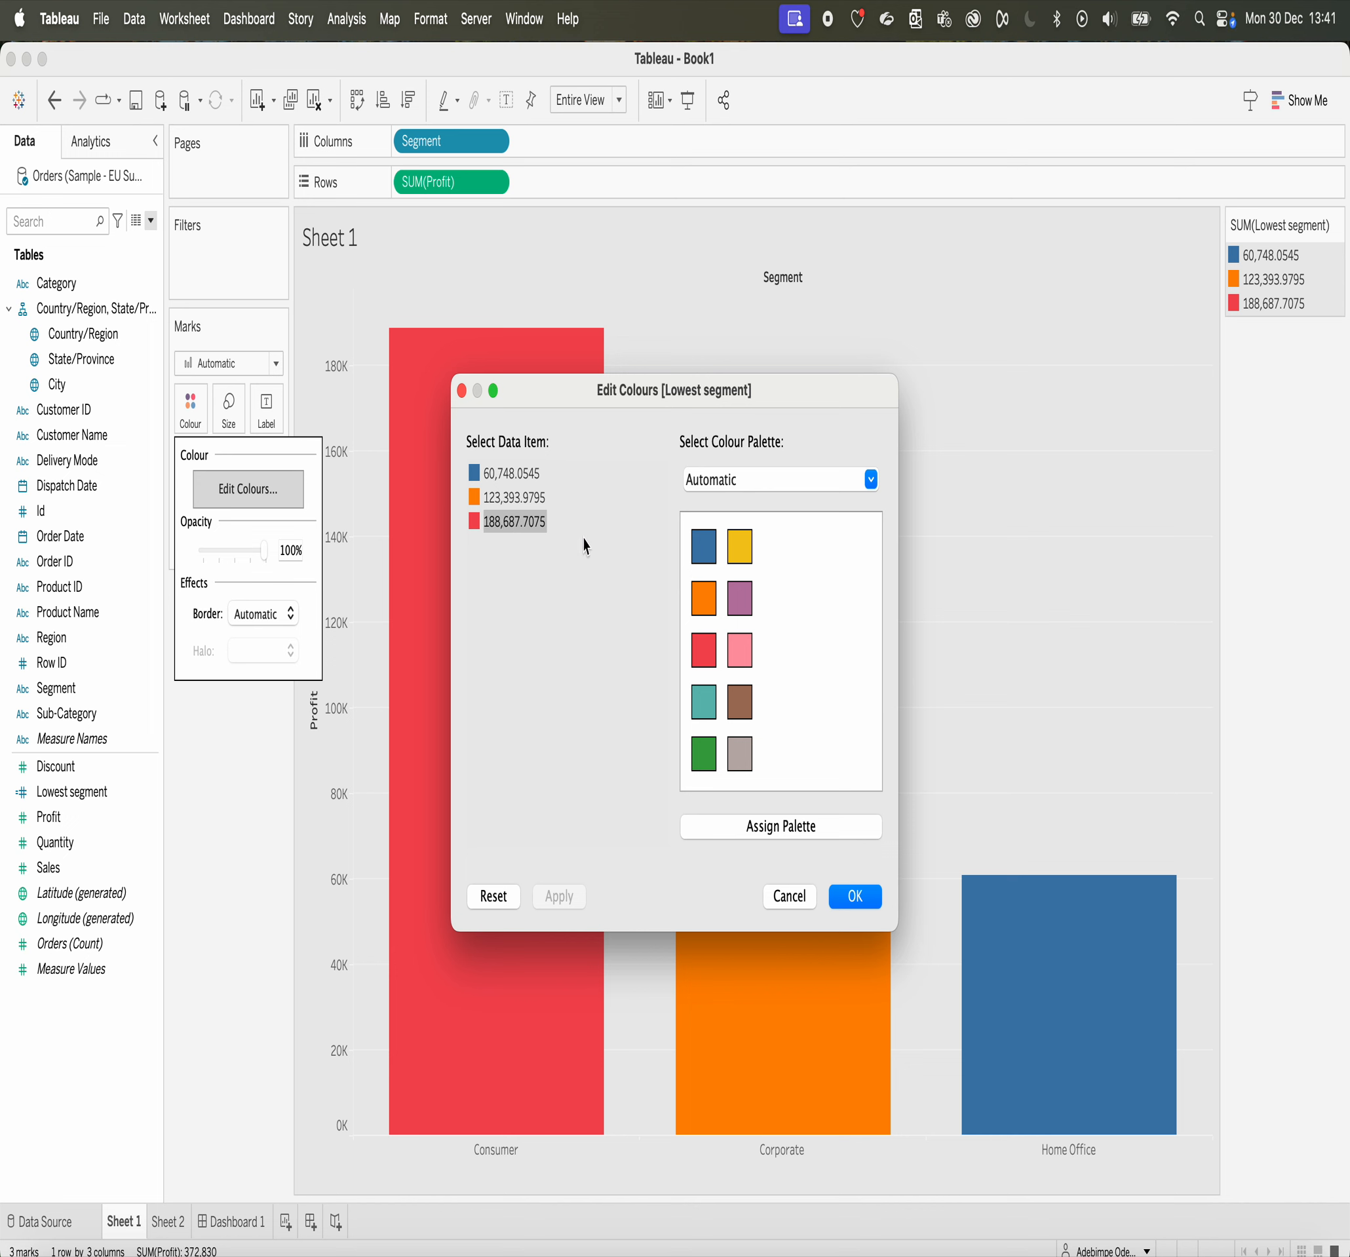
pyautogui.click(528, 473)
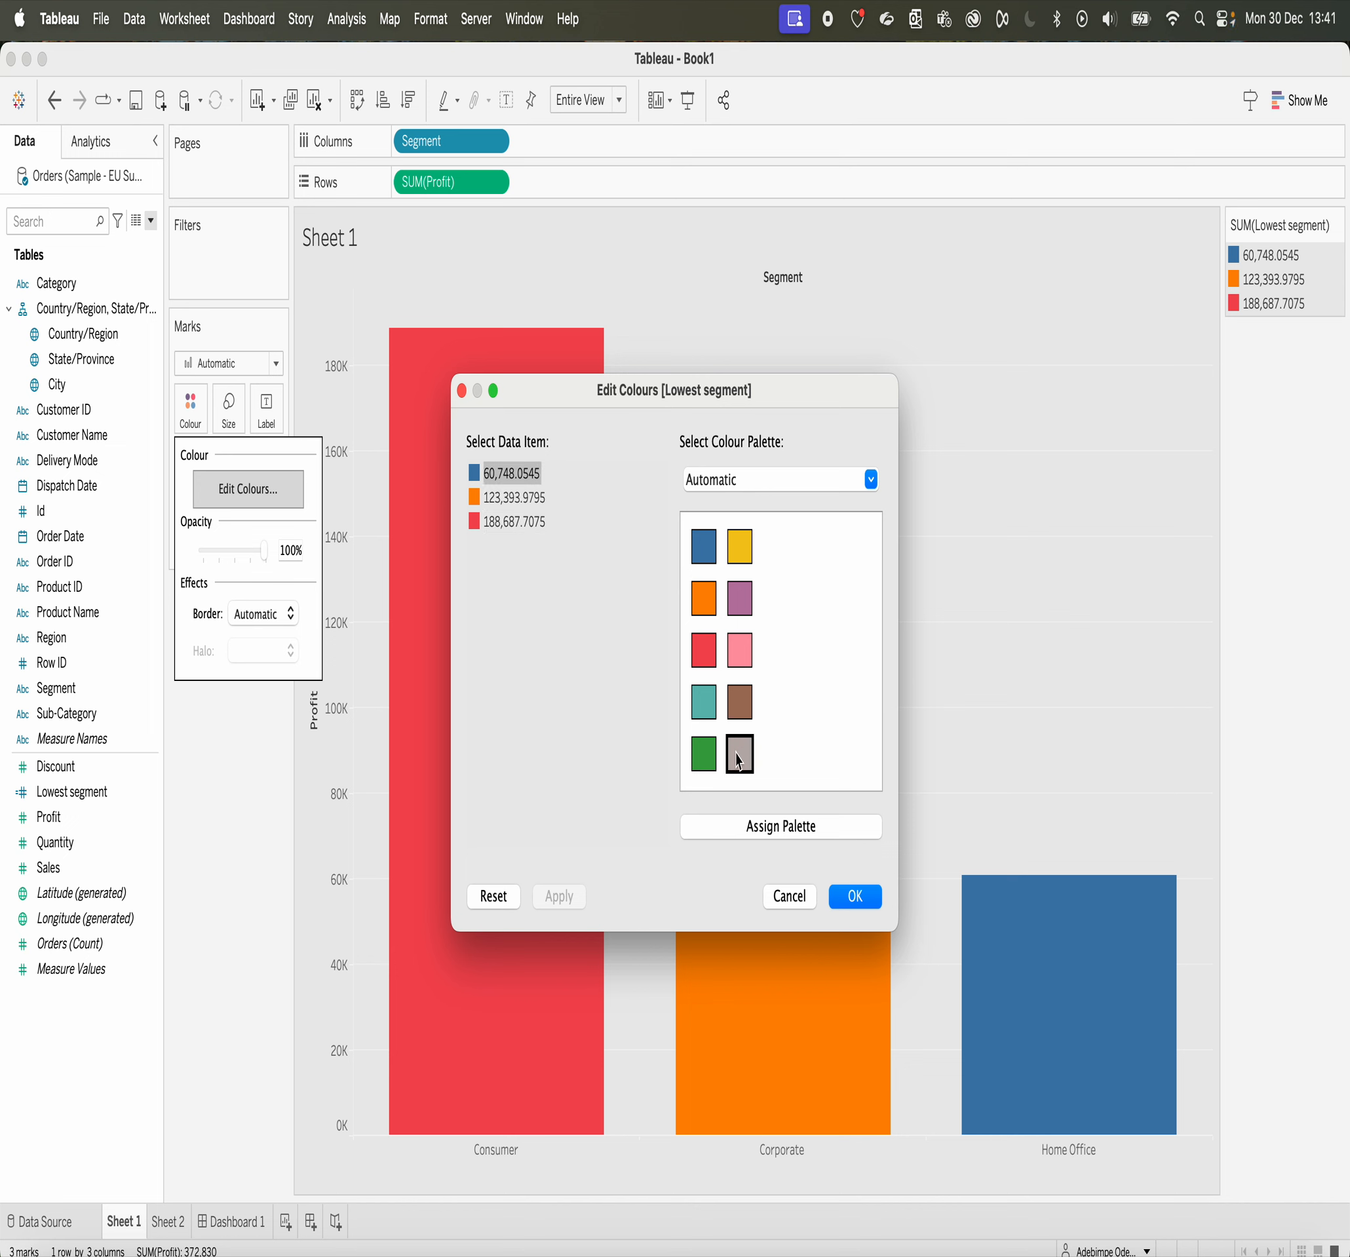
pyautogui.click(870, 479)
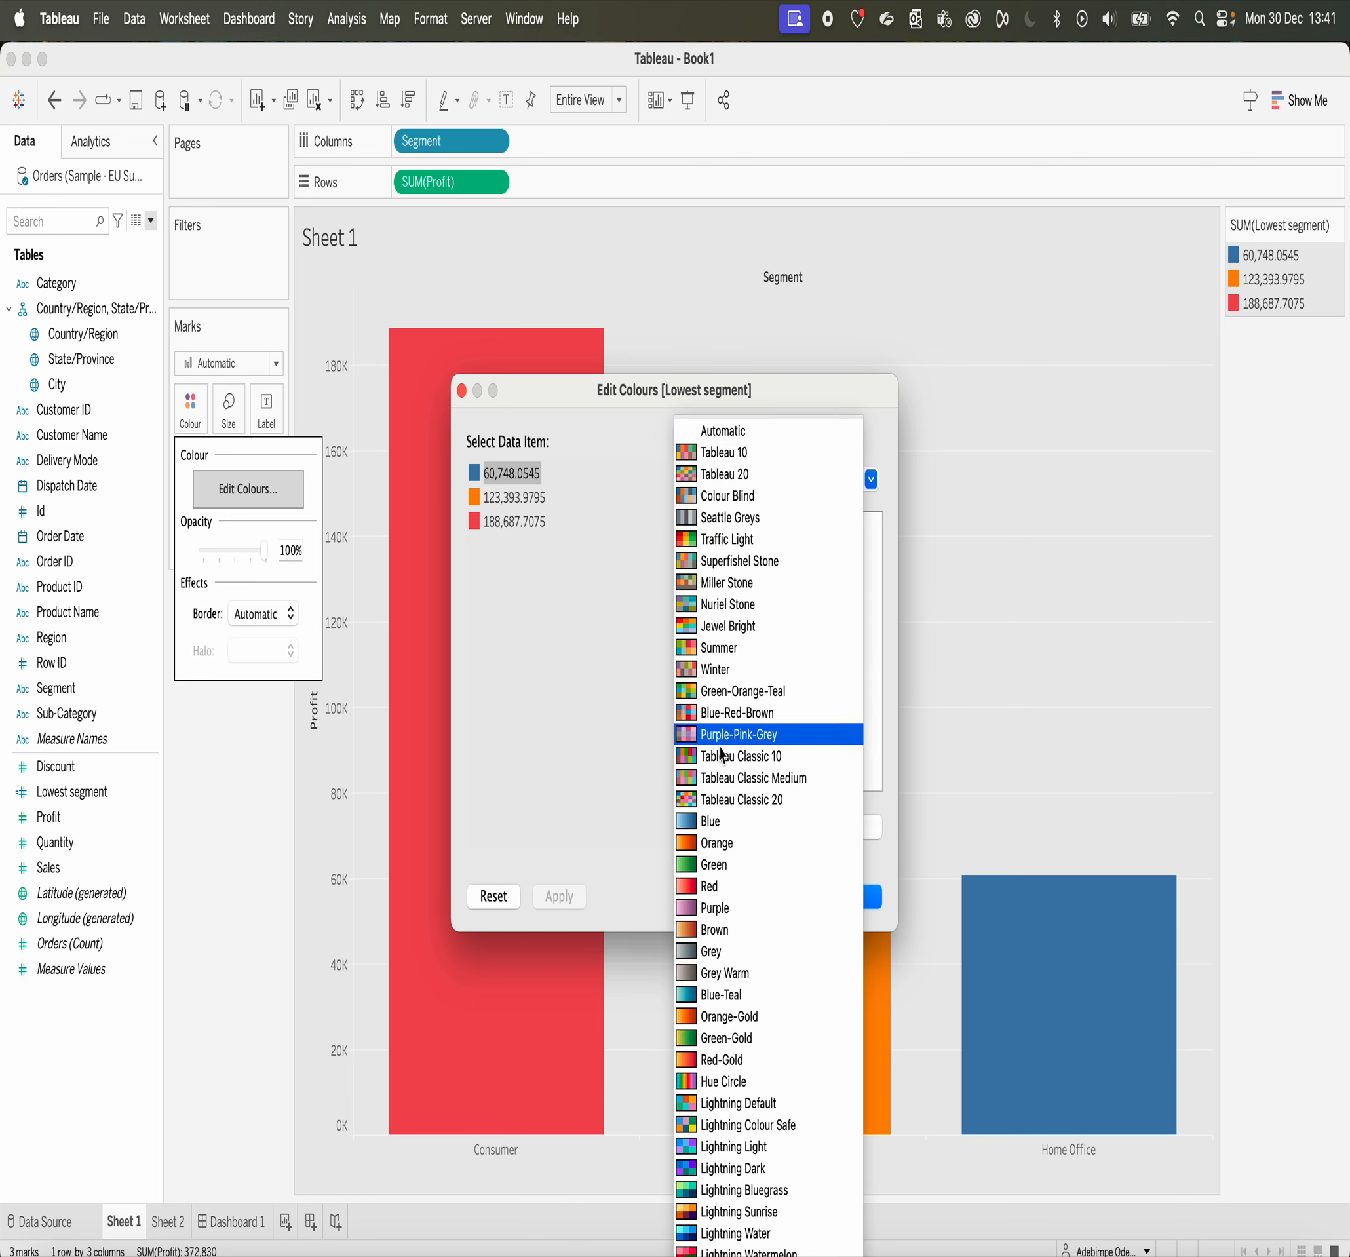
pyautogui.click(710, 951)
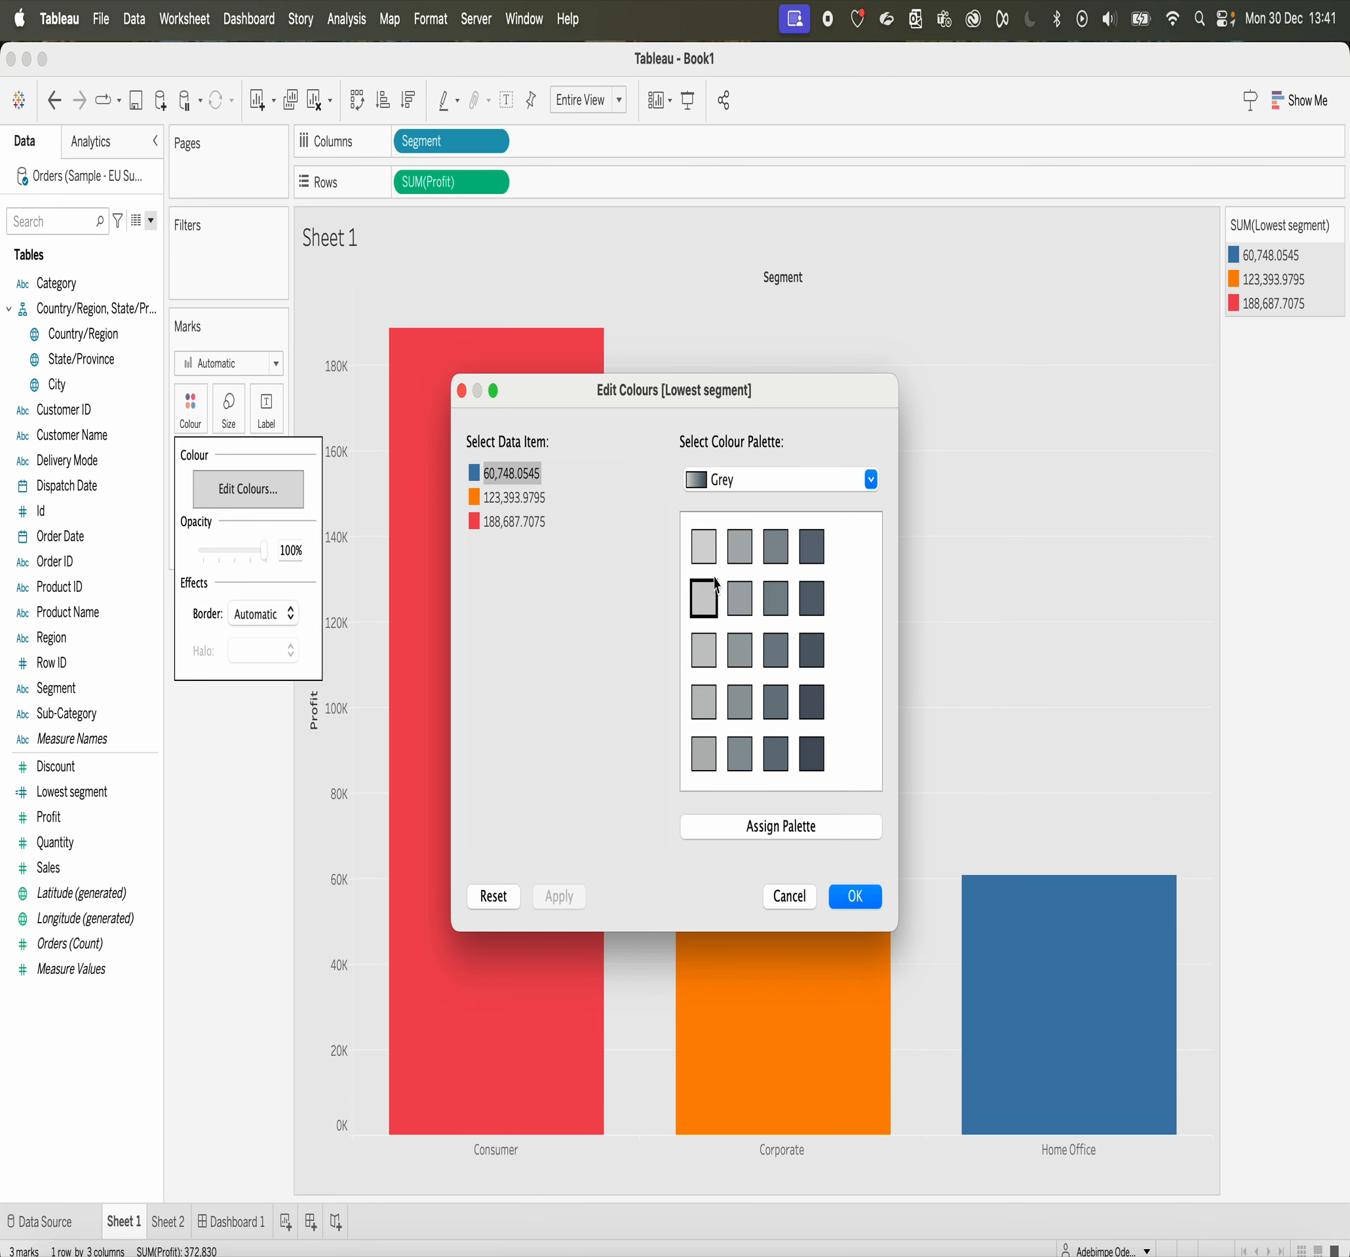
pyautogui.click(702, 544)
pyautogui.click(503, 498)
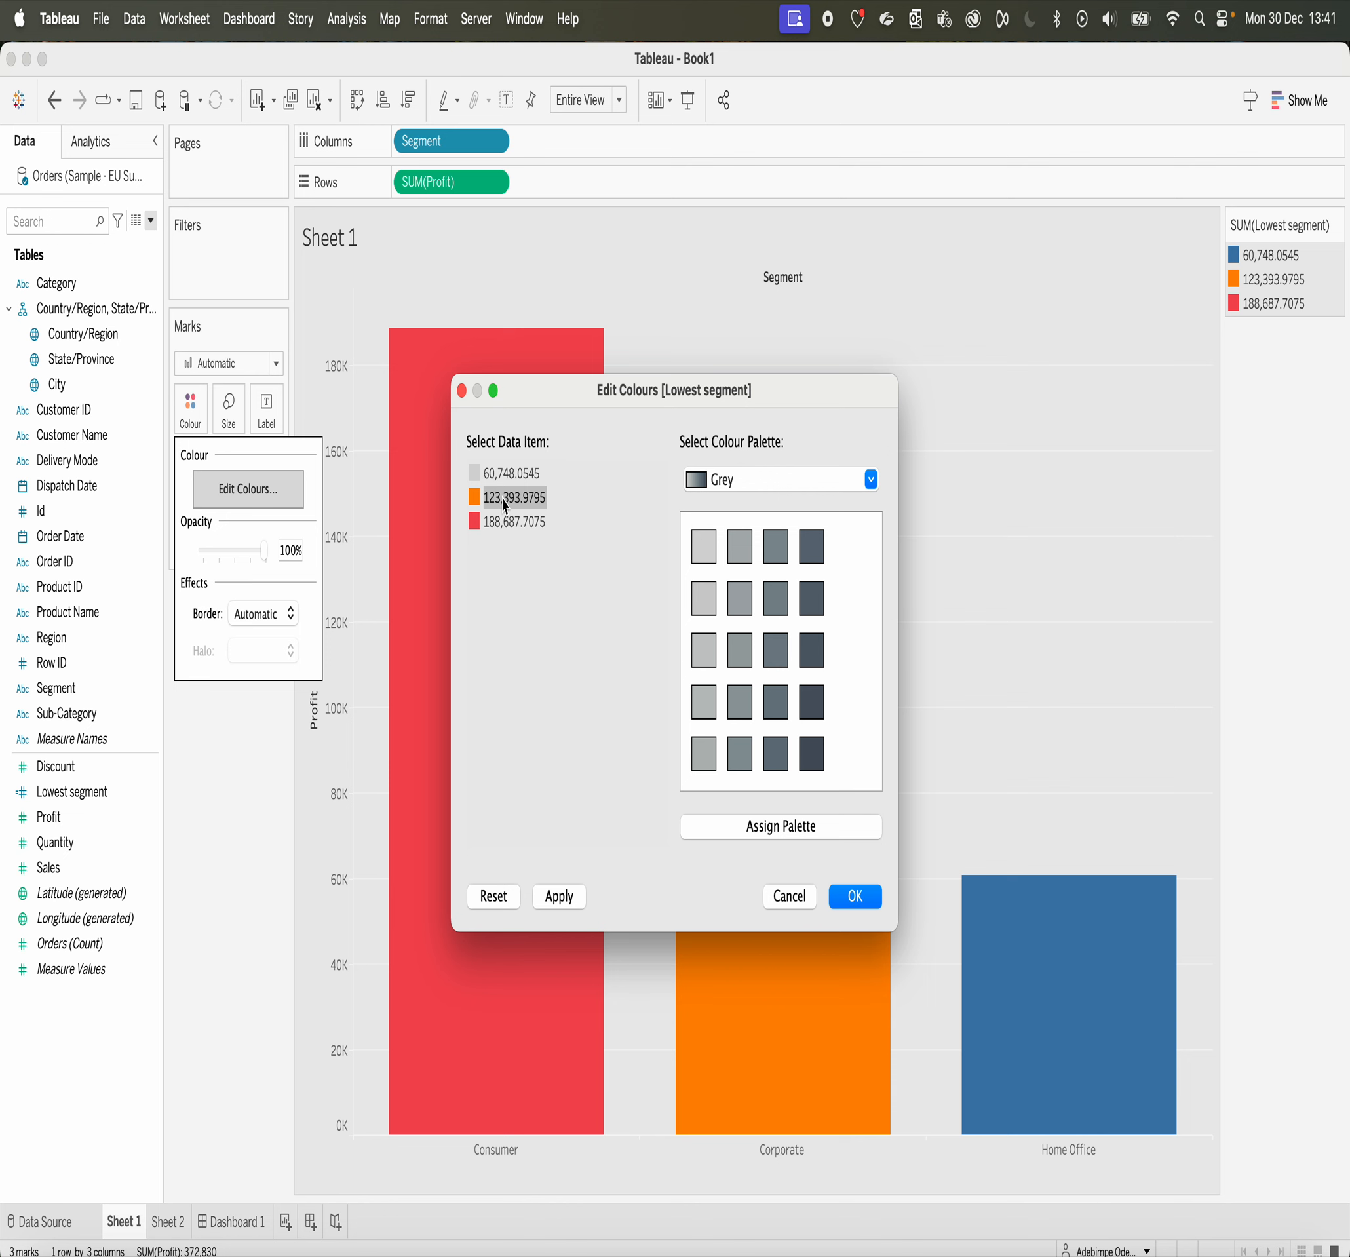
pyautogui.click(705, 603)
pyautogui.click(859, 896)
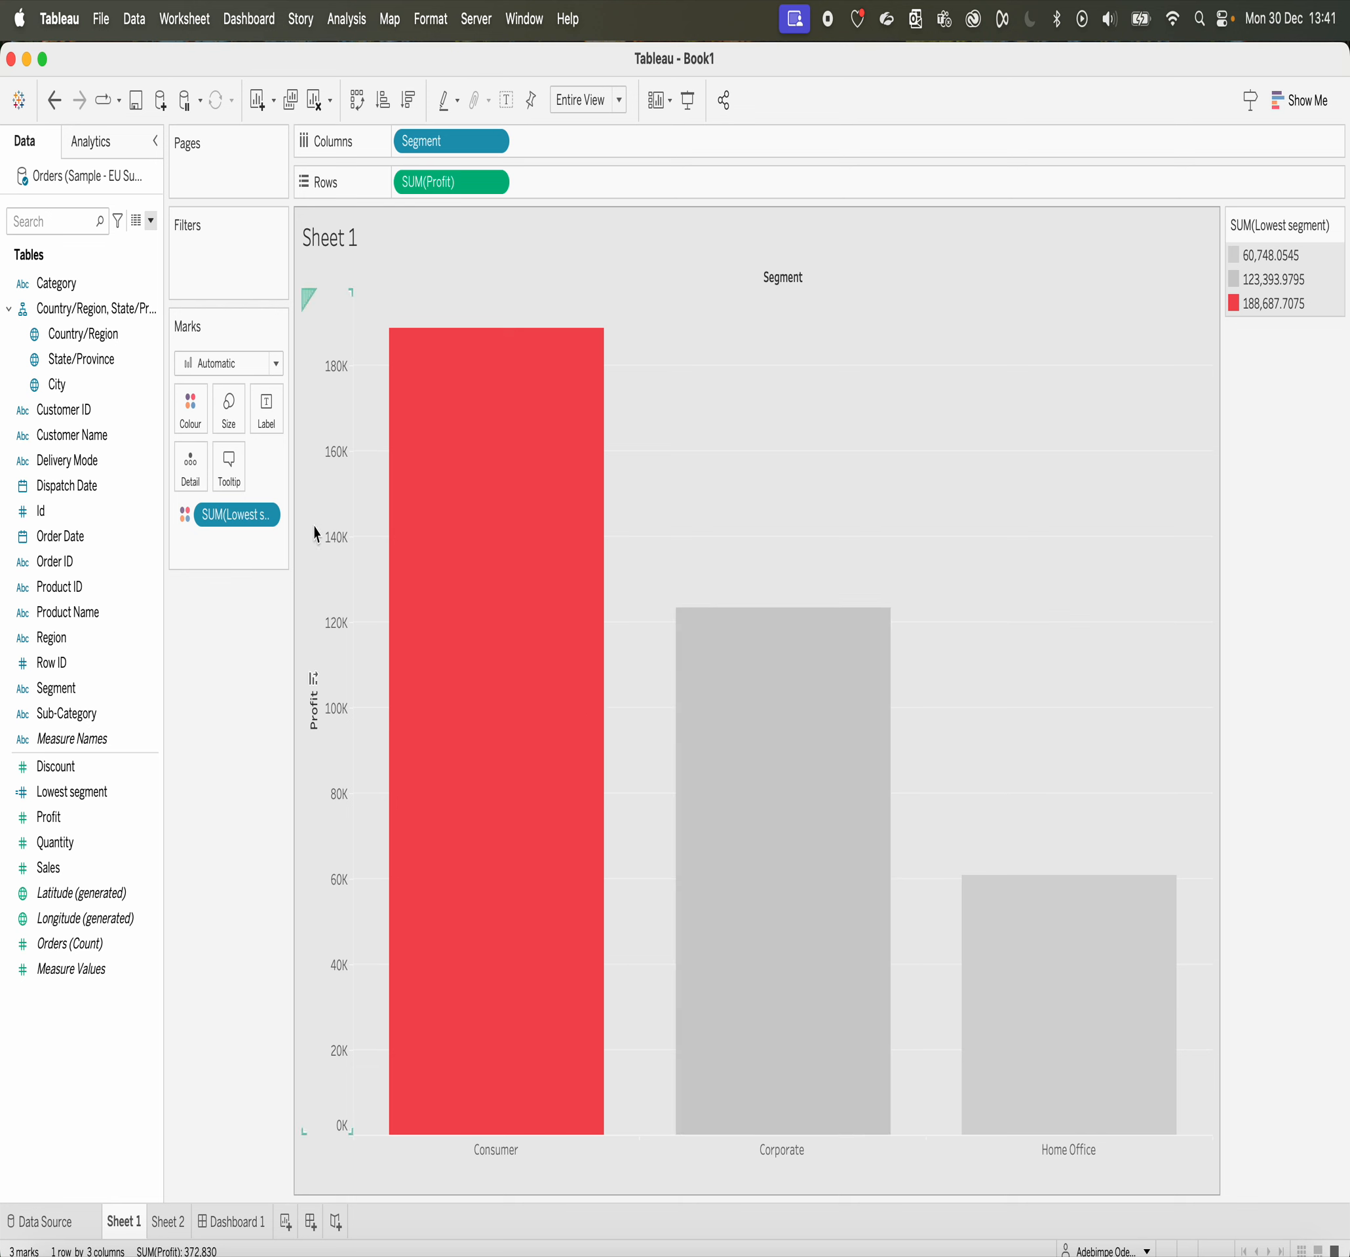
# Step: Assign the lightest shade of the Grey palette to the Consumer and Corporate values of Lowest segment
pyautogui.click(199, 416)
pyautogui.click(243, 500)
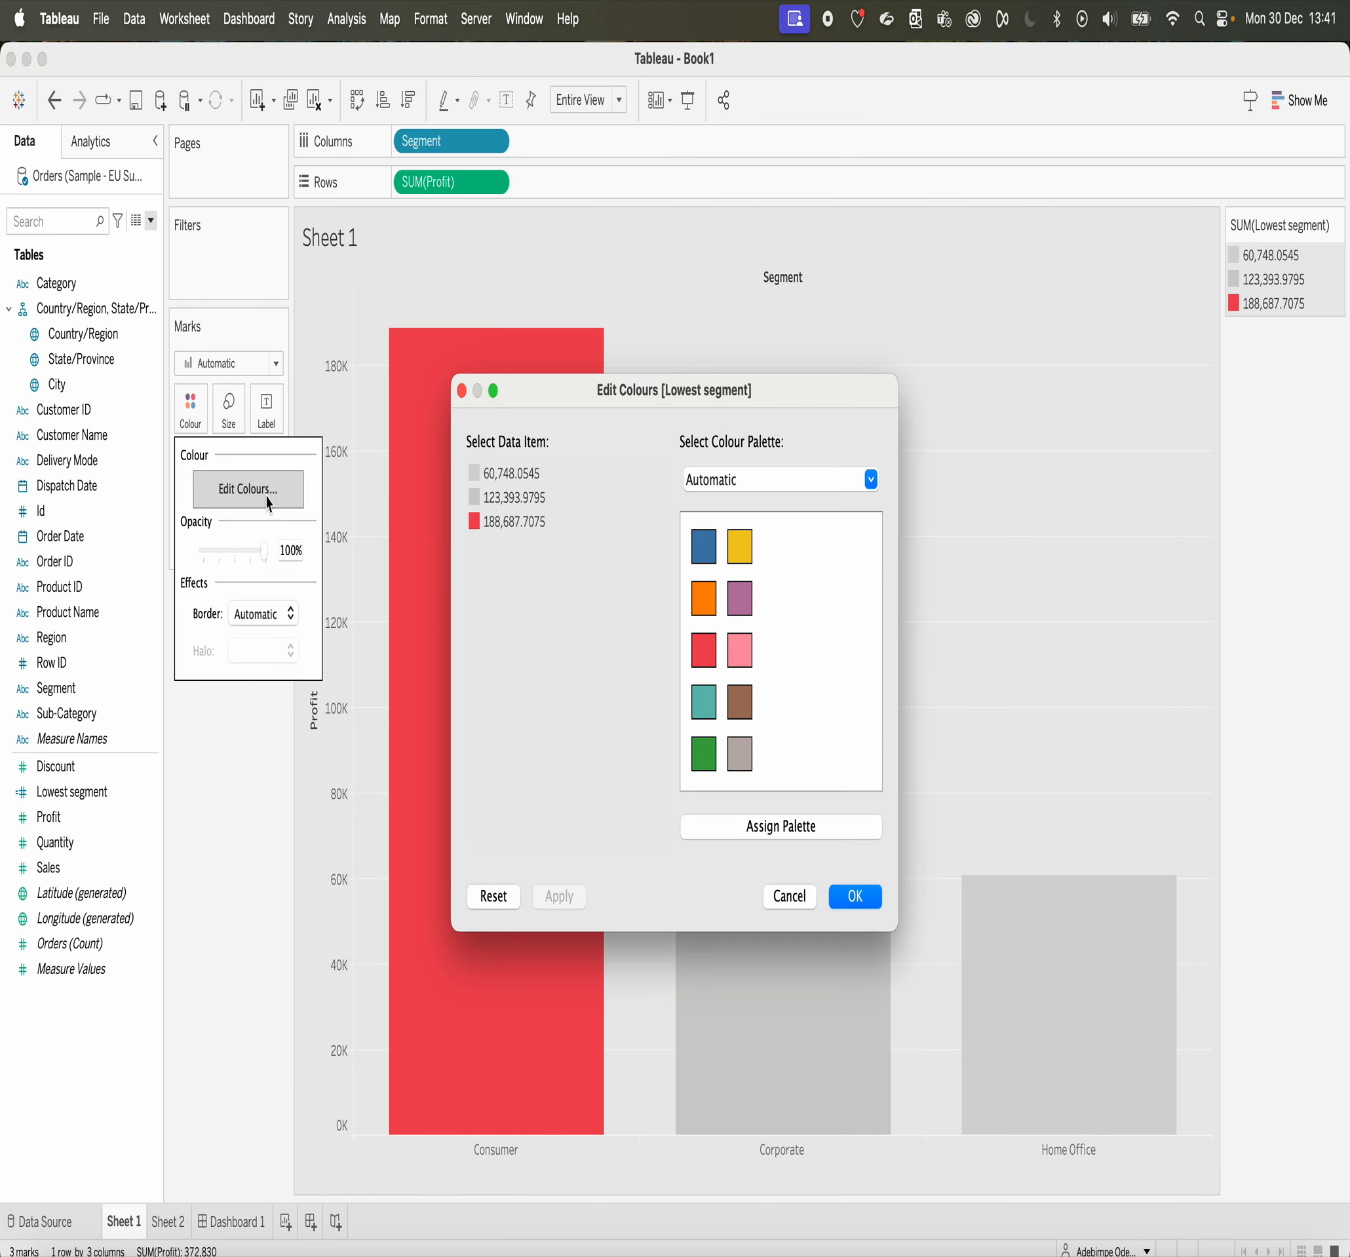
pyautogui.click(512, 522)
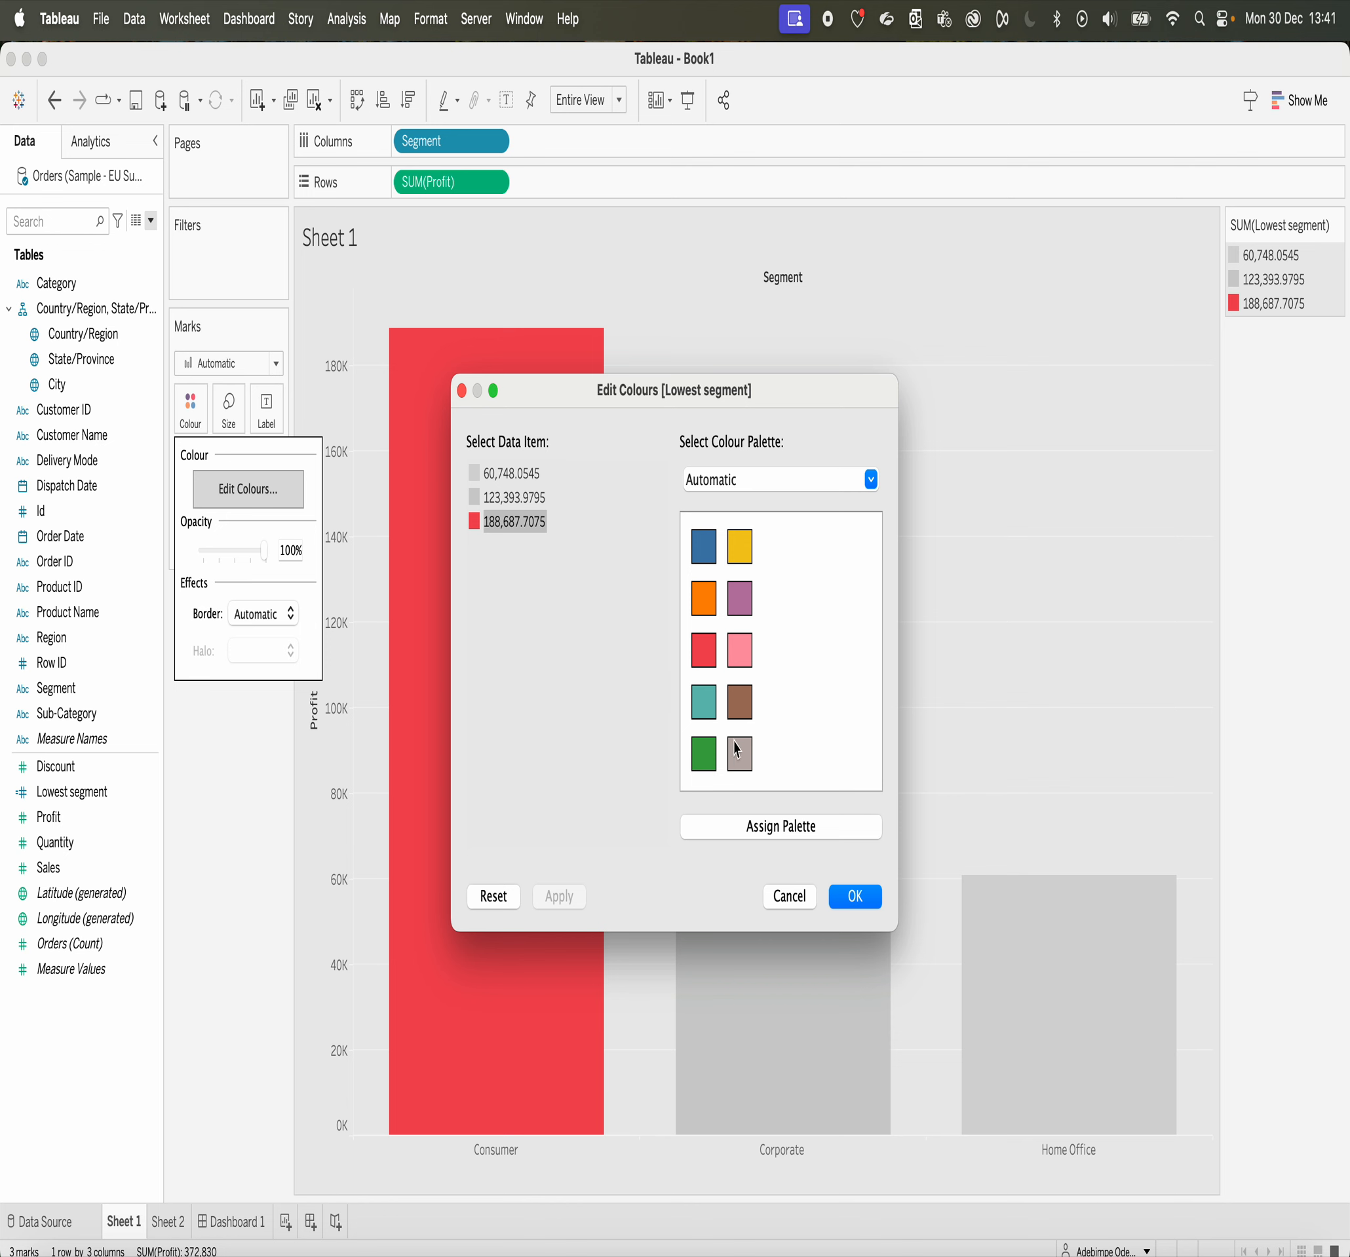
pyautogui.click(743, 484)
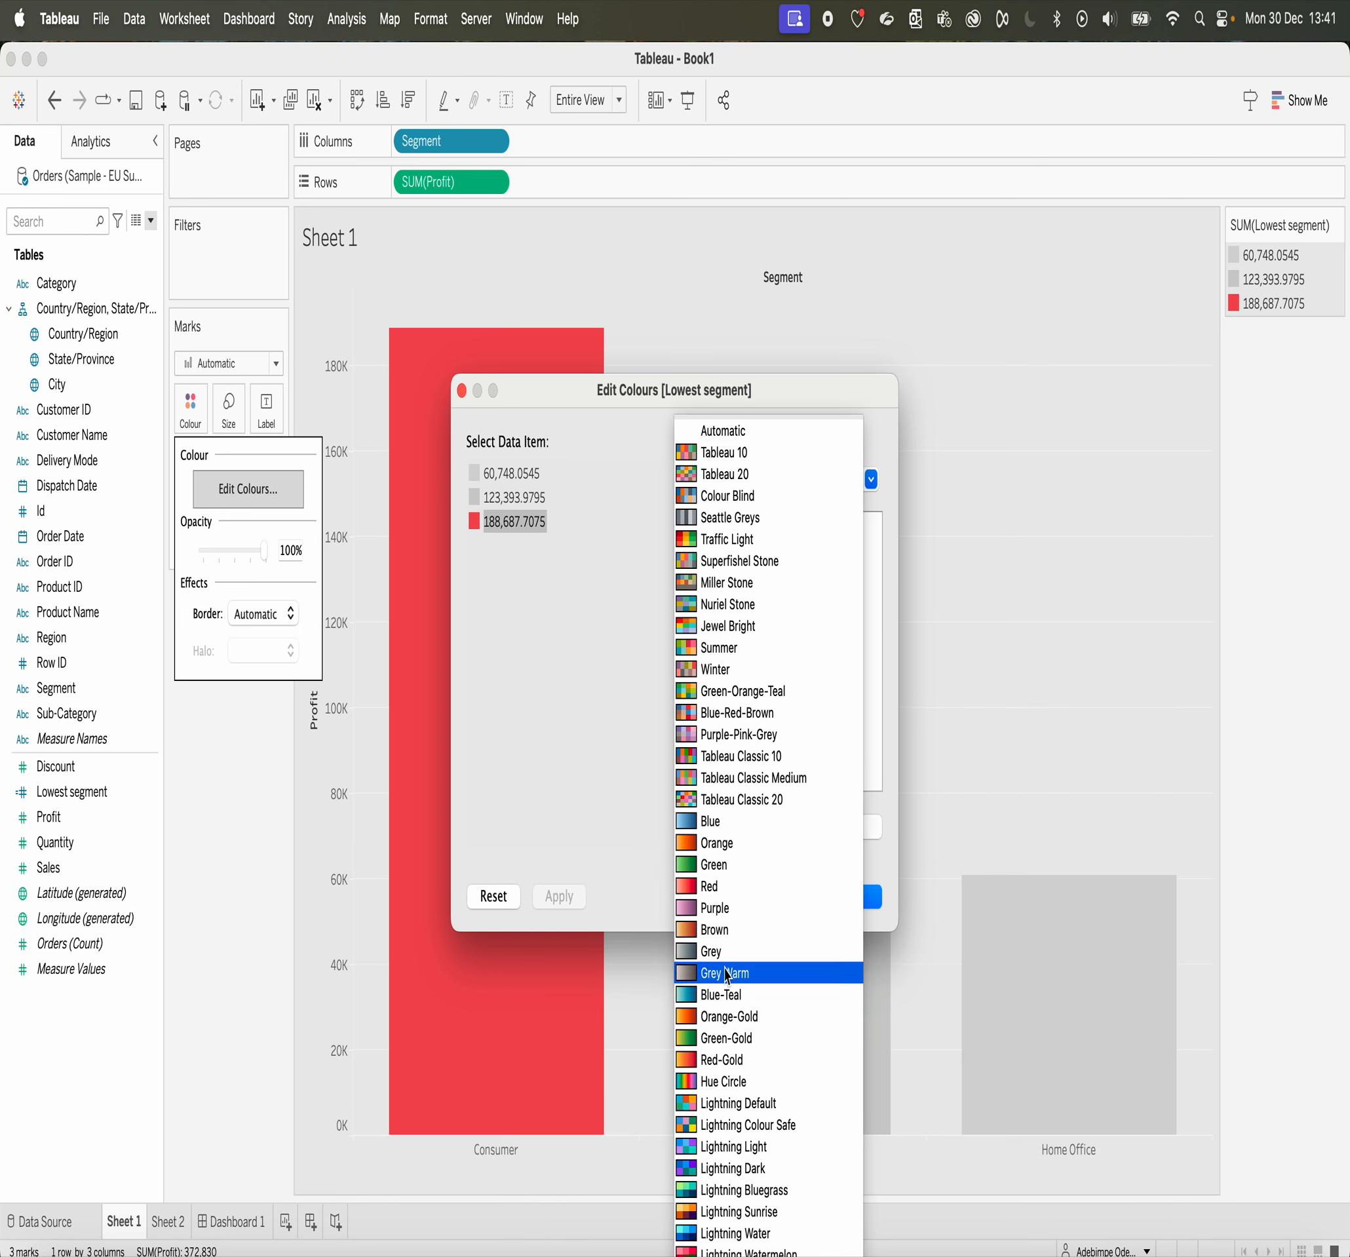
pyautogui.click(711, 950)
pyautogui.click(707, 553)
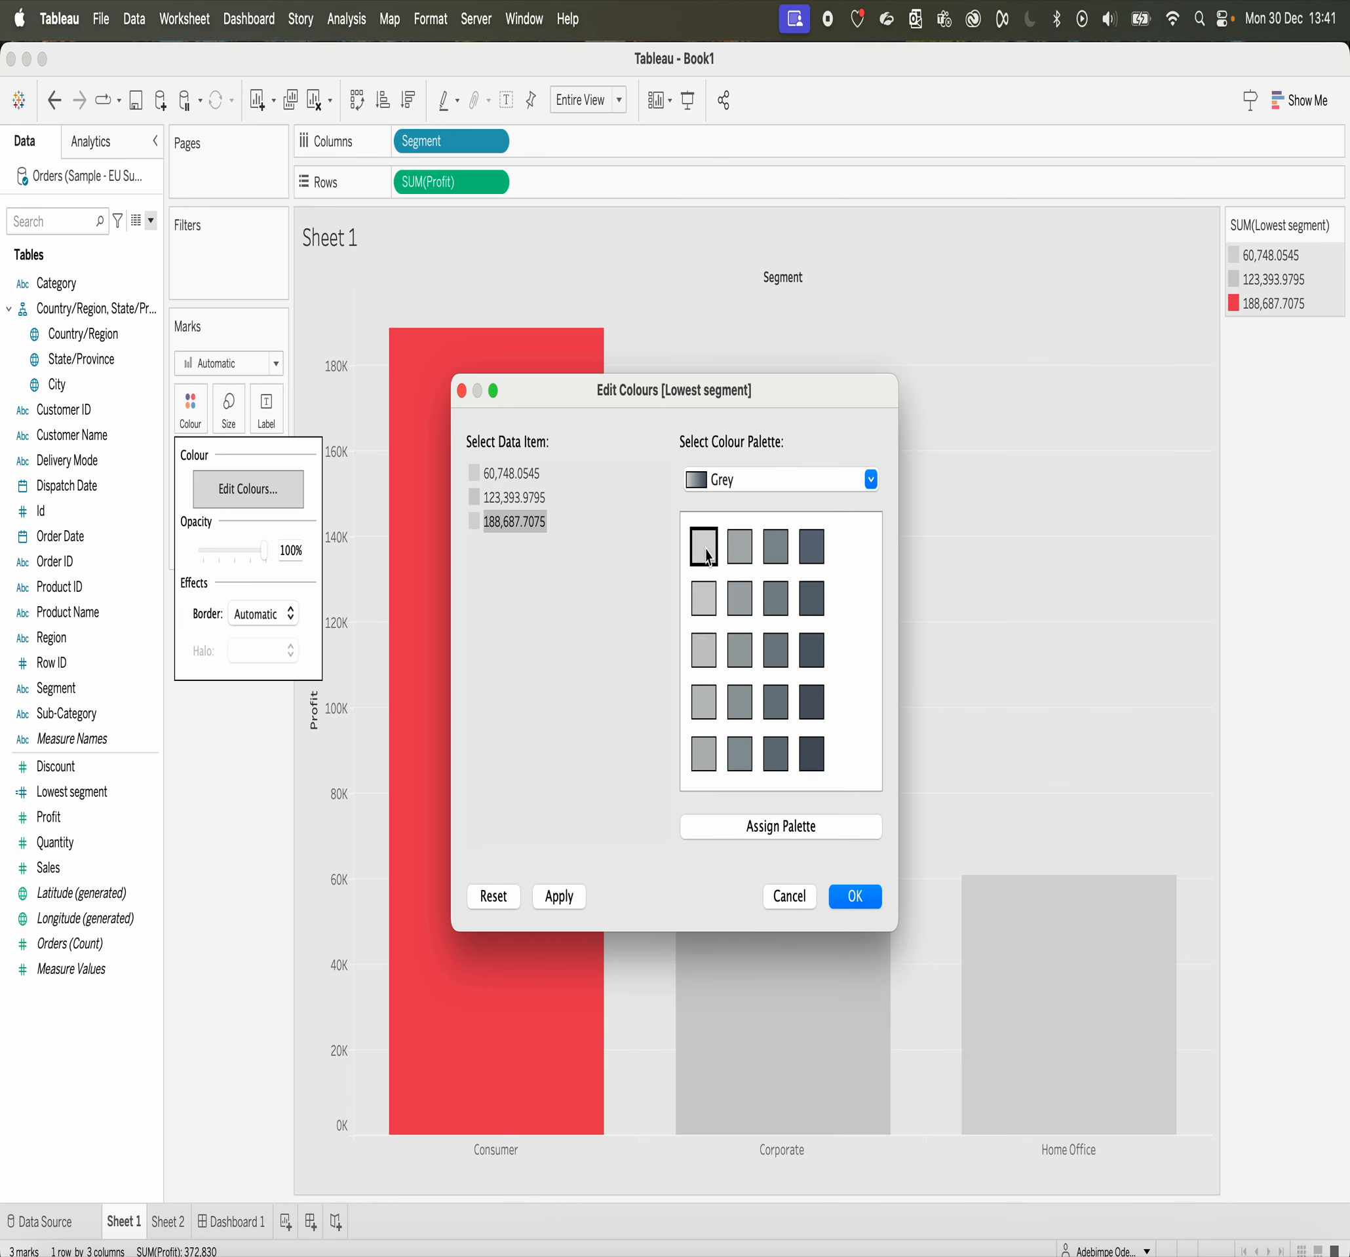
pyautogui.click(507, 498)
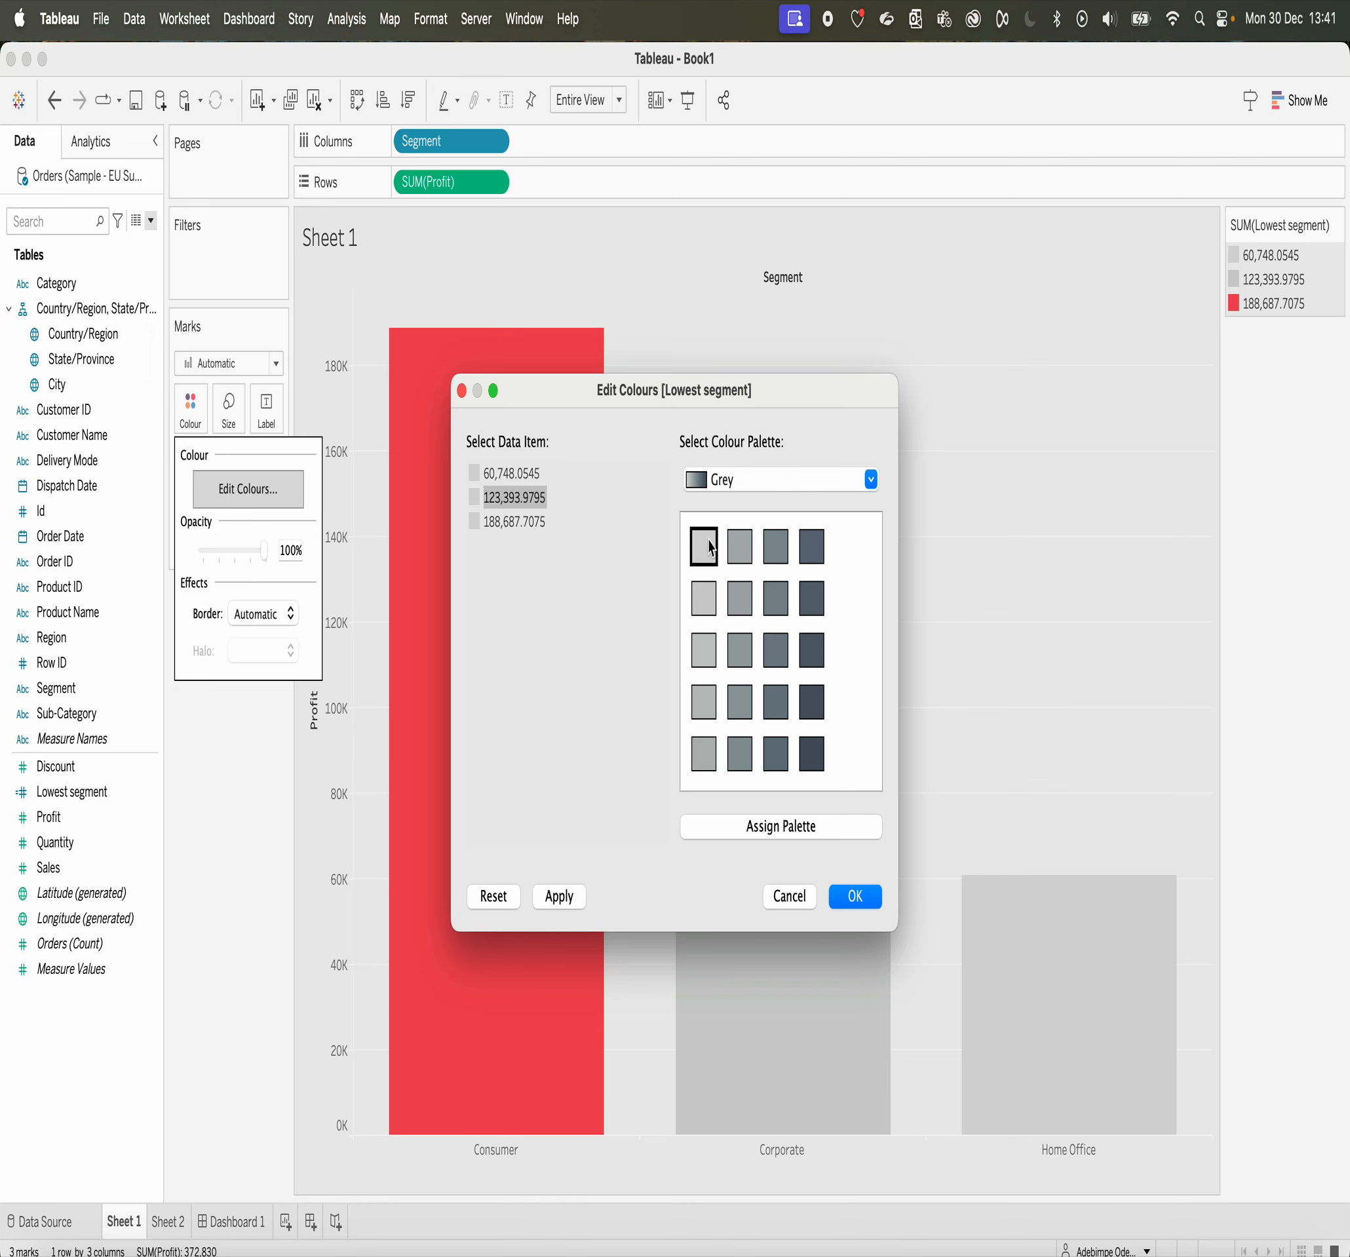
# Step: Assign the darkest shade in the first row of the Green palette to the Home Office value of Lowest segment, and apply the colours
pyautogui.click(526, 474)
pyautogui.click(871, 480)
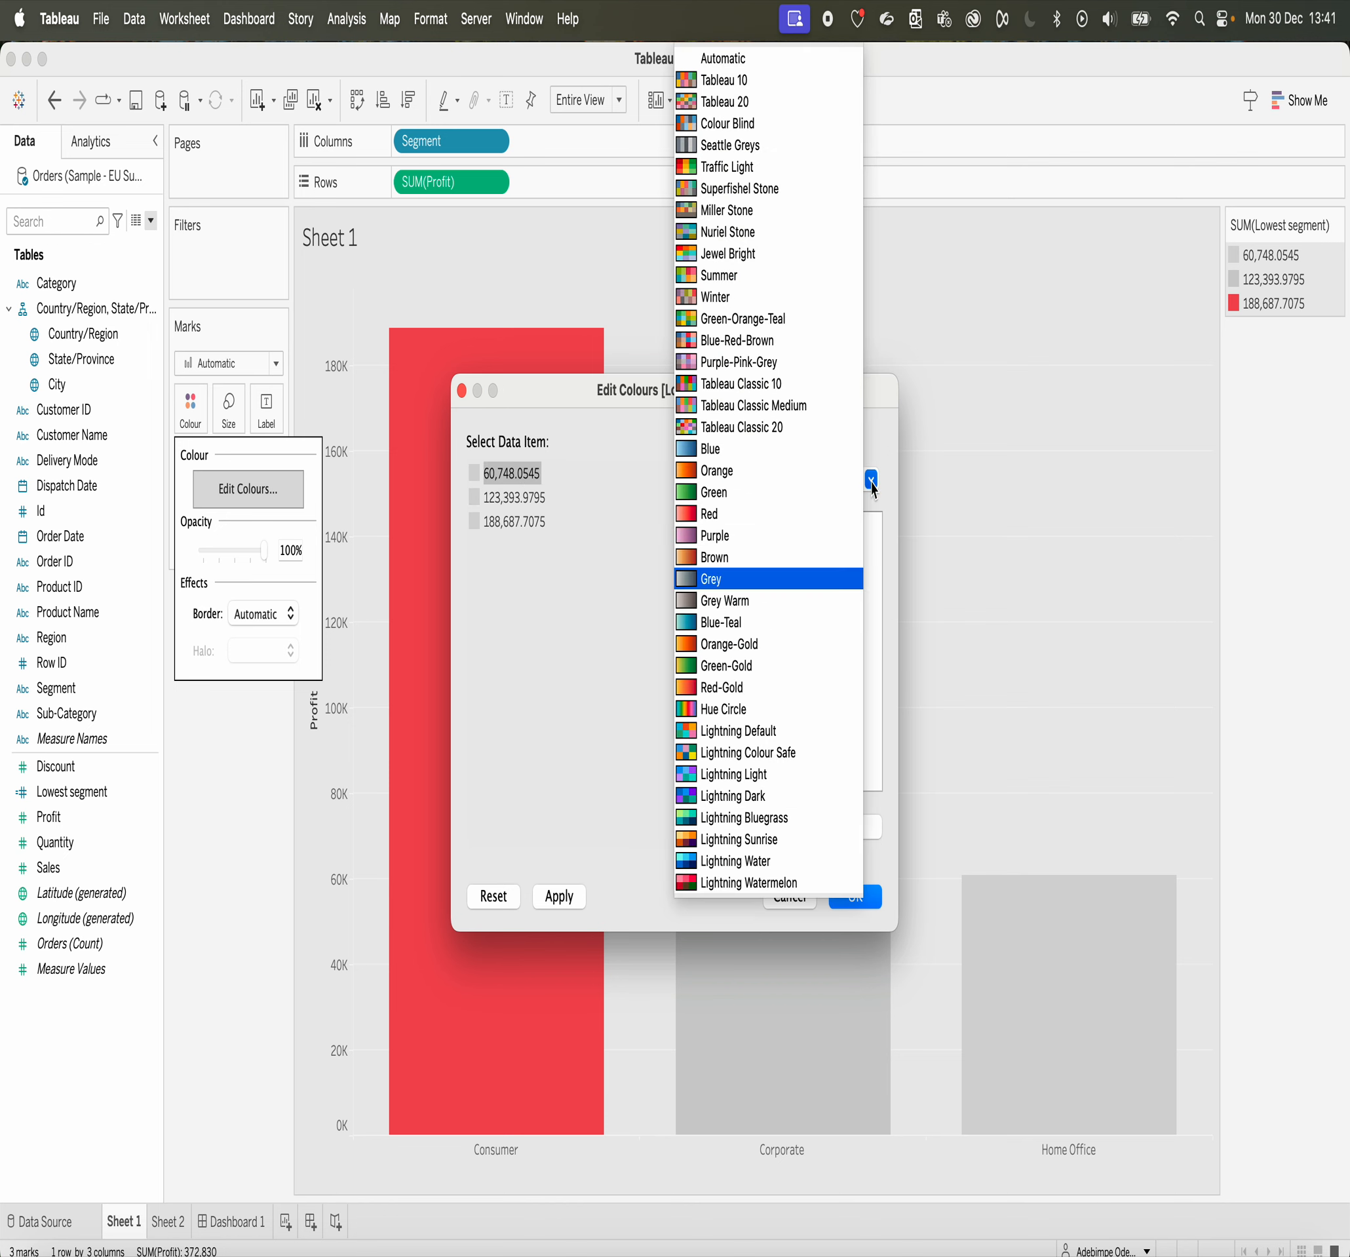
pyautogui.click(723, 492)
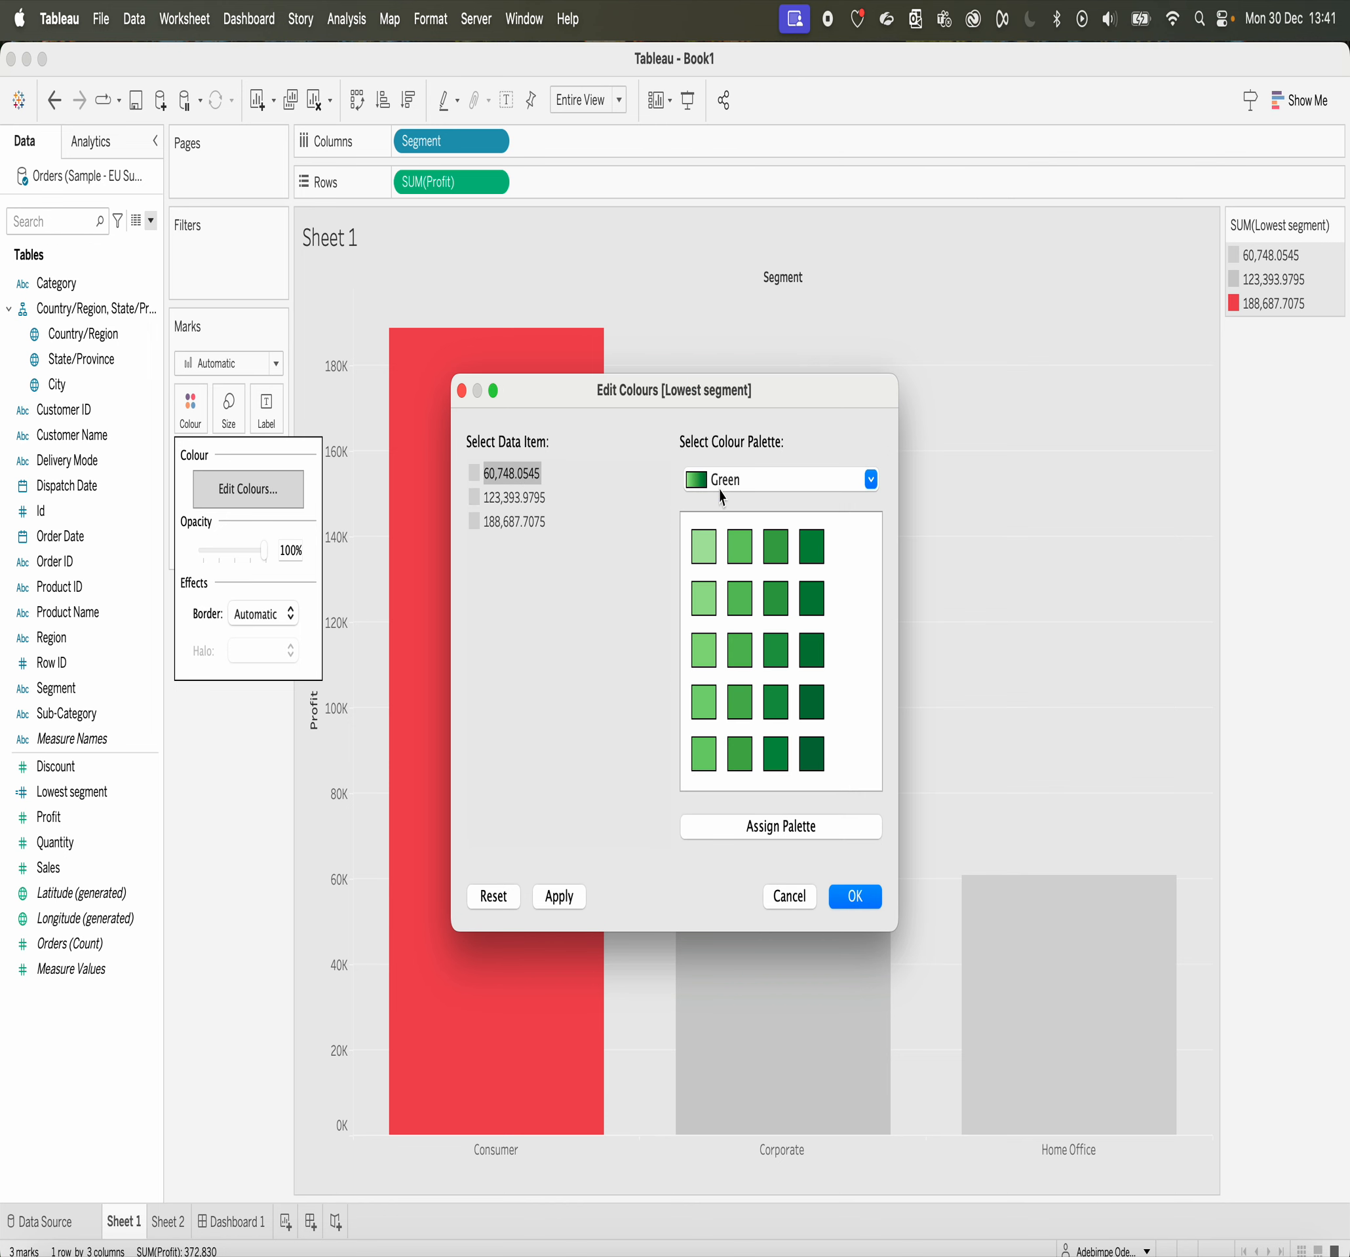
pyautogui.click(812, 547)
pyautogui.click(870, 479)
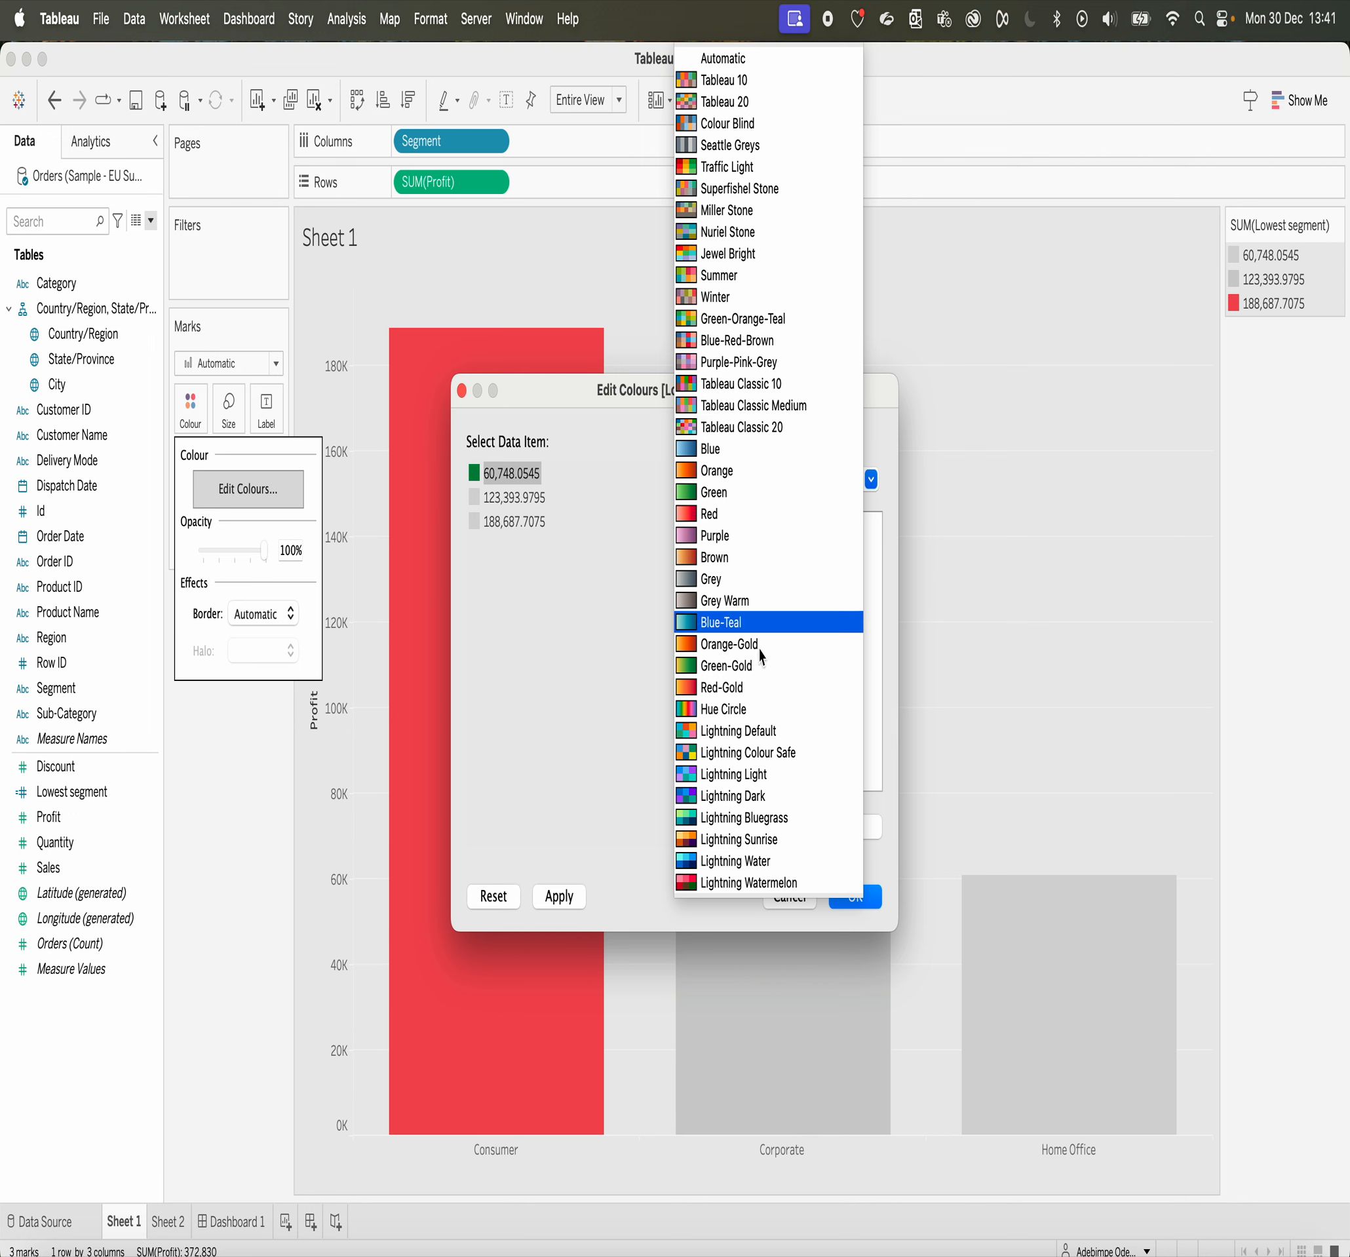
pyautogui.click(874, 909)
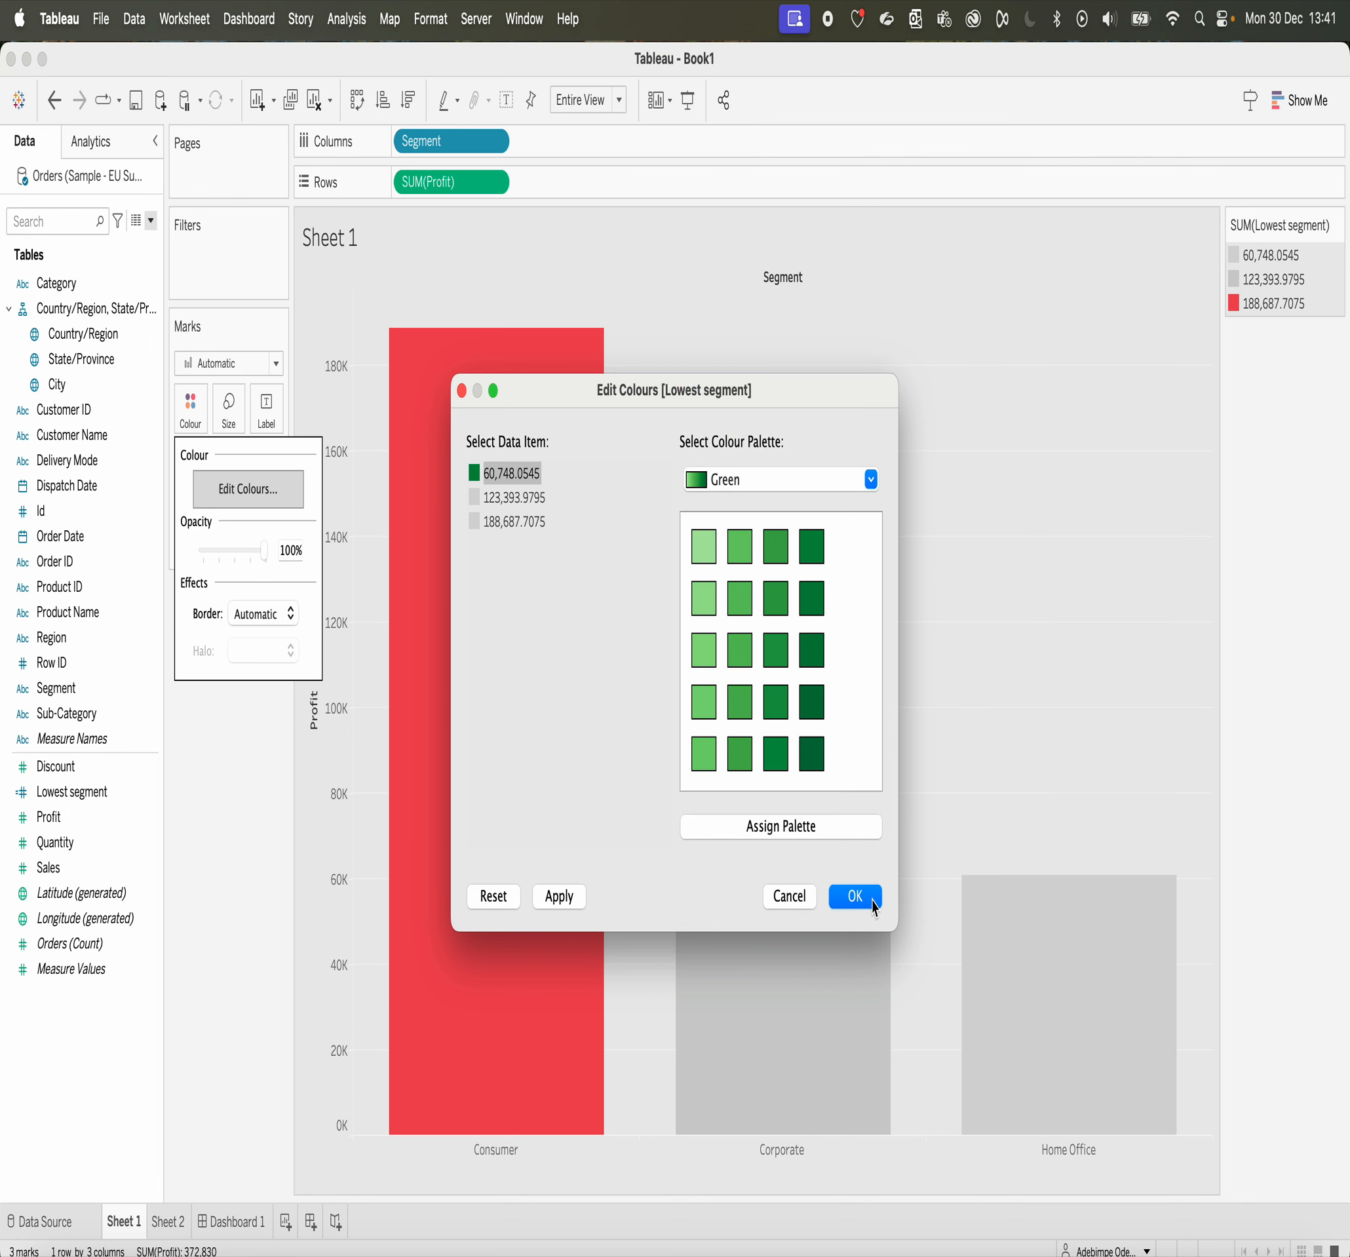
pyautogui.click(875, 908)
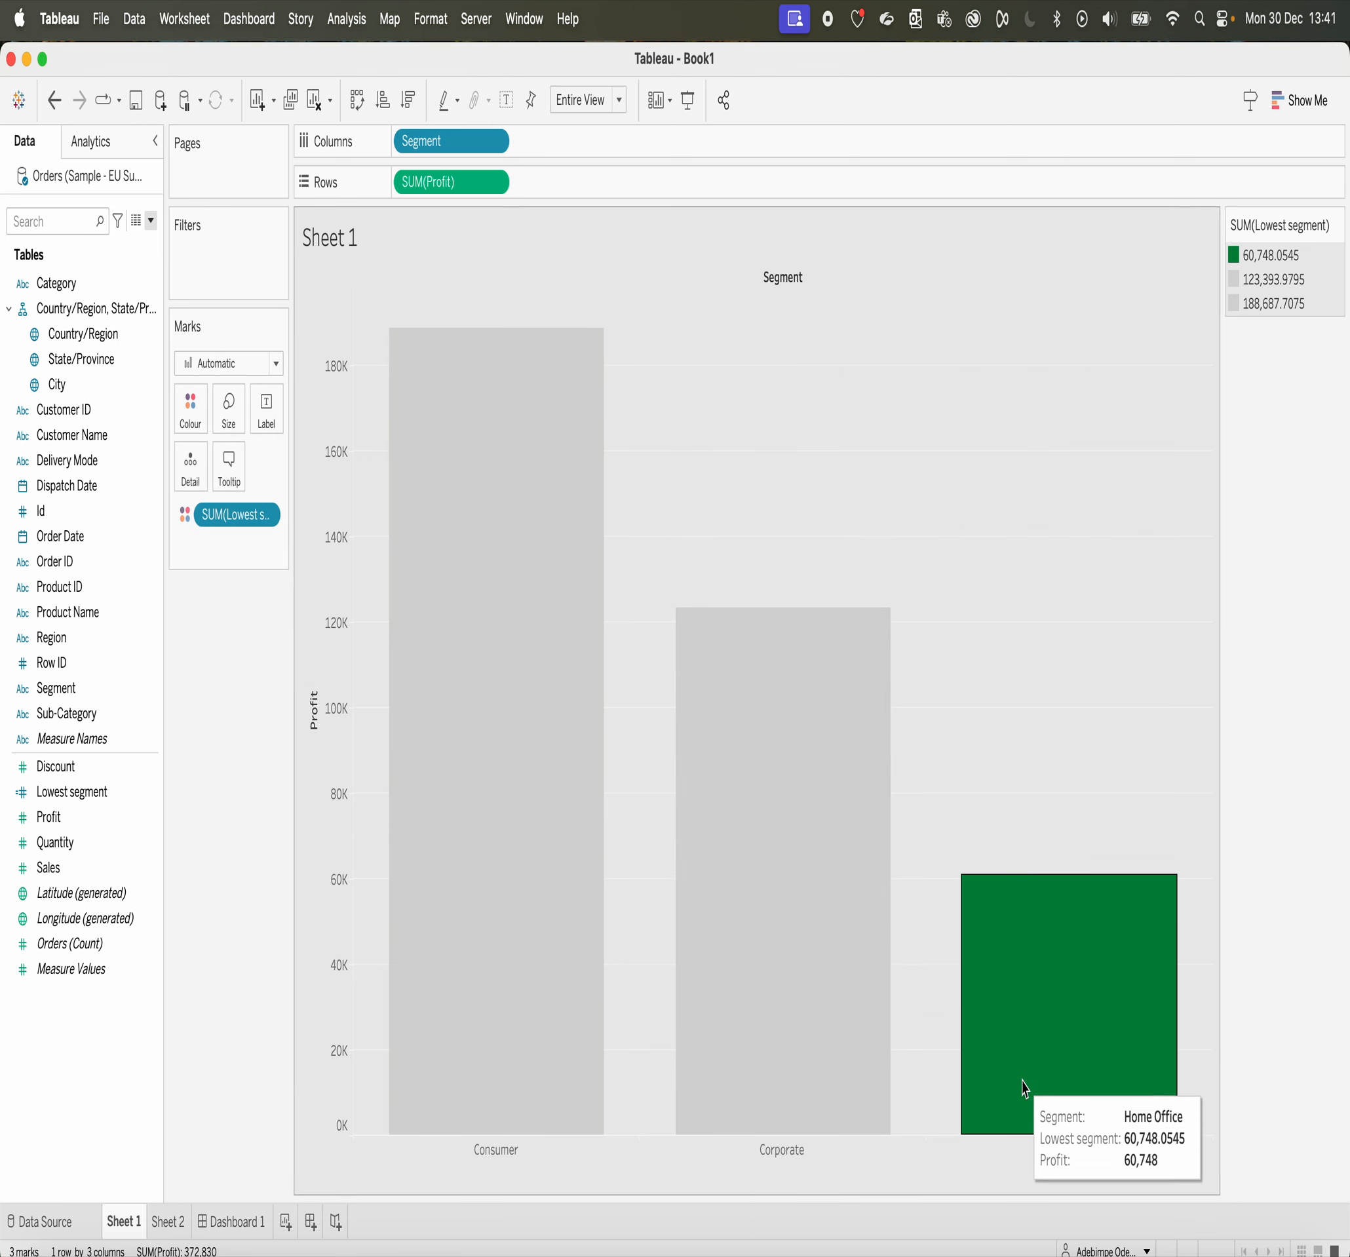
pyautogui.moveTo(557, 823)
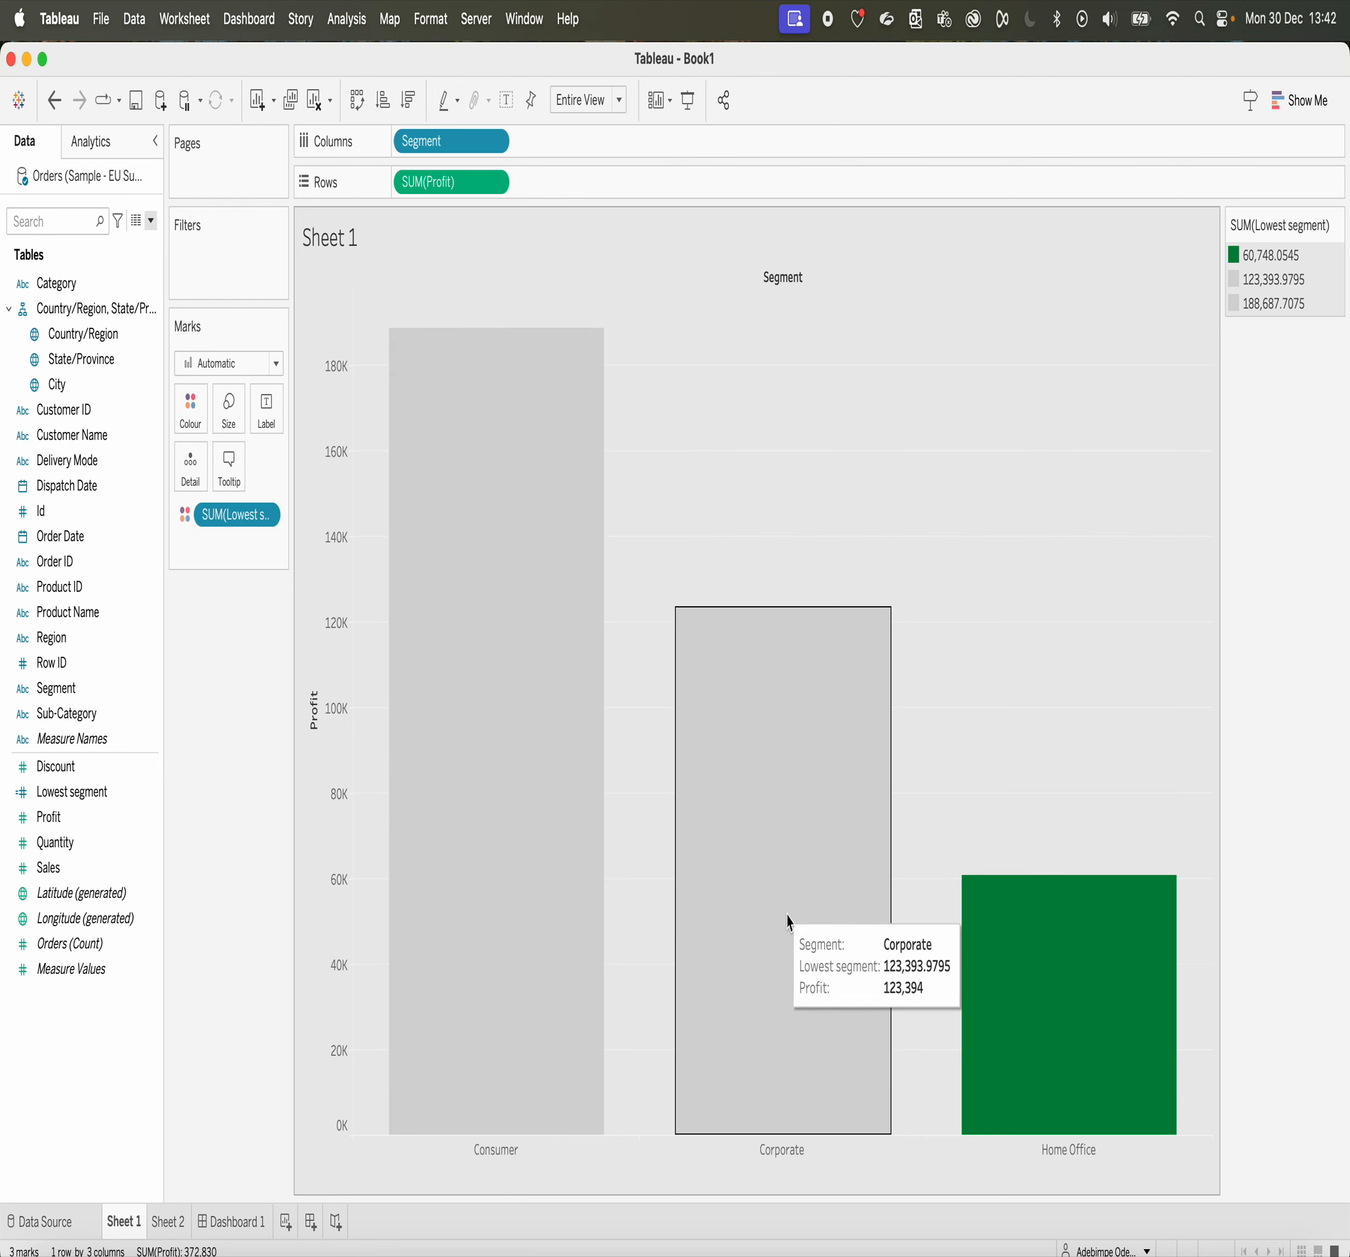
pyautogui.moveTo(931, 956)
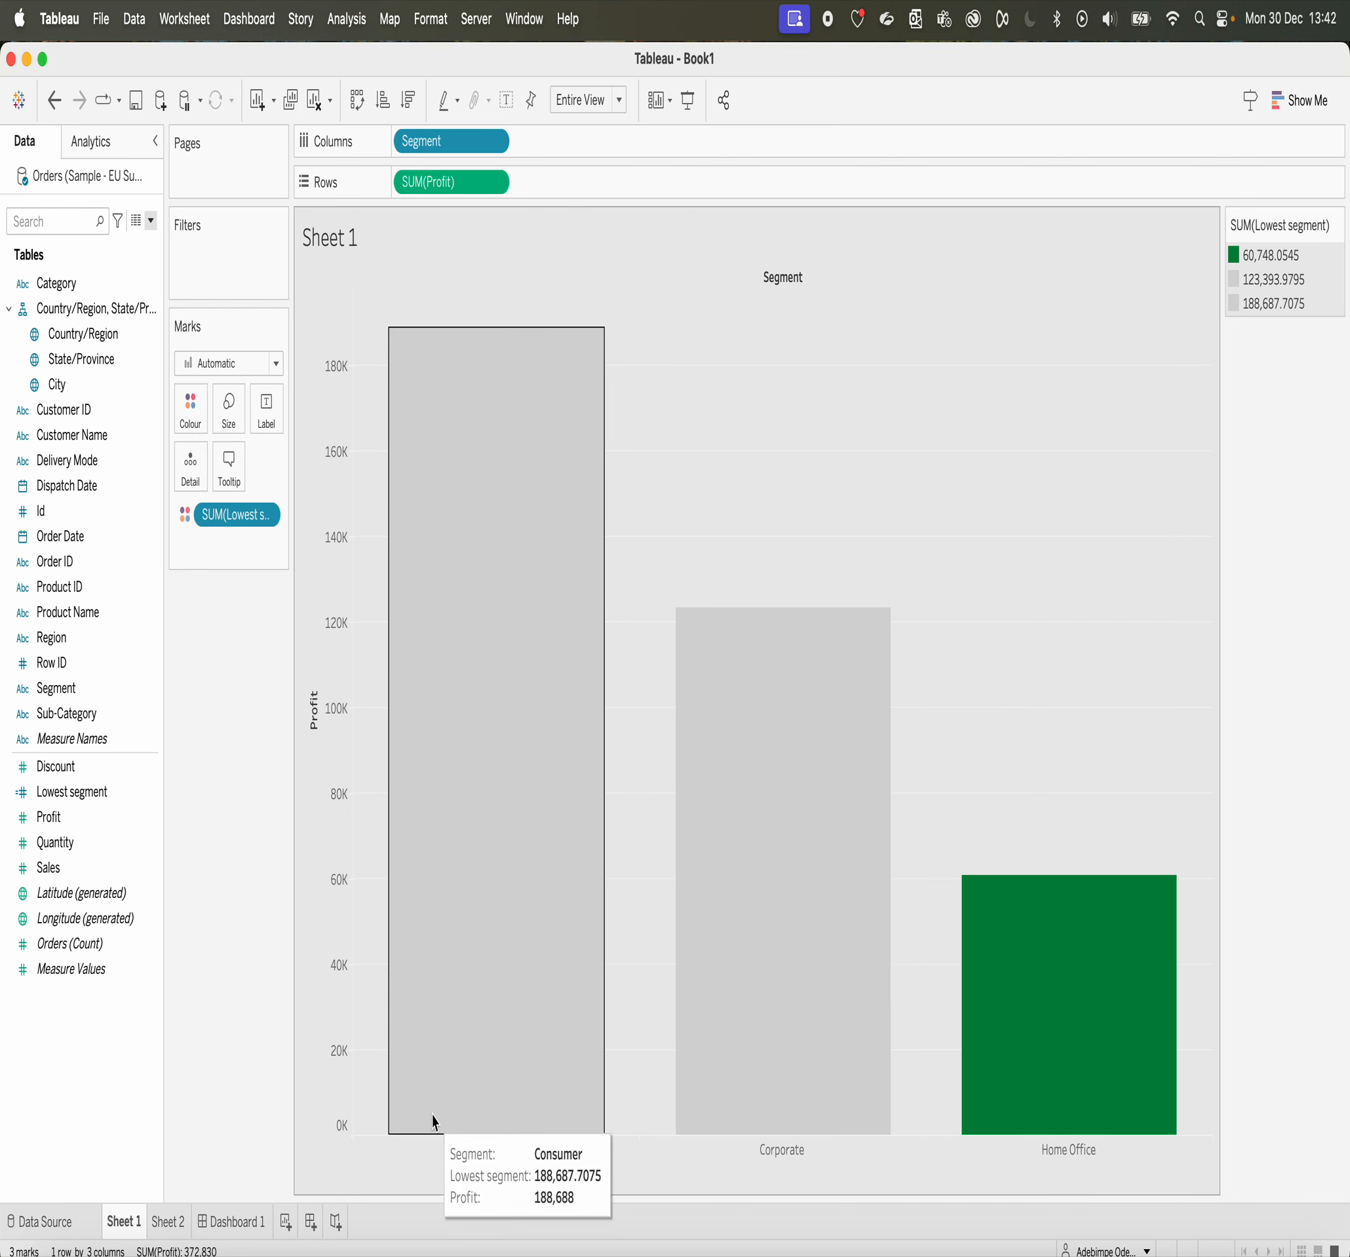
pyautogui.moveTo(477, 962)
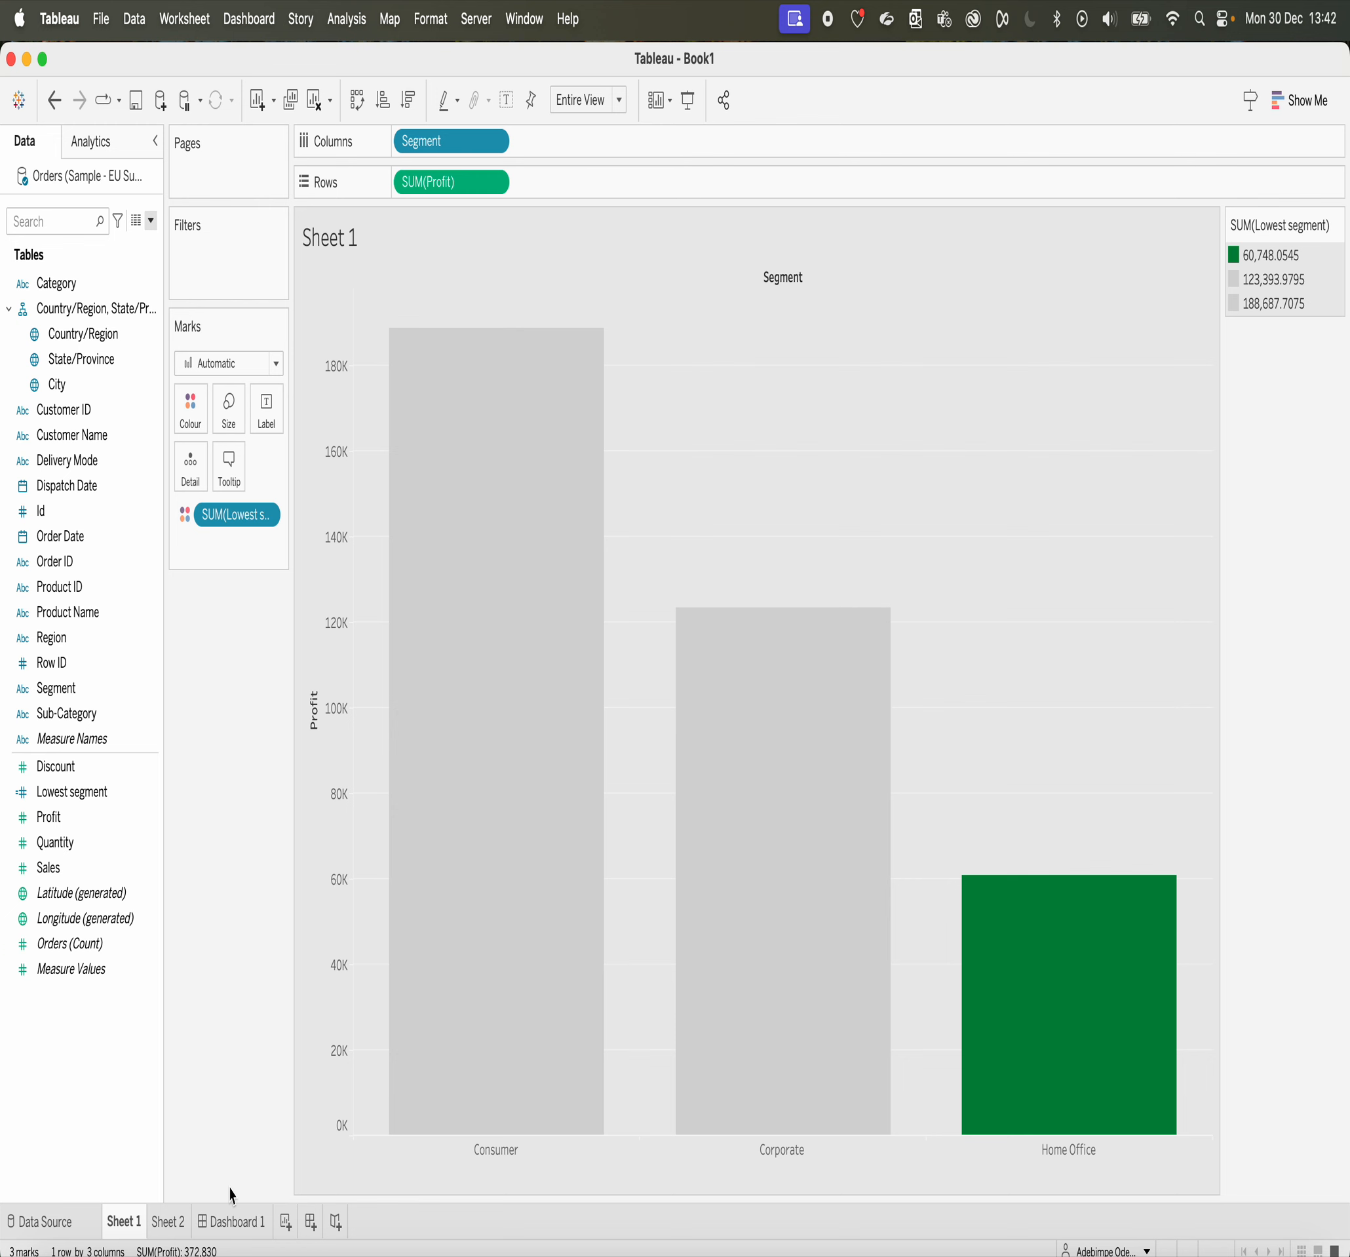
# Step: Add a new worksheet, Sheet 3, and place it between Sheet 2 and Dashboard 1
pyautogui.click(161, 1222)
pyautogui.click(287, 1224)
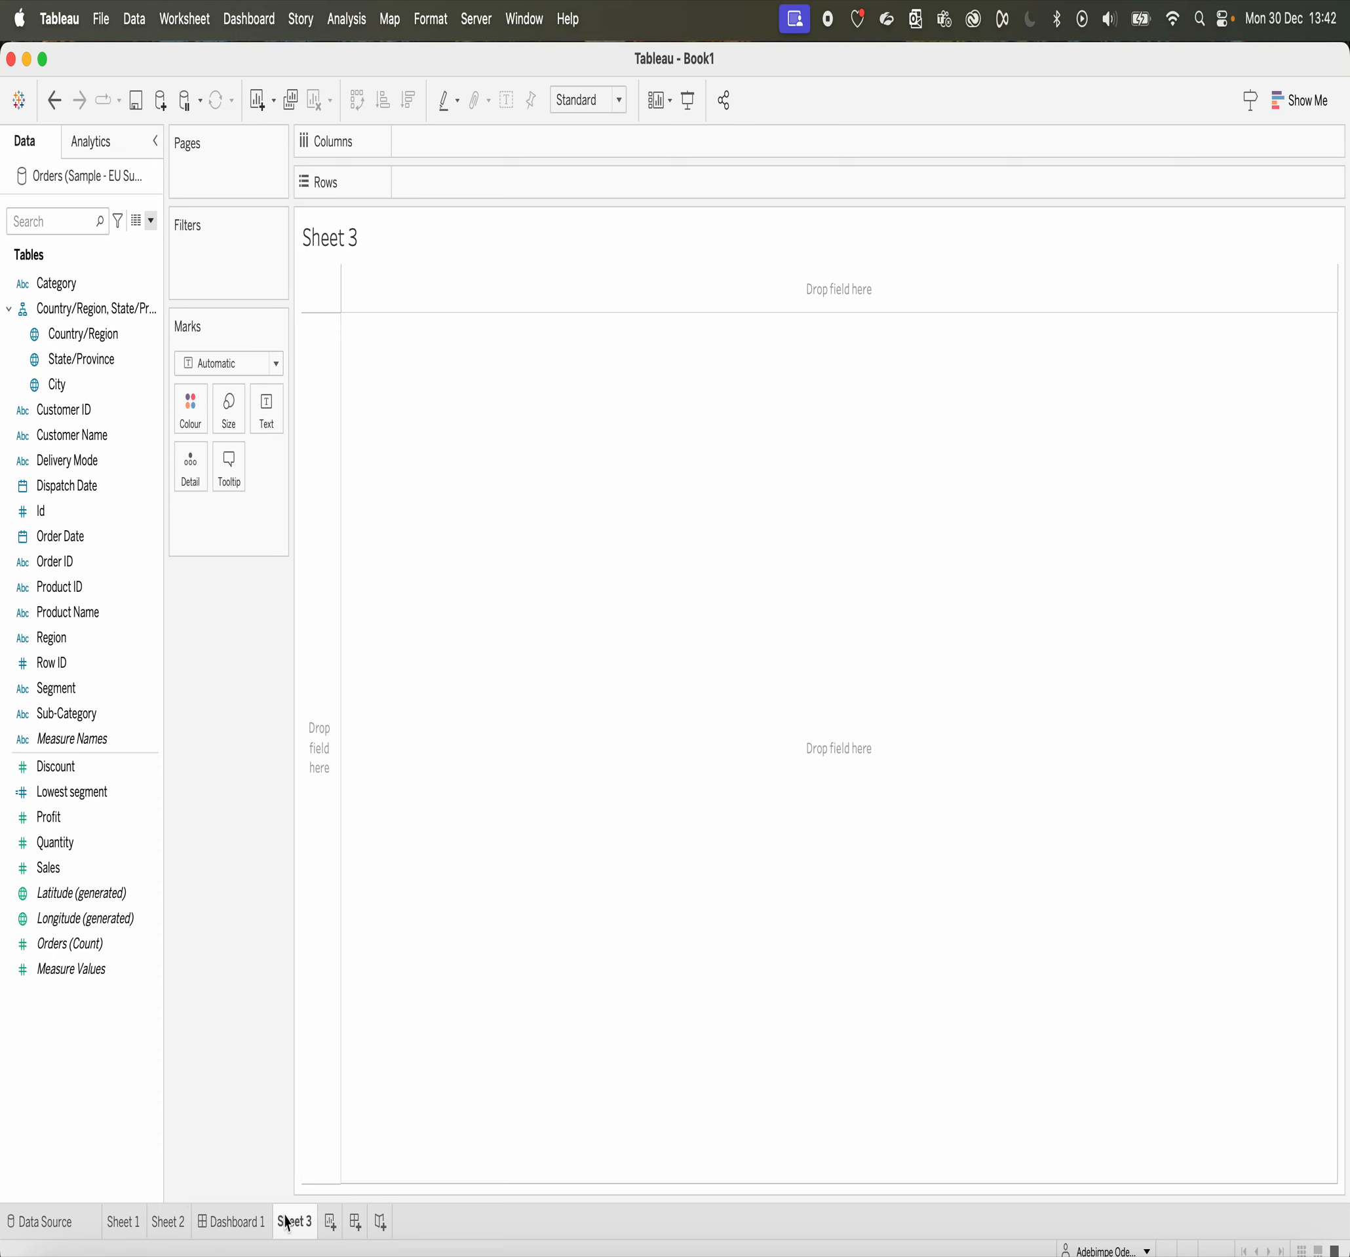
pyautogui.moveTo(297, 1228); pyautogui.dragTo(208, 1215)
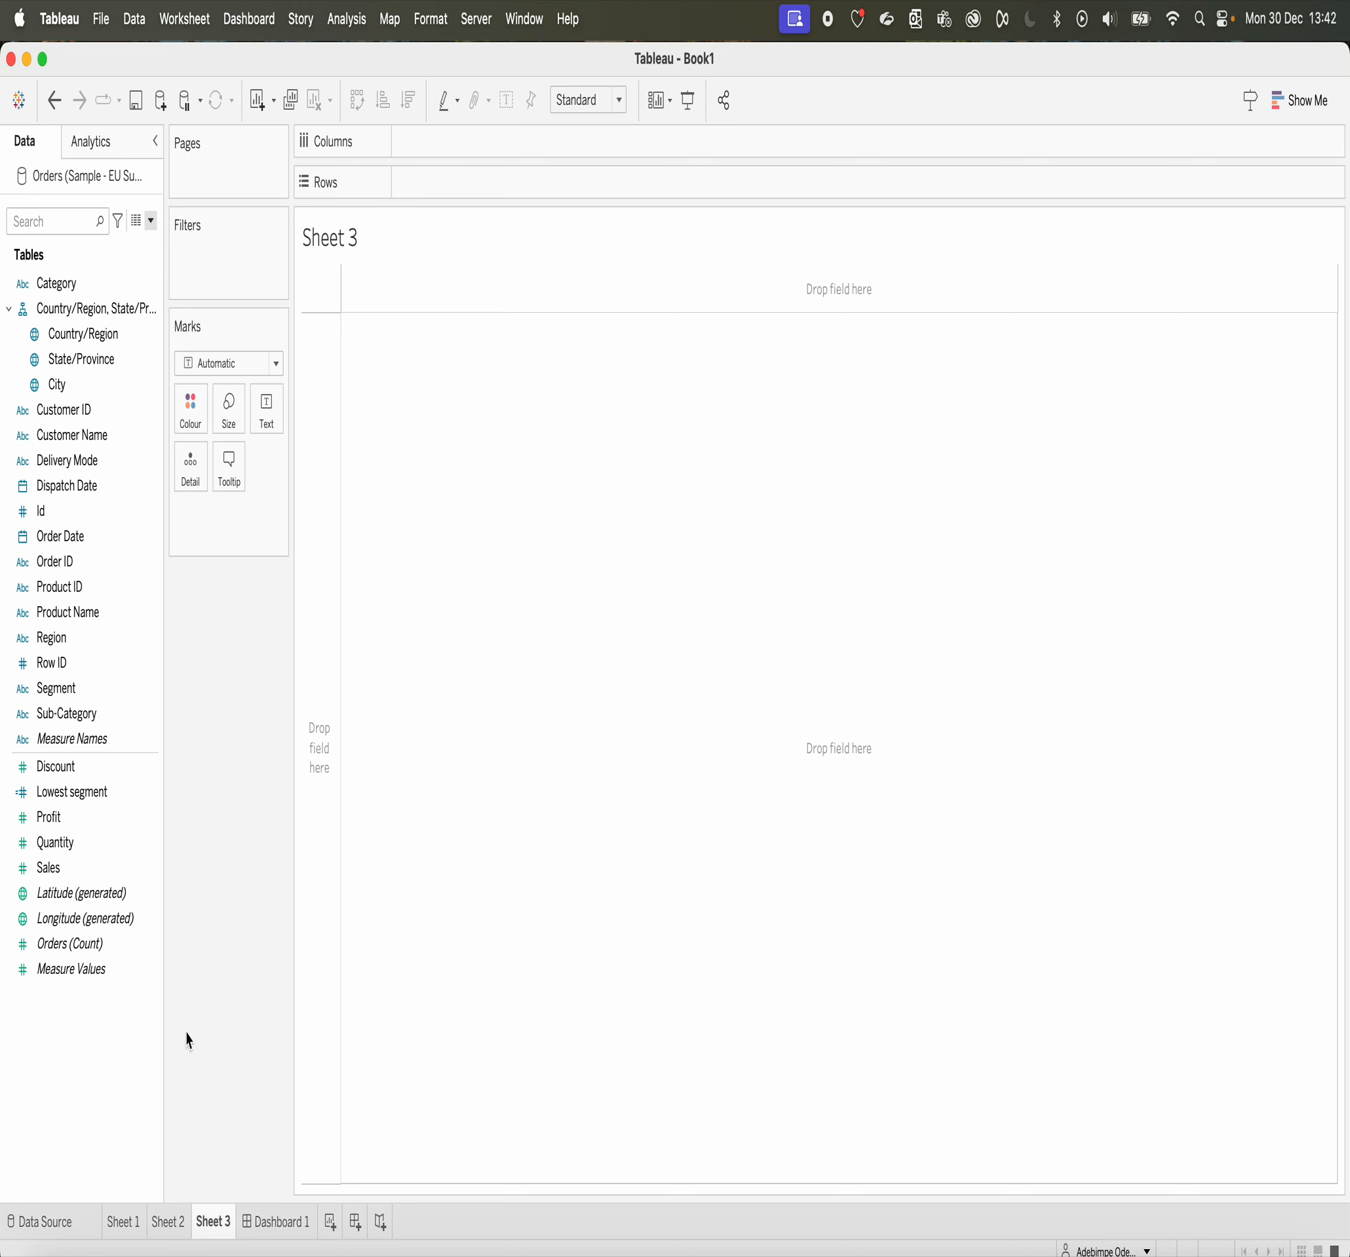
# Step: Create a calculated field named "percentage of total"
pyautogui.click(150, 220)
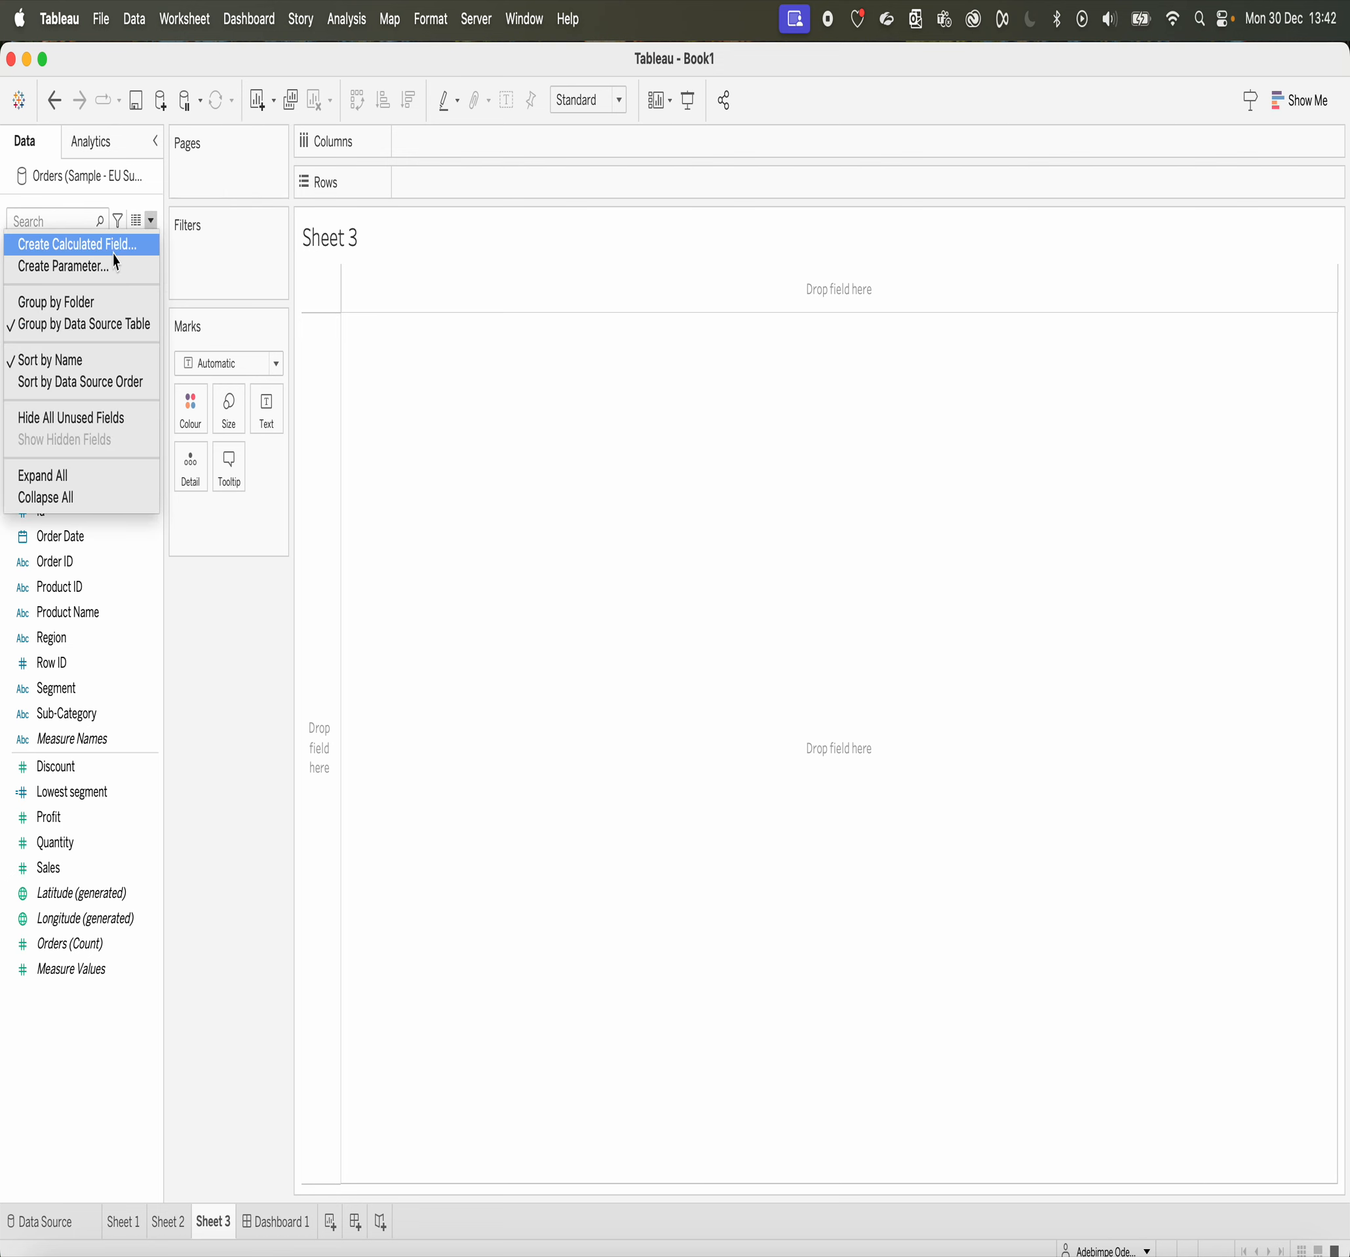
pyautogui.click(114, 245)
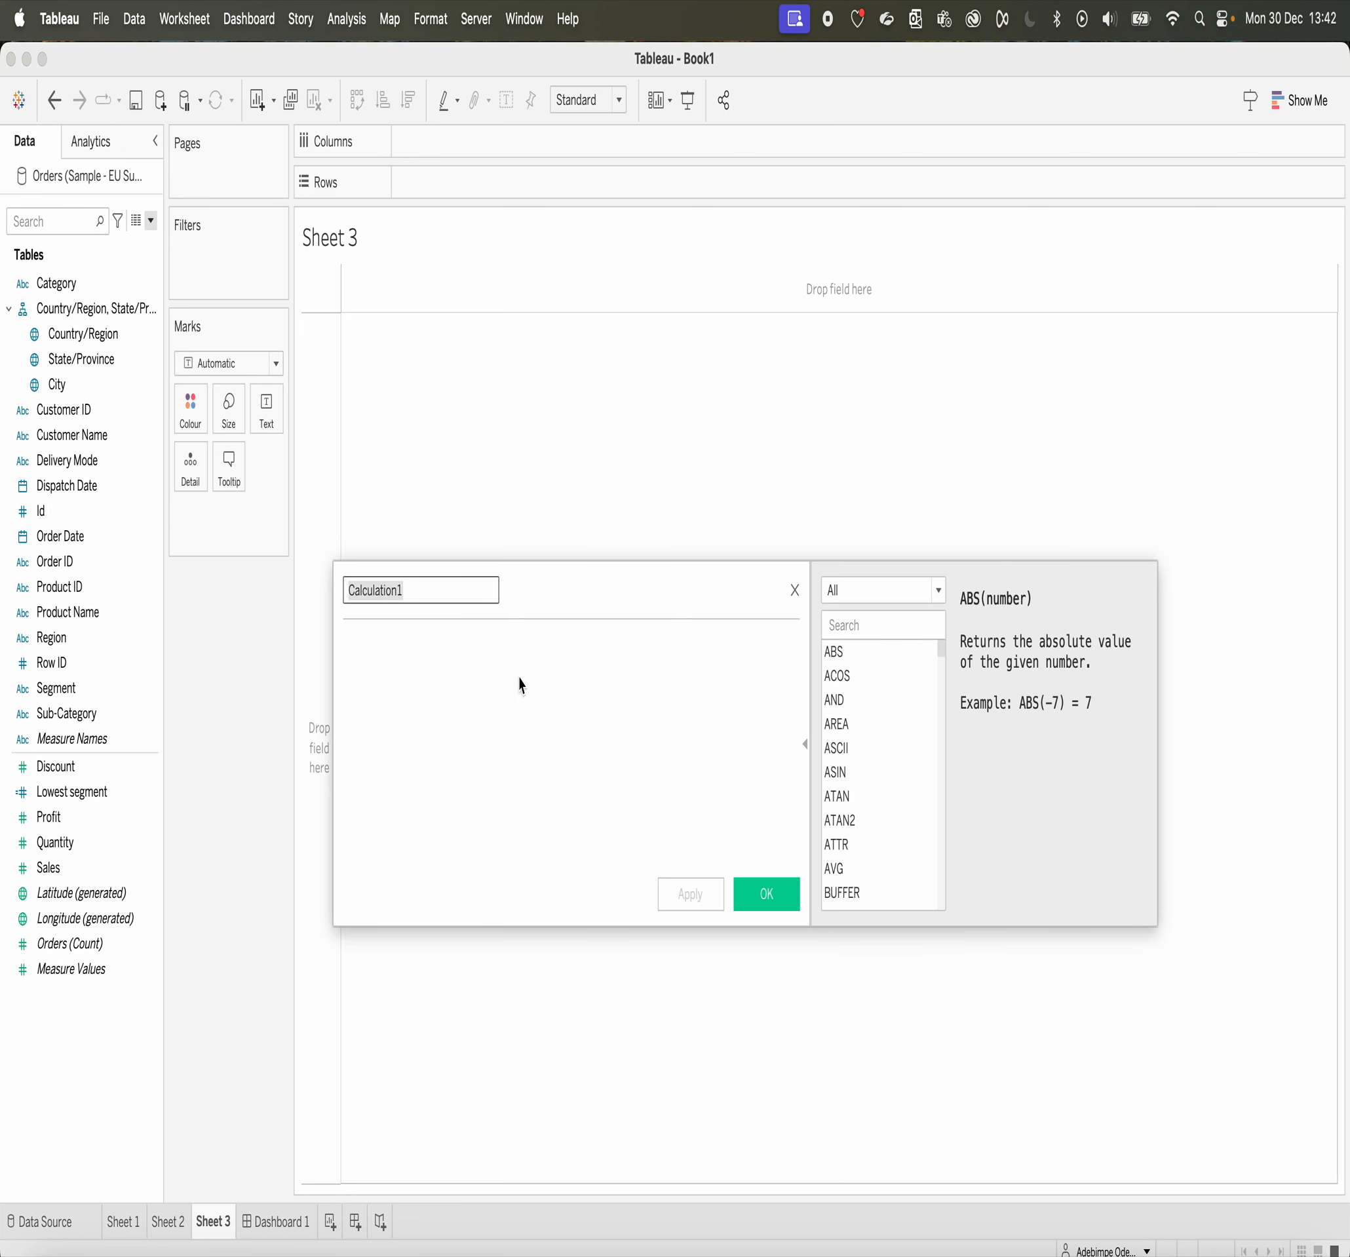
pyautogui.write('percentage of total')
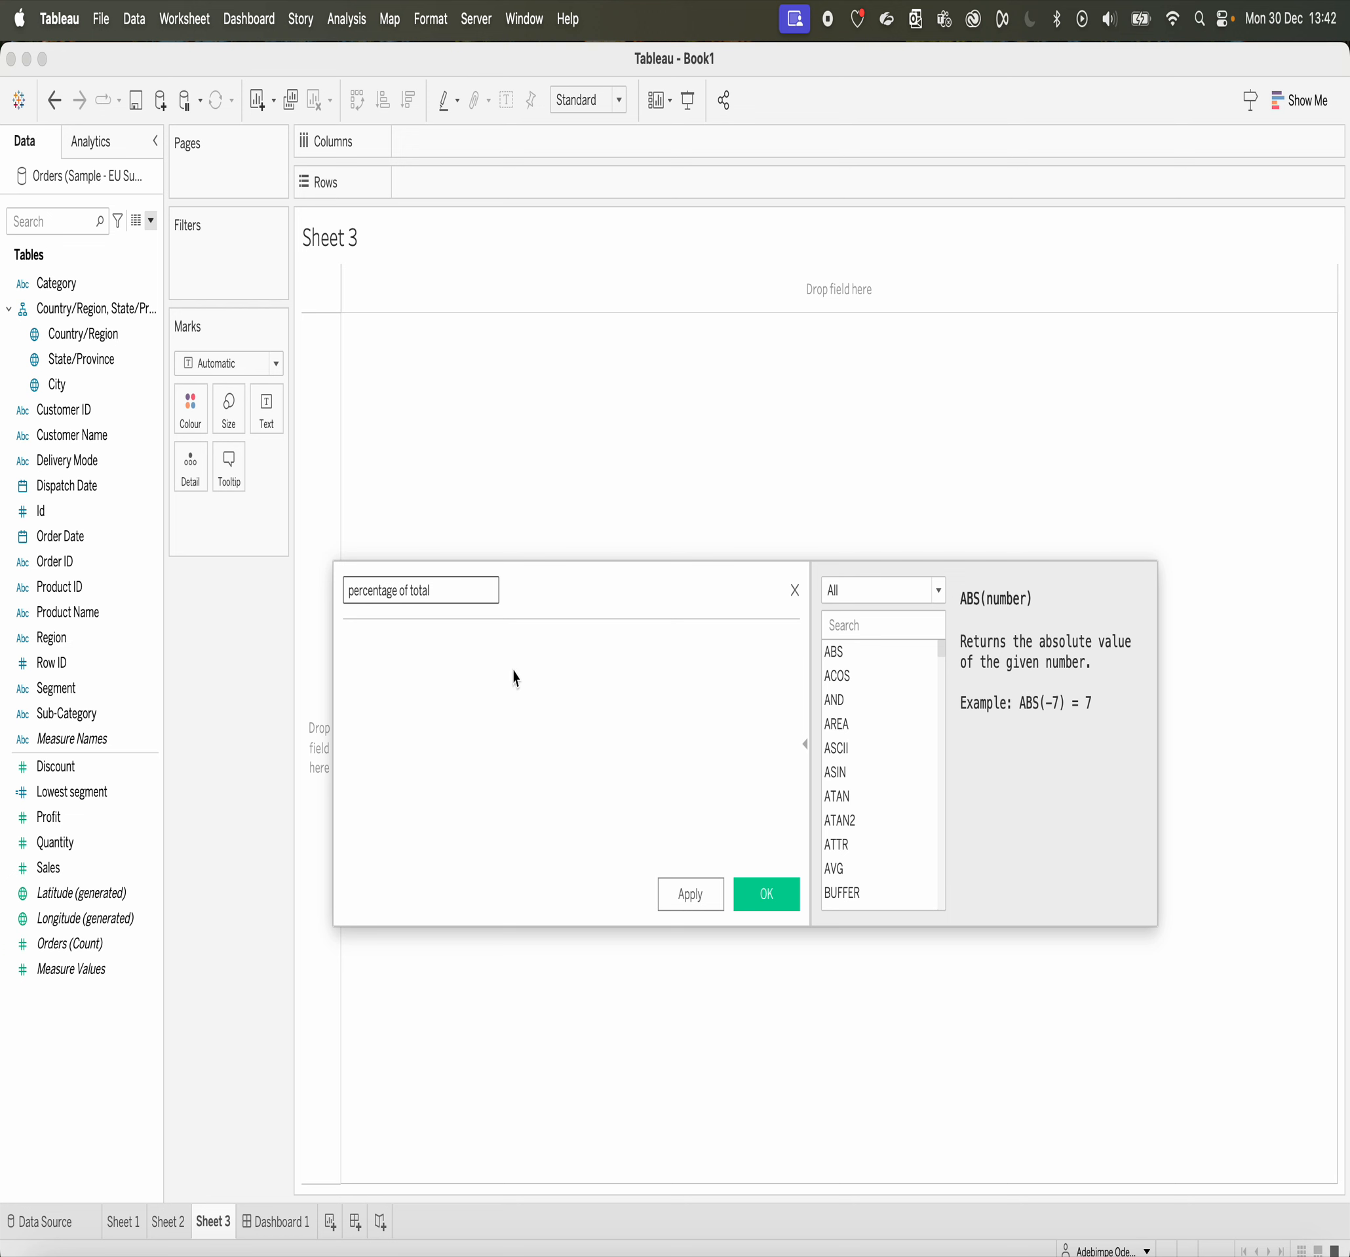
# Step: Begin the calculated field's formula with the level-of-detail expression { FIXED [Profit]:
pyautogui.click(481, 675)
pyautogui.write('f')
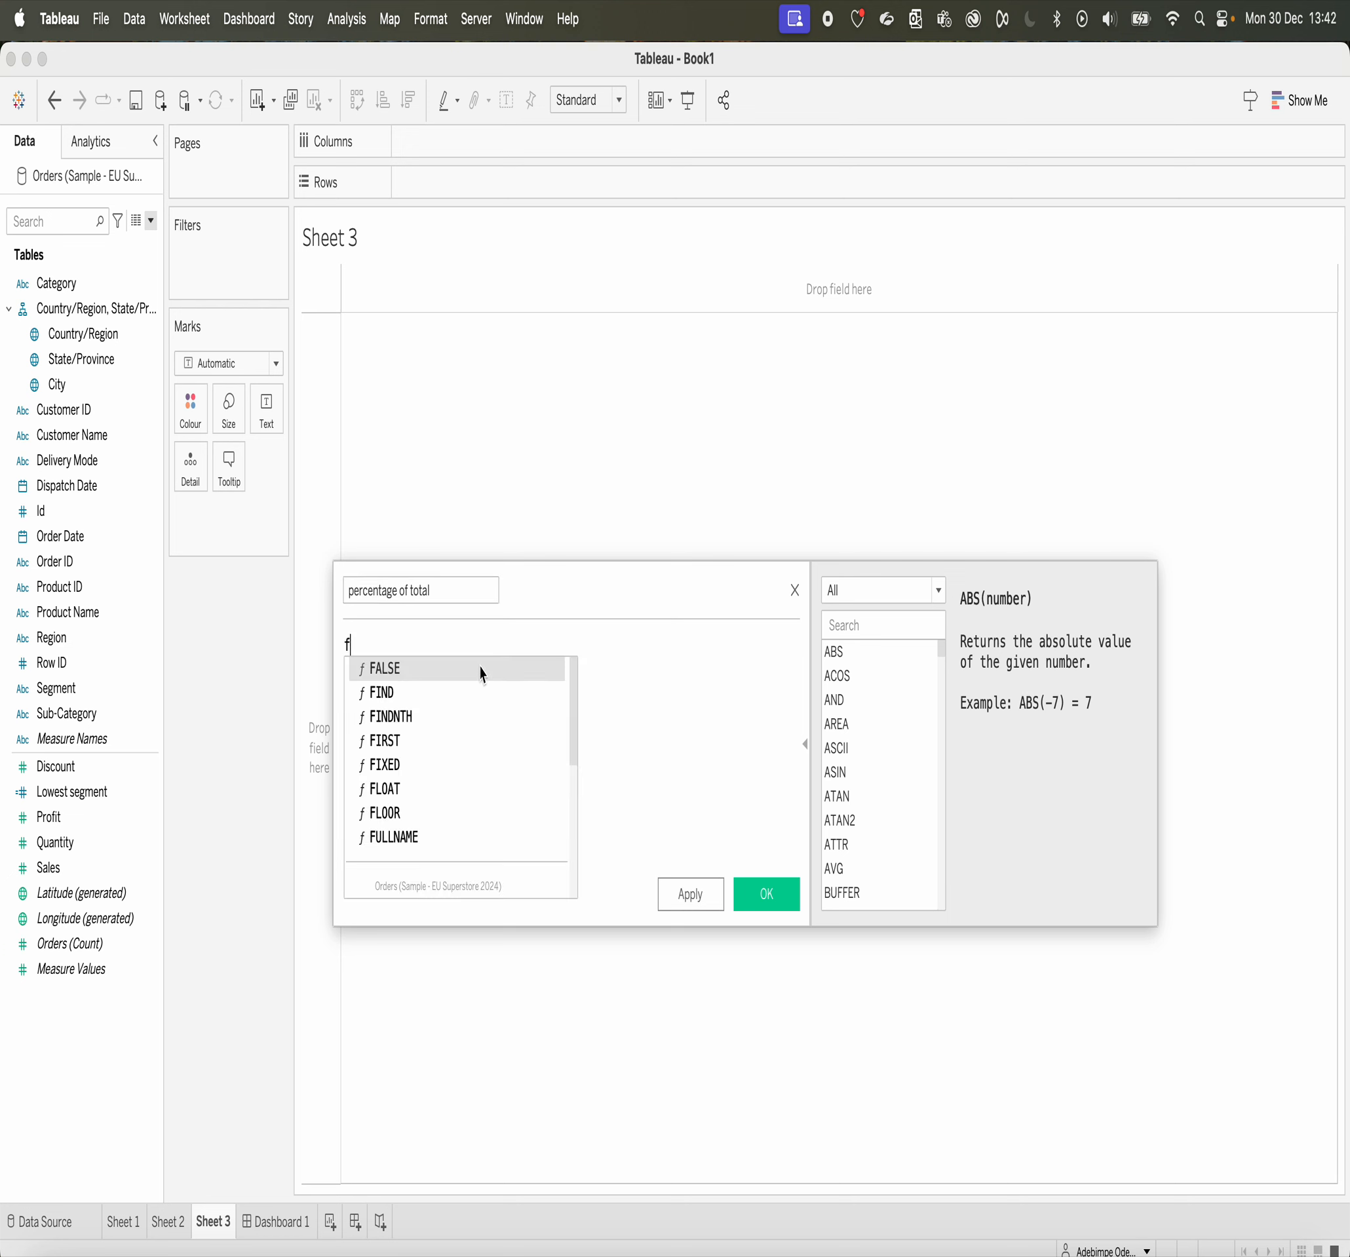
pyautogui.doubleClick(389, 766)
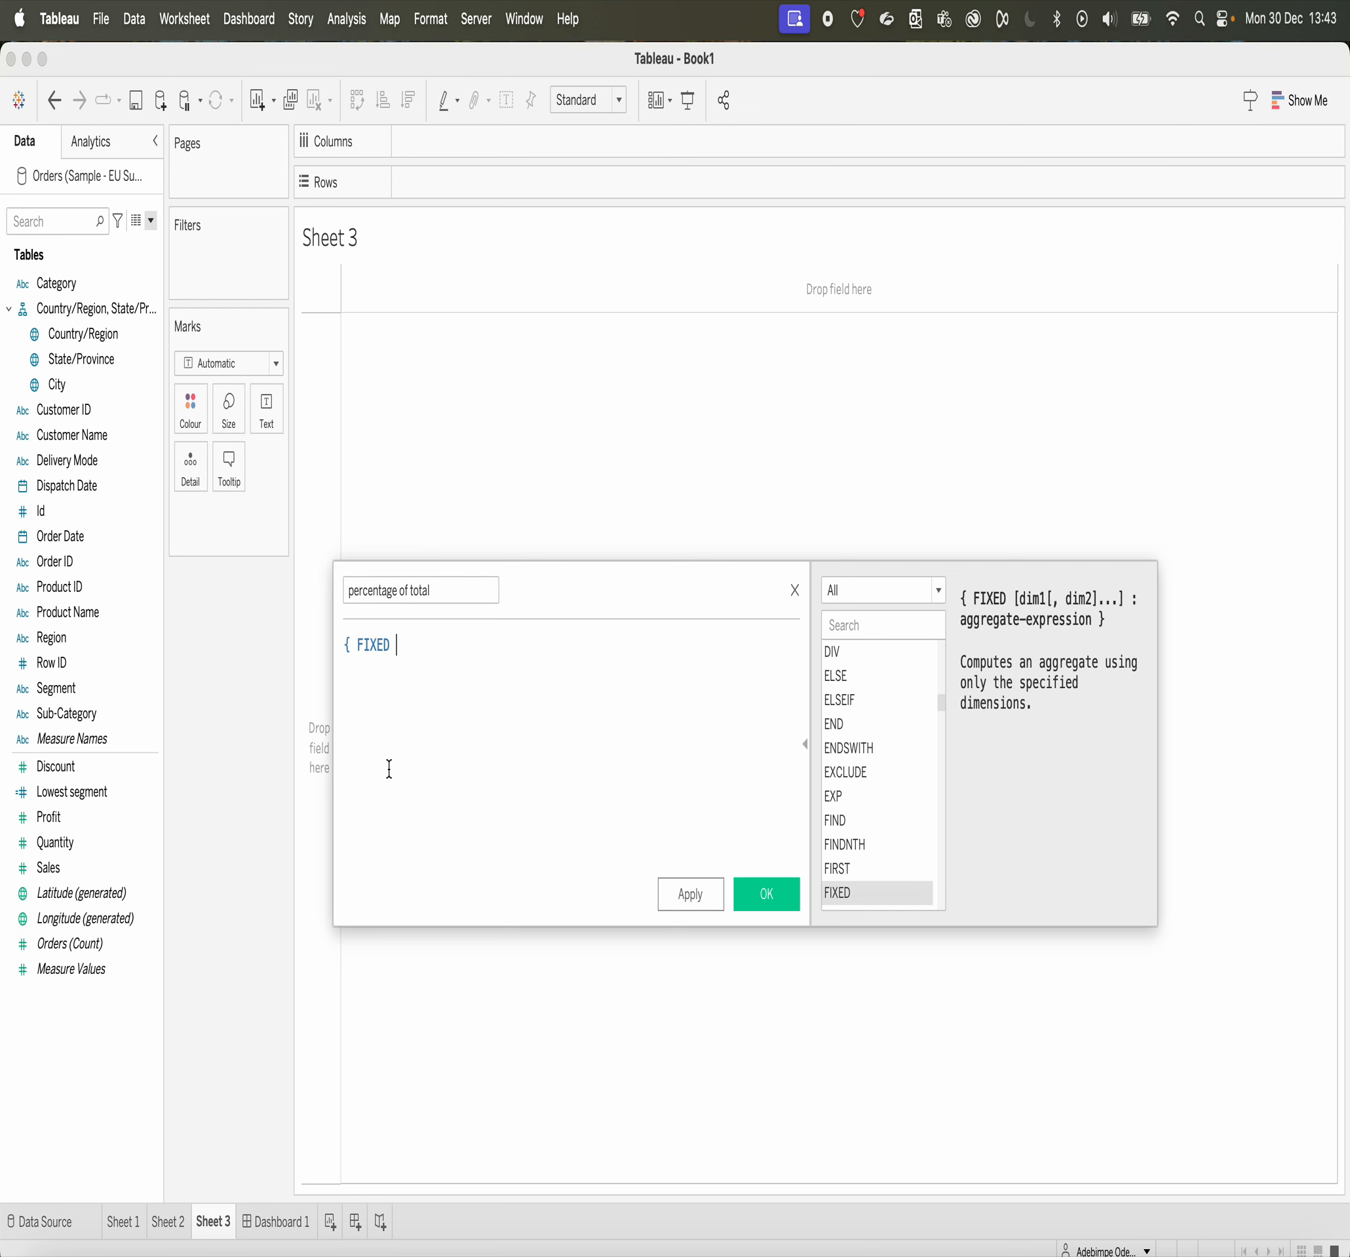
pyautogui.write('Pro')
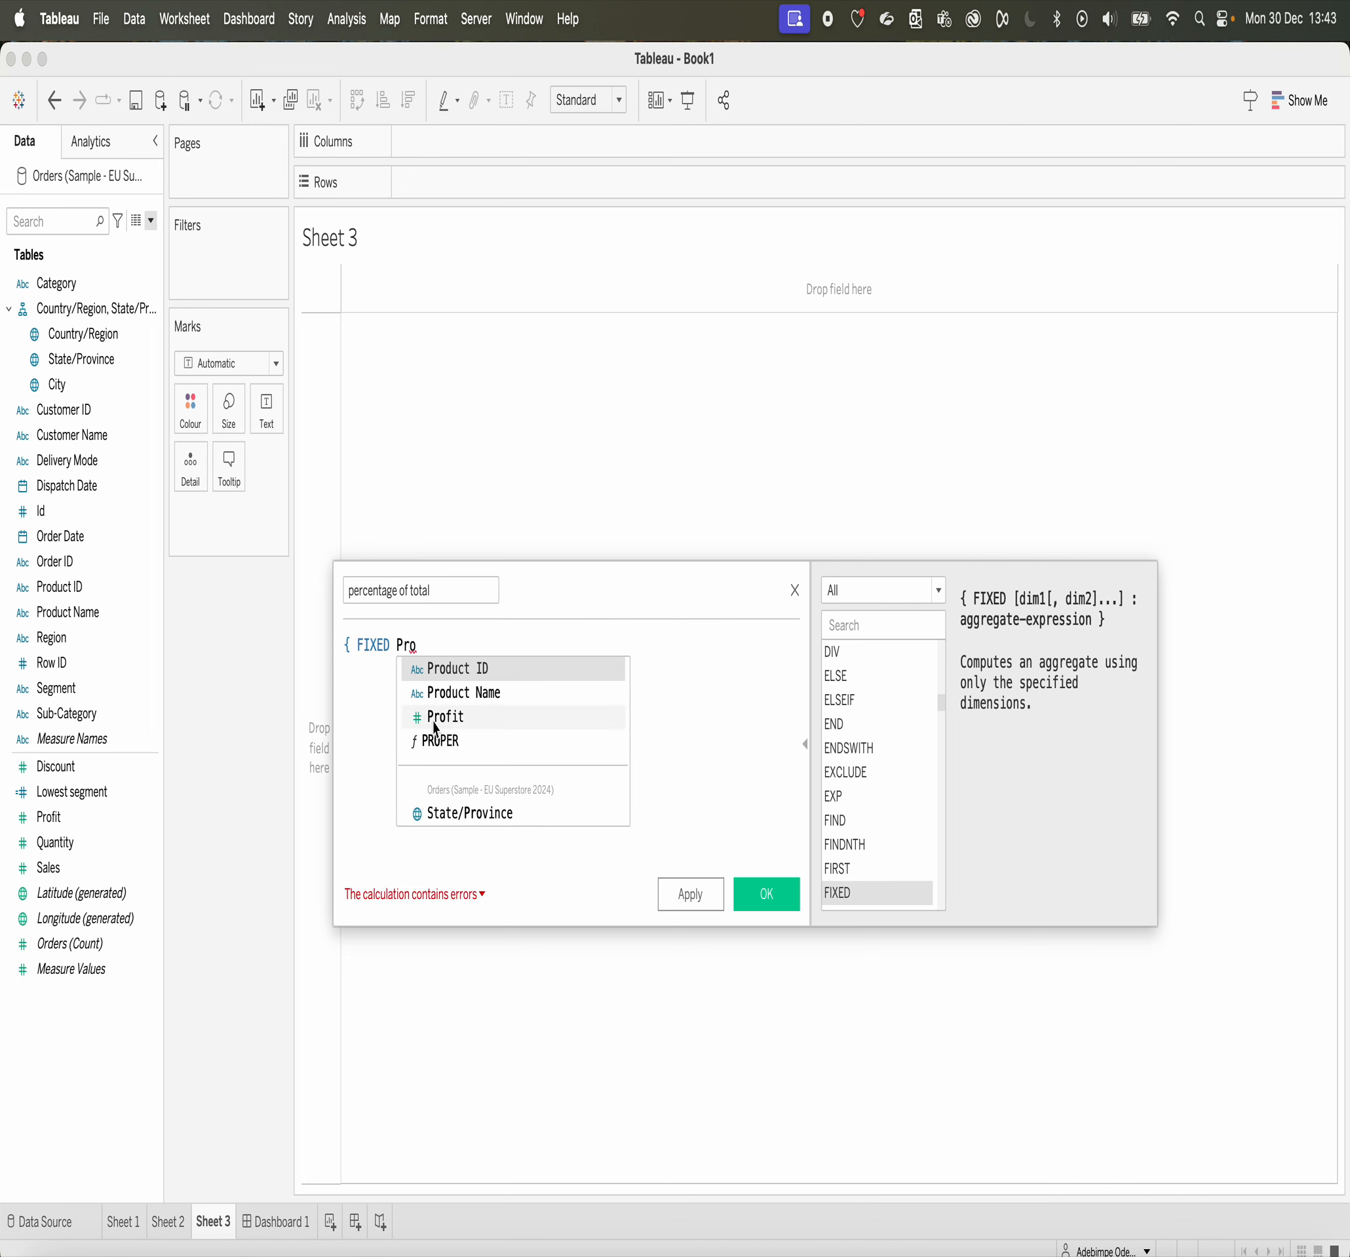
pyautogui.doubleClick(444, 717)
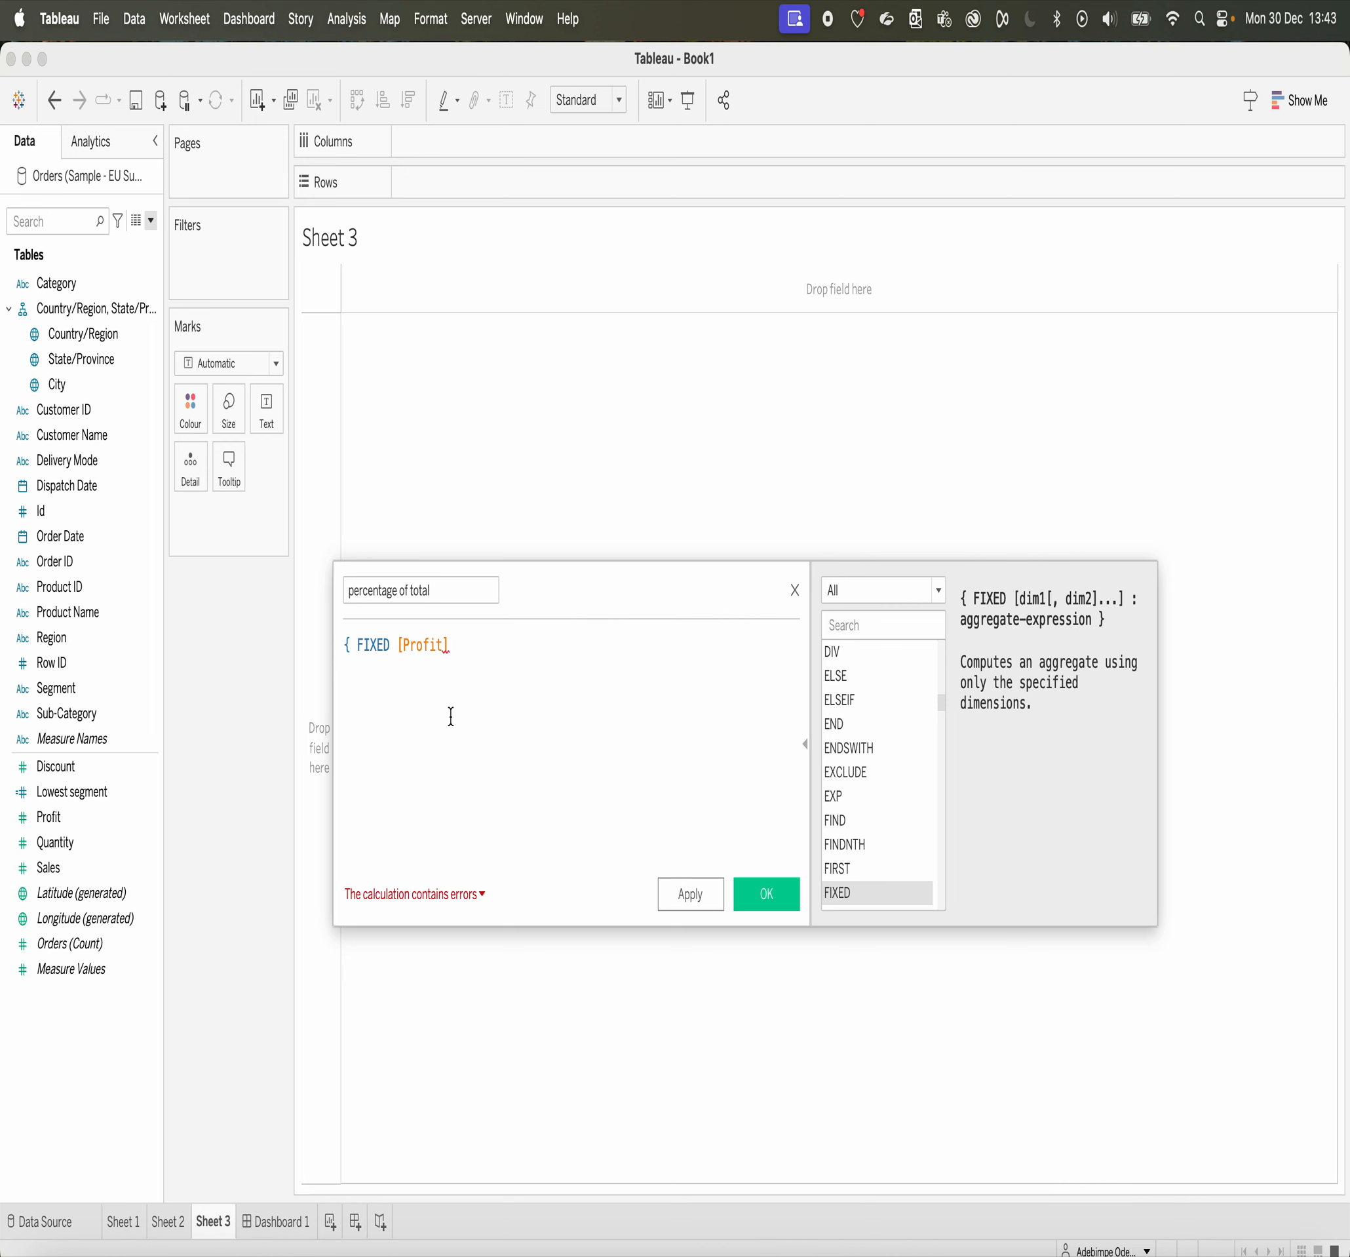
pyautogui.write(':')
# Step: Add the condition IF [Segment] = "Home Office" on a new line of the formula
pyautogui.press('Return')
pyautogui.write('if')
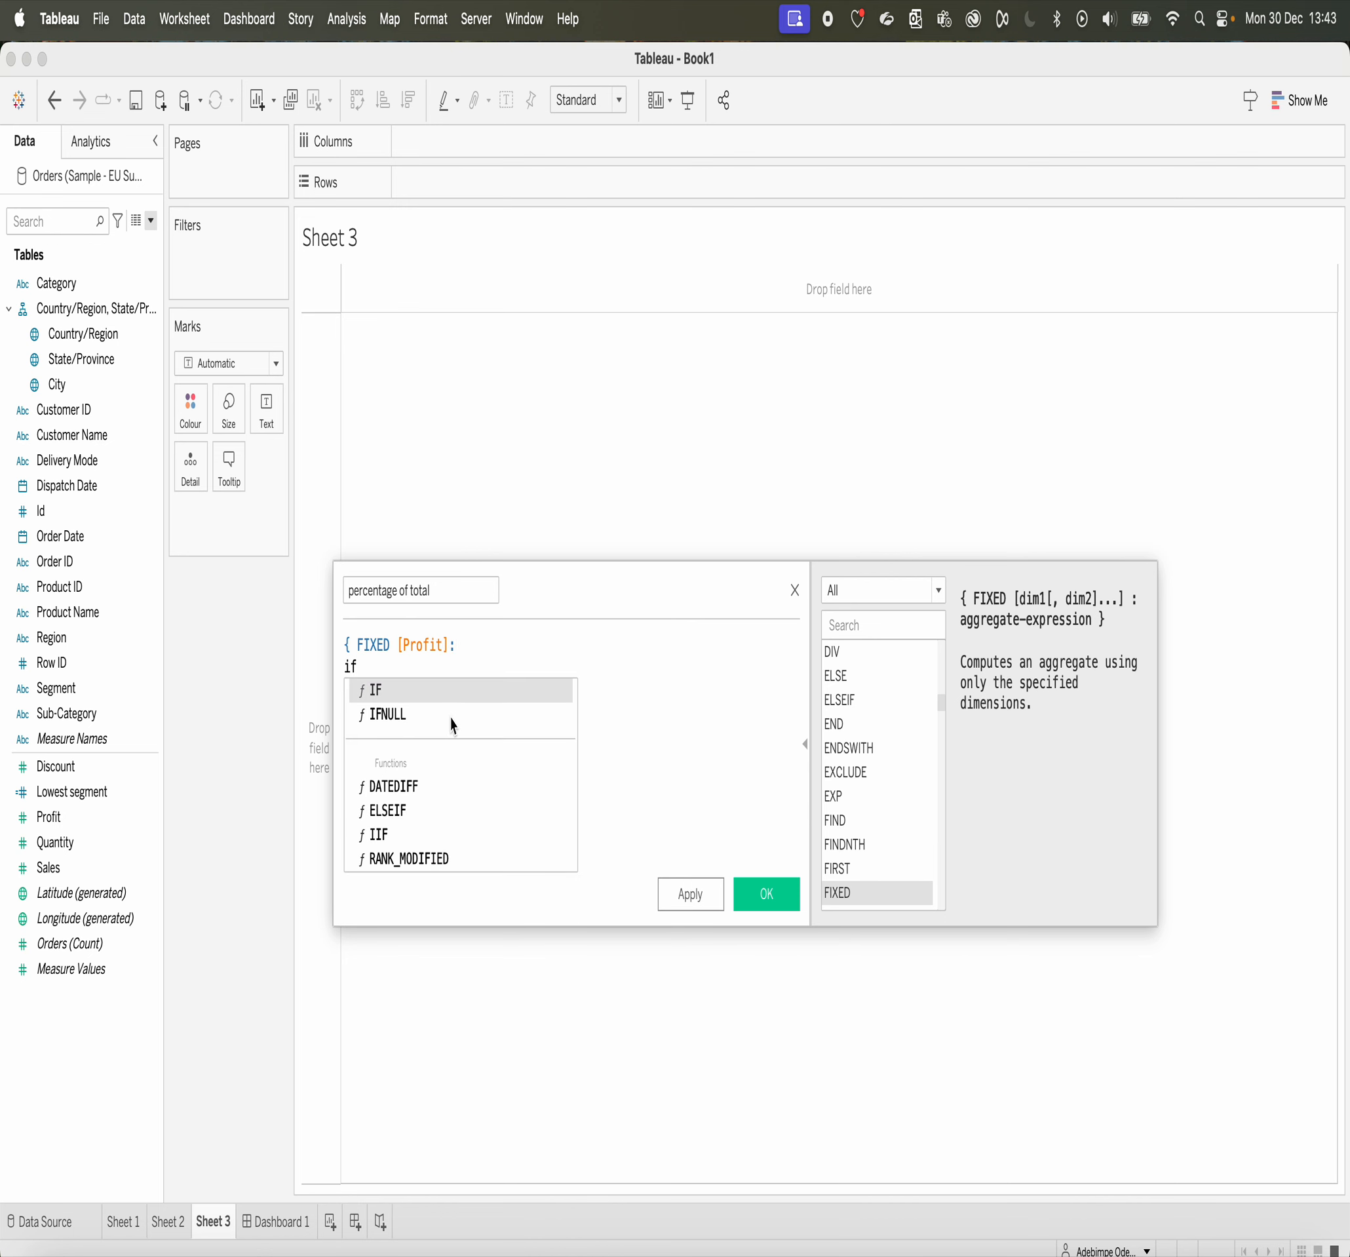
pyautogui.click(443, 691)
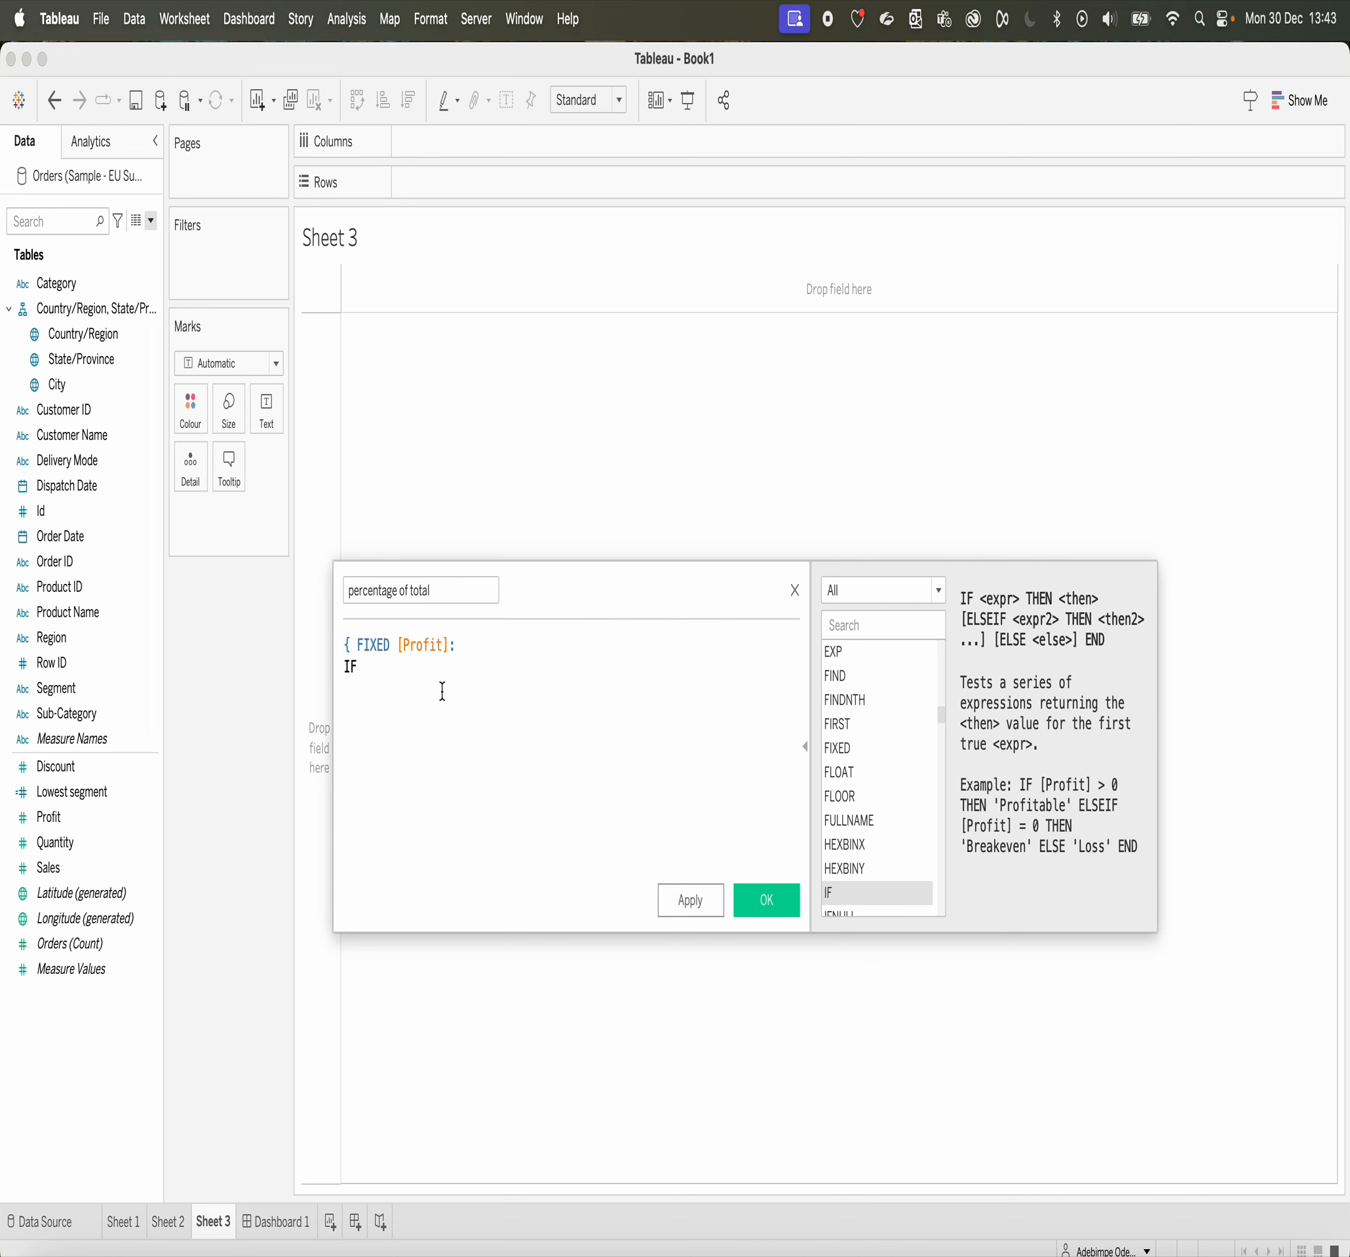
pyautogui.write('se')
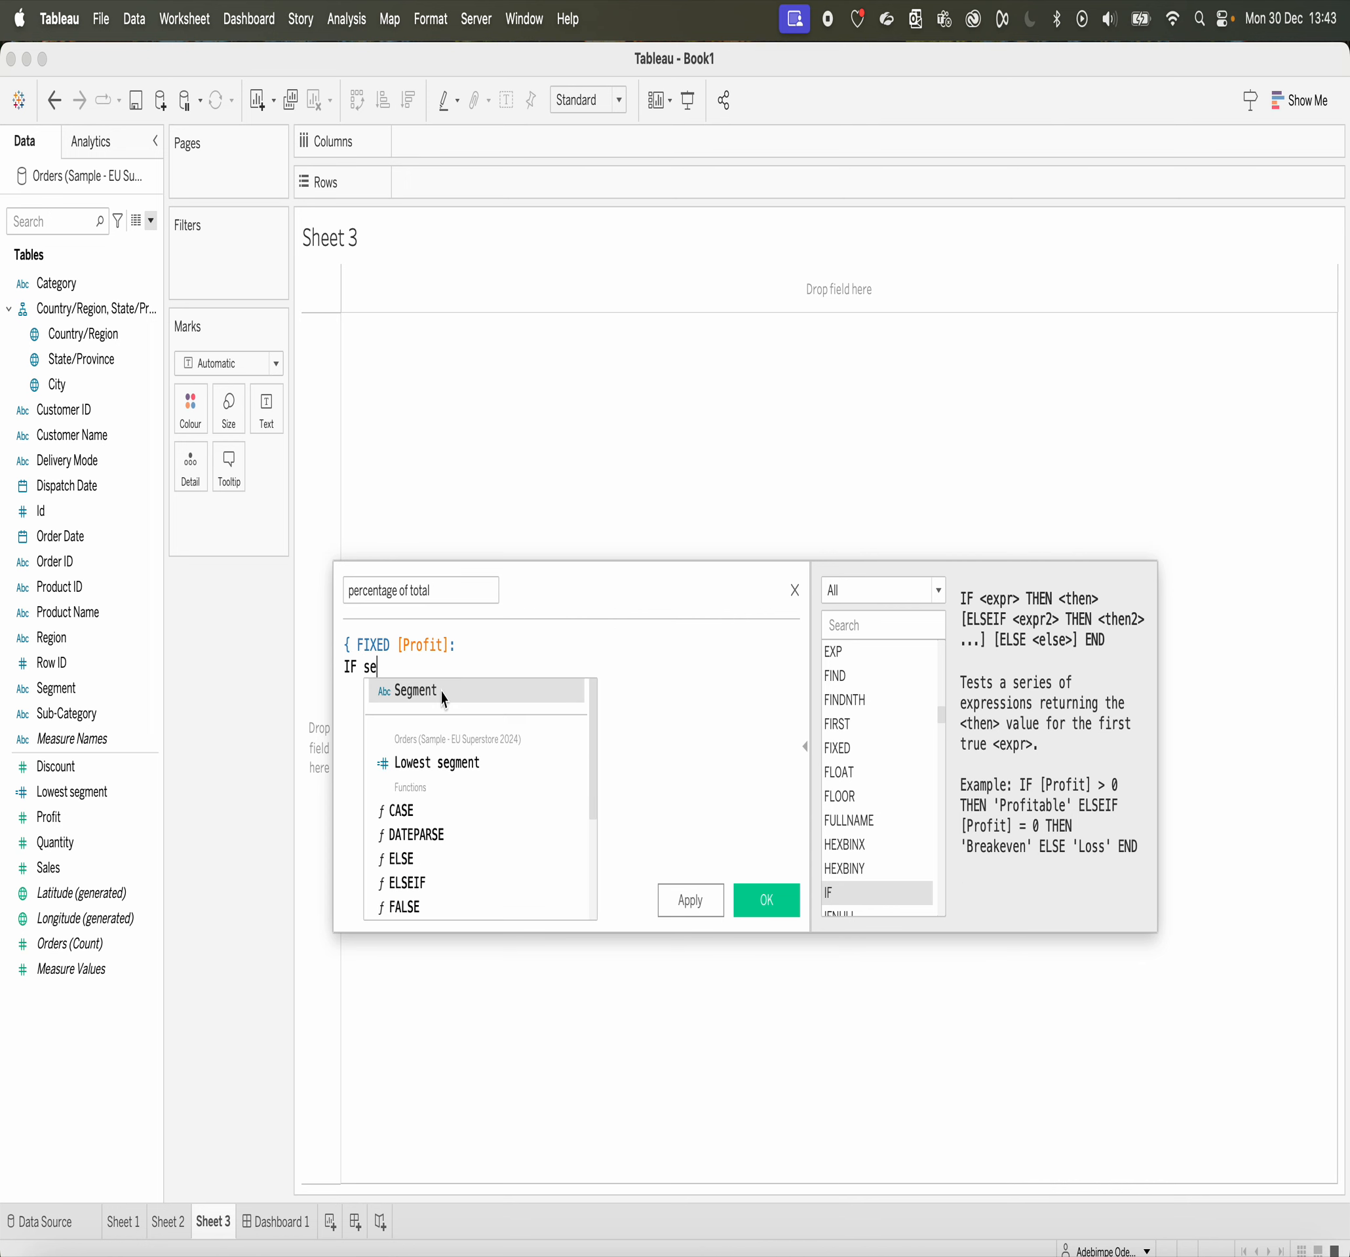
pyautogui.click(443, 691)
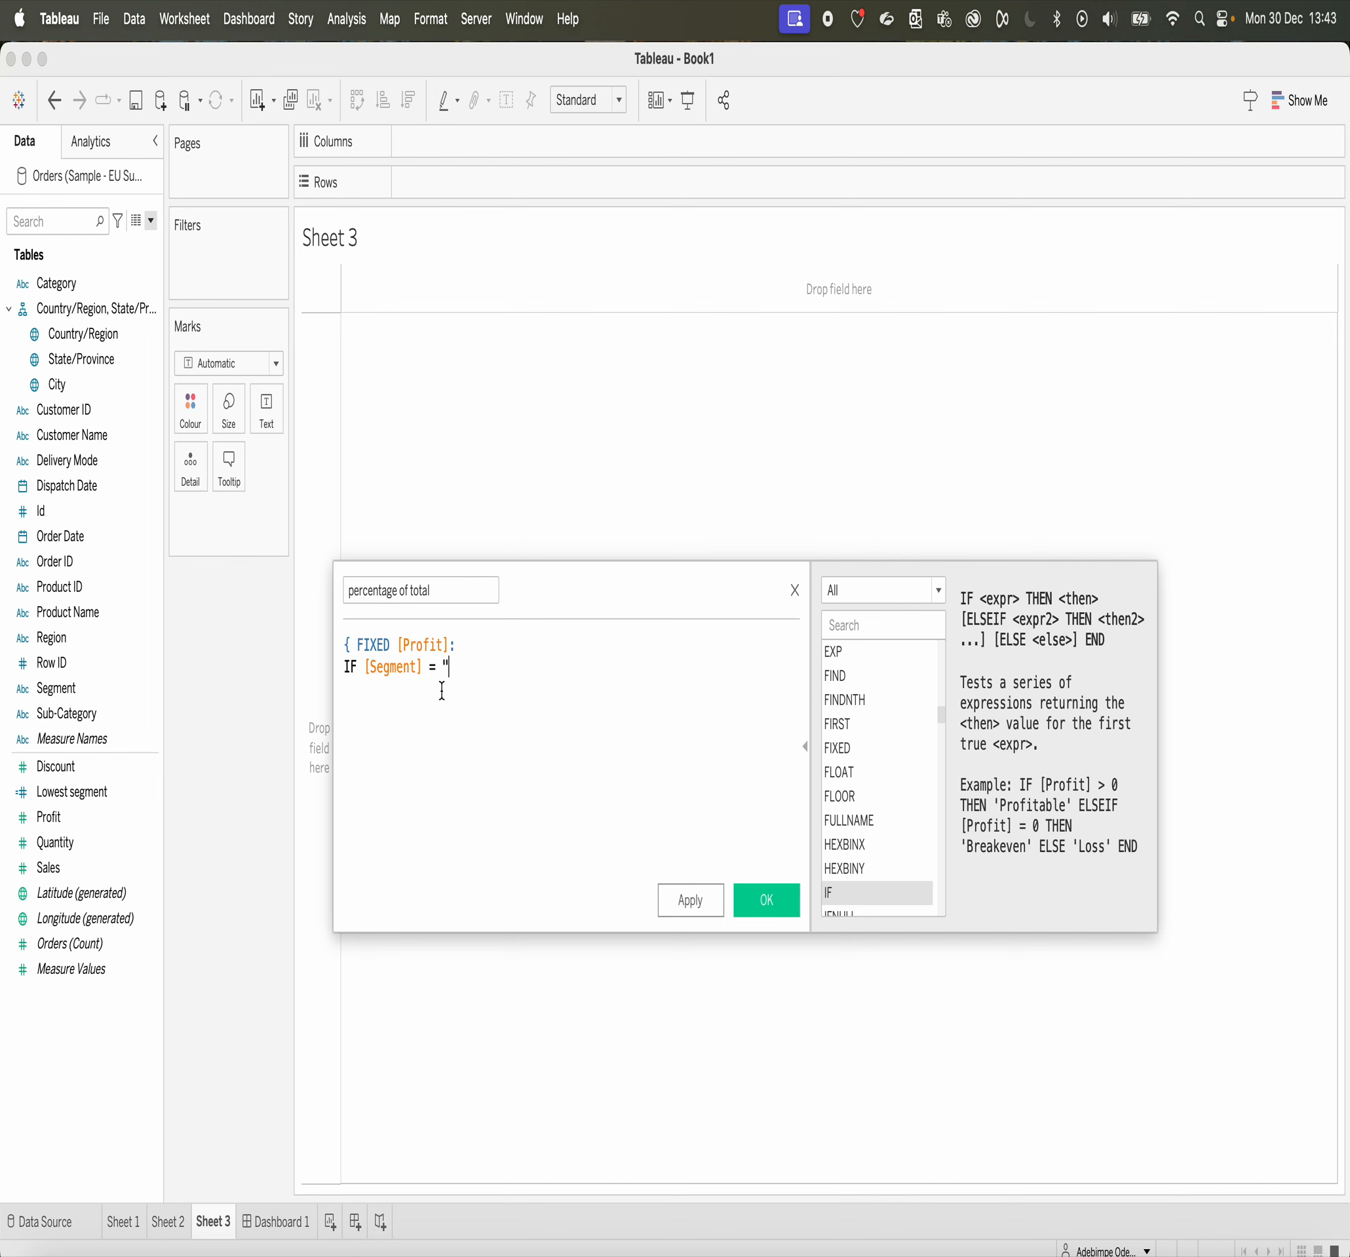
pyautogui.write('= "Home Off')
pyautogui.press('BackSpace')
pyautogui.press('BackSpace')
pyautogui.press('BackSpace')
pyautogui.press('BackSpace')
pyautogui.write('Office"')
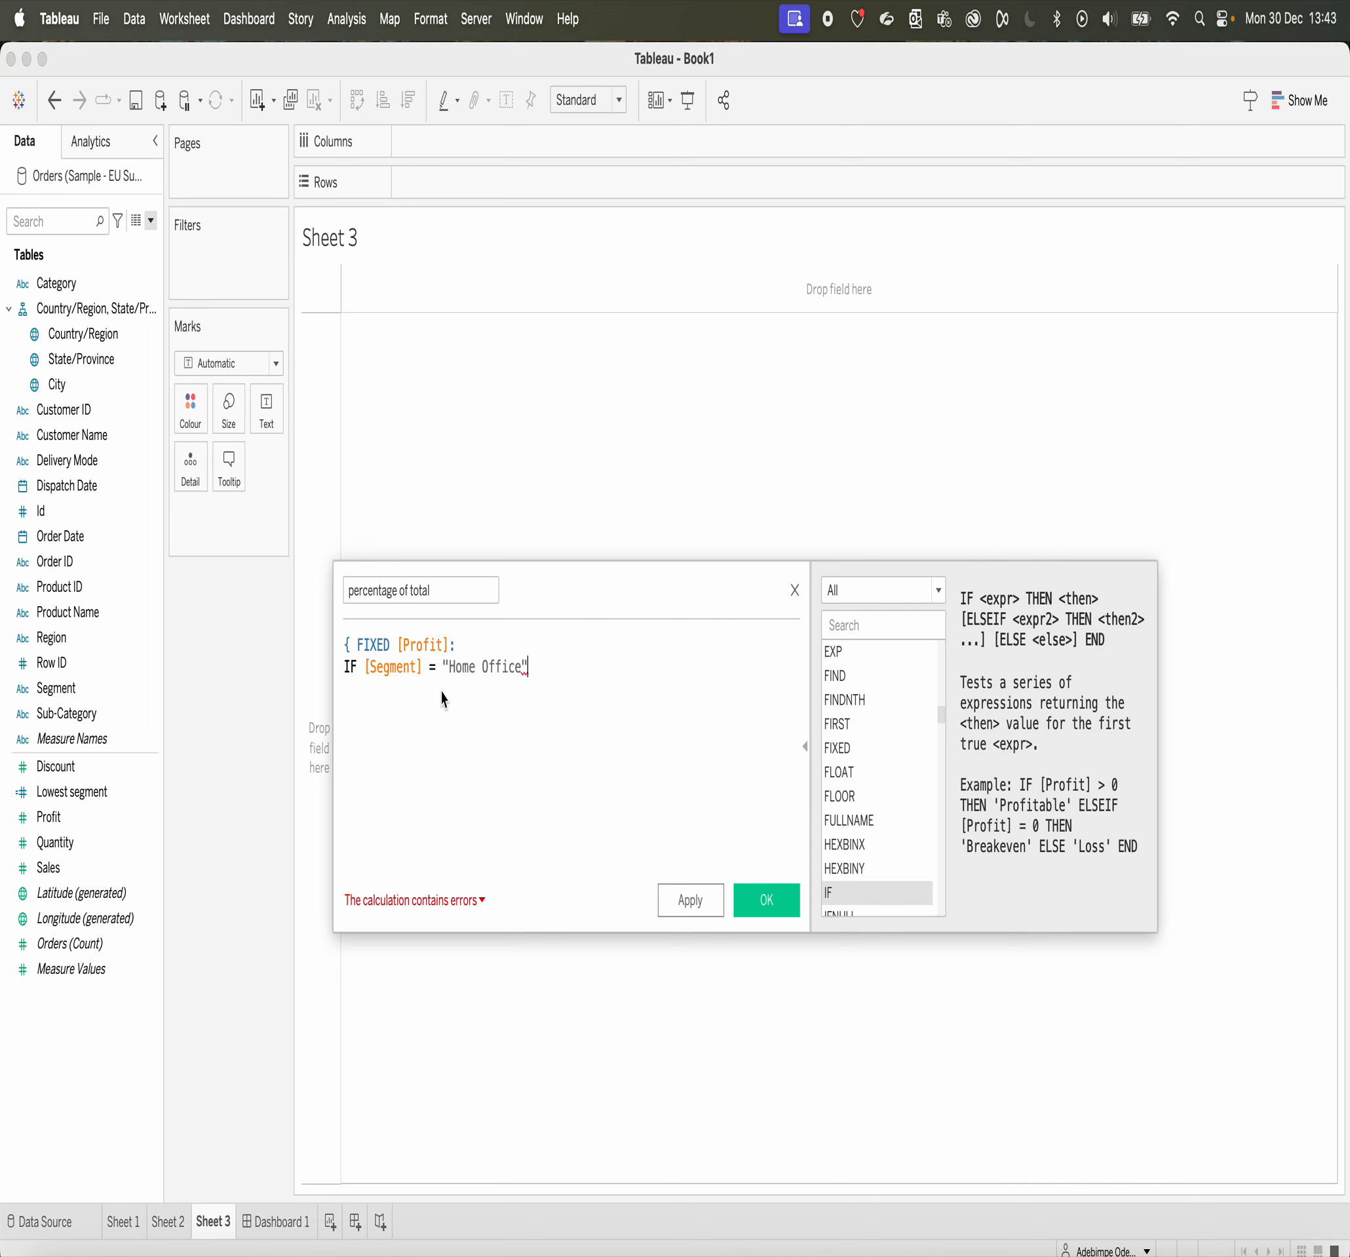
pyautogui.write(' THE')
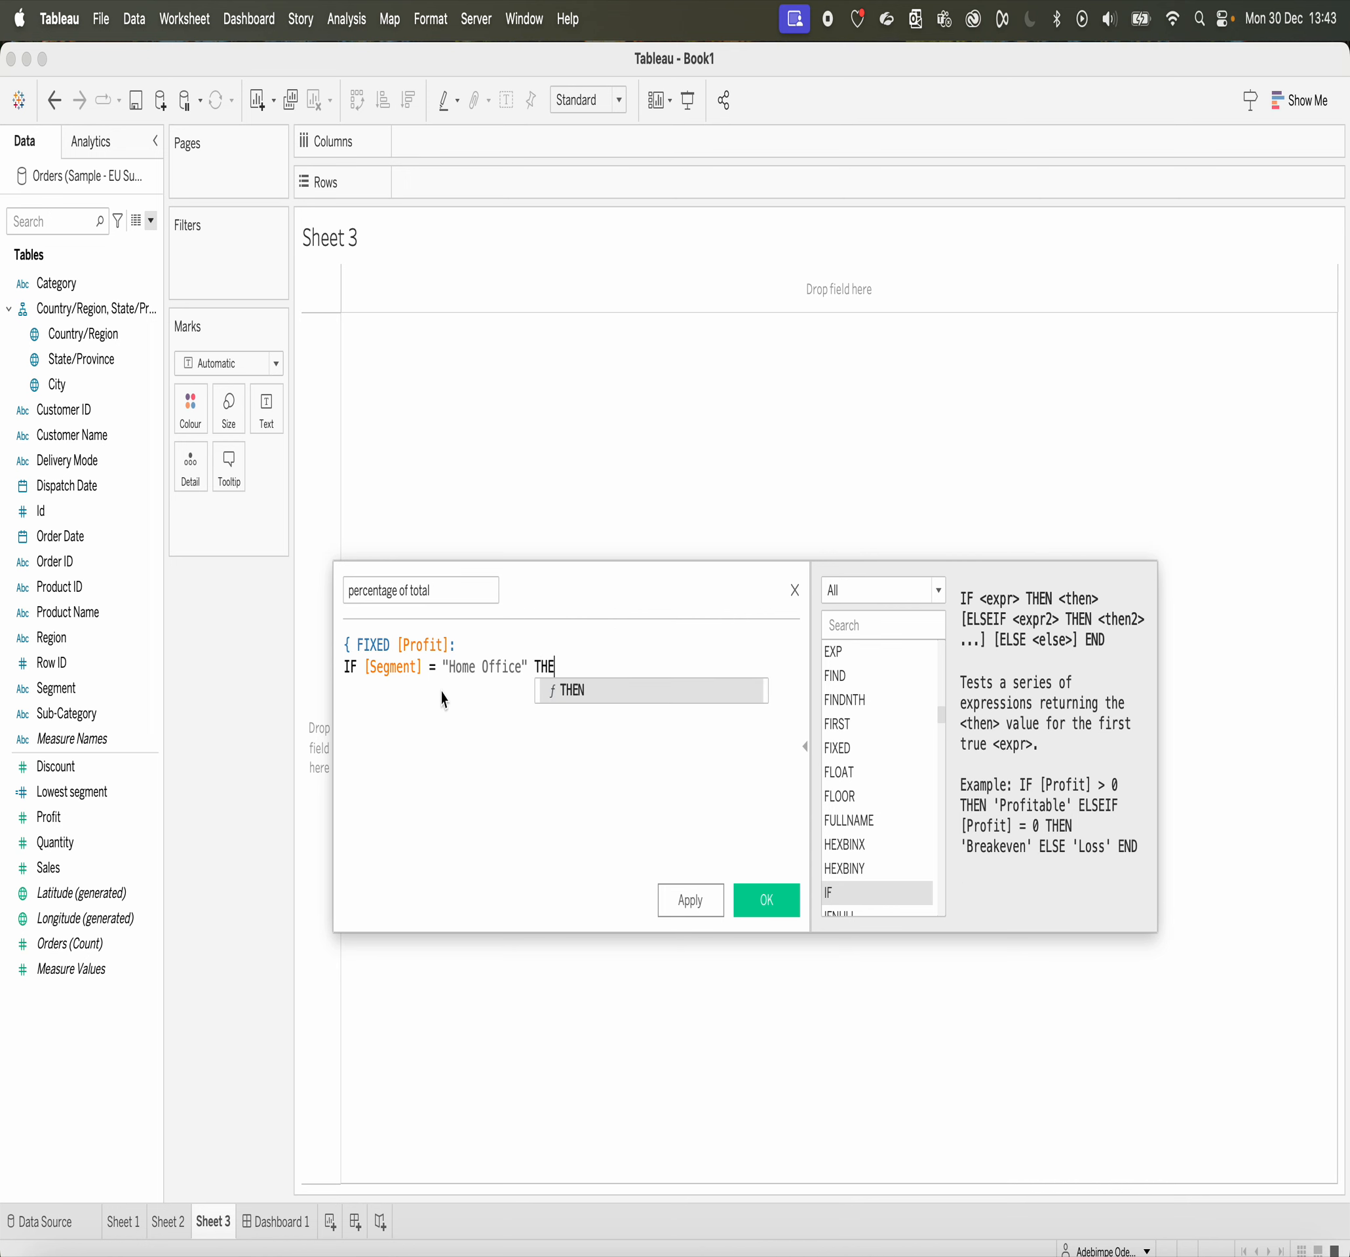
pyautogui.write('N')
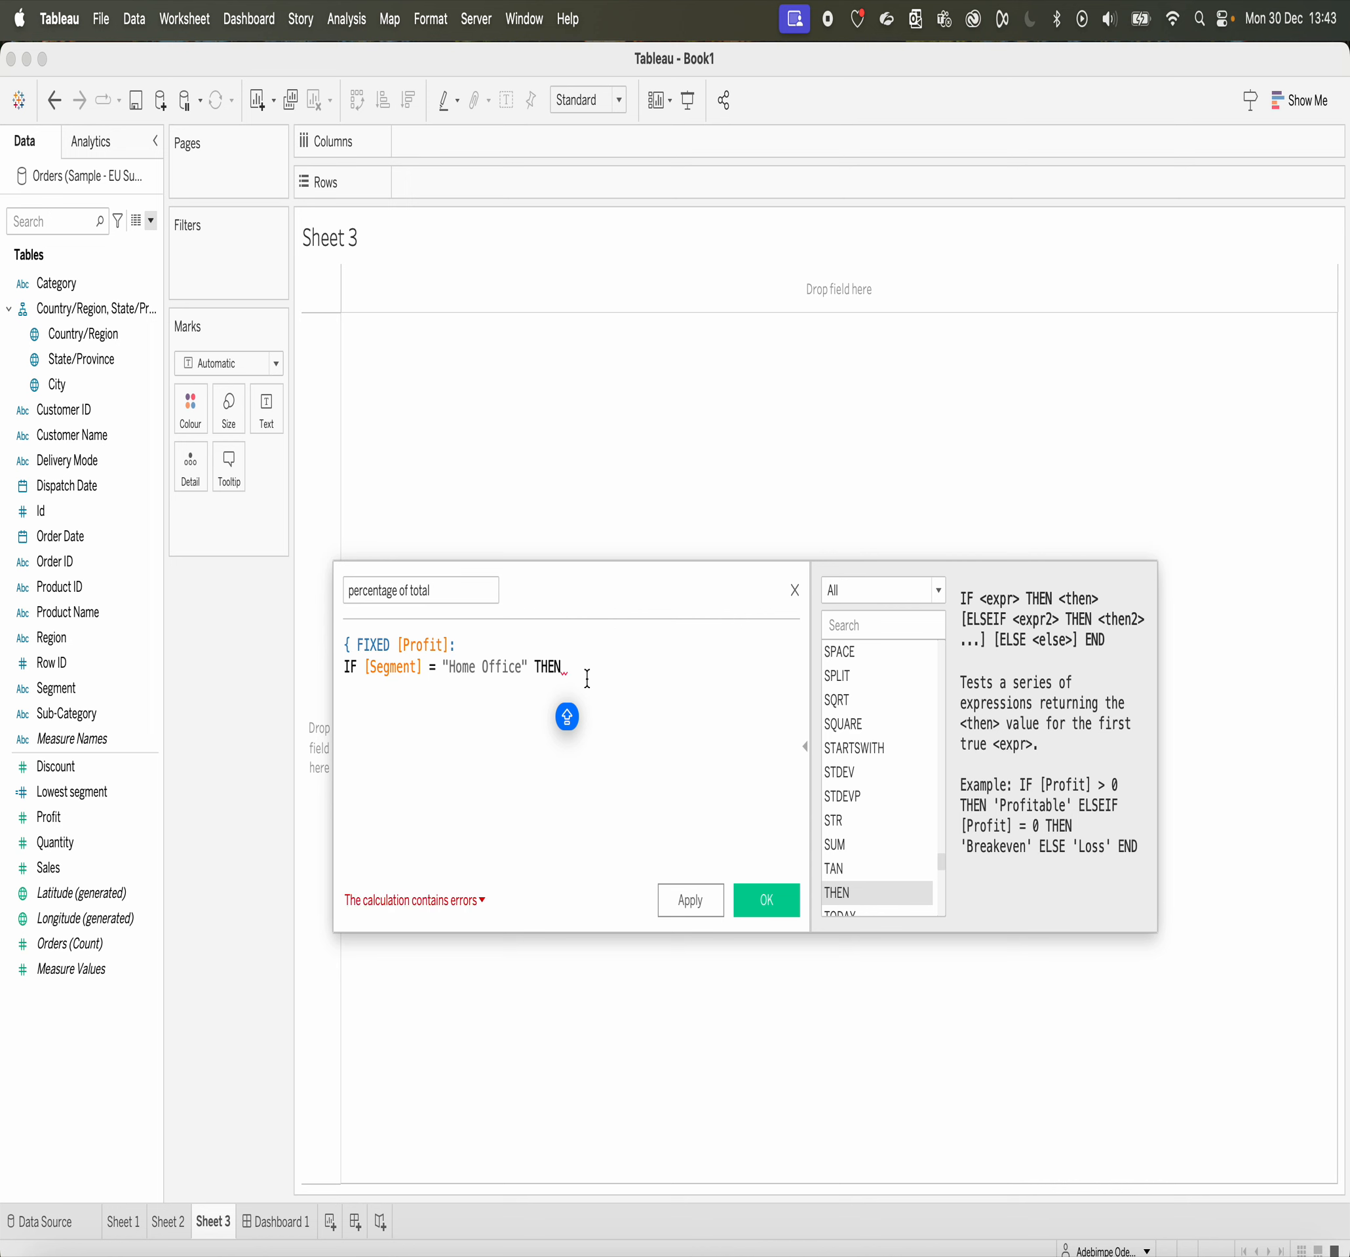
pyautogui.write(' FOCA')
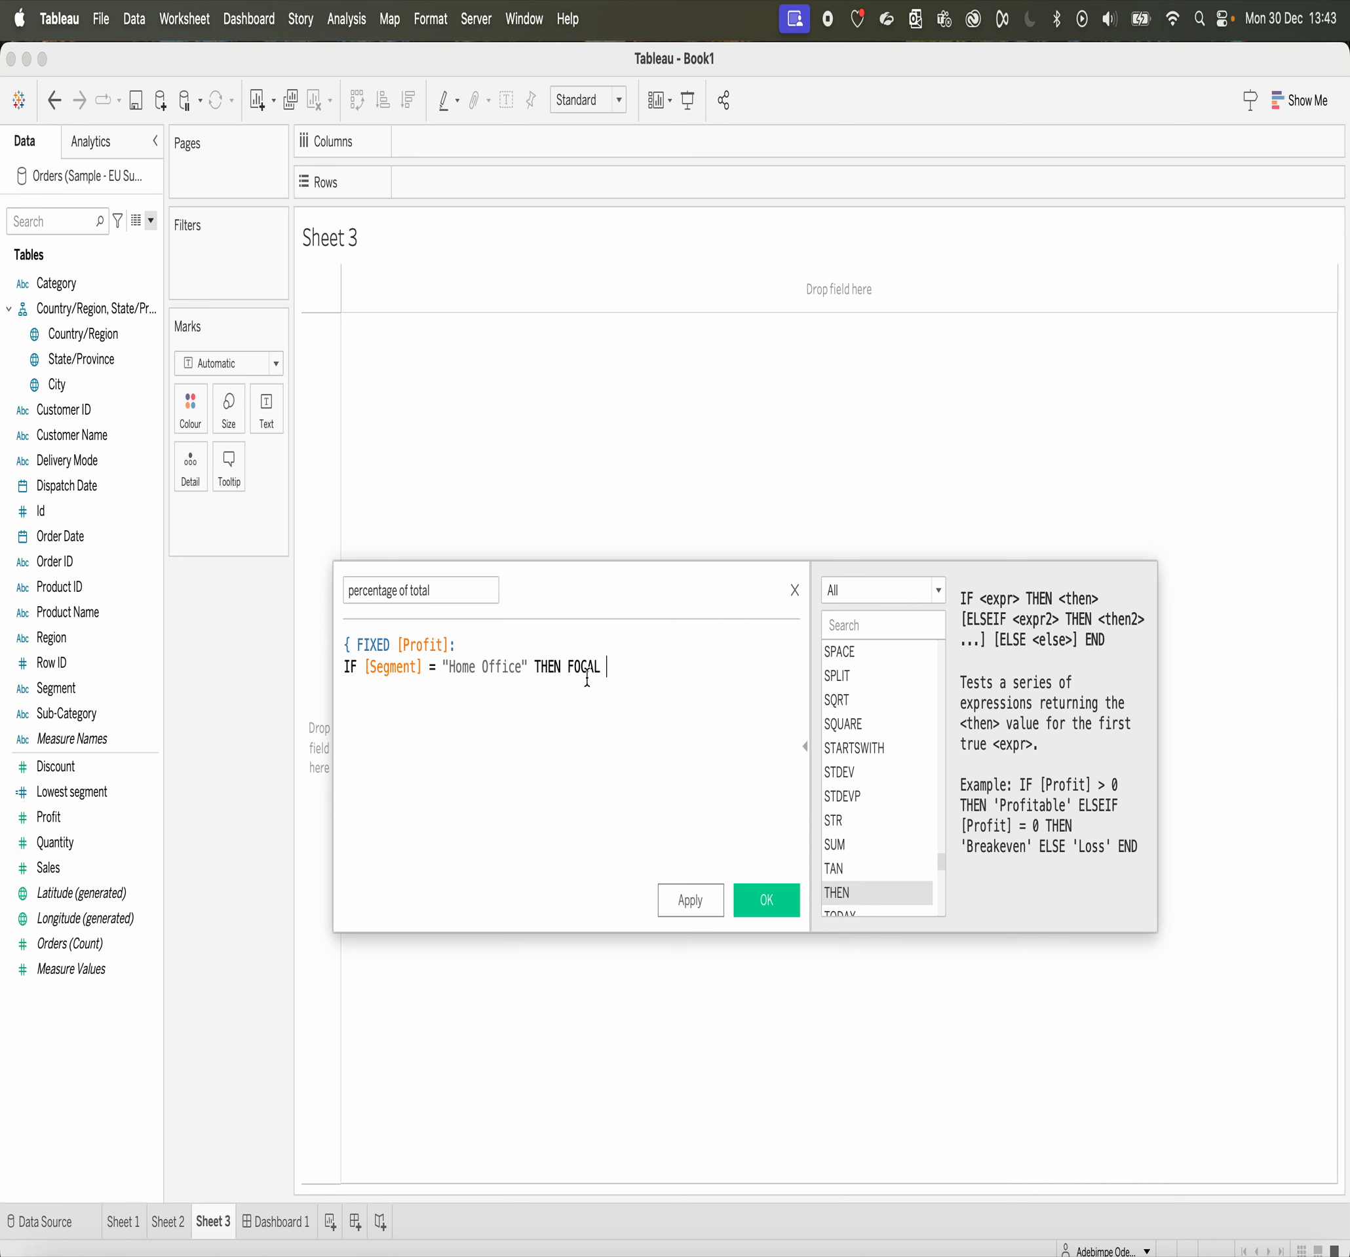
pyautogui.write('L')
# Step: Make the Home Office condition return THEN "Focus Segment"
pyautogui.press('BackSpace')
pyautogui.press('BackSpace')
pyautogui.press('BackSpace')
pyautogui.press('BackSpace')
pyautogui.press('BackSpace')
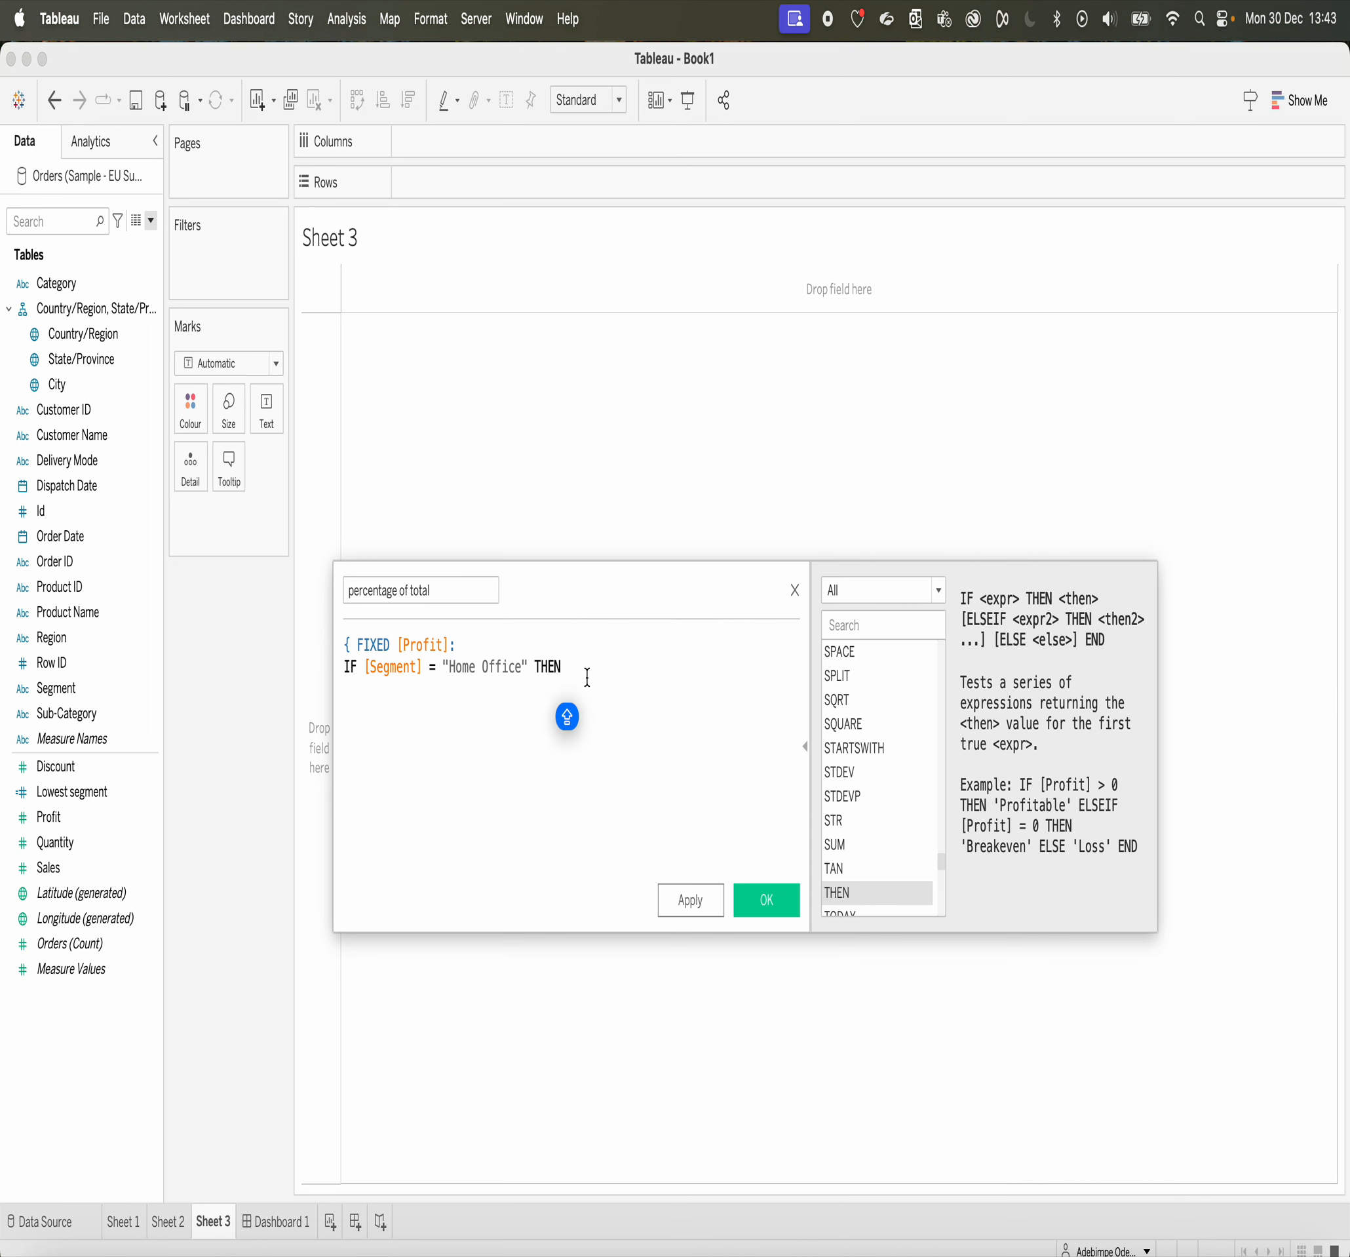
pyautogui.write('"fOC')
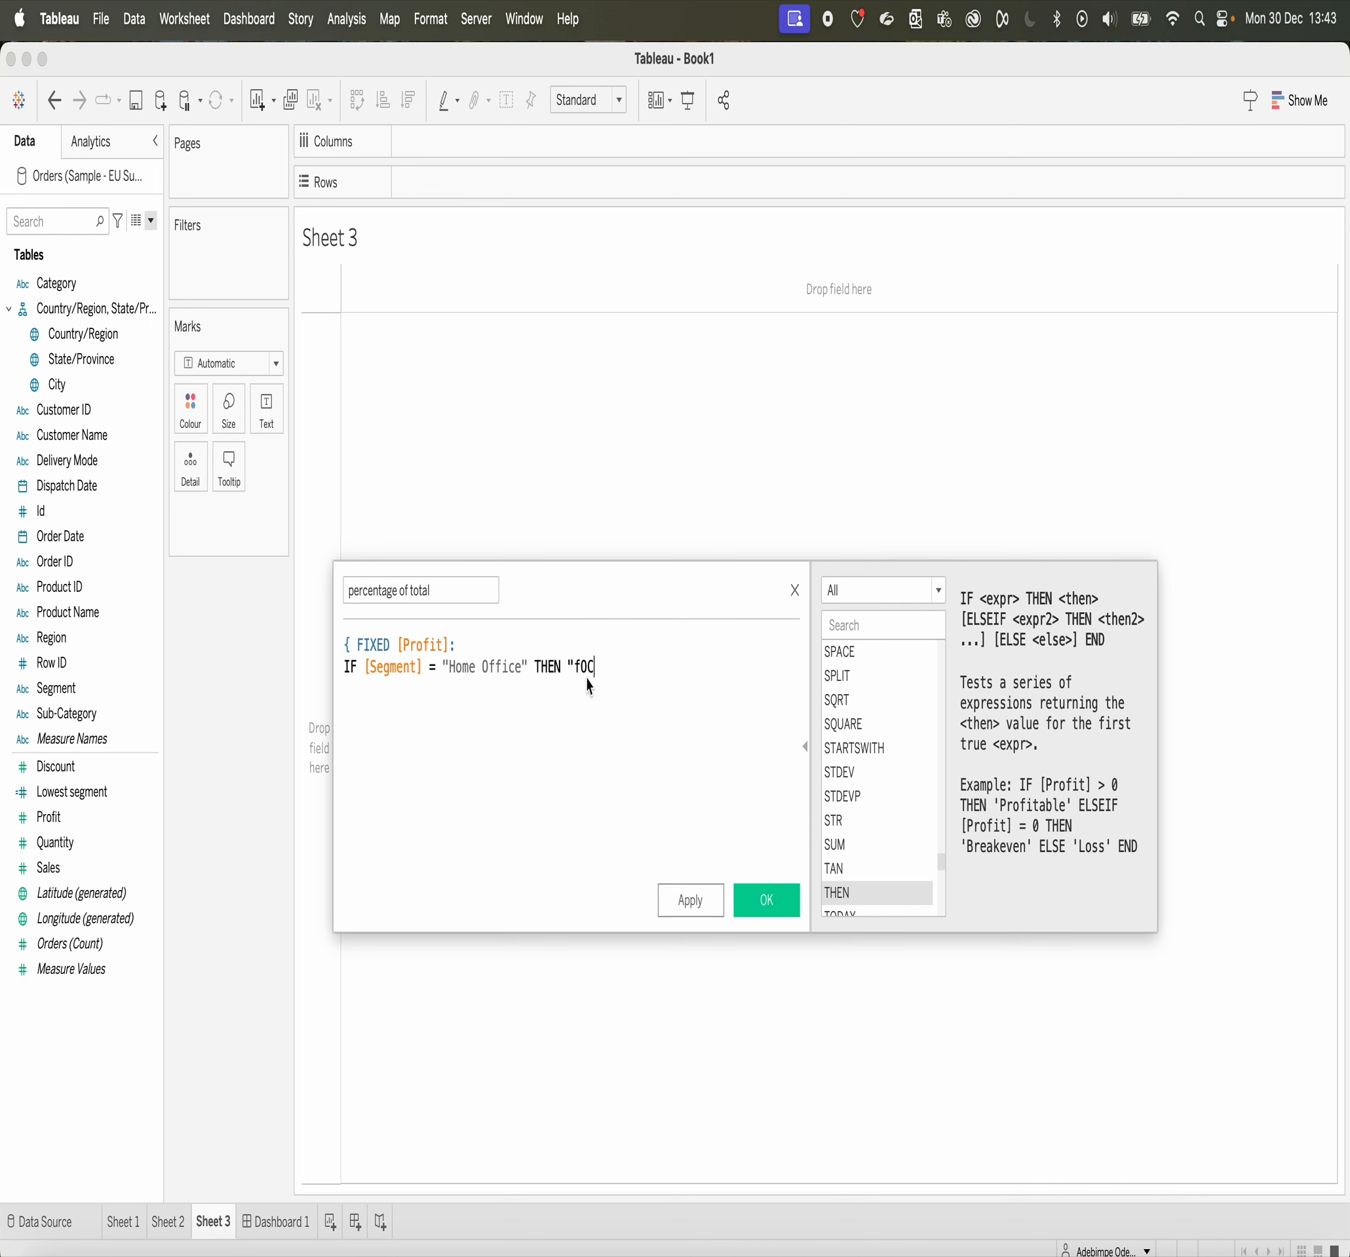
pyautogui.press('capslock')
pyautogui.press('BackSpace')
pyautogui.press('BackSpace')
pyautogui.press('BackSpace')
pyautogui.write('Fo')
pyautogui.write('cus Segment')
pyautogui.write('" ')
pyautogui.write('R')
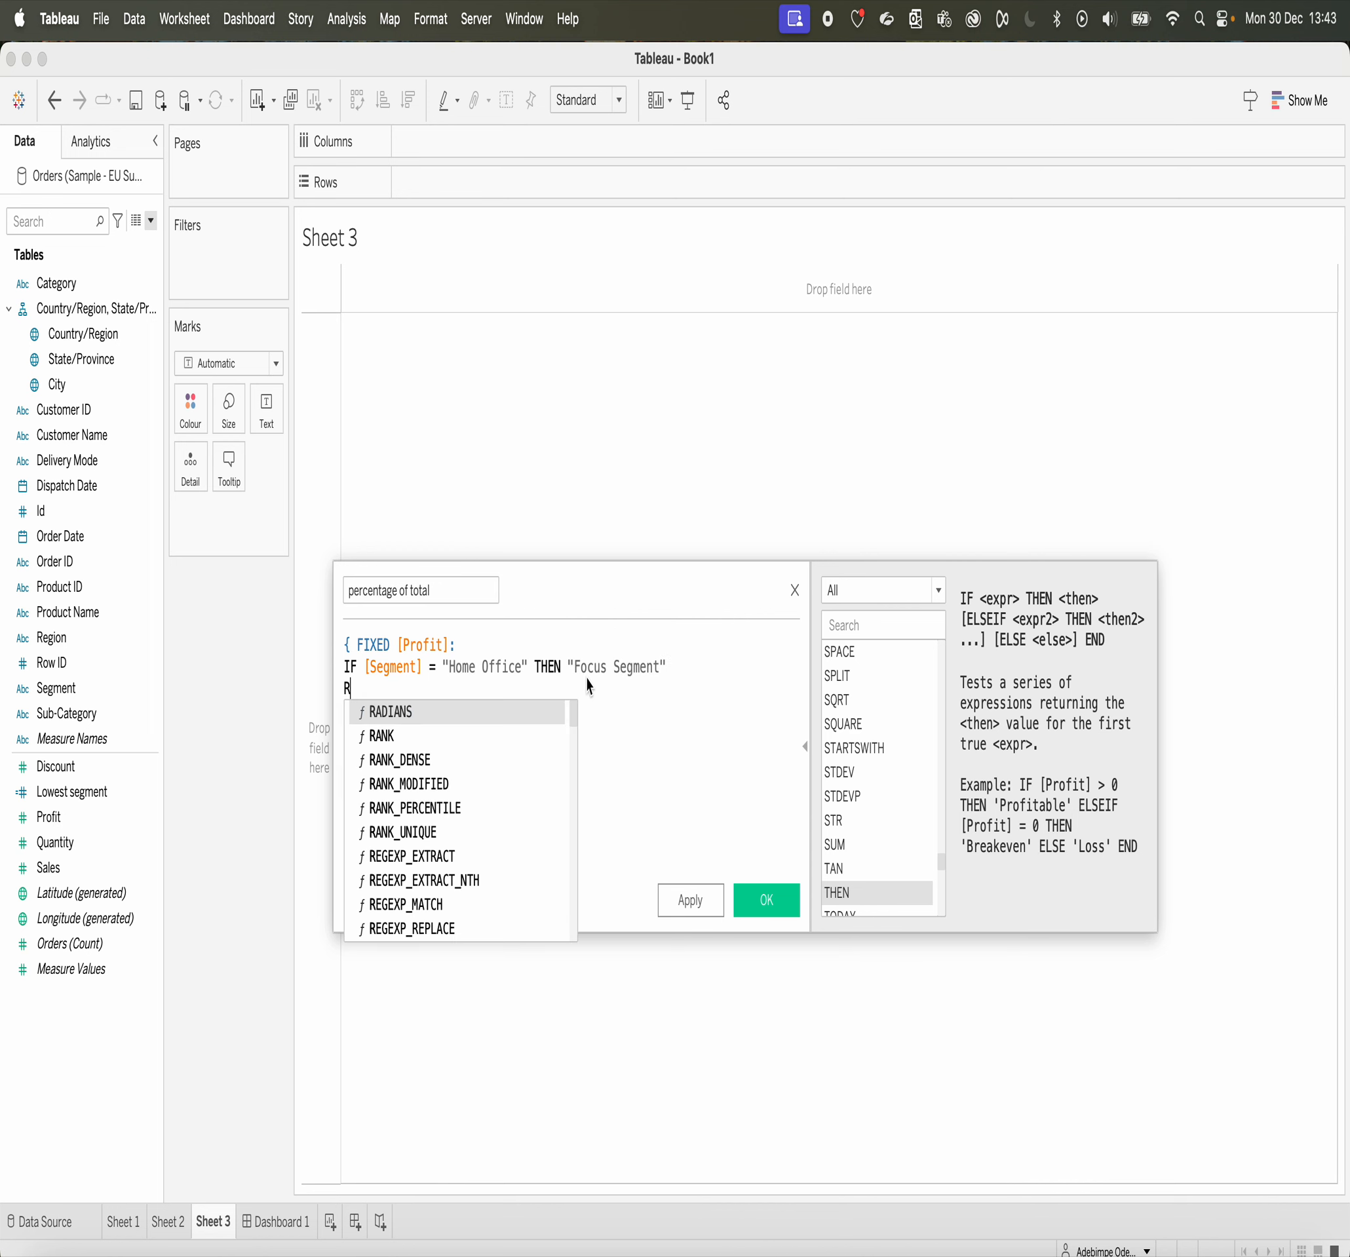
pyautogui.press('BackSpace')
pyautogui.write('EL')
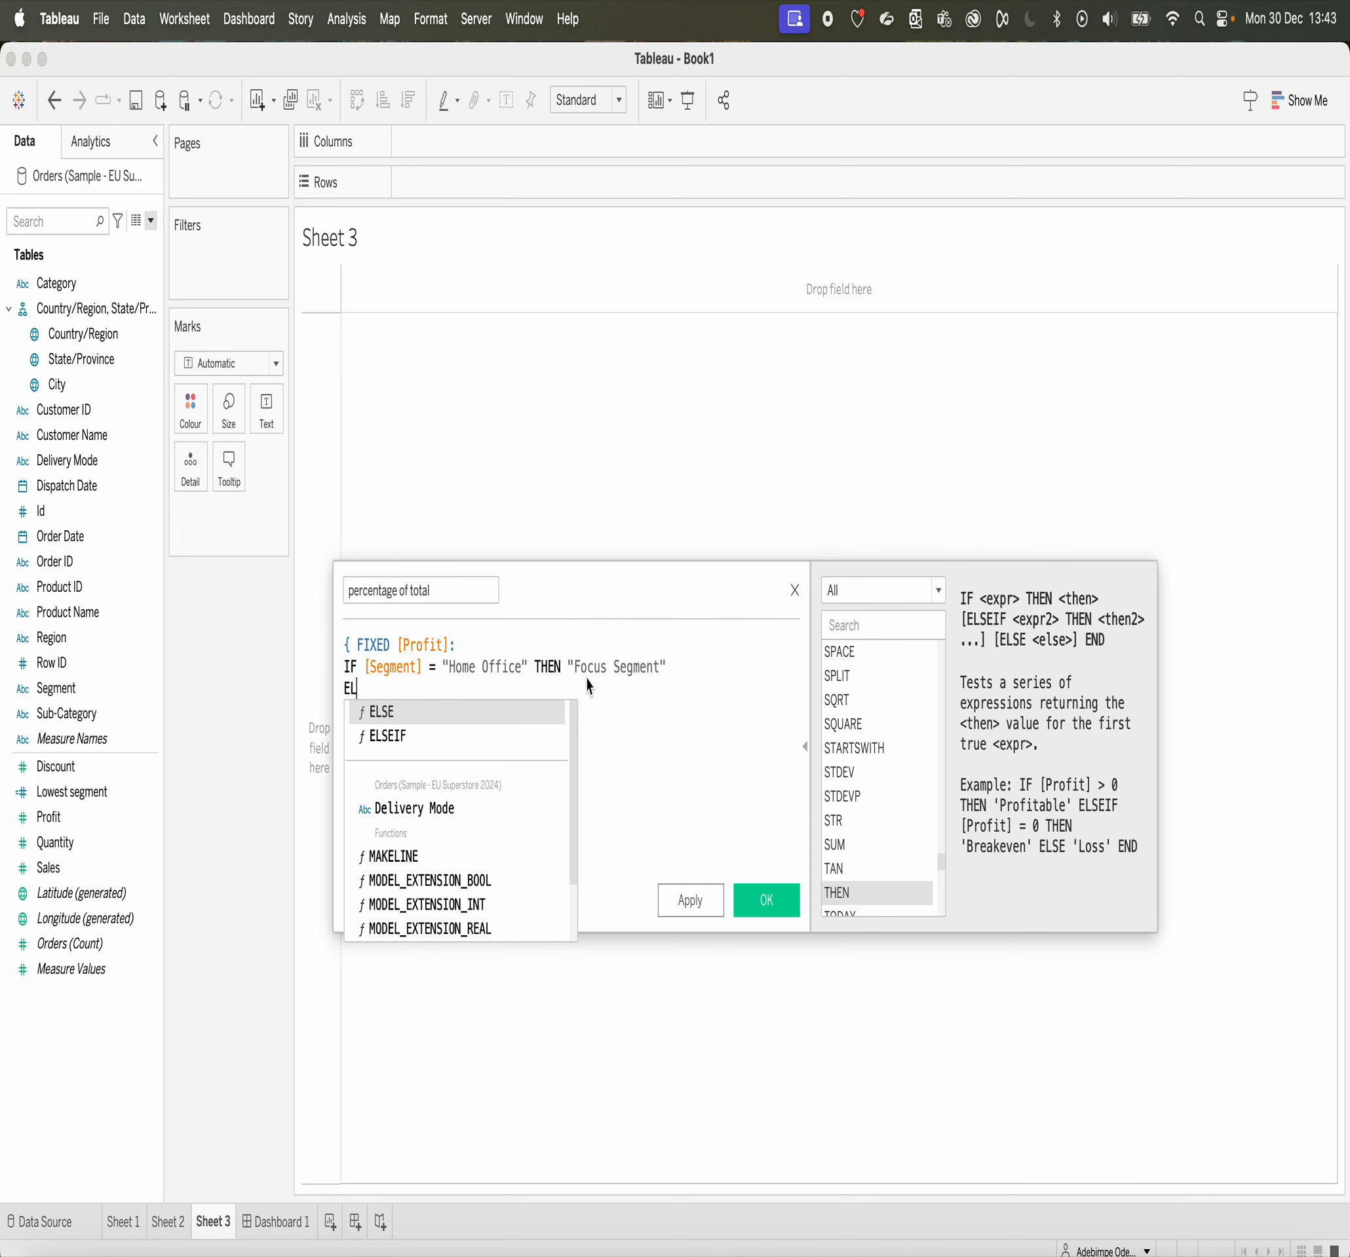
pyautogui.click(497, 714)
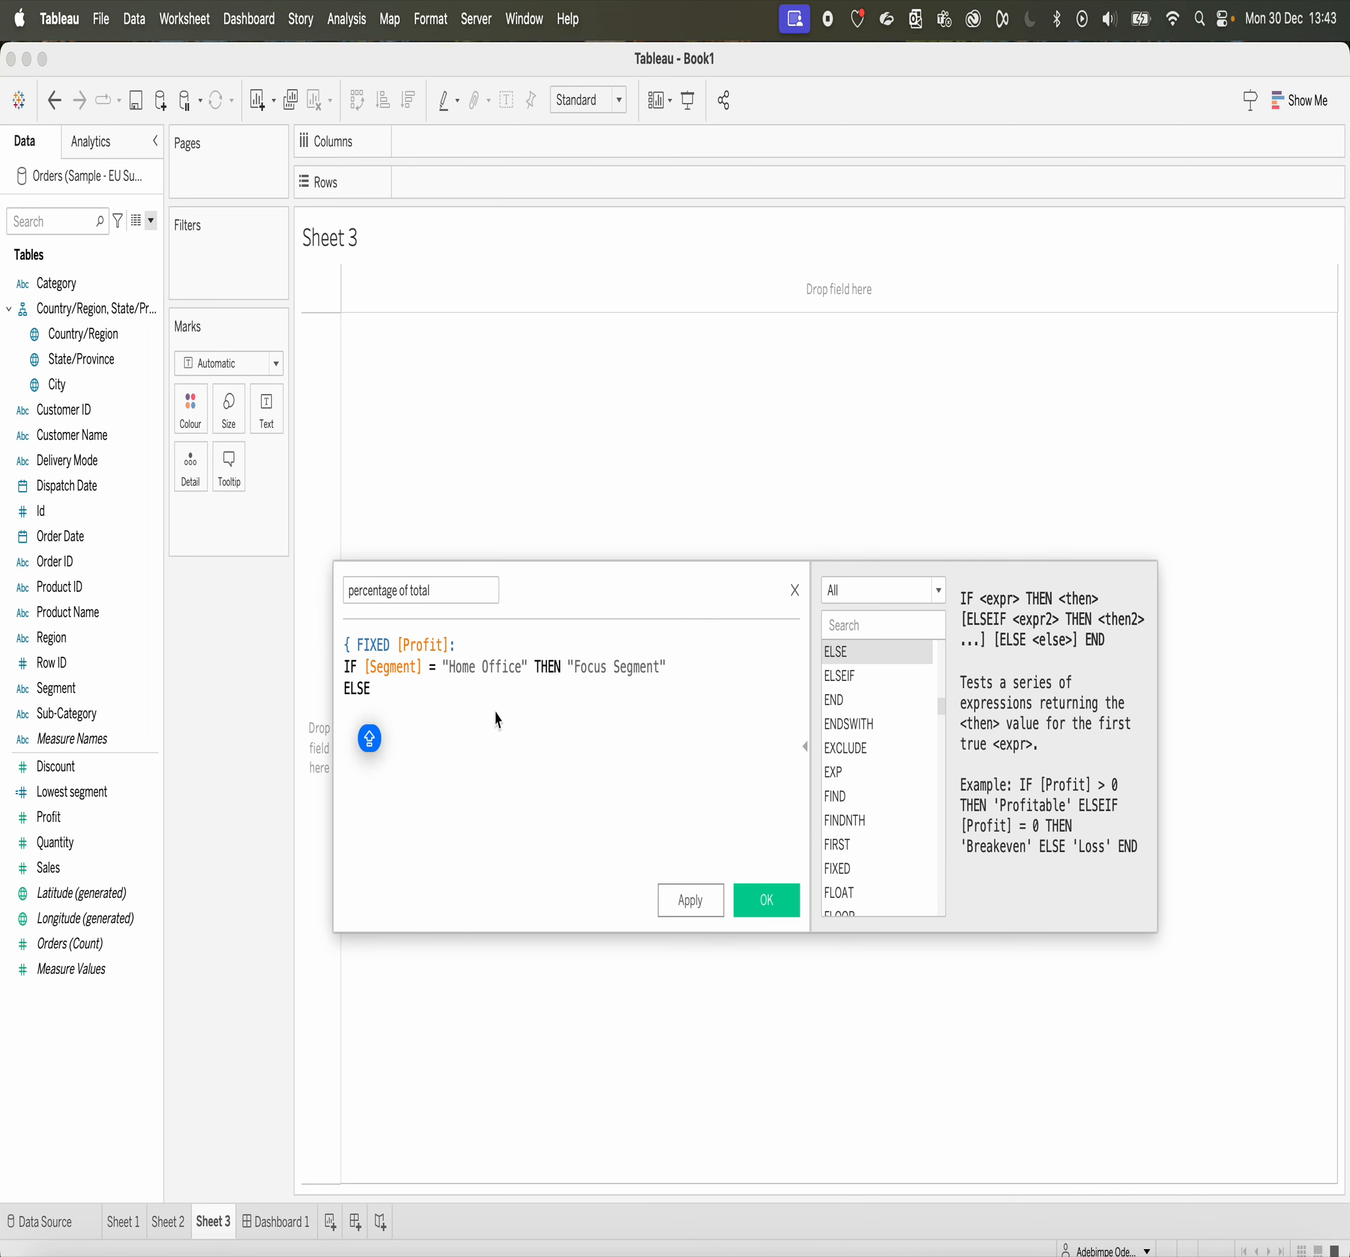
pyautogui.press('capslock')
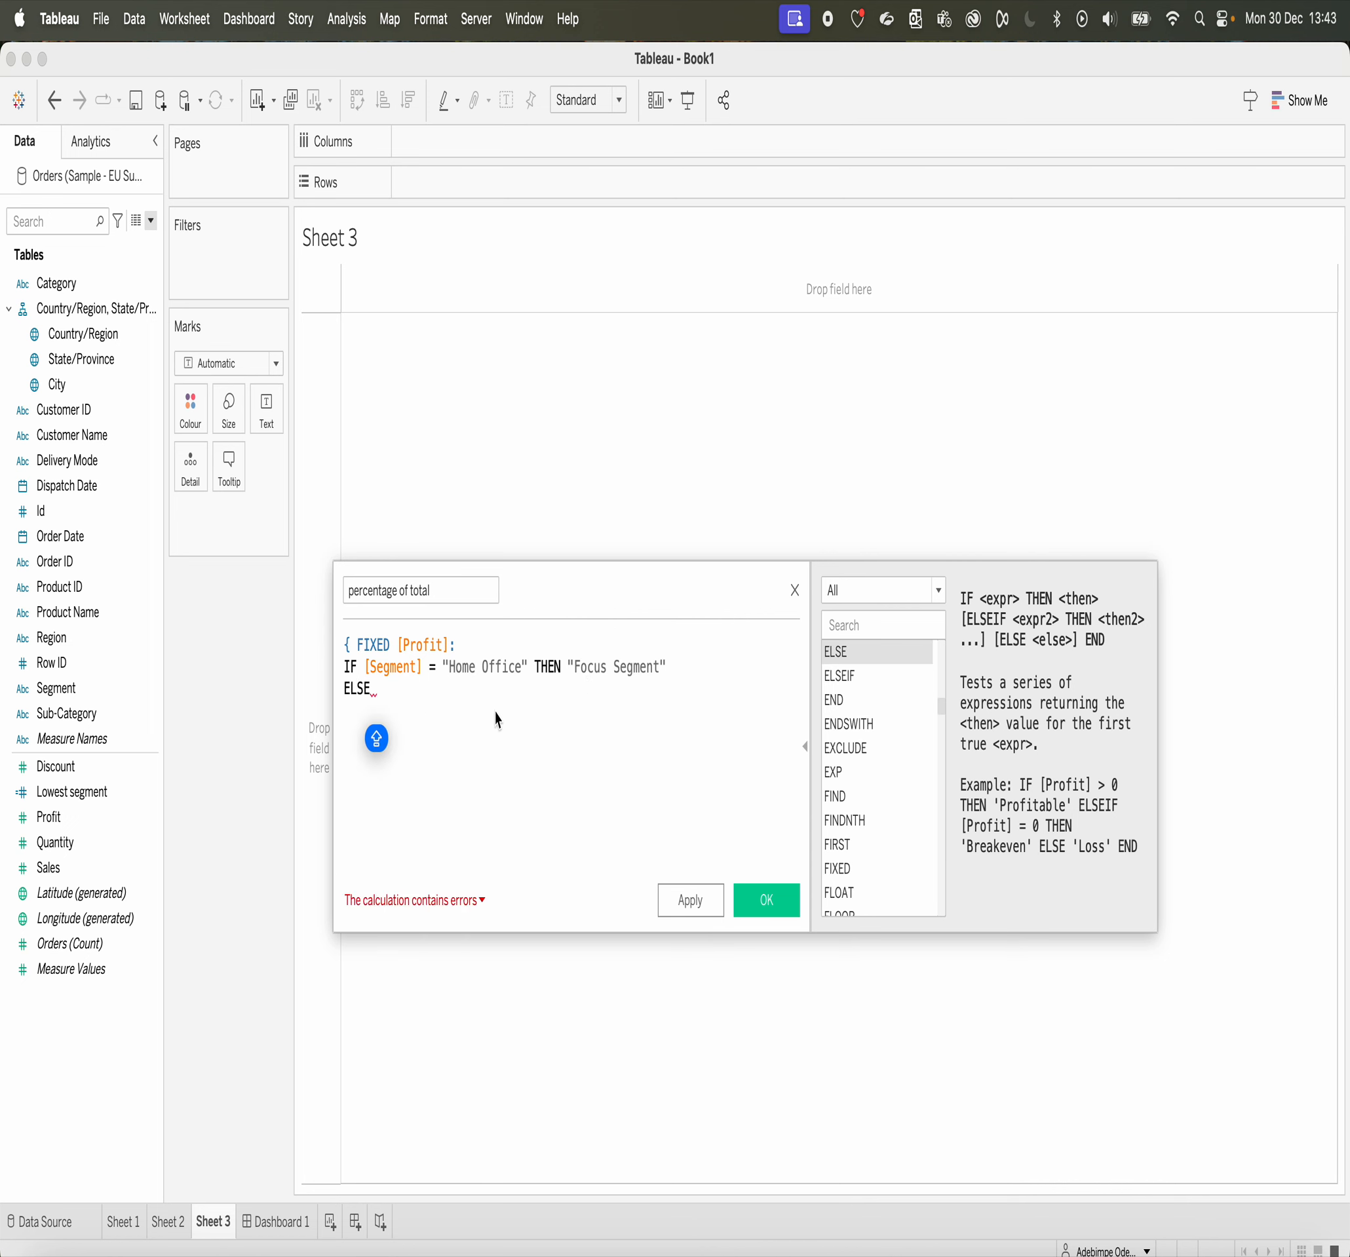
pyautogui.write('"')
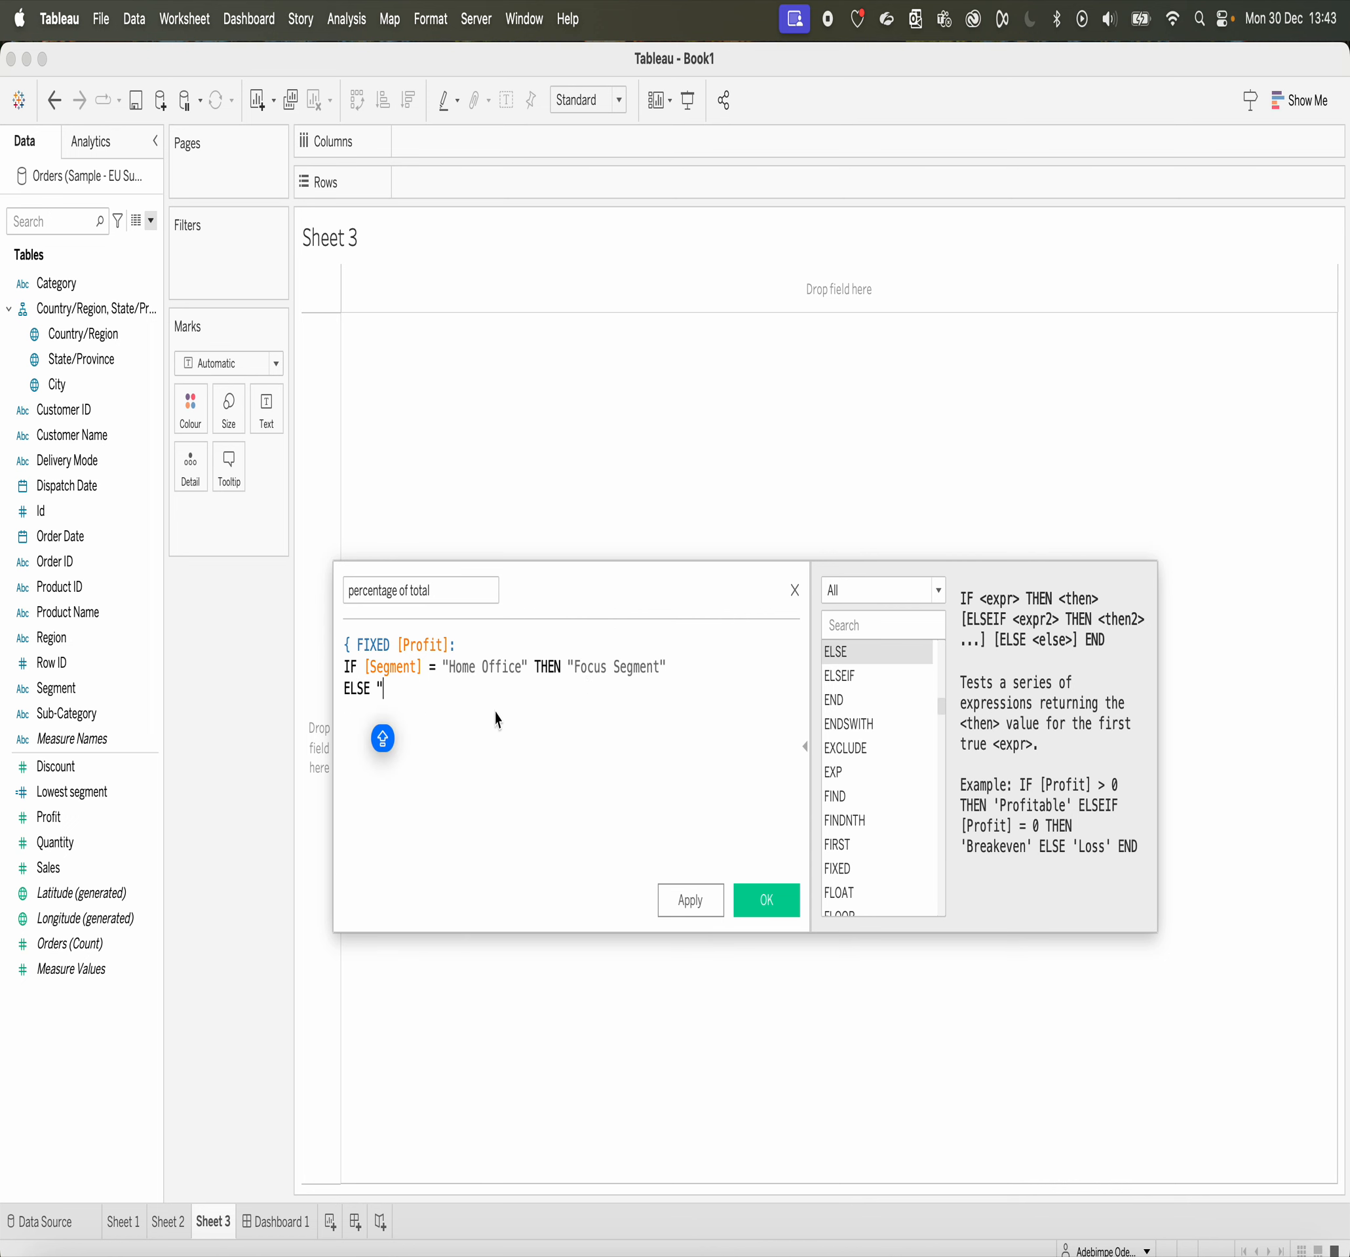
pyautogui.press('BackSpace')
pyautogui.press('BackSpace')
pyautogui.press('BackSpace')
pyautogui.press('BackSpace')
pyautogui.press('BackSpace')
pyautogui.press('BackSpace')
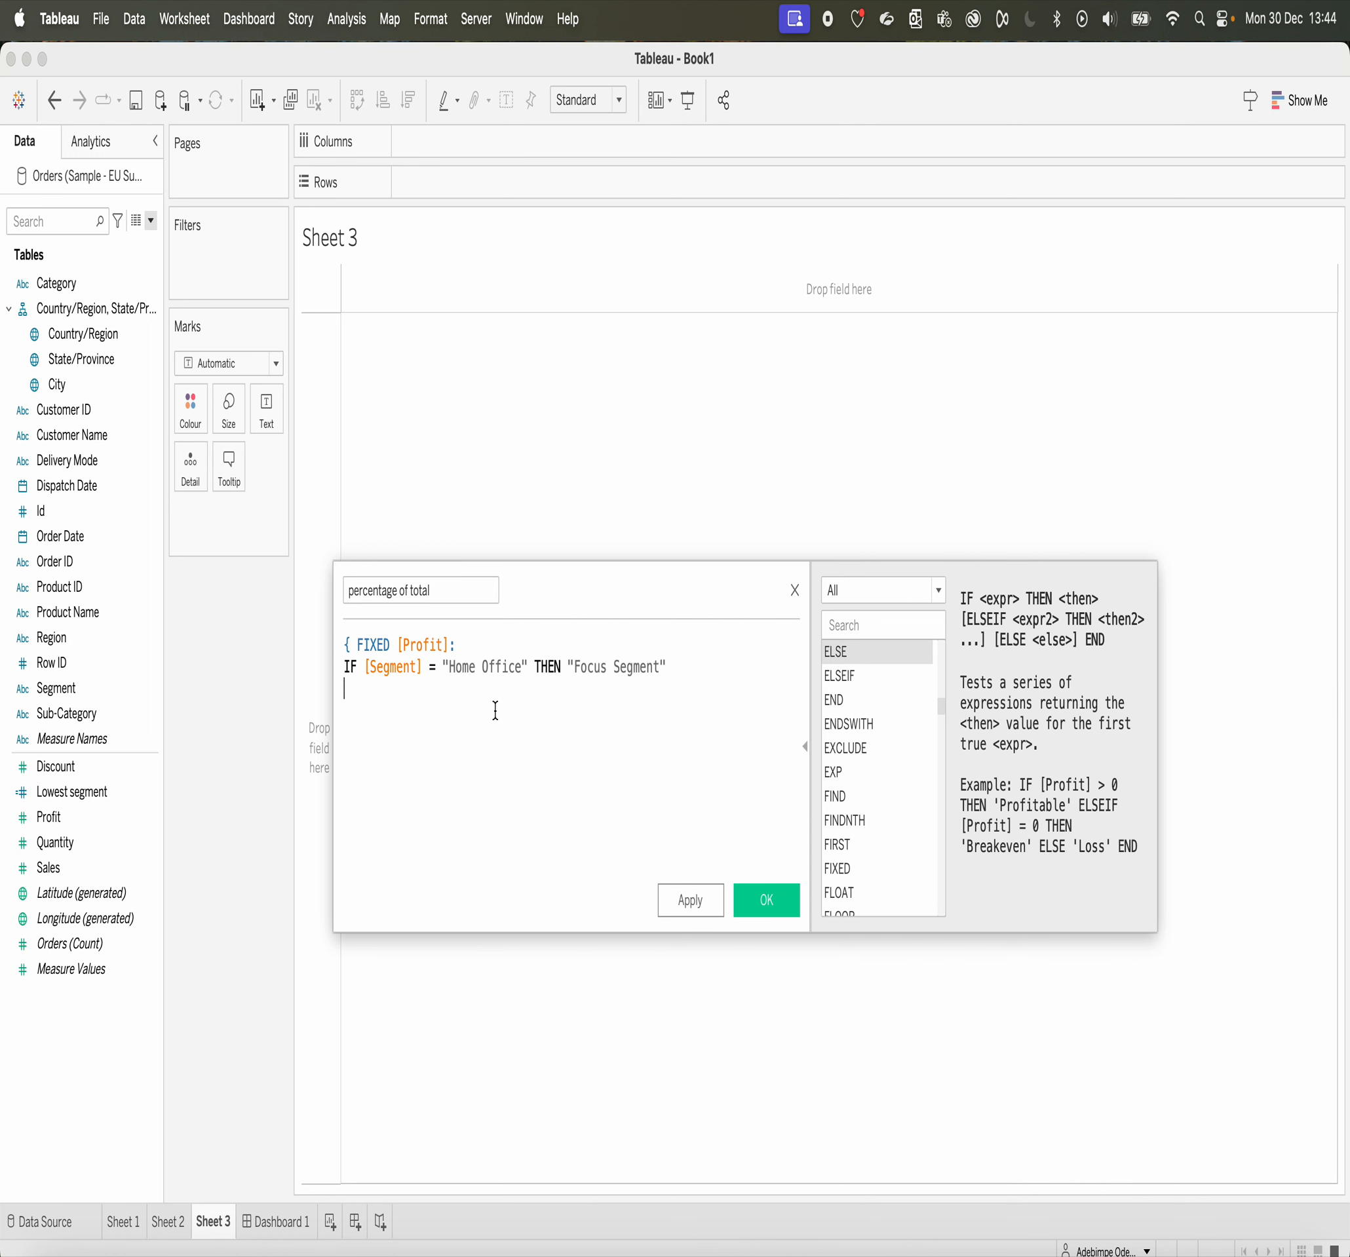
pyautogui.press('BackSpace')
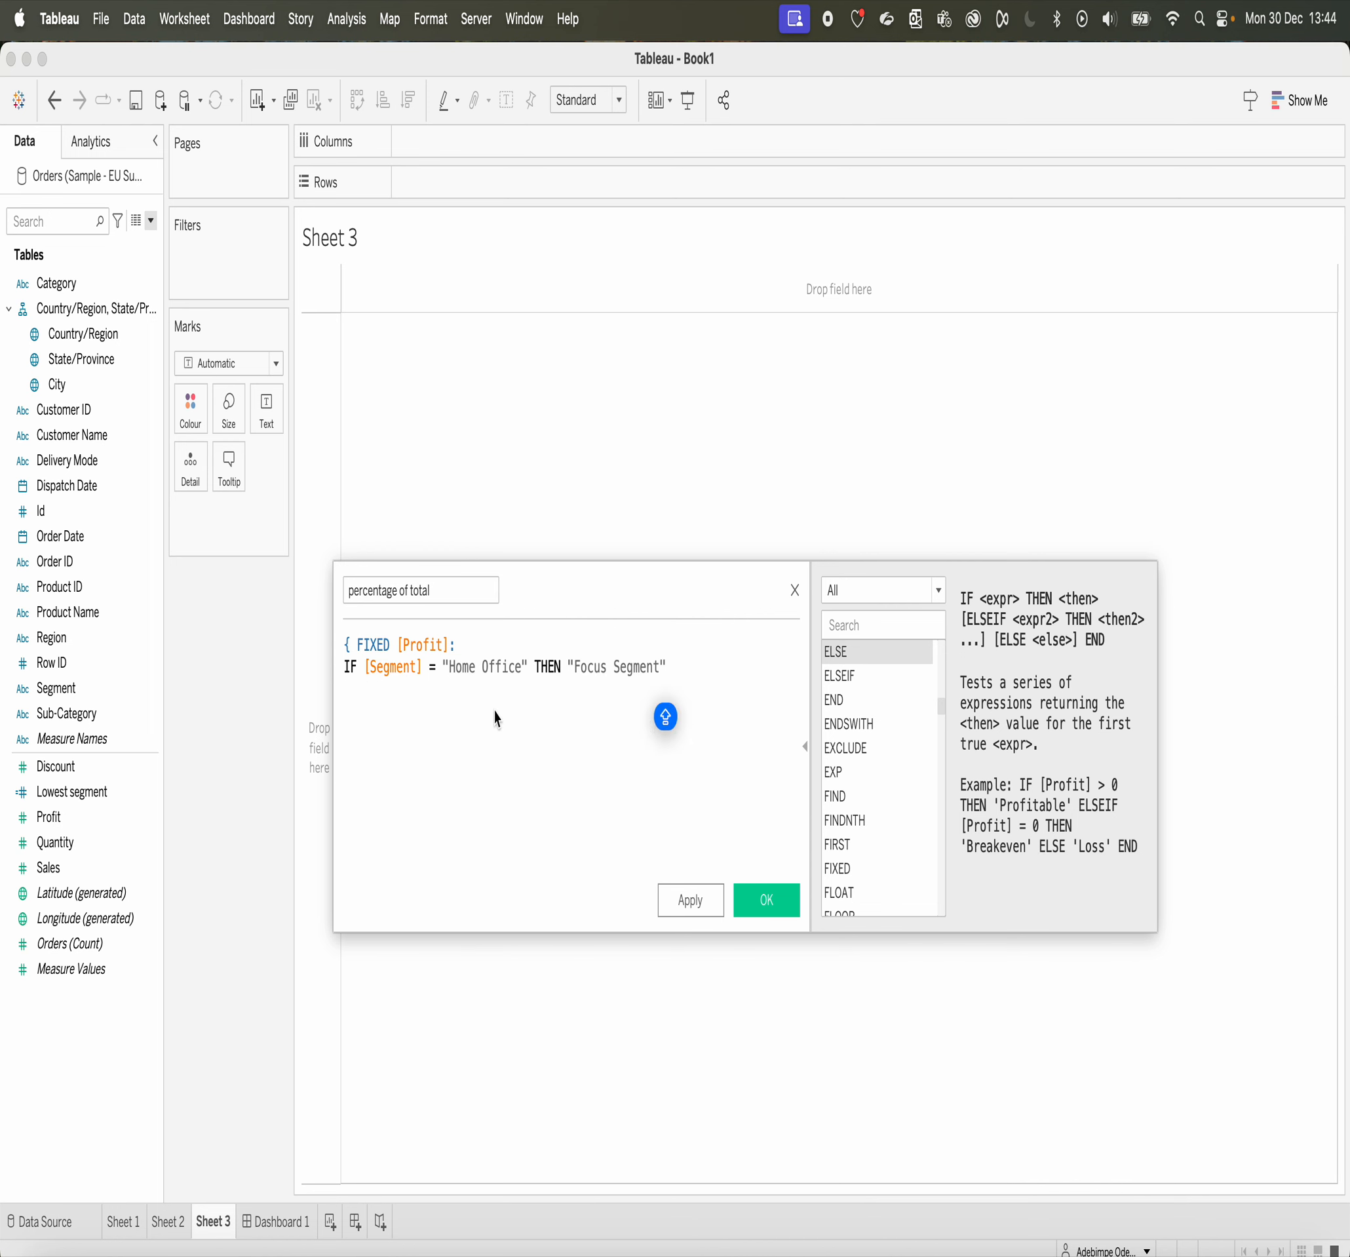
# Step: Finish the formula with END and a closing brace, and check the calculation's error details
pyautogui.write('EN')
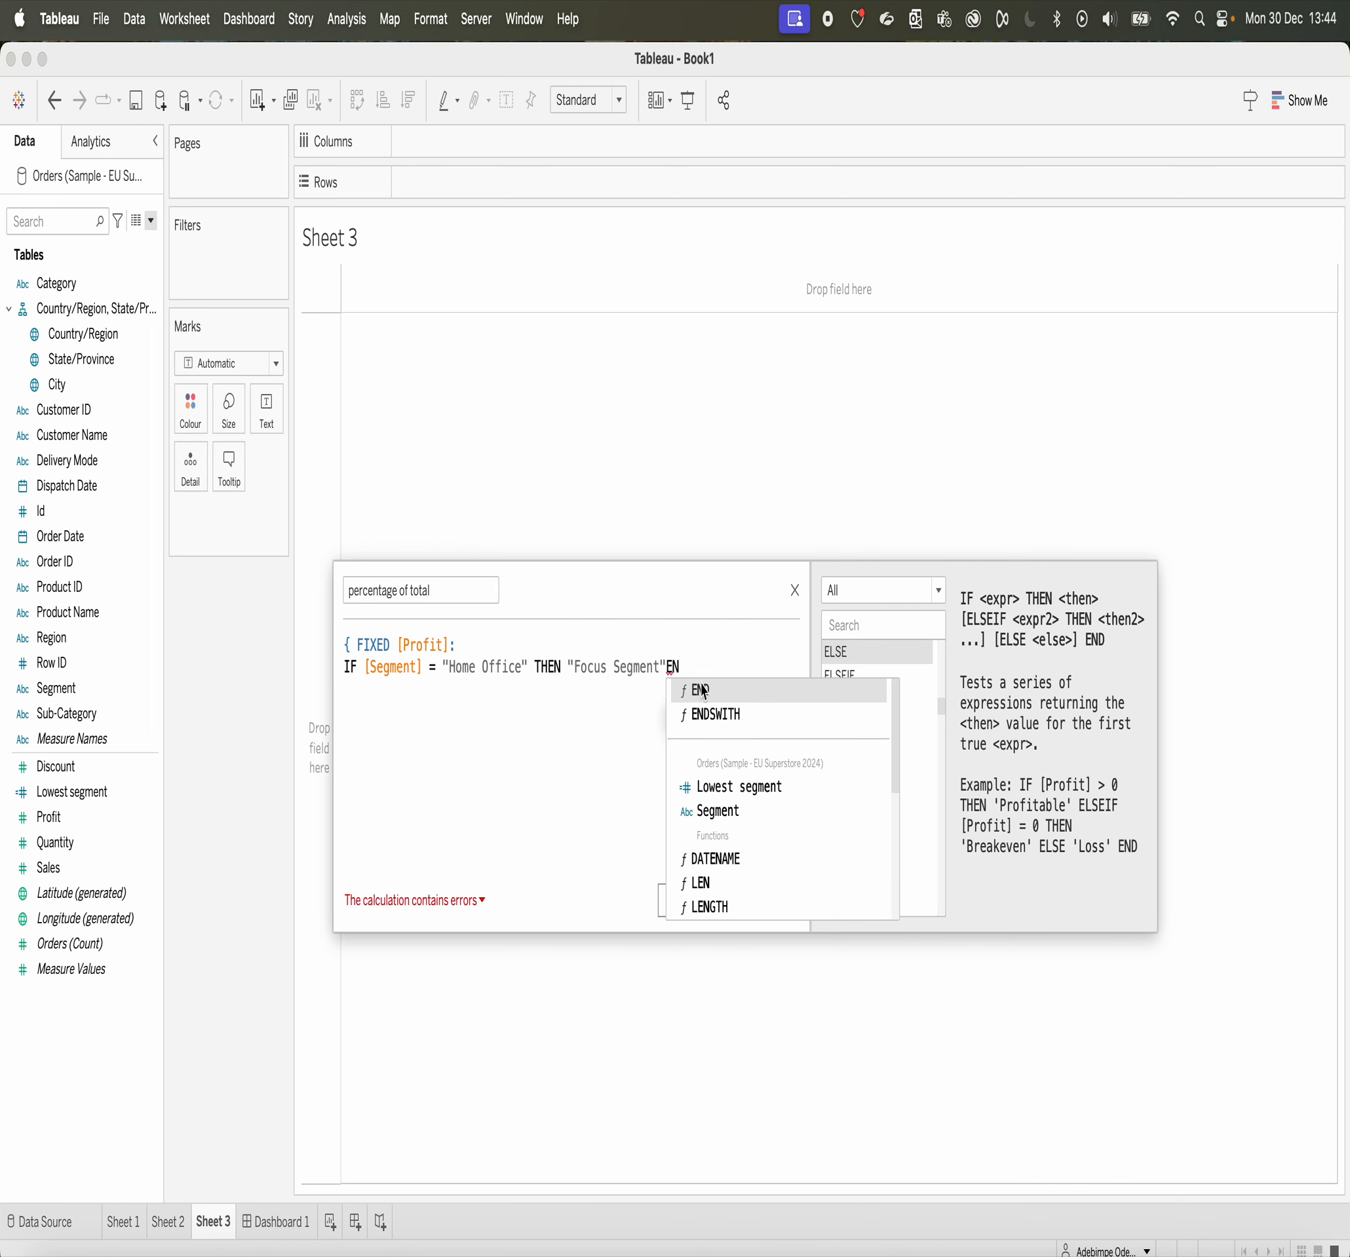
pyautogui.click(703, 691)
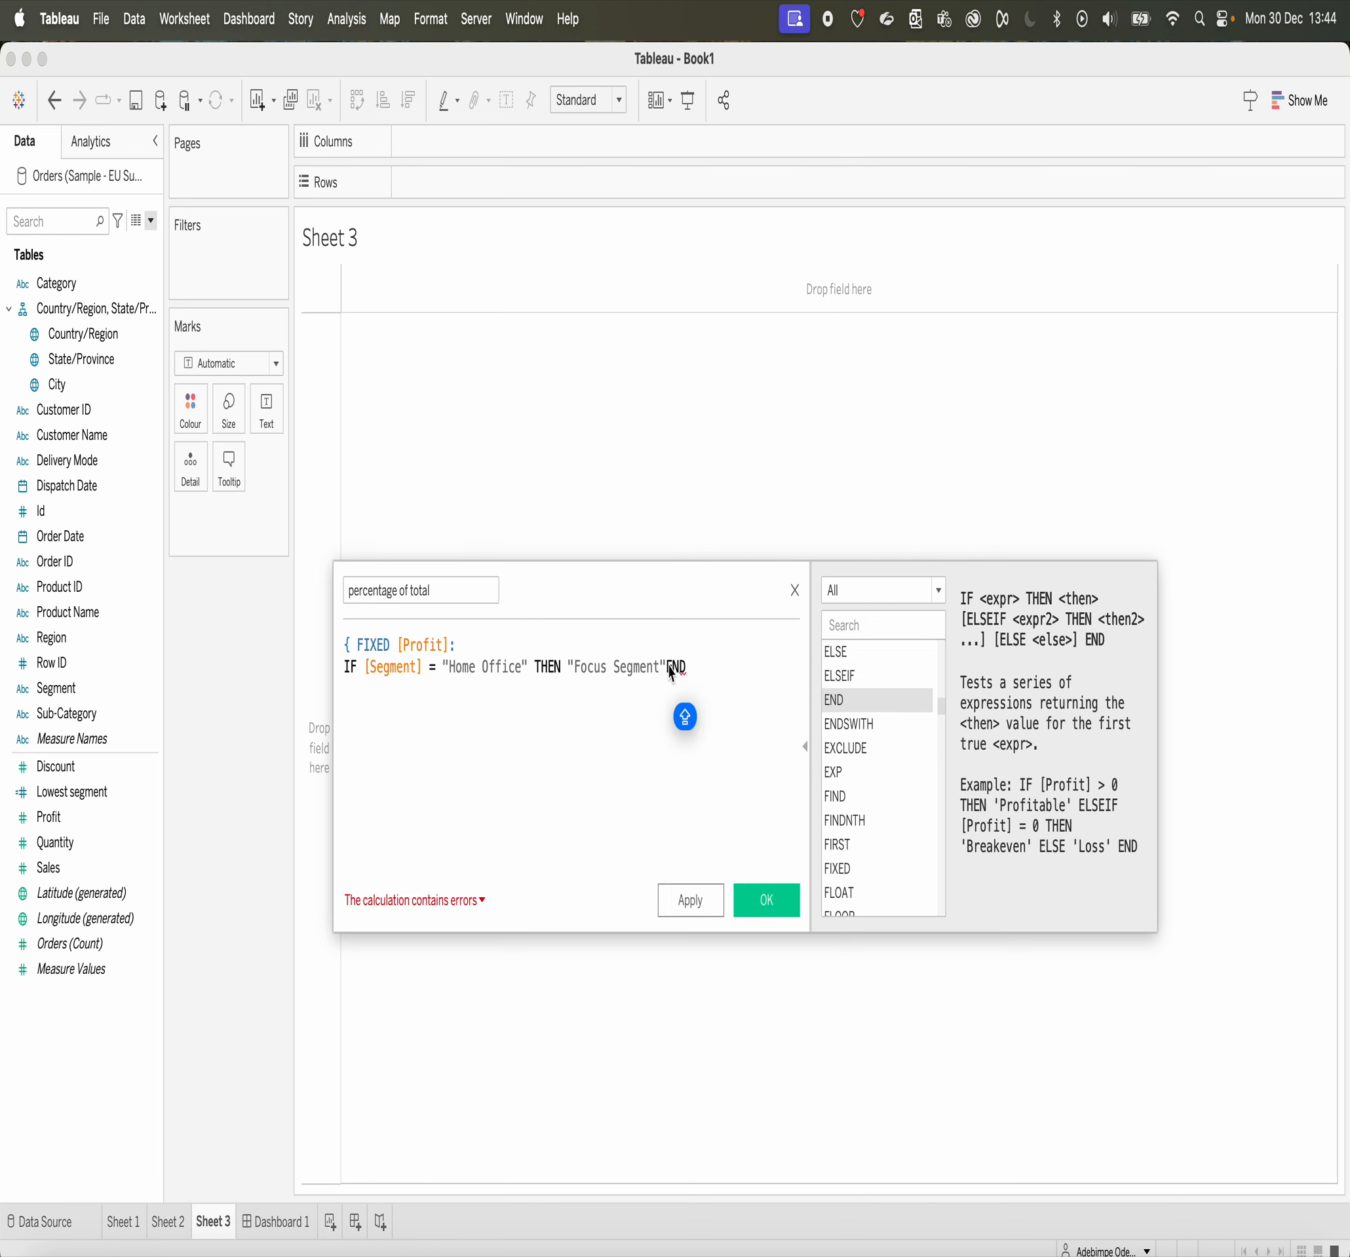
pyautogui.click(668, 668)
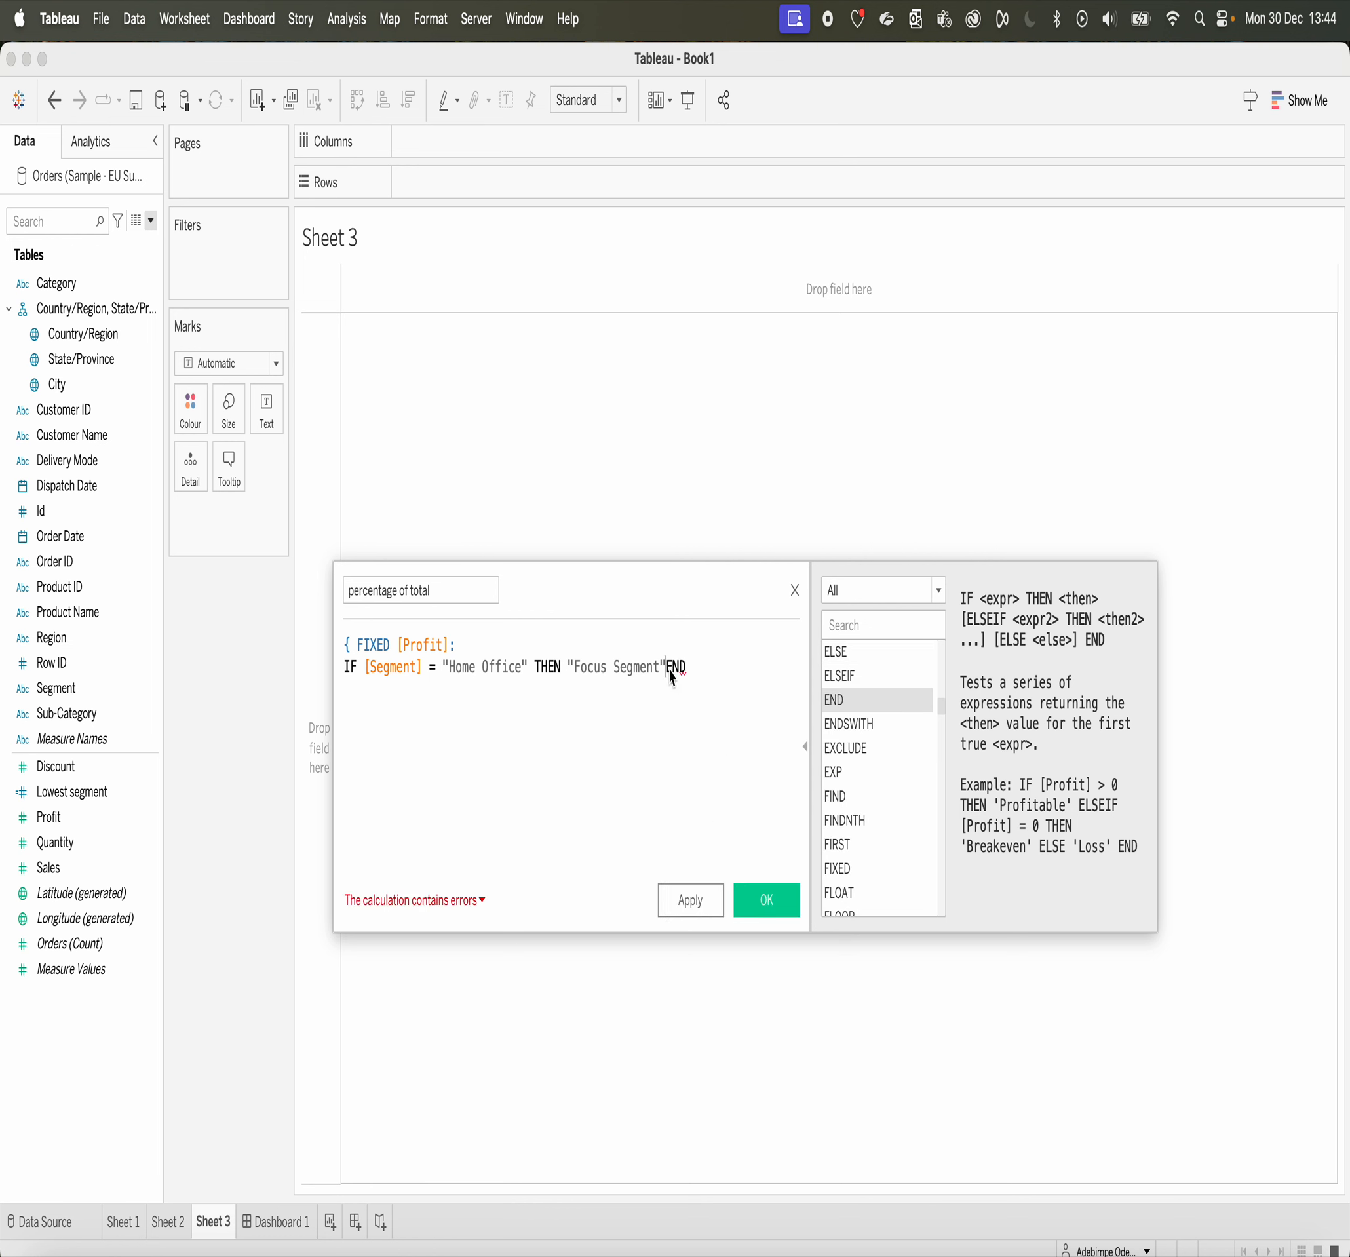
pyautogui.click(705, 672)
pyautogui.write('}')
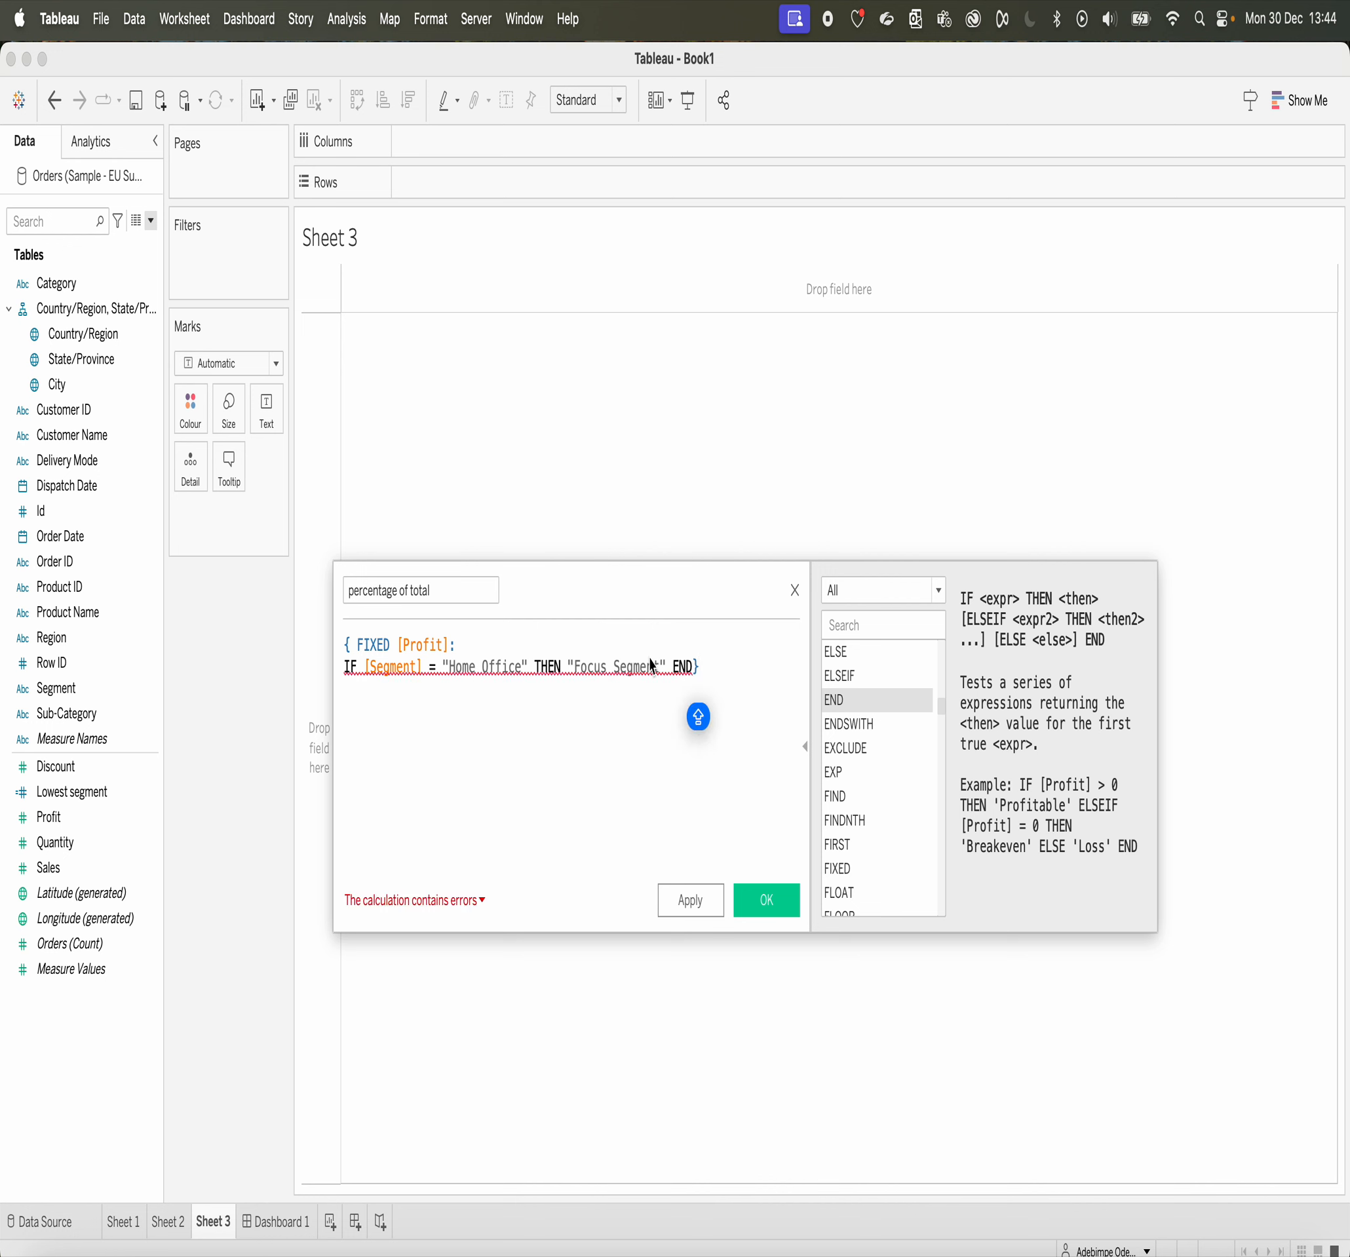
pyautogui.click(481, 902)
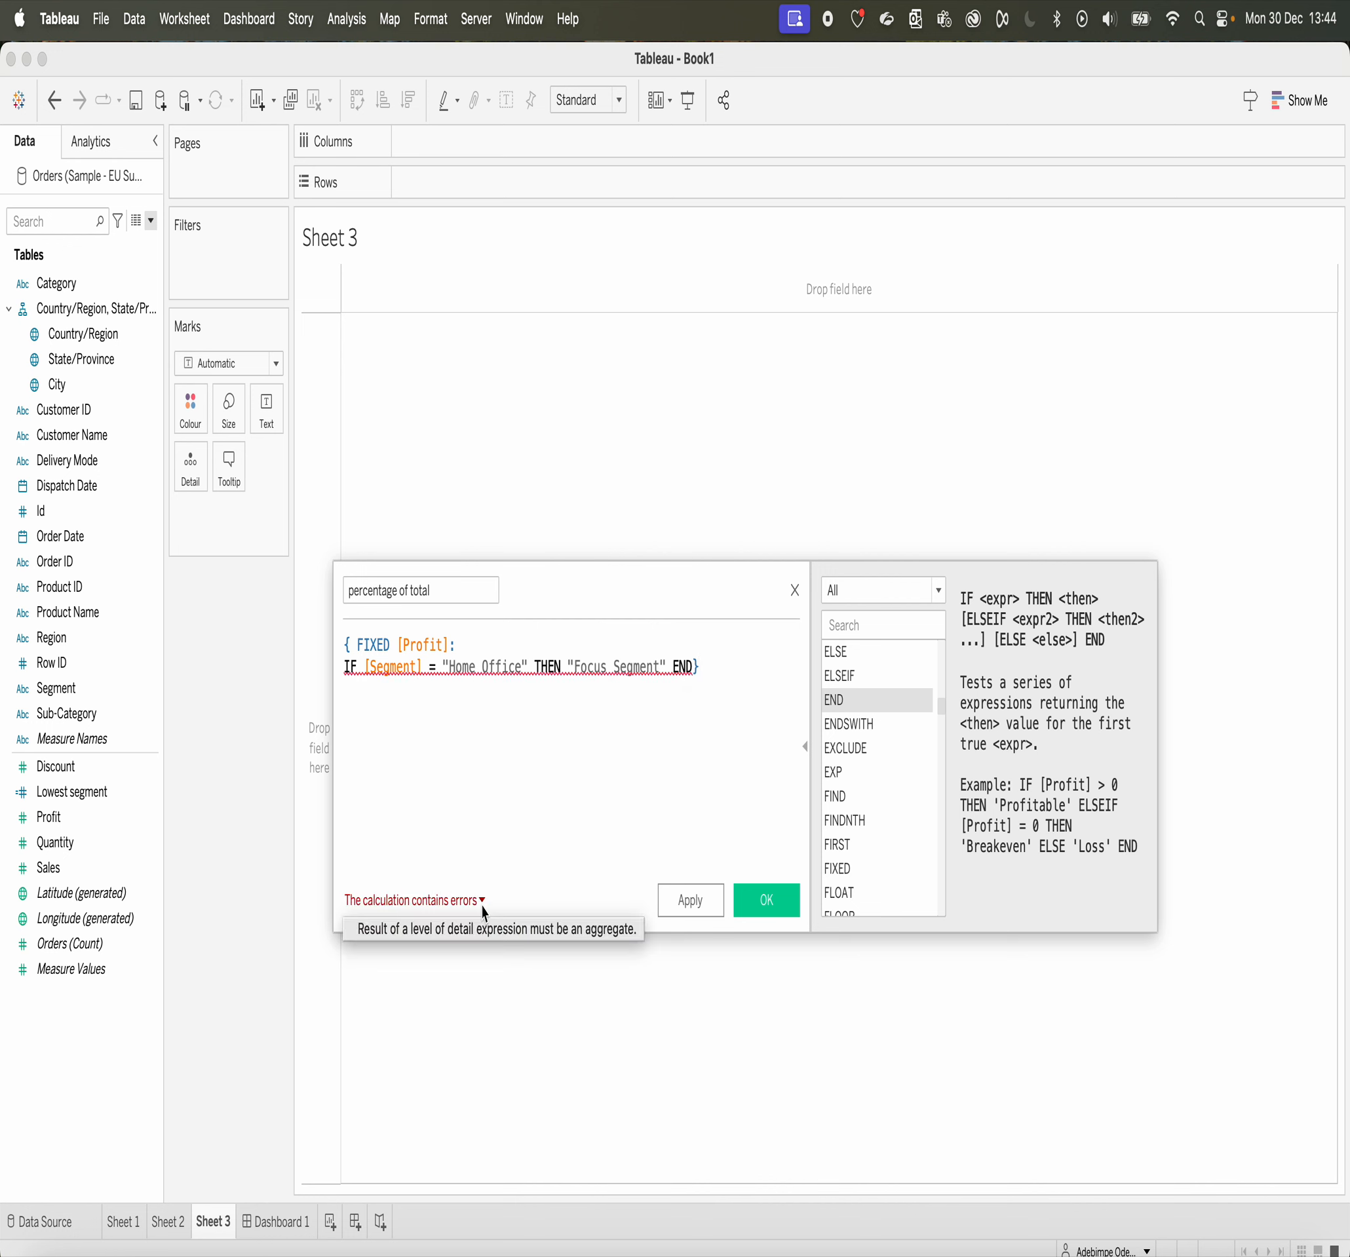
pyautogui.click(449, 759)
# Step: Try wrapping [Profit] in SUM( ) within the FIXED declaration, and check the calculation's error details
pyautogui.click(401, 652)
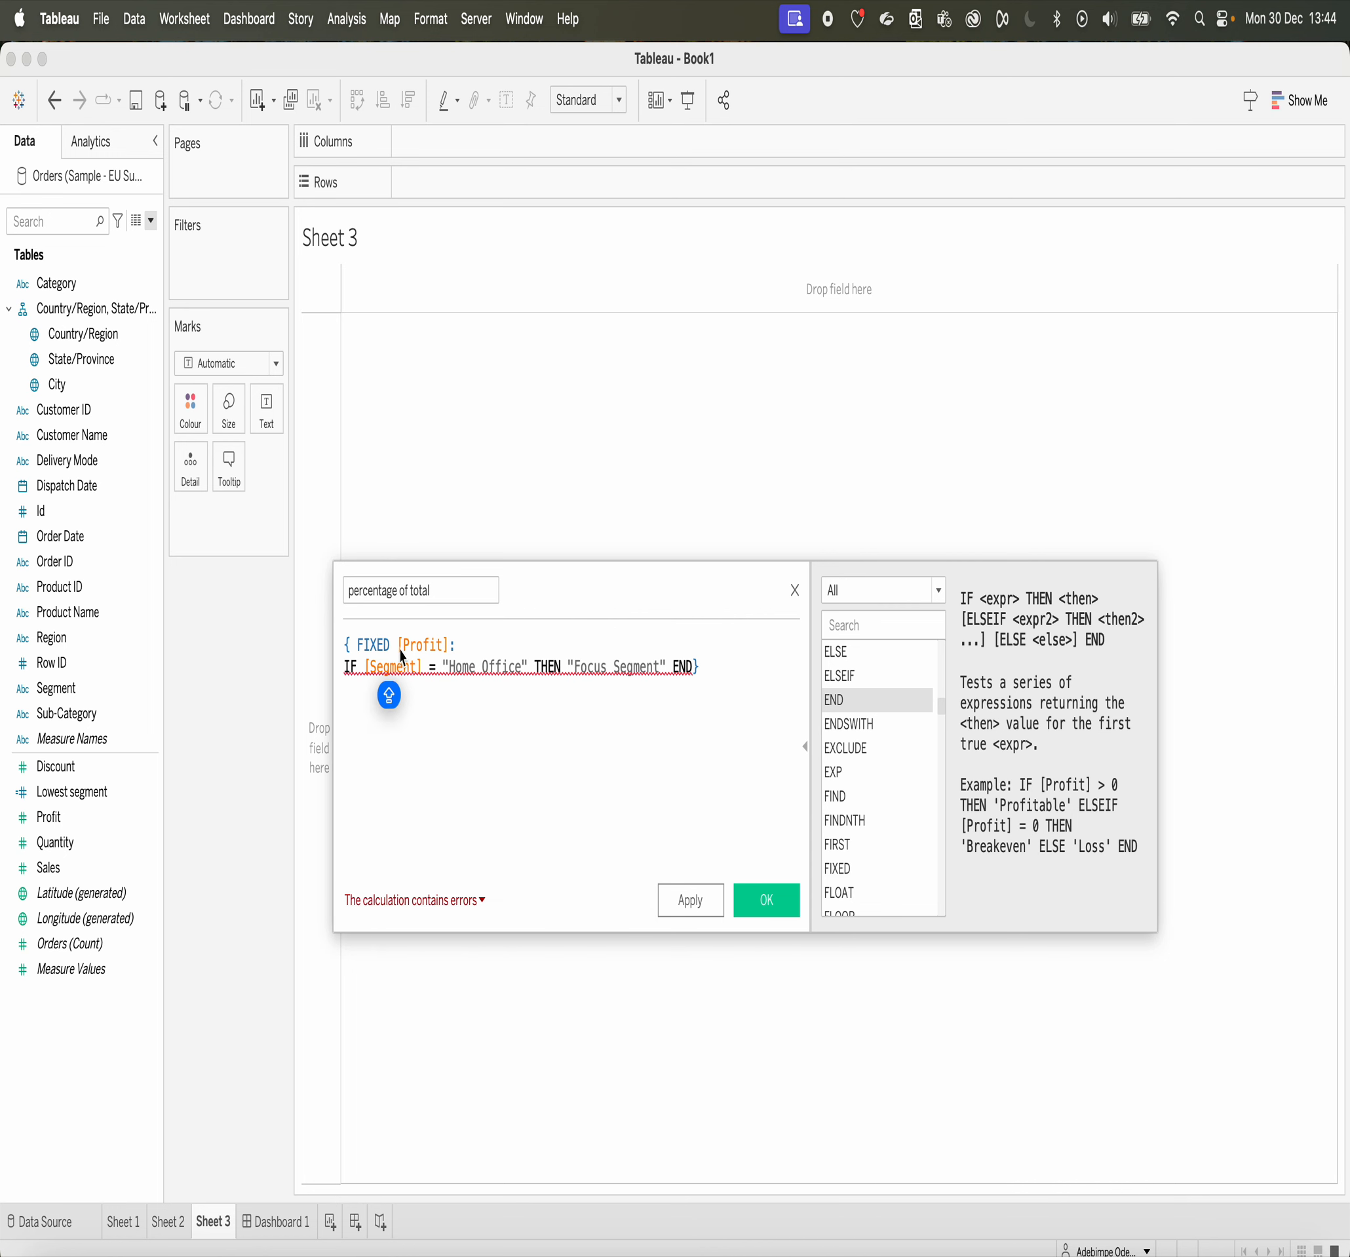
pyautogui.click(400, 646)
pyautogui.write('SUM')
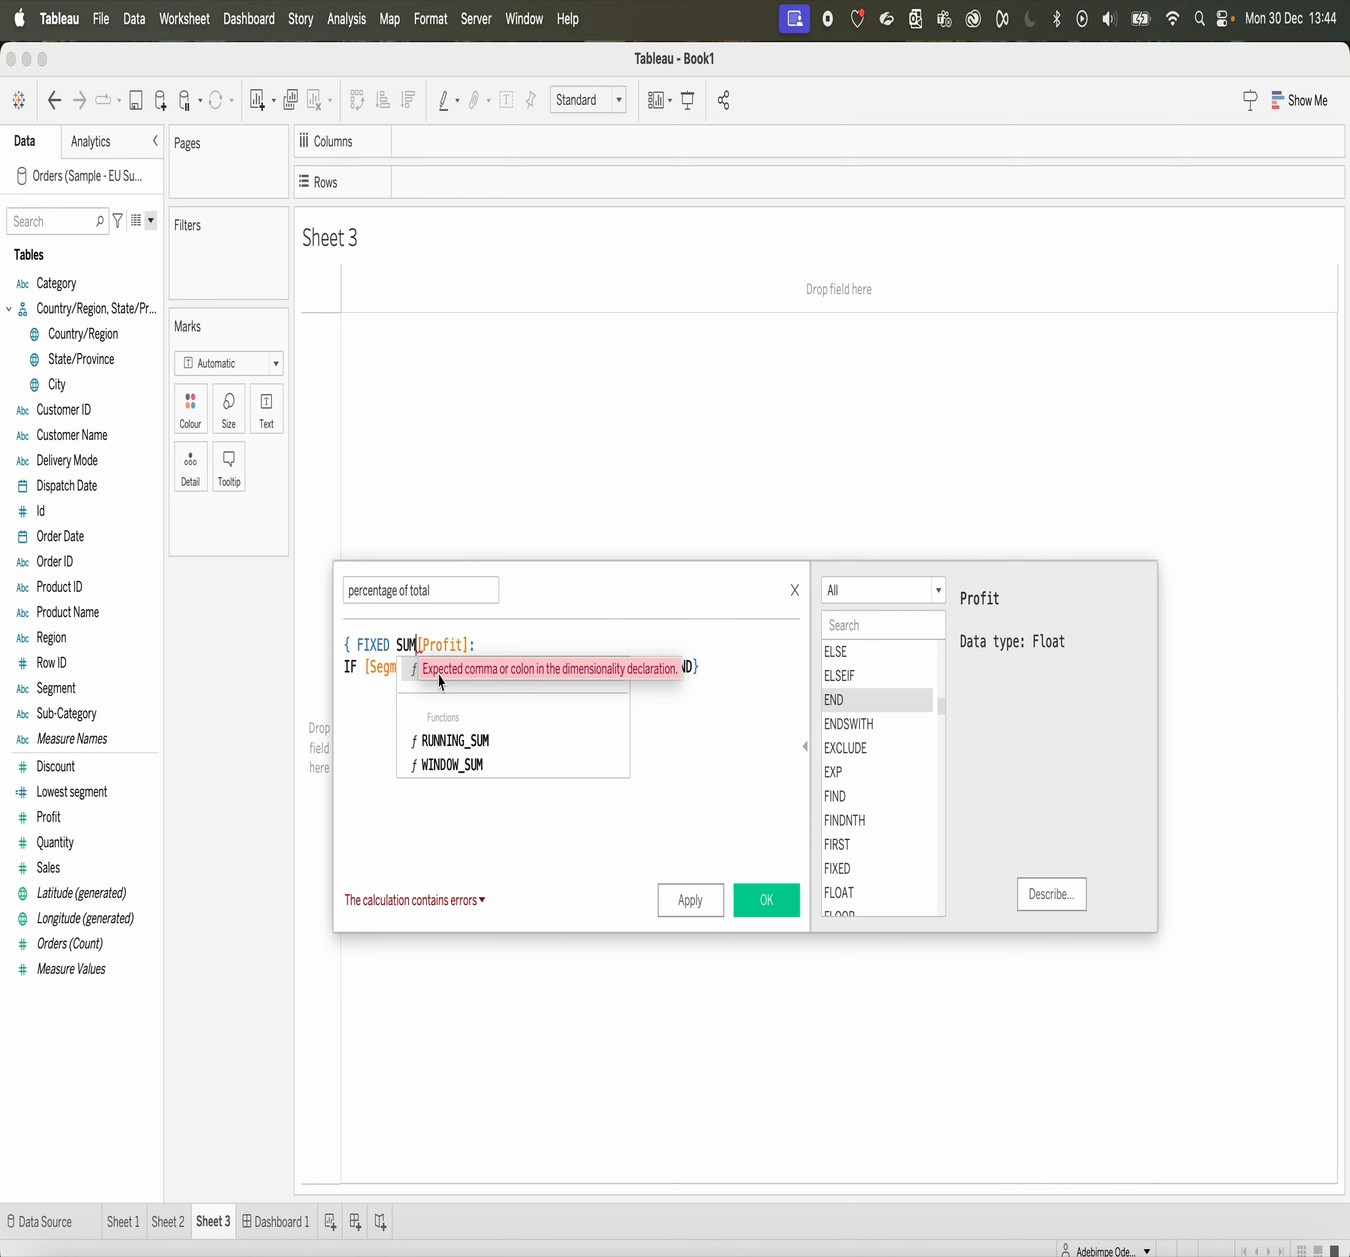
pyautogui.write('()')
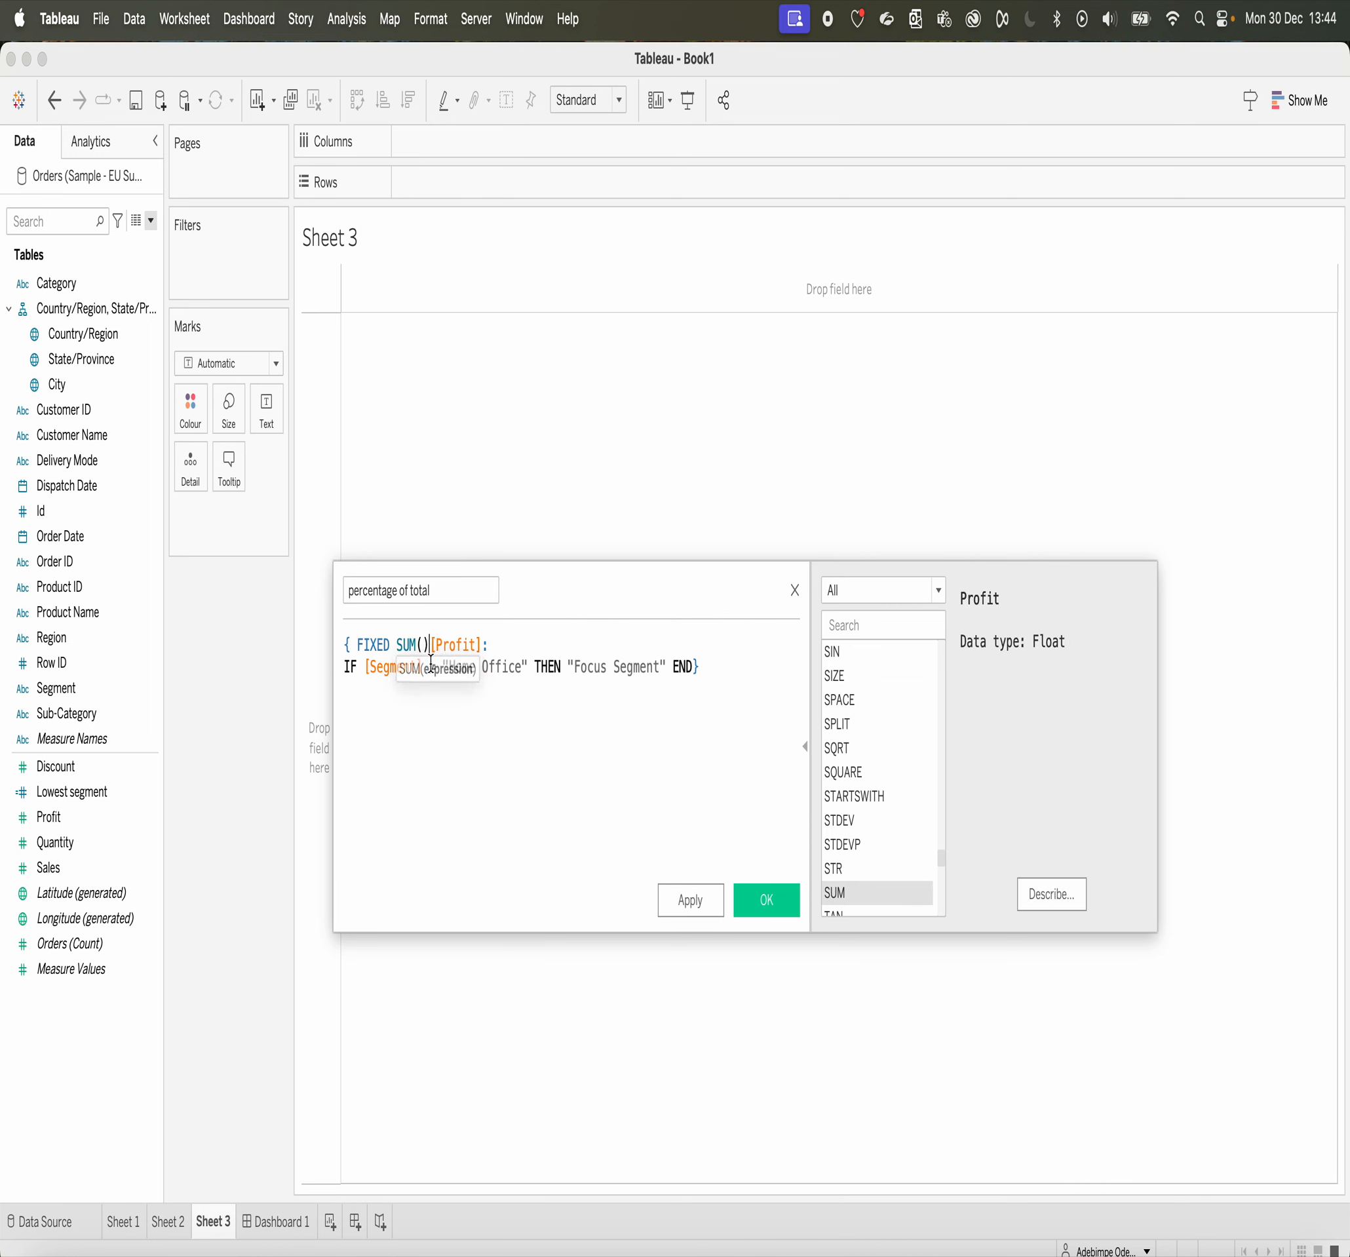
pyautogui.press('BackSpace')
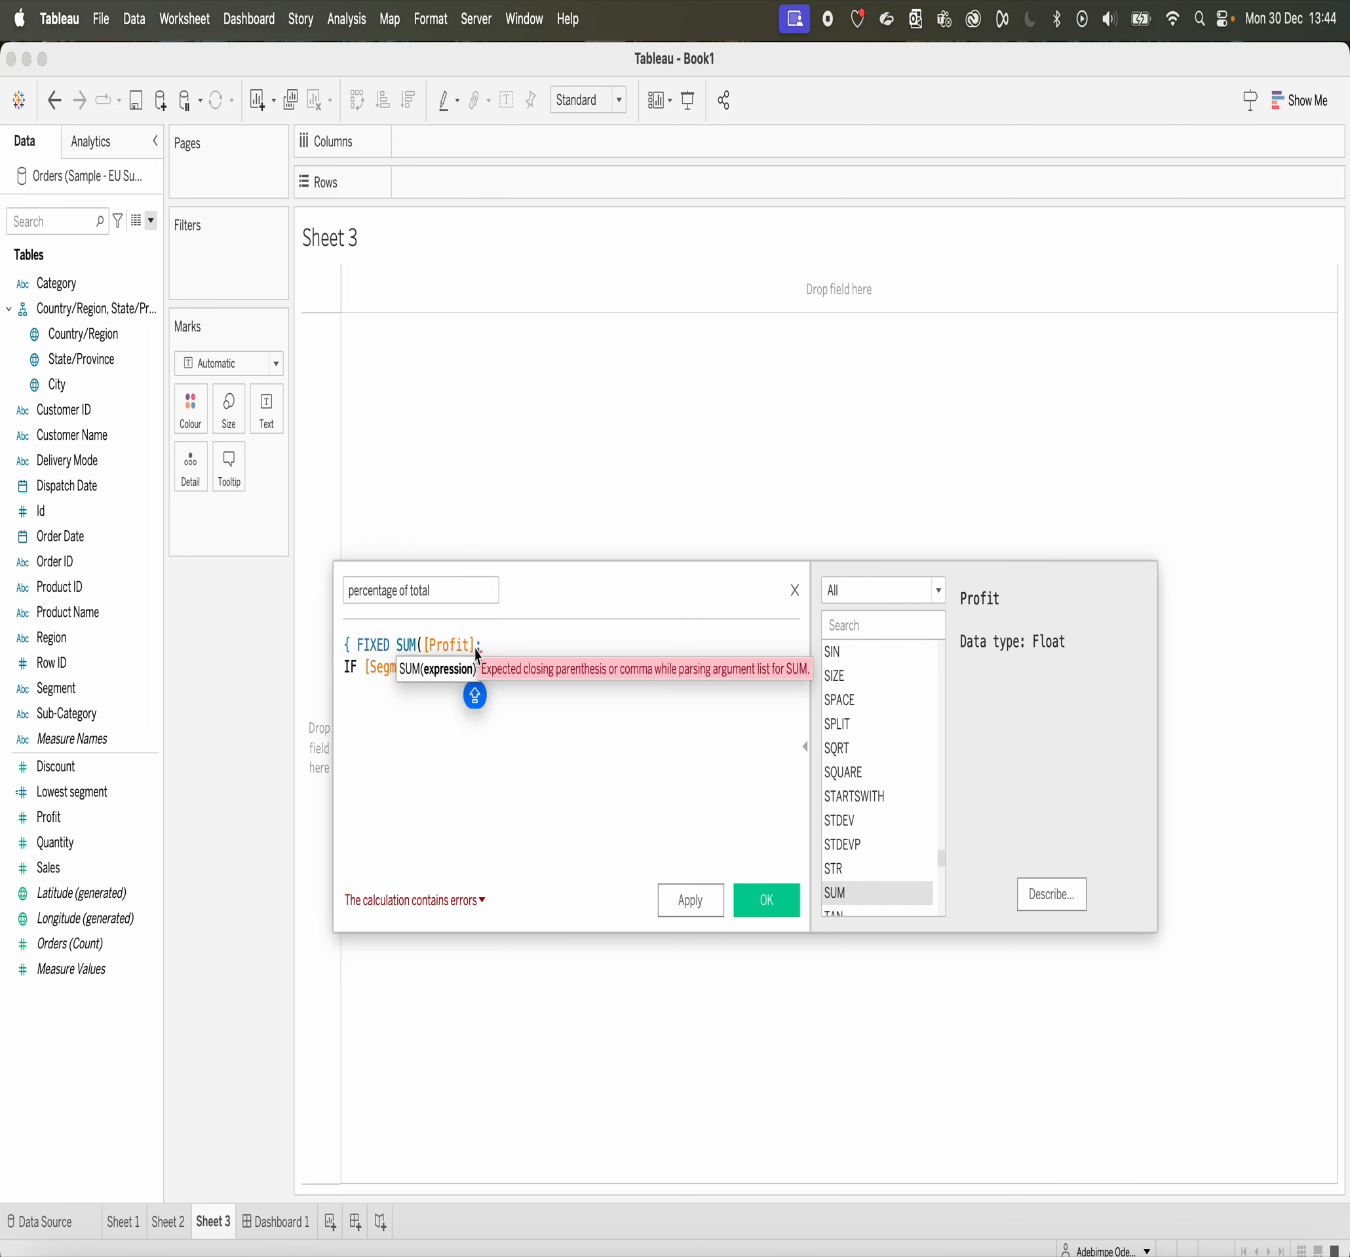
pyautogui.write(')')
pyautogui.click(367, 672)
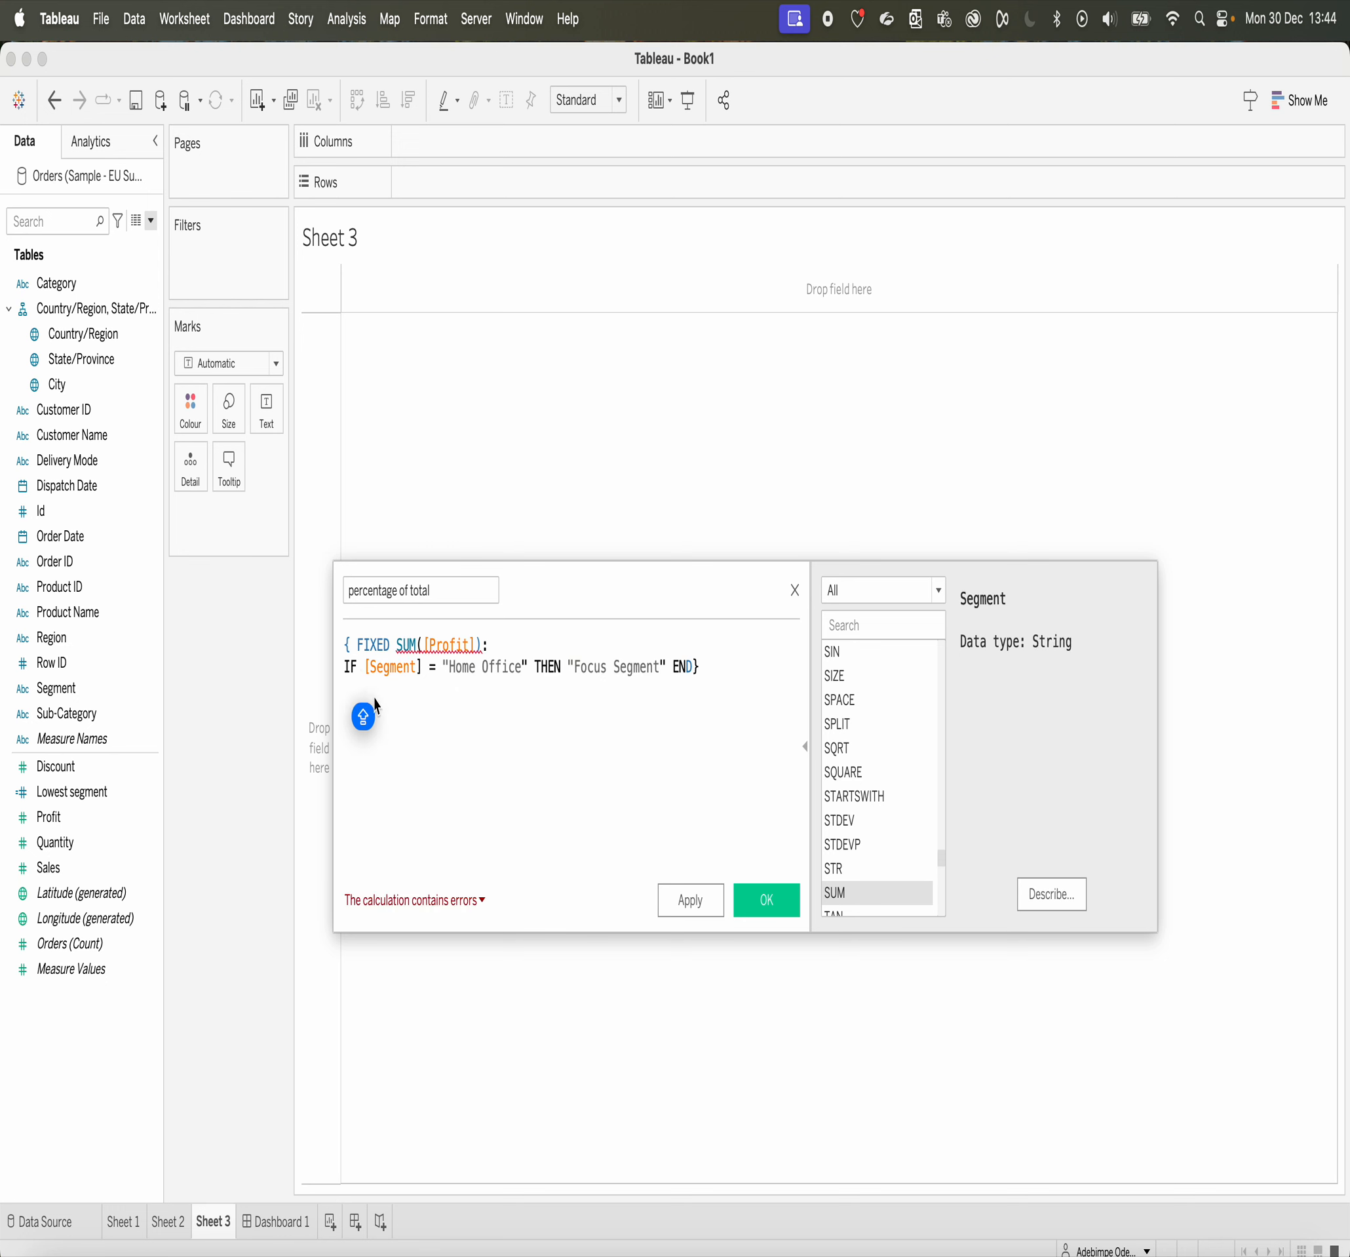
pyautogui.click(481, 902)
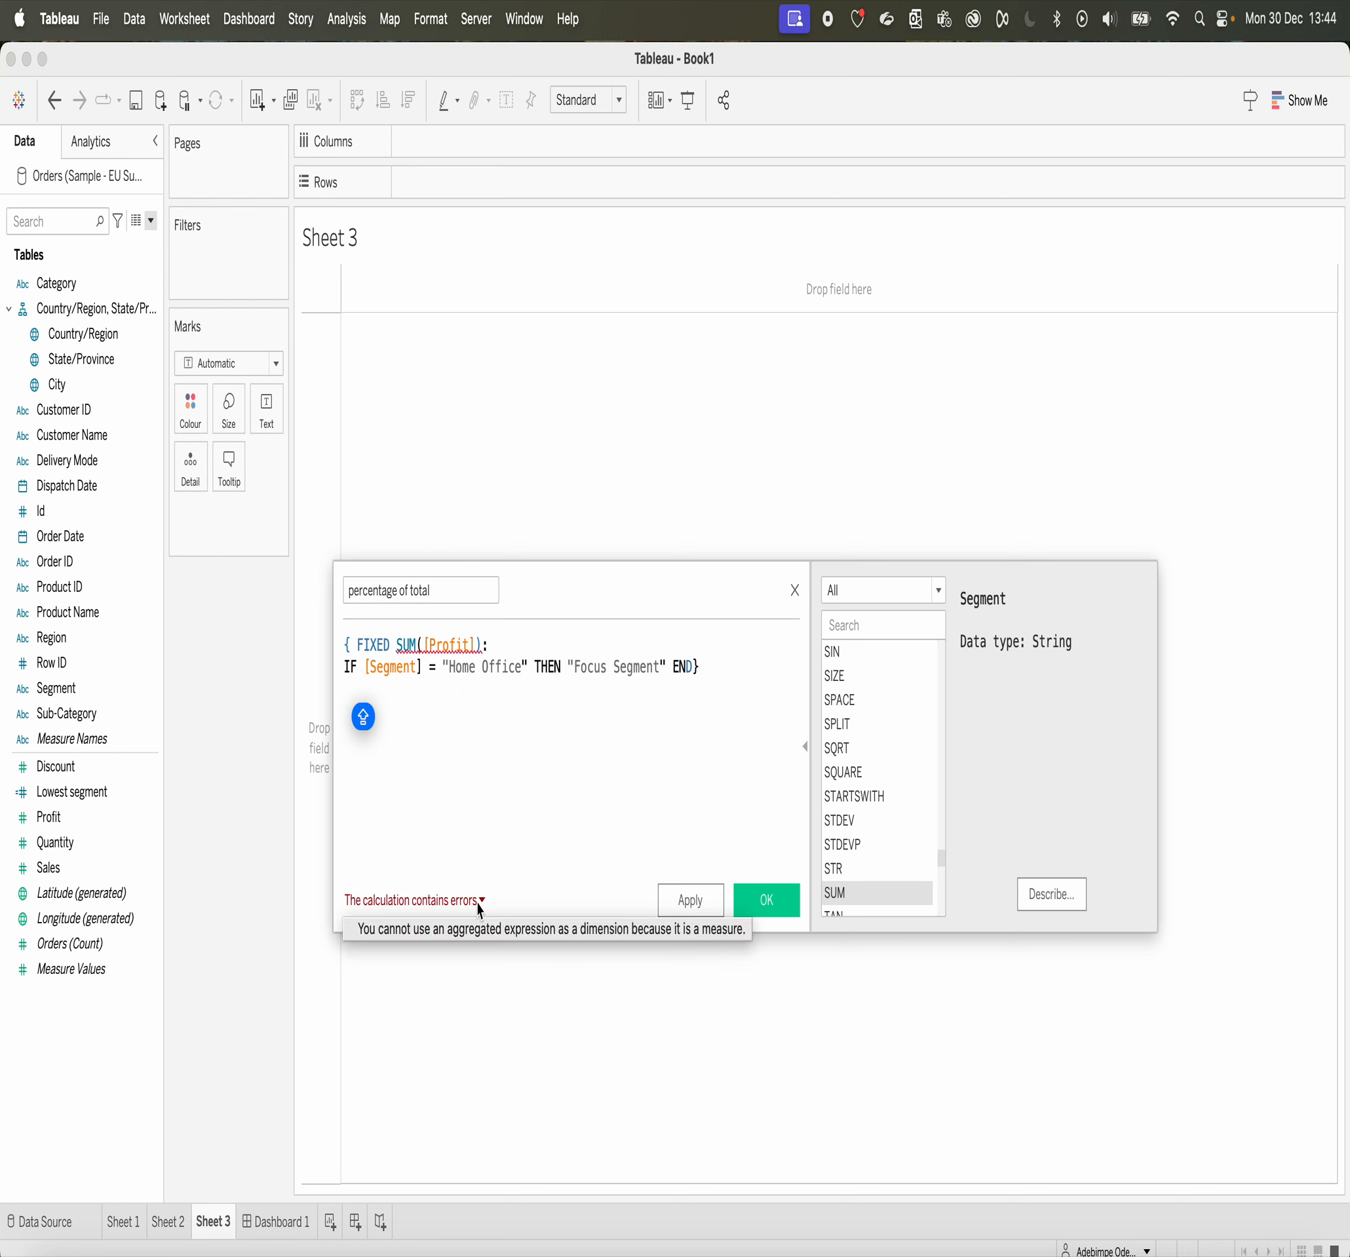
pyautogui.click(460, 782)
# Step: Wrap [Segment] in MAX( ) in the formula's IF condition
pyautogui.click(416, 645)
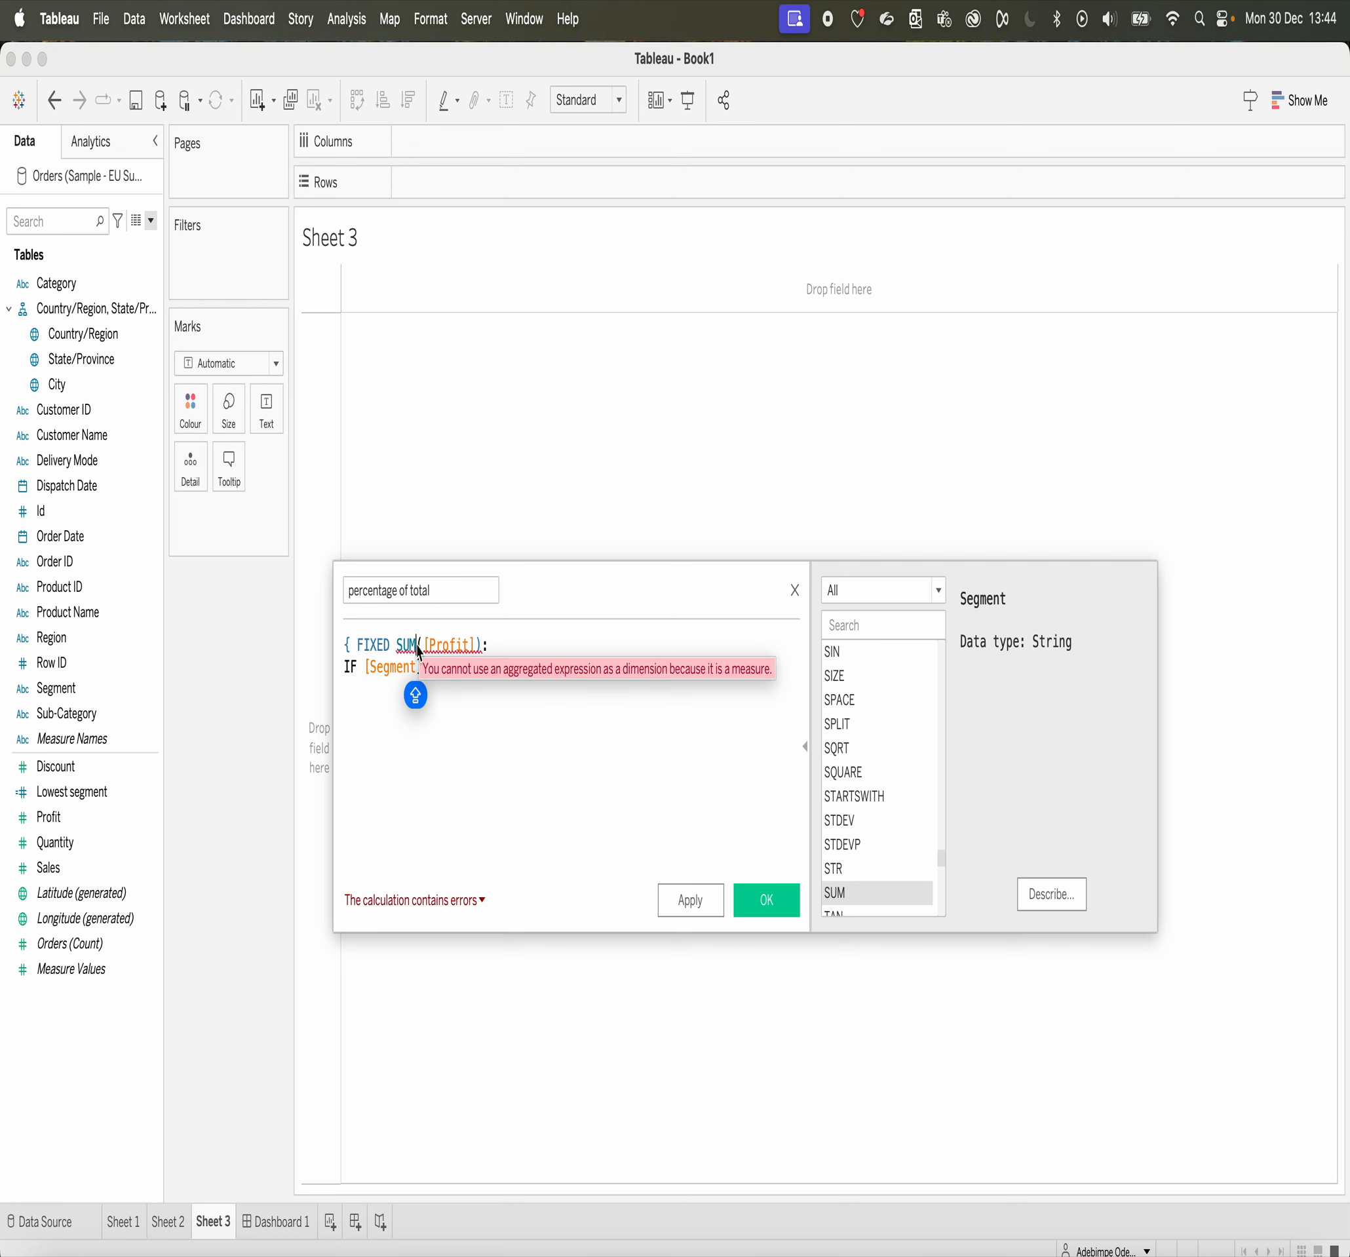
pyautogui.moveTo(418, 650); pyautogui.dragTo(409, 653)
pyautogui.click(367, 659)
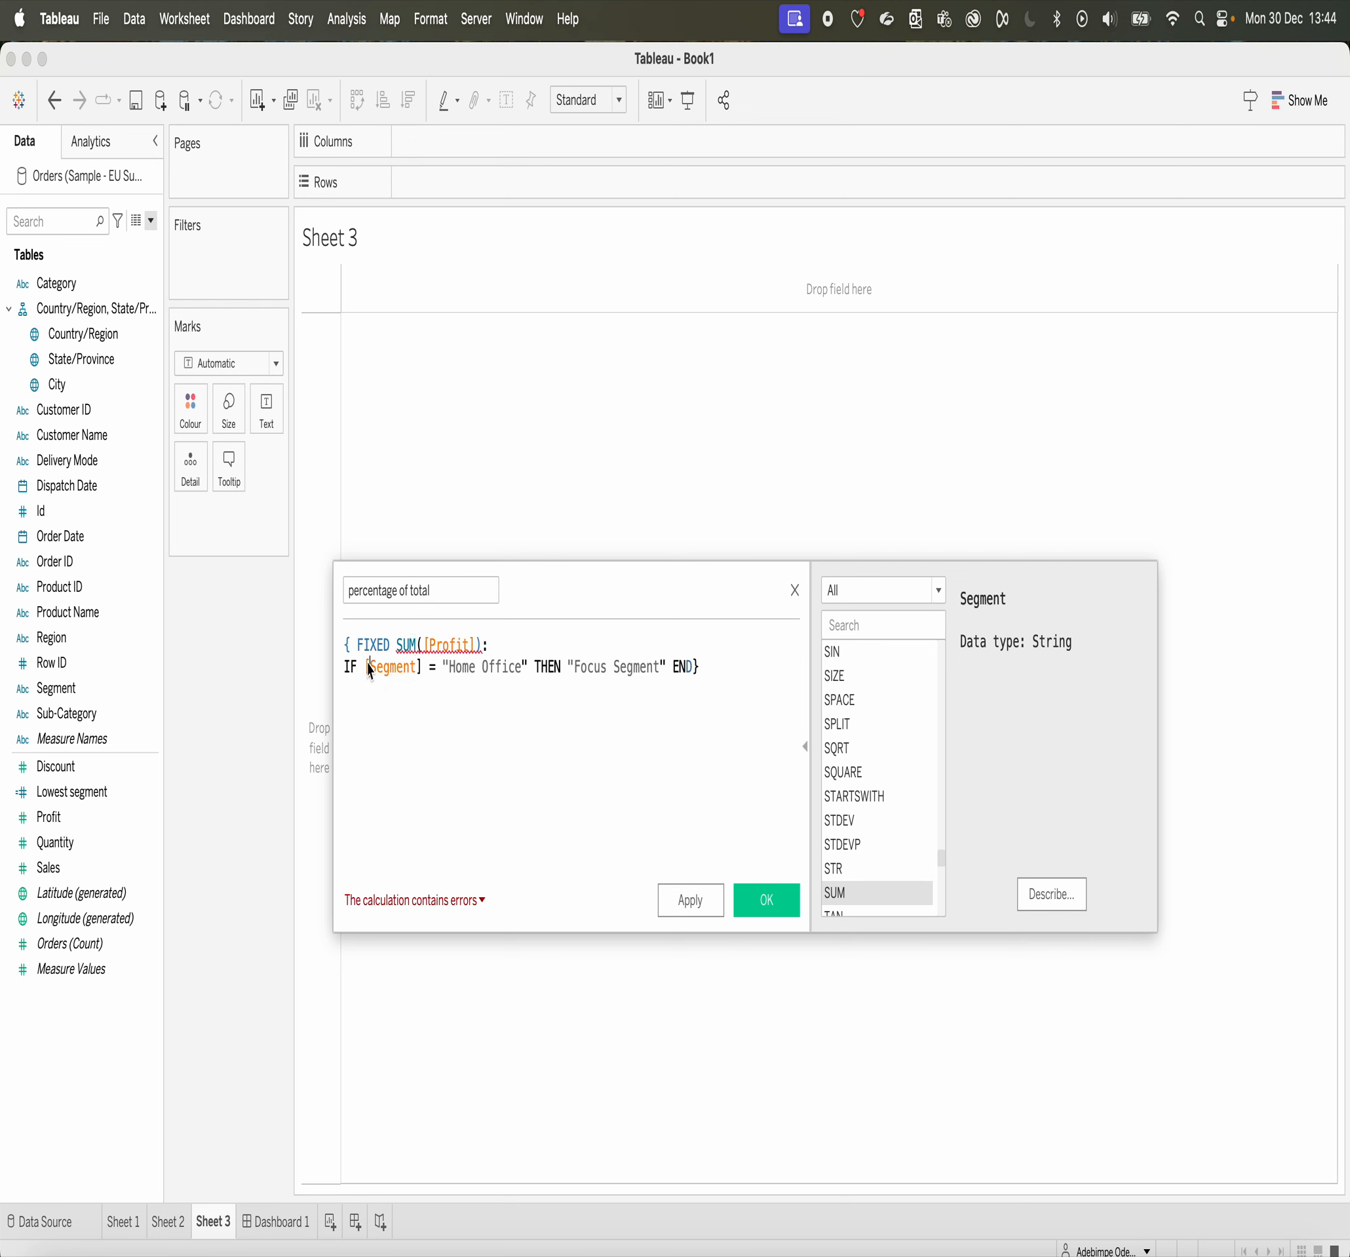
pyautogui.click(359, 664)
pyautogui.write('MAX')
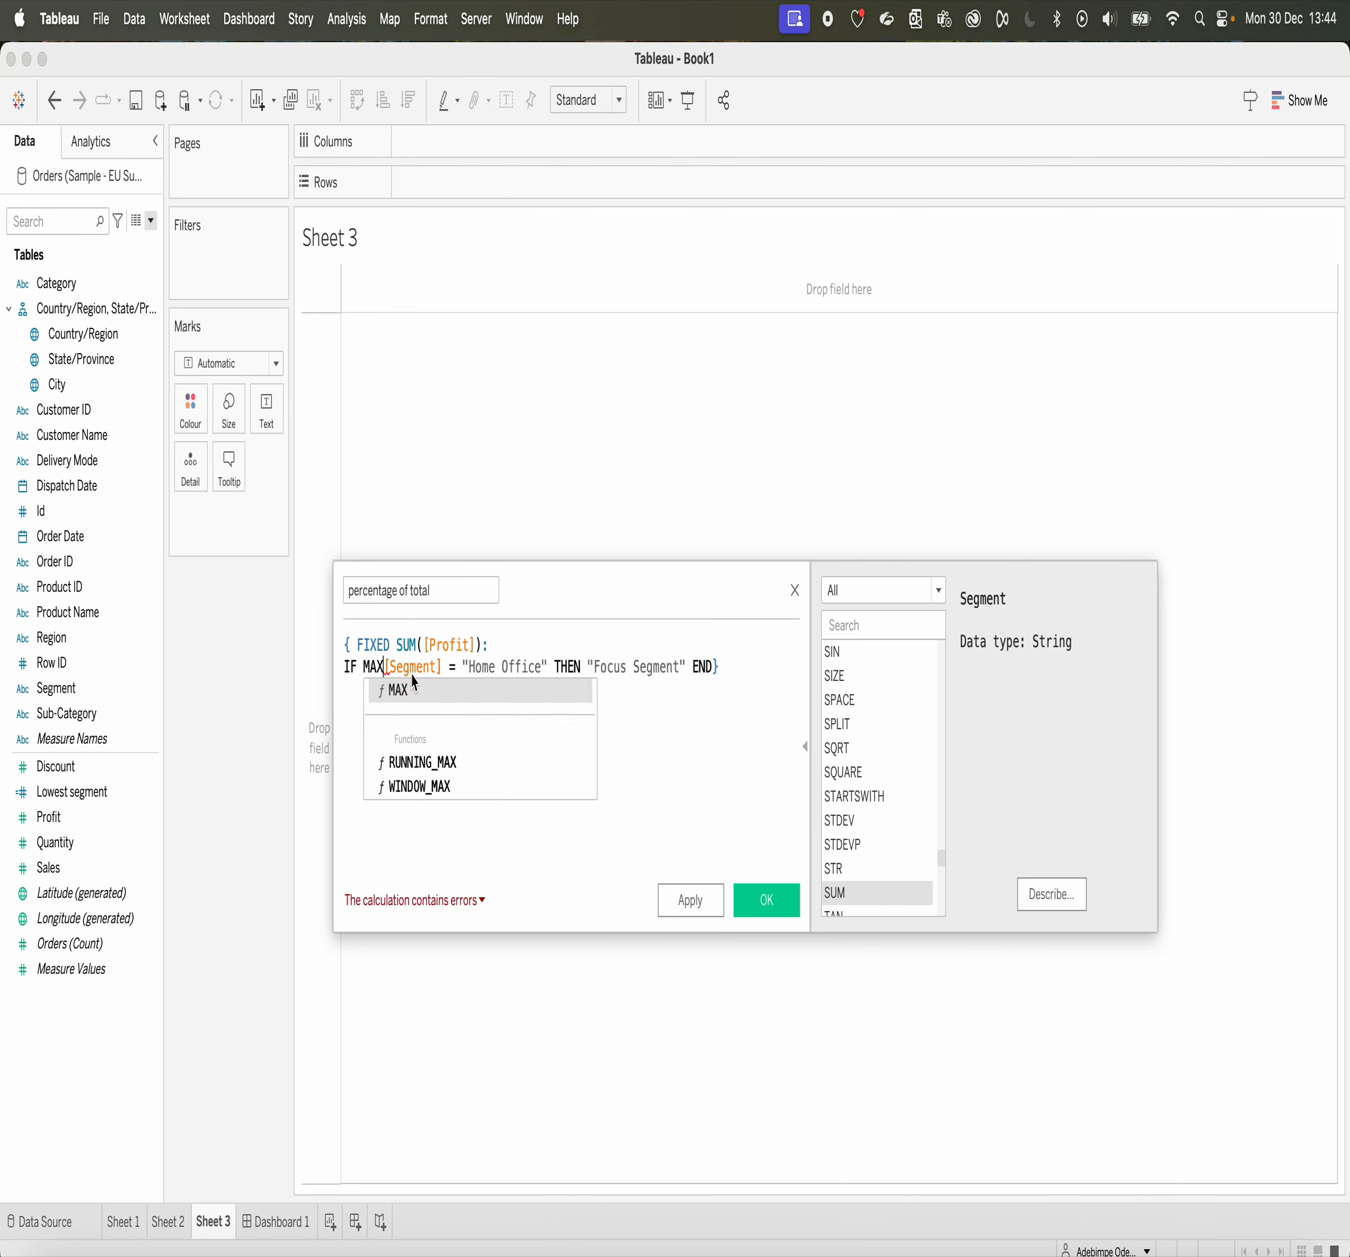
pyautogui.click(433, 683)
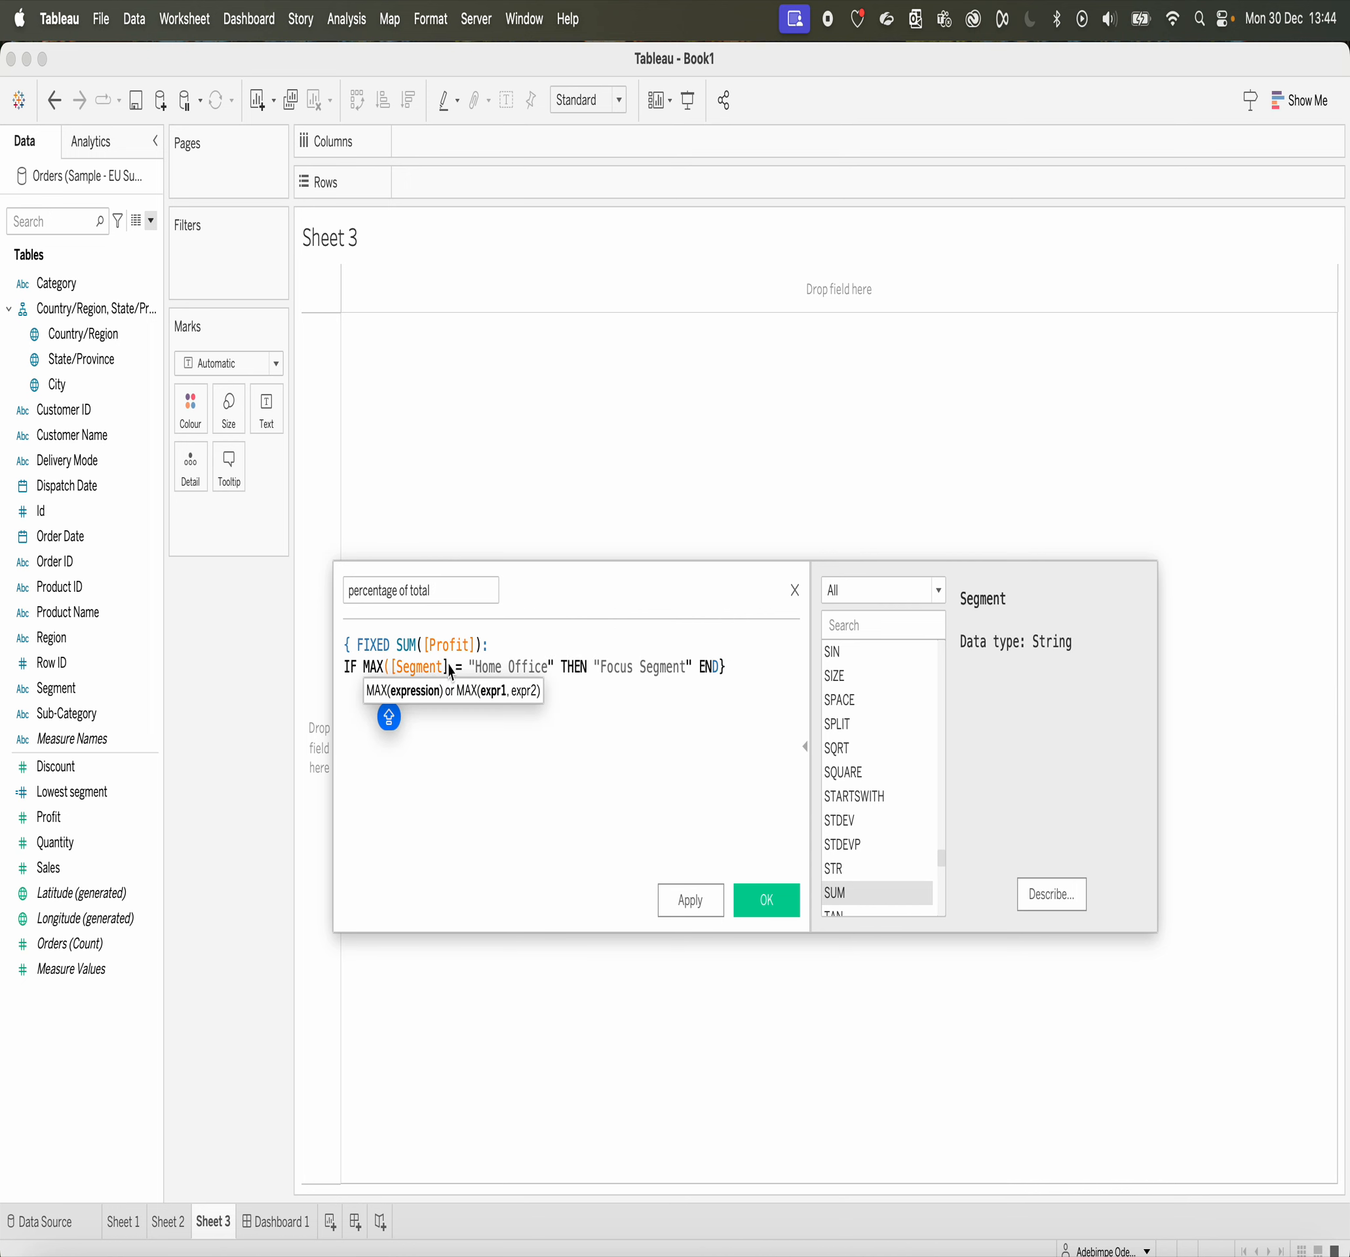
pyautogui.write(')')
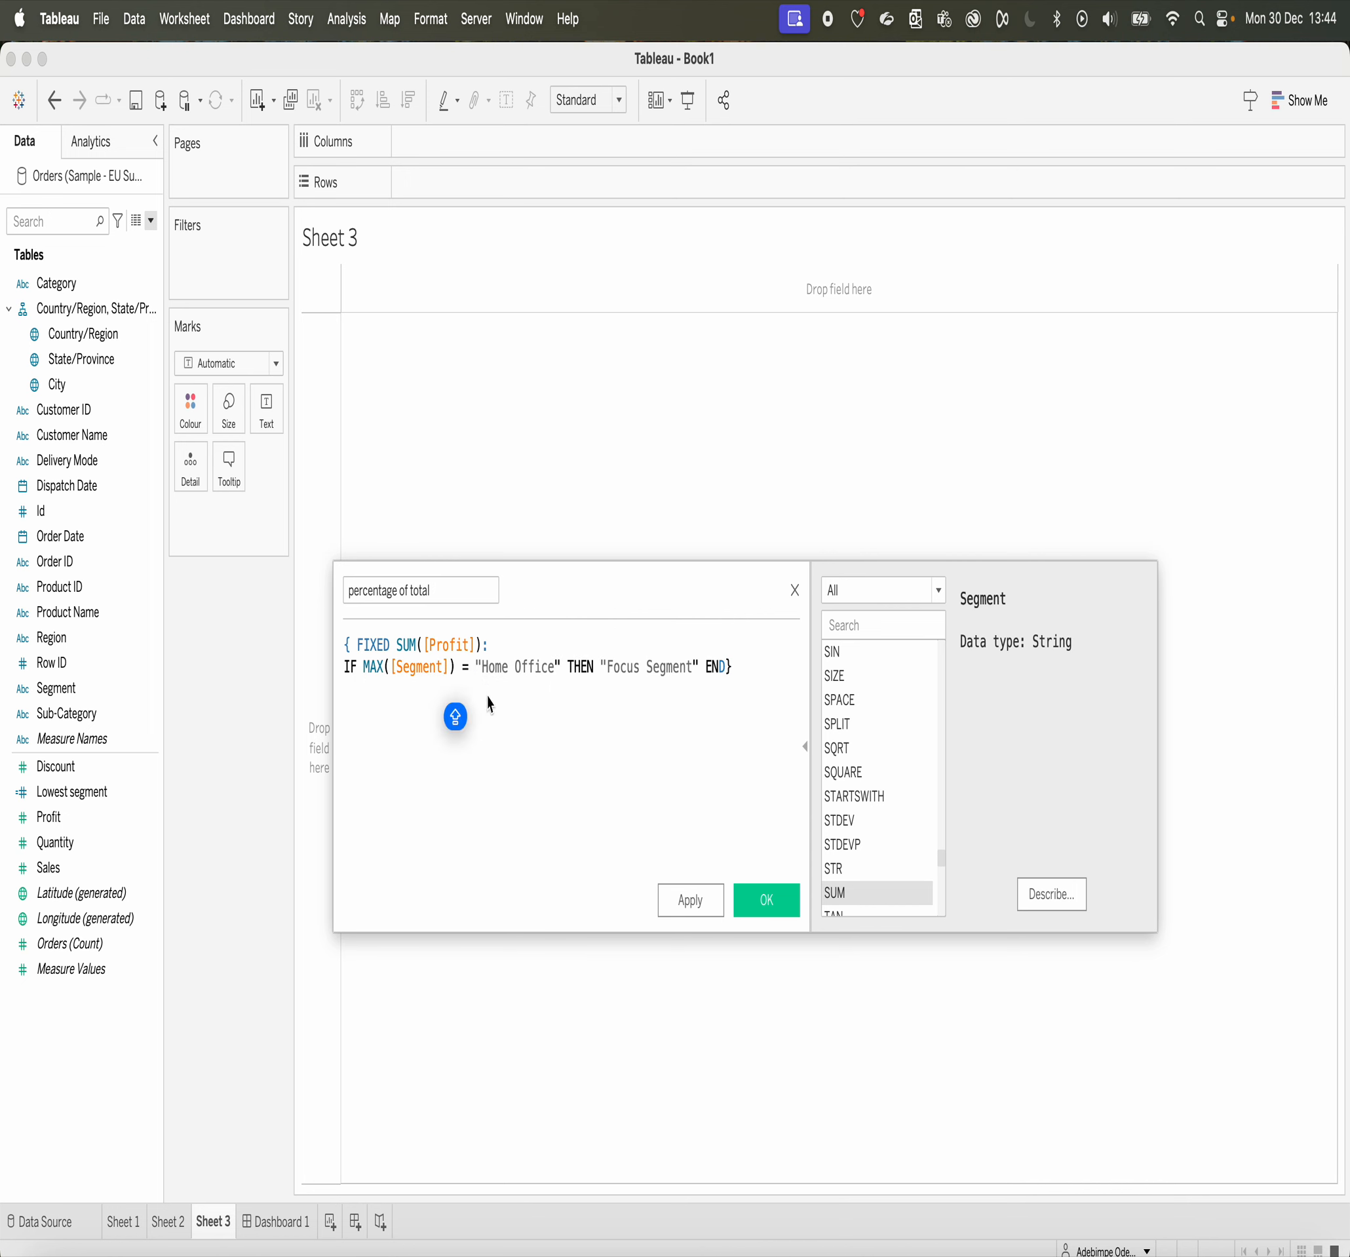
# Step: Remove SUM from the FIXED declaration, leaving ([Profit]), and save the calculated field
pyautogui.click(483, 902)
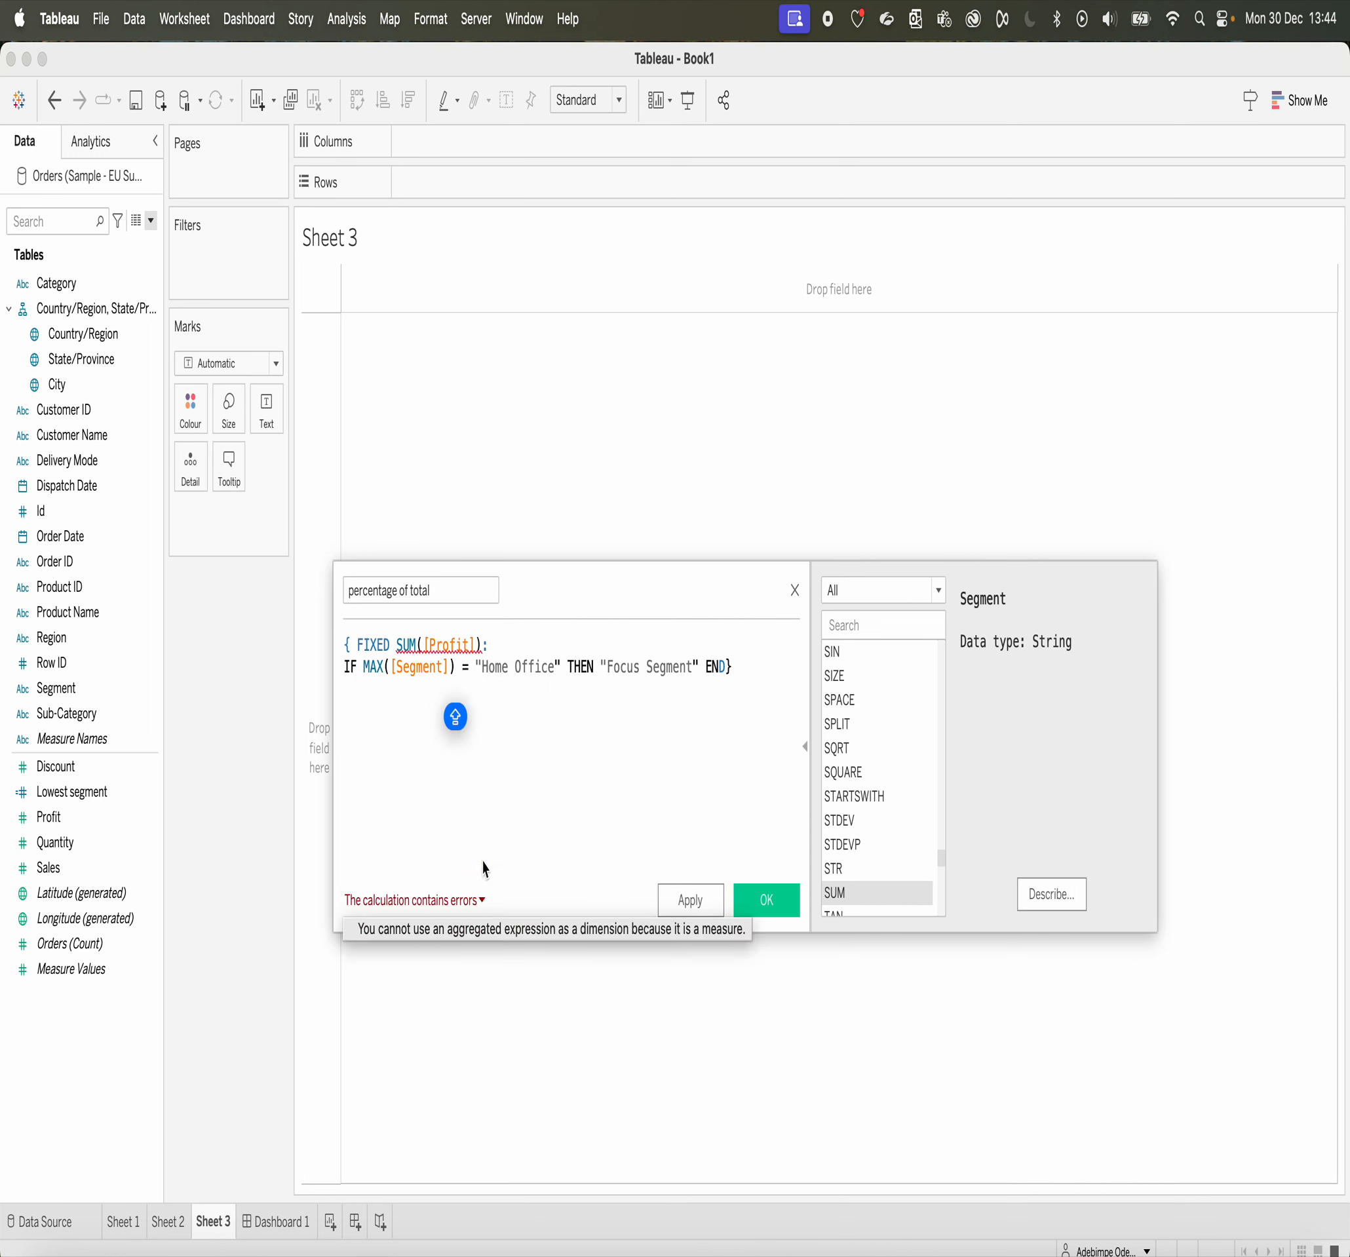
pyautogui.click(484, 834)
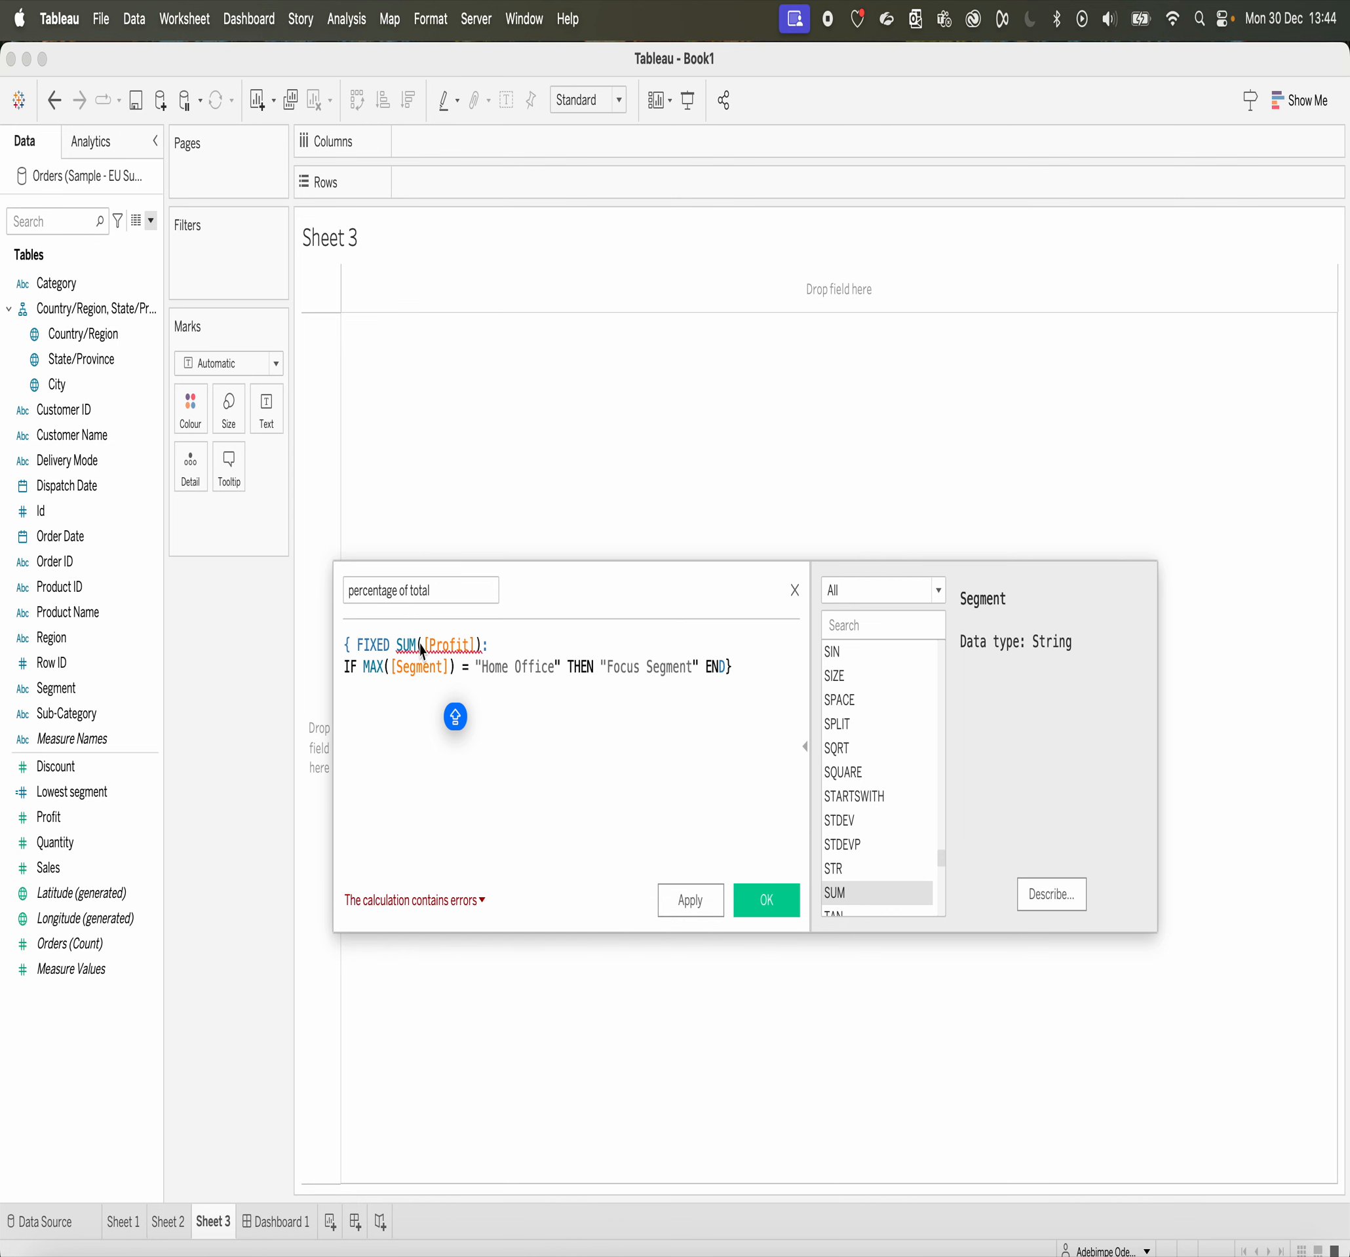
pyautogui.doubleClick(401, 646)
pyautogui.press('BackSpace')
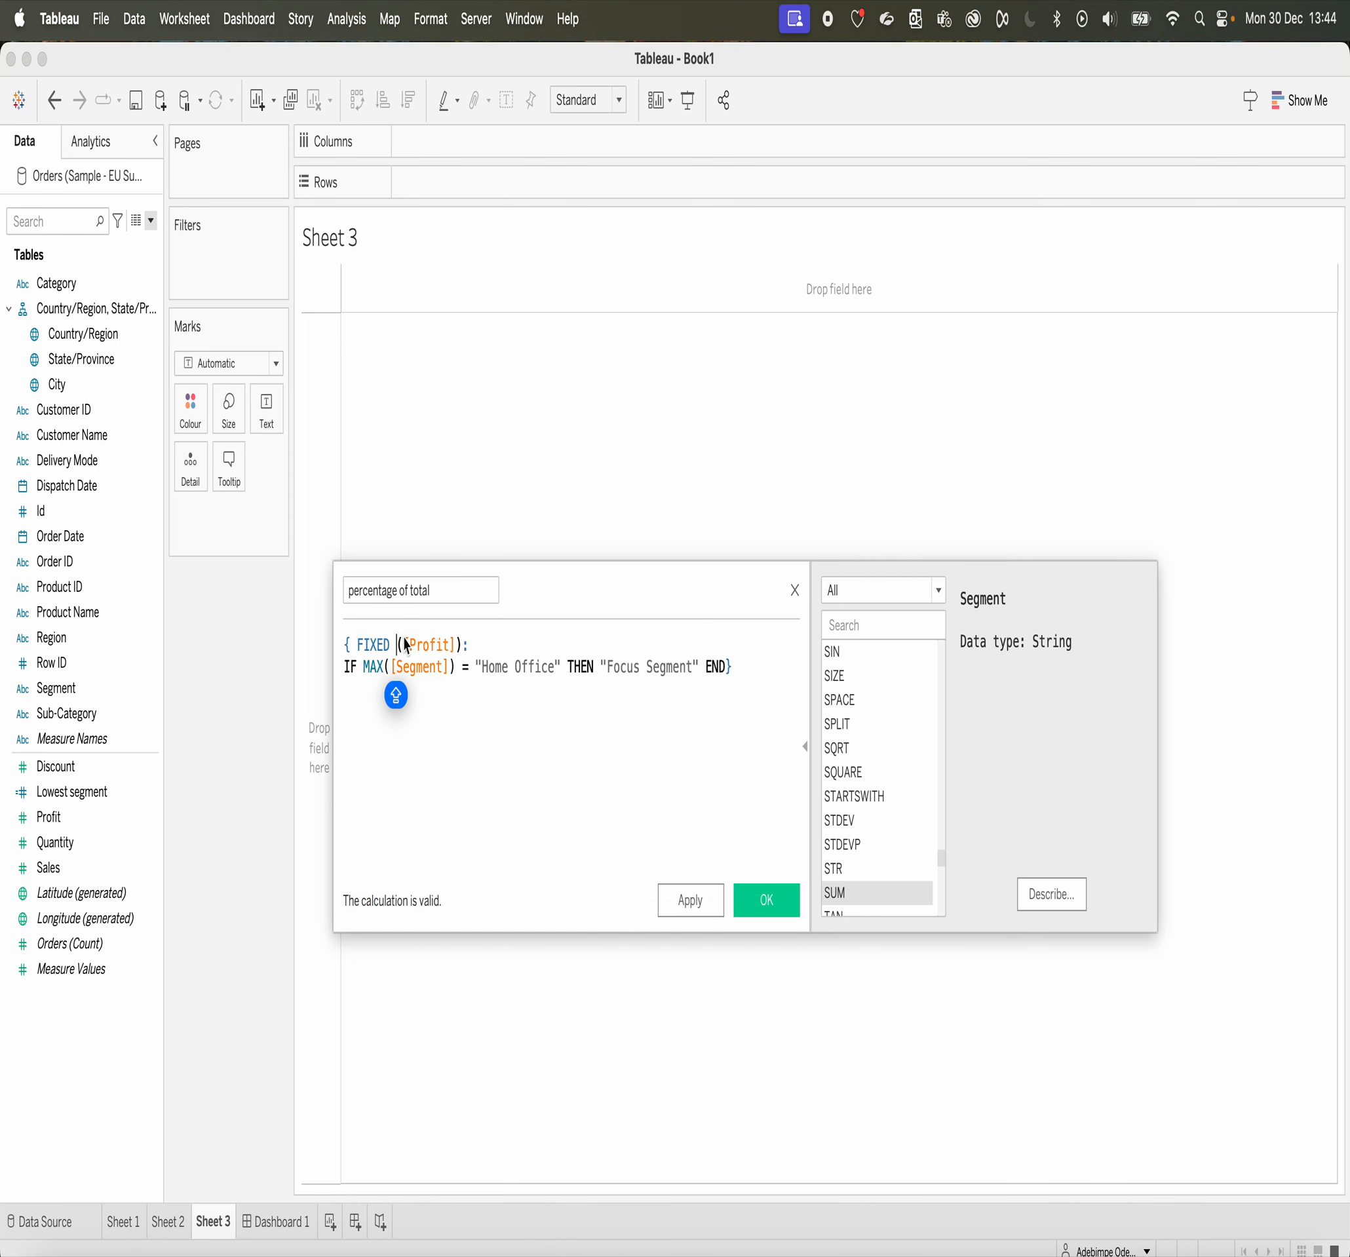
pyautogui.click(774, 901)
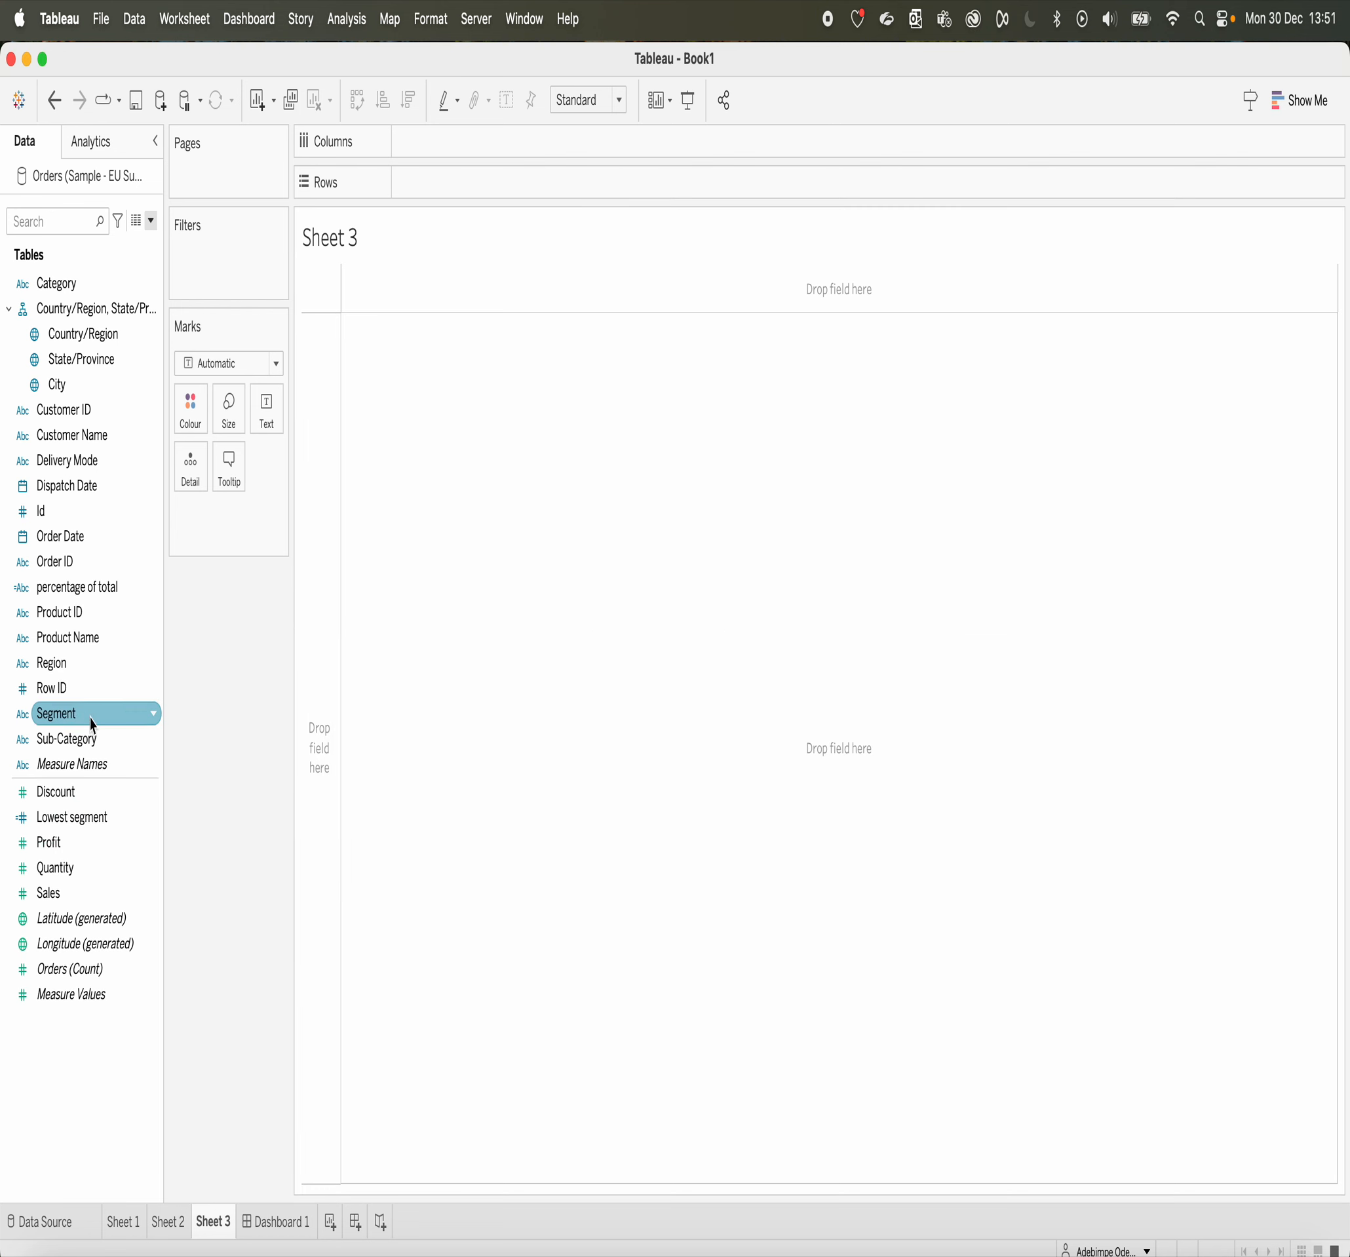
# Step: Place Profit on Columns and colour the bar by the percentage of total field
pyautogui.click(98, 586)
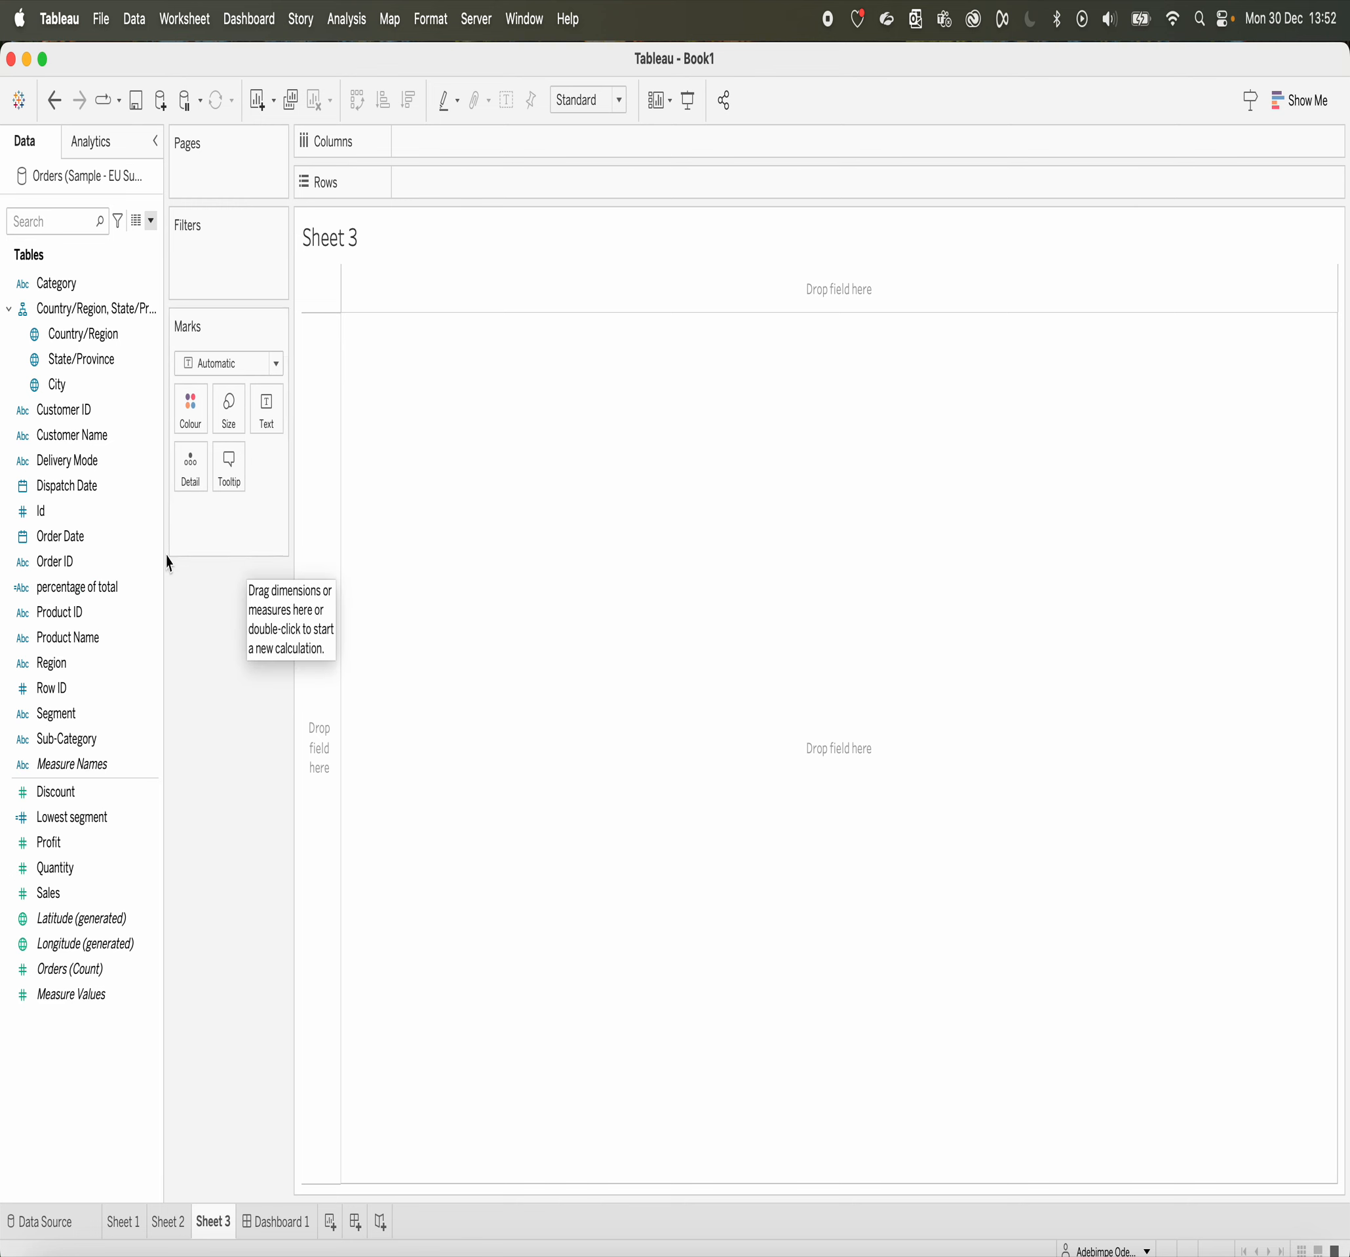
pyautogui.click(117, 461)
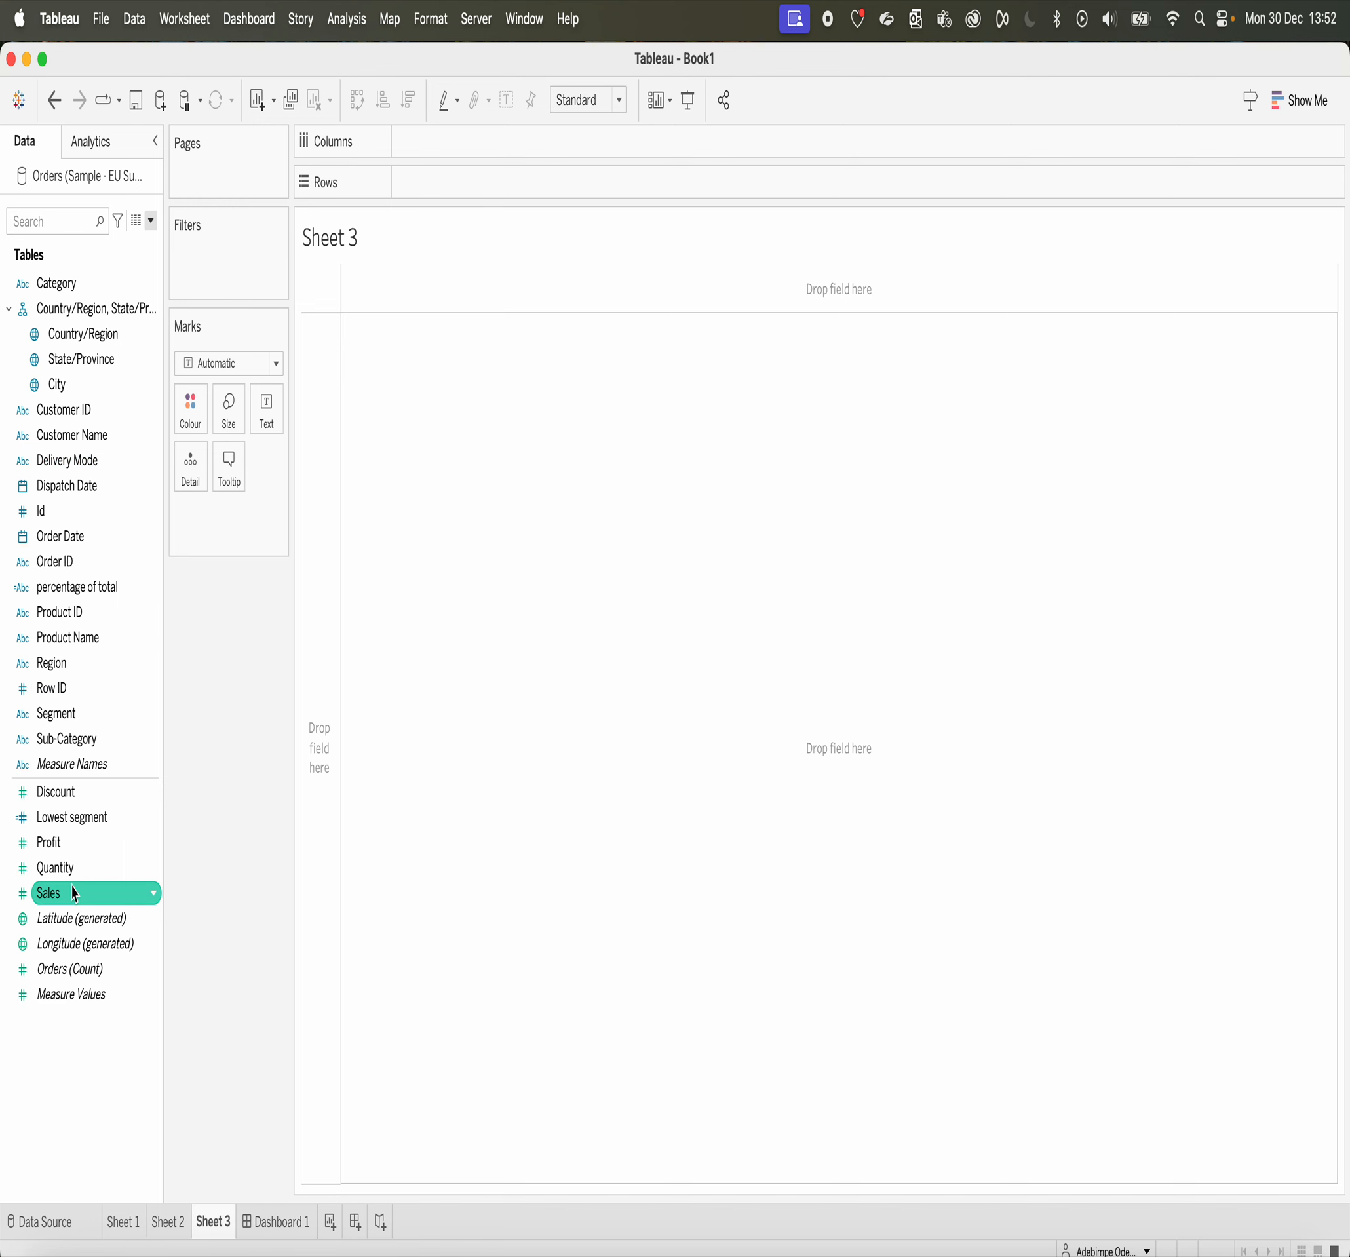
pyautogui.moveTo(48, 842)
pyautogui.mouseDown()
pyautogui.moveTo(93, 813)
pyautogui.moveTo(494, 235)
pyautogui.moveTo(495, 156)
pyautogui.mouseUp()
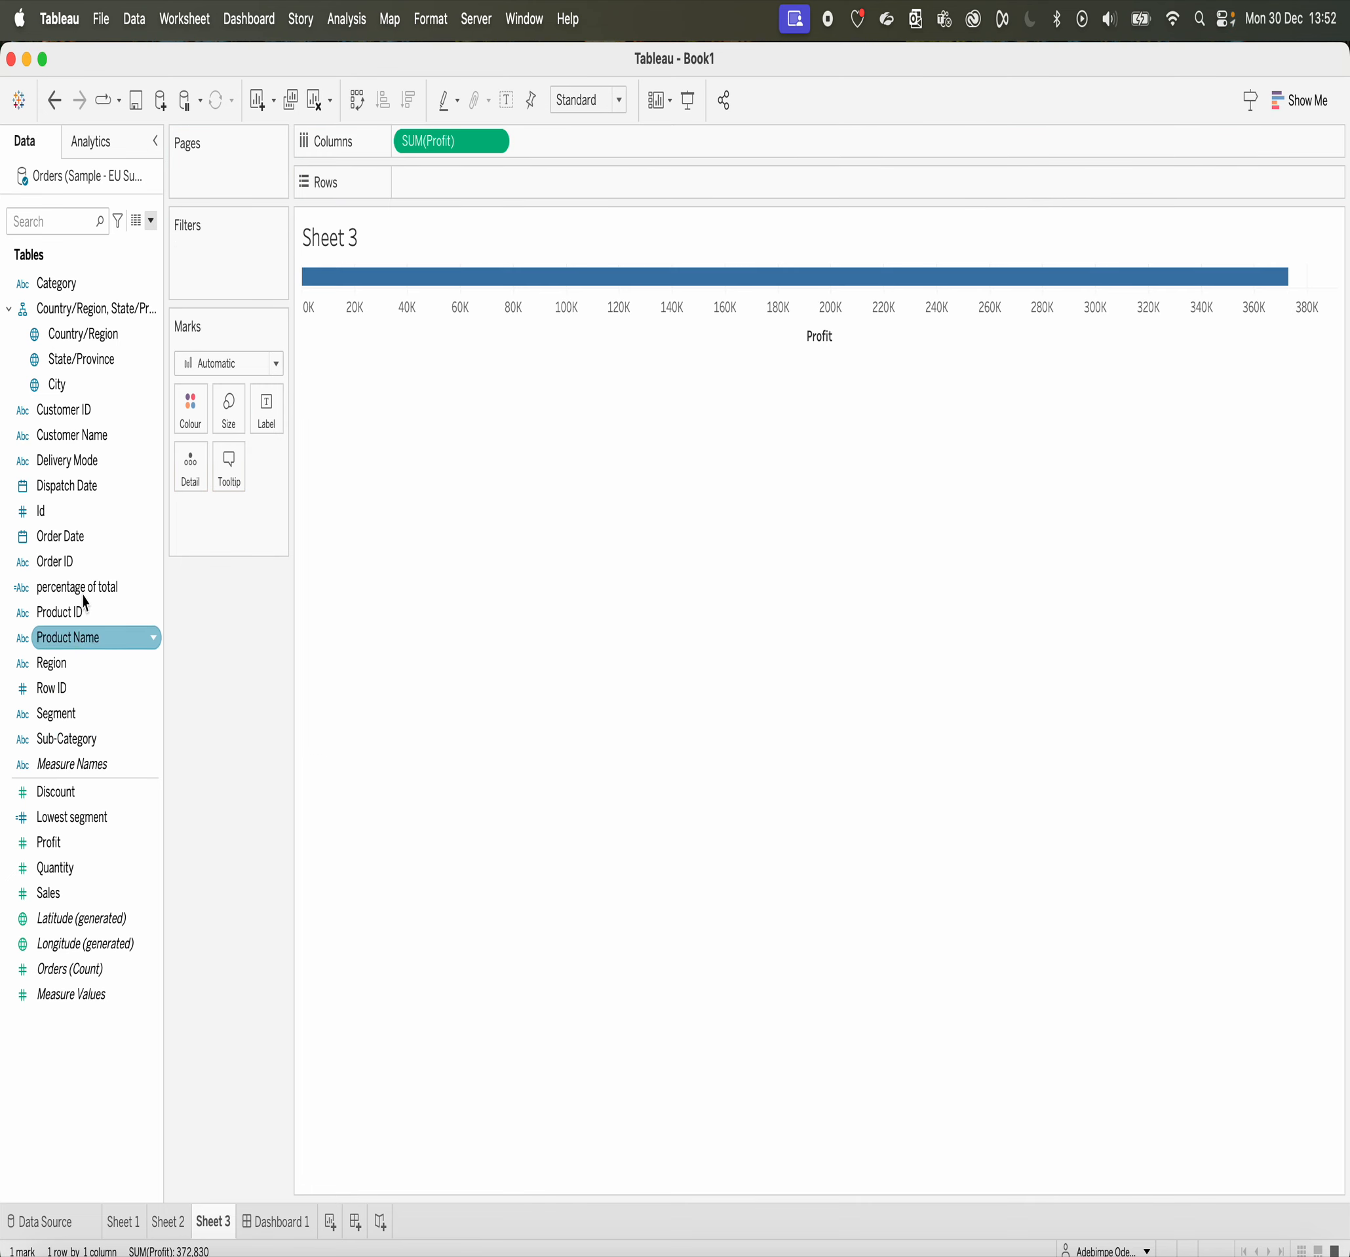
pyautogui.moveTo(63, 596); pyautogui.dragTo(193, 411)
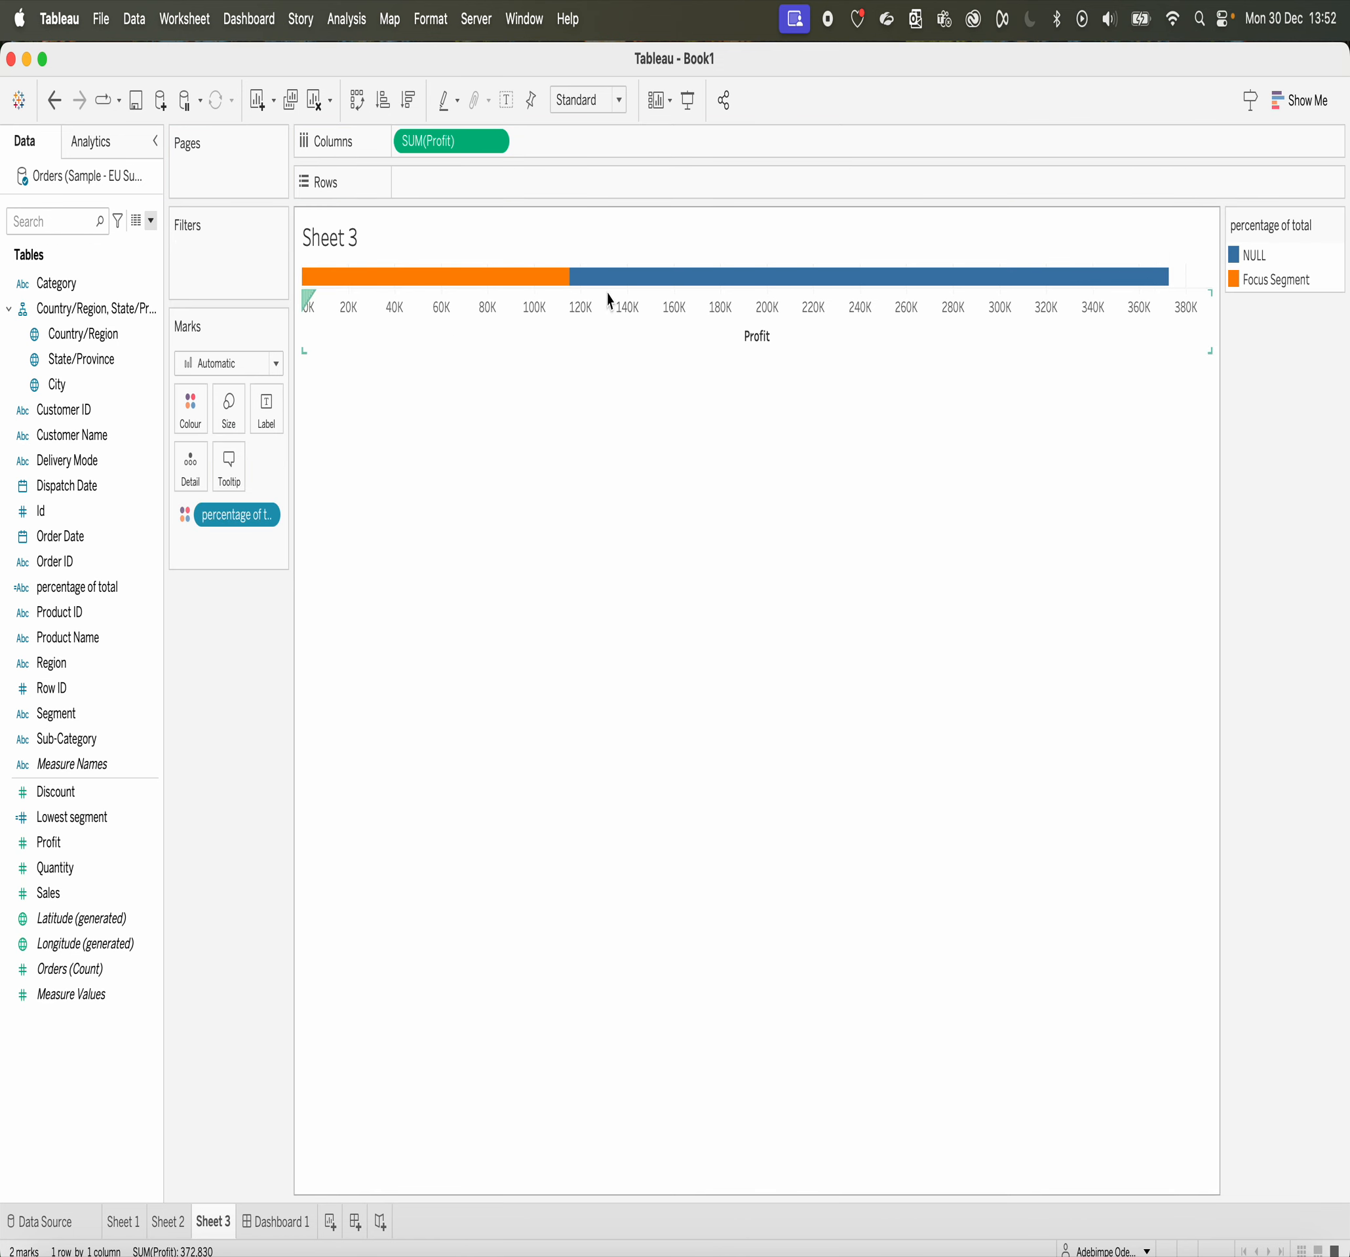
pyautogui.moveTo(506, 287)
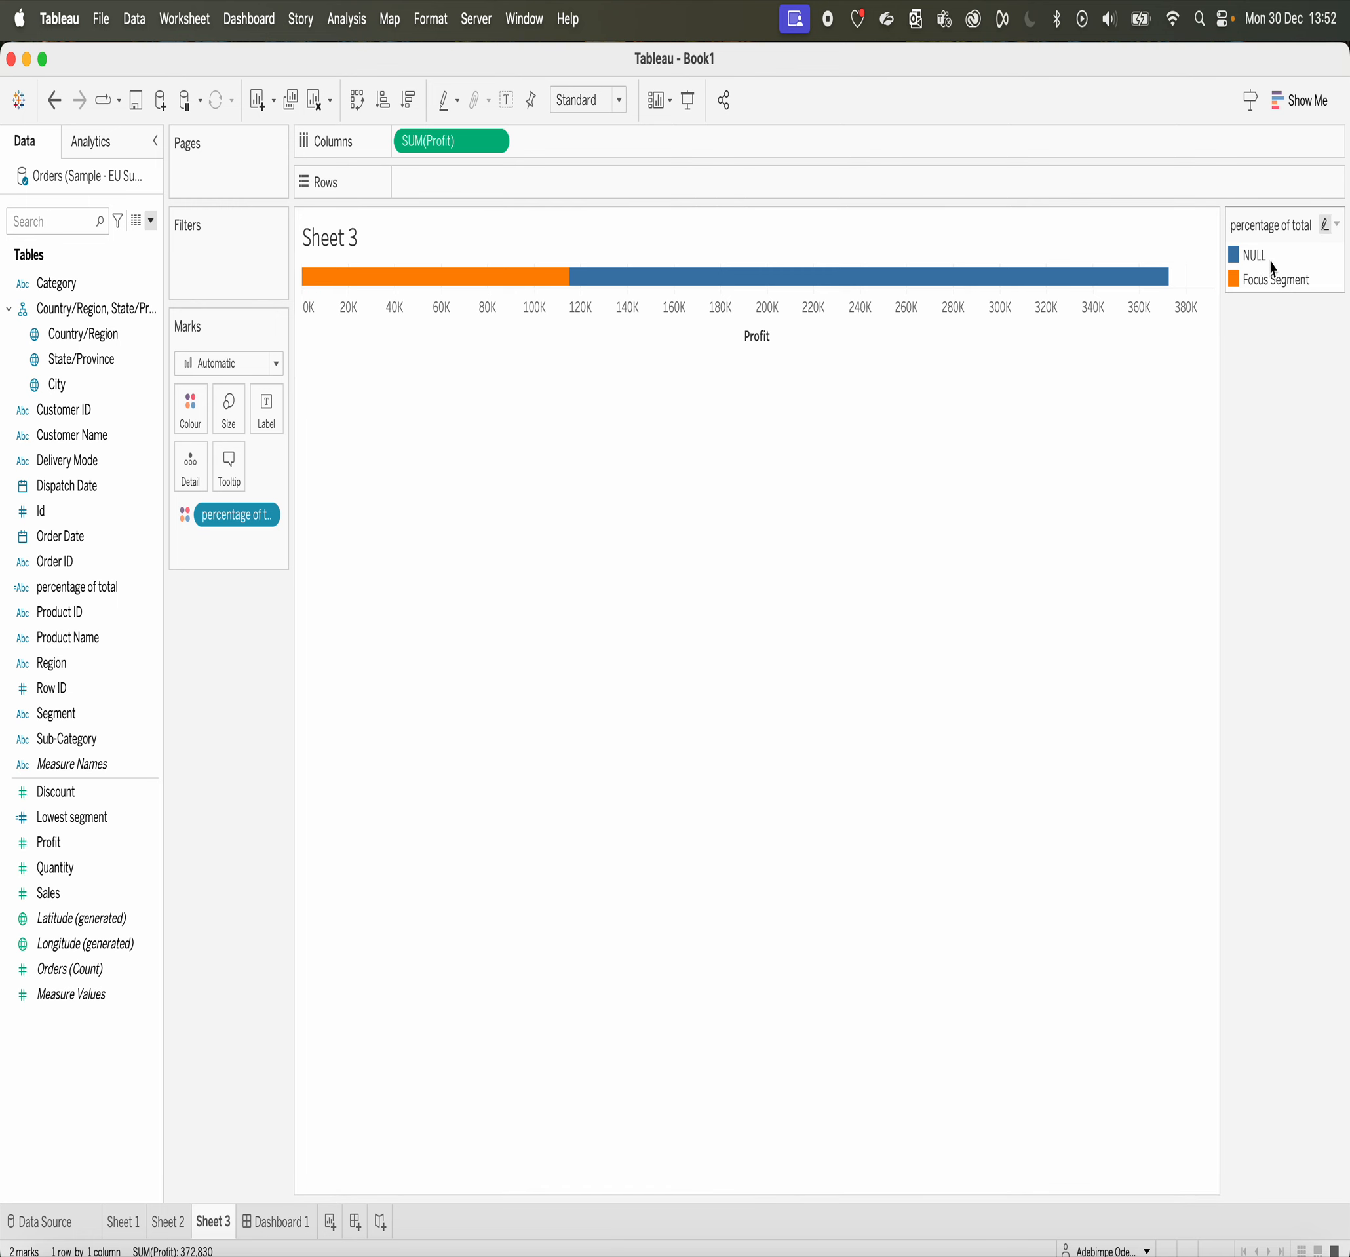
# Step: Recolour the NULL item of percentage of total with the lightest shade of the Grey palette
pyautogui.click(191, 417)
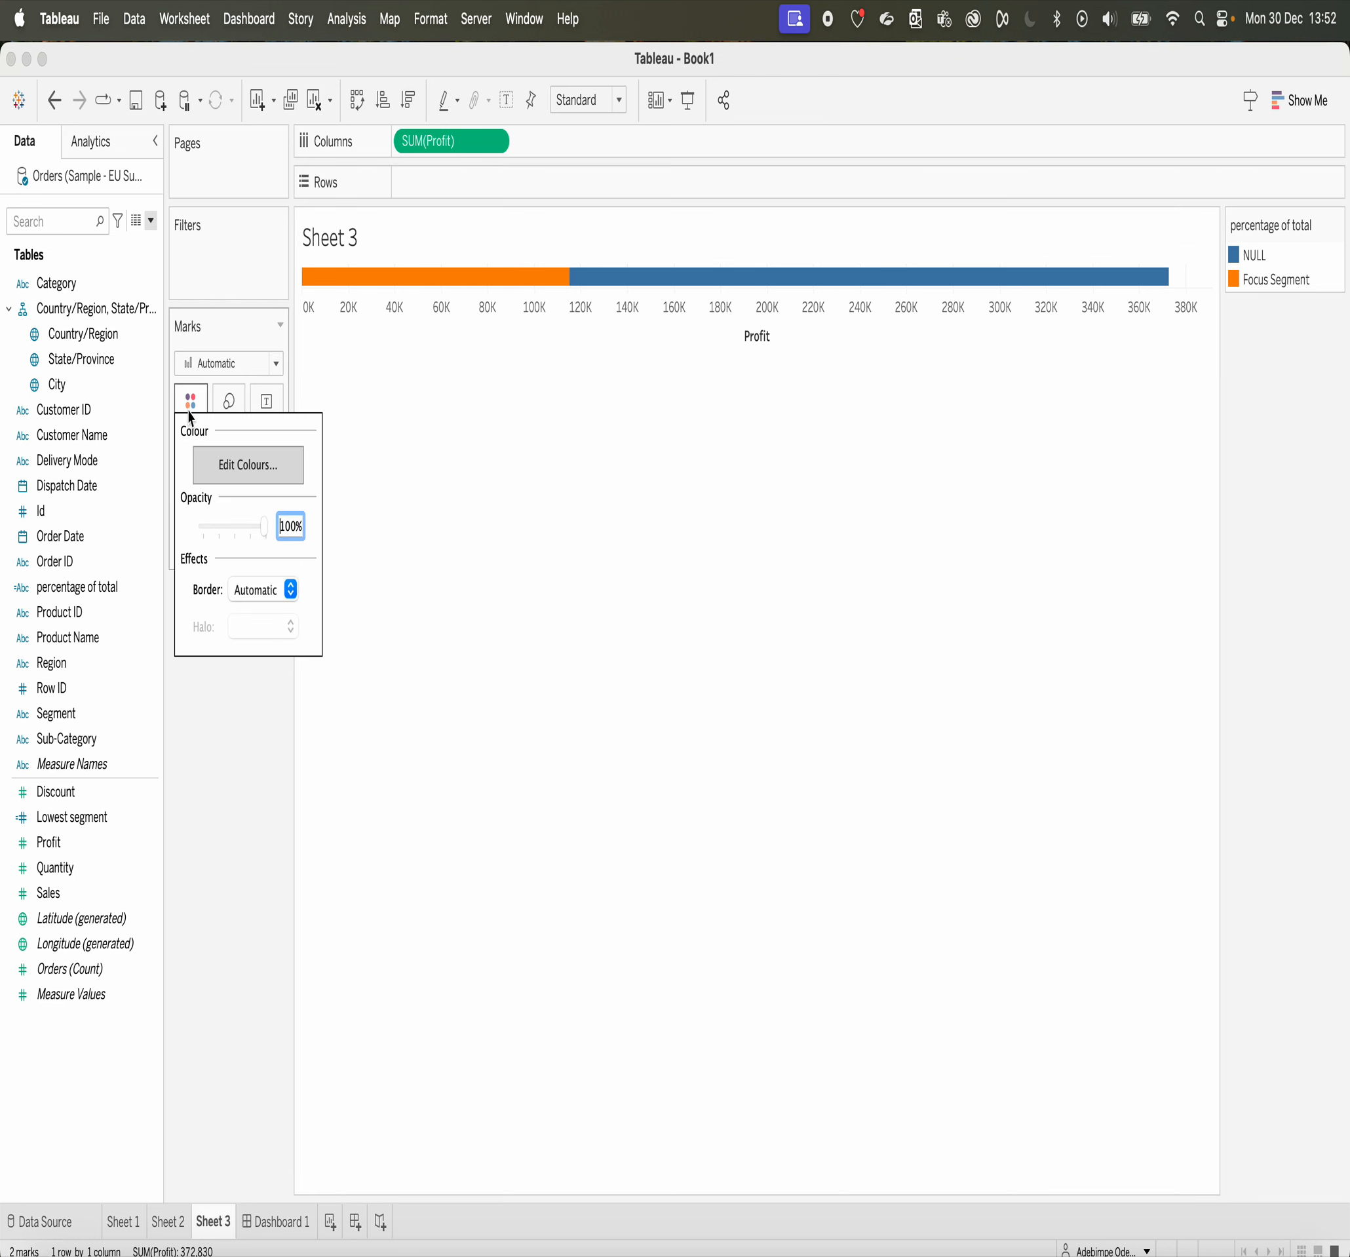
pyautogui.click(252, 468)
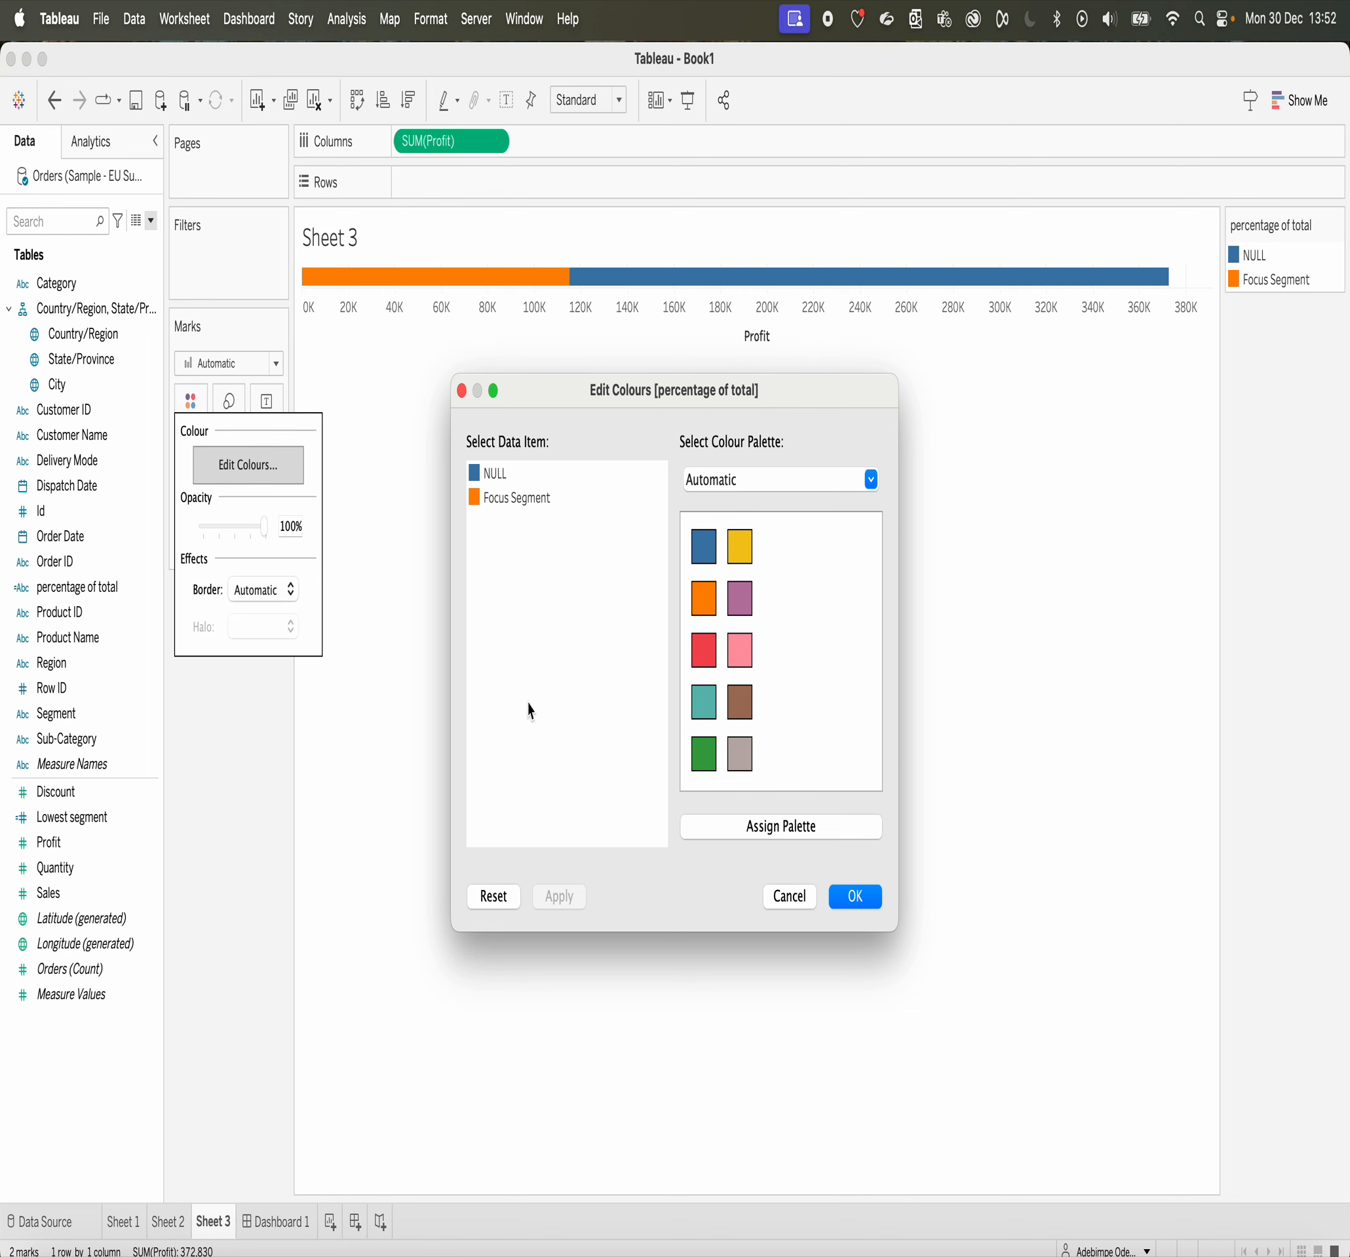
pyautogui.click(495, 474)
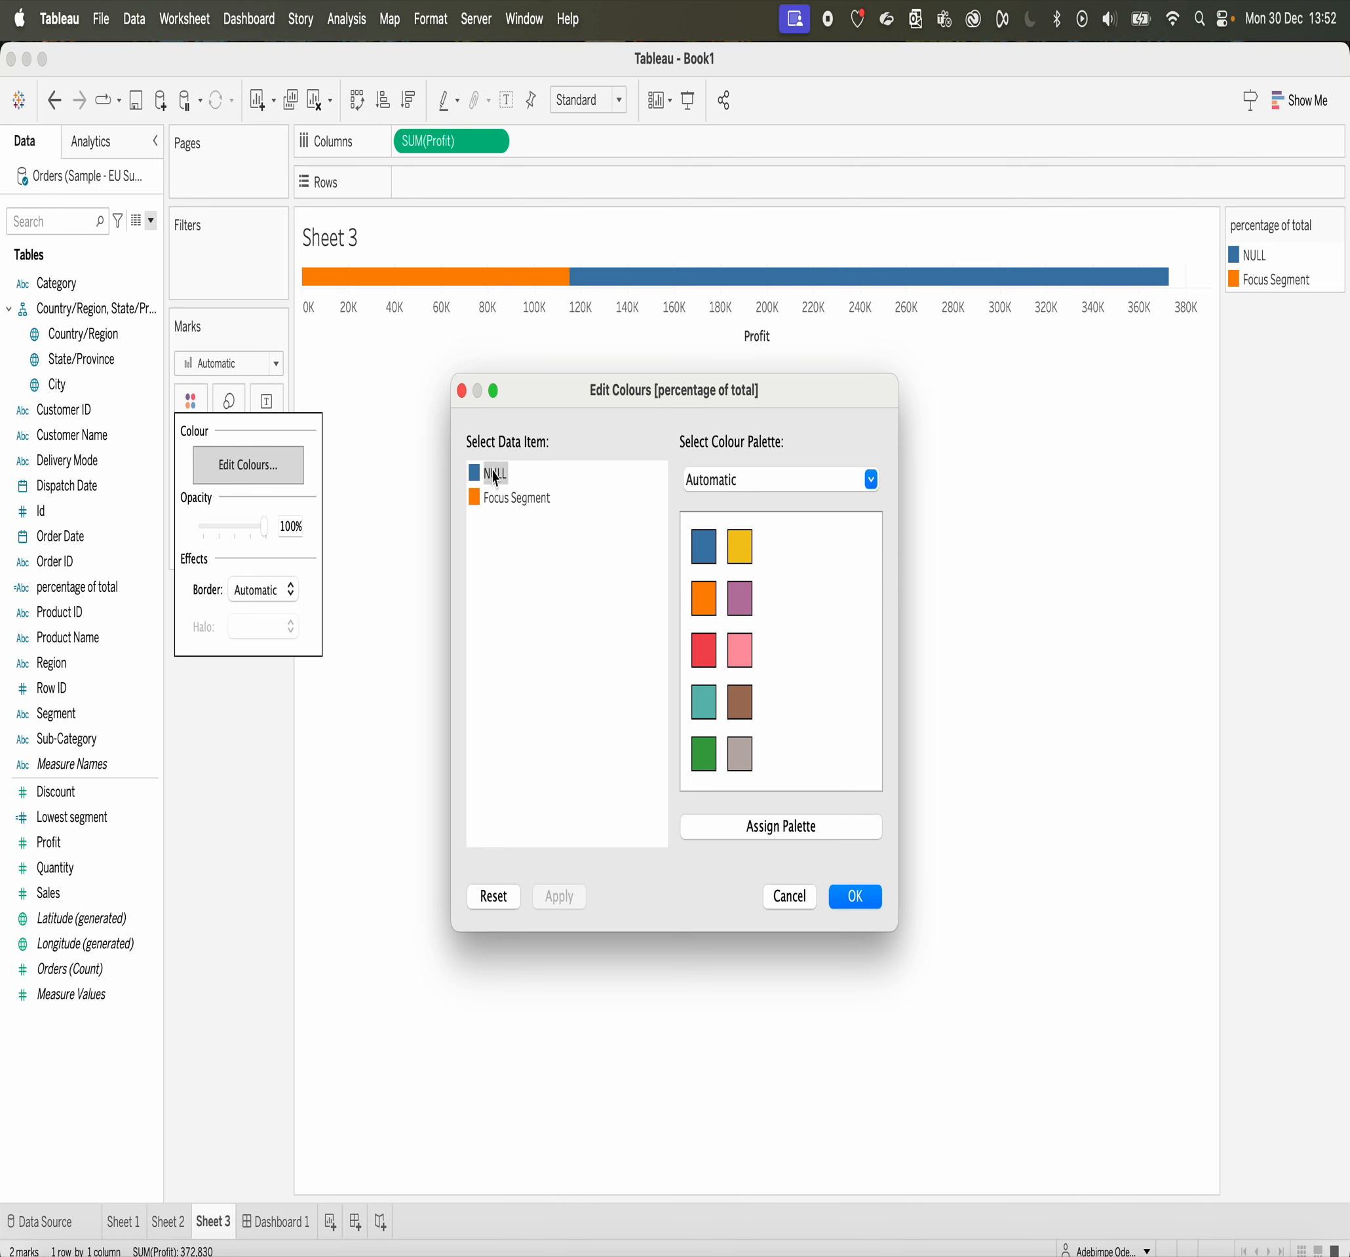
pyautogui.click(872, 479)
pyautogui.click(713, 955)
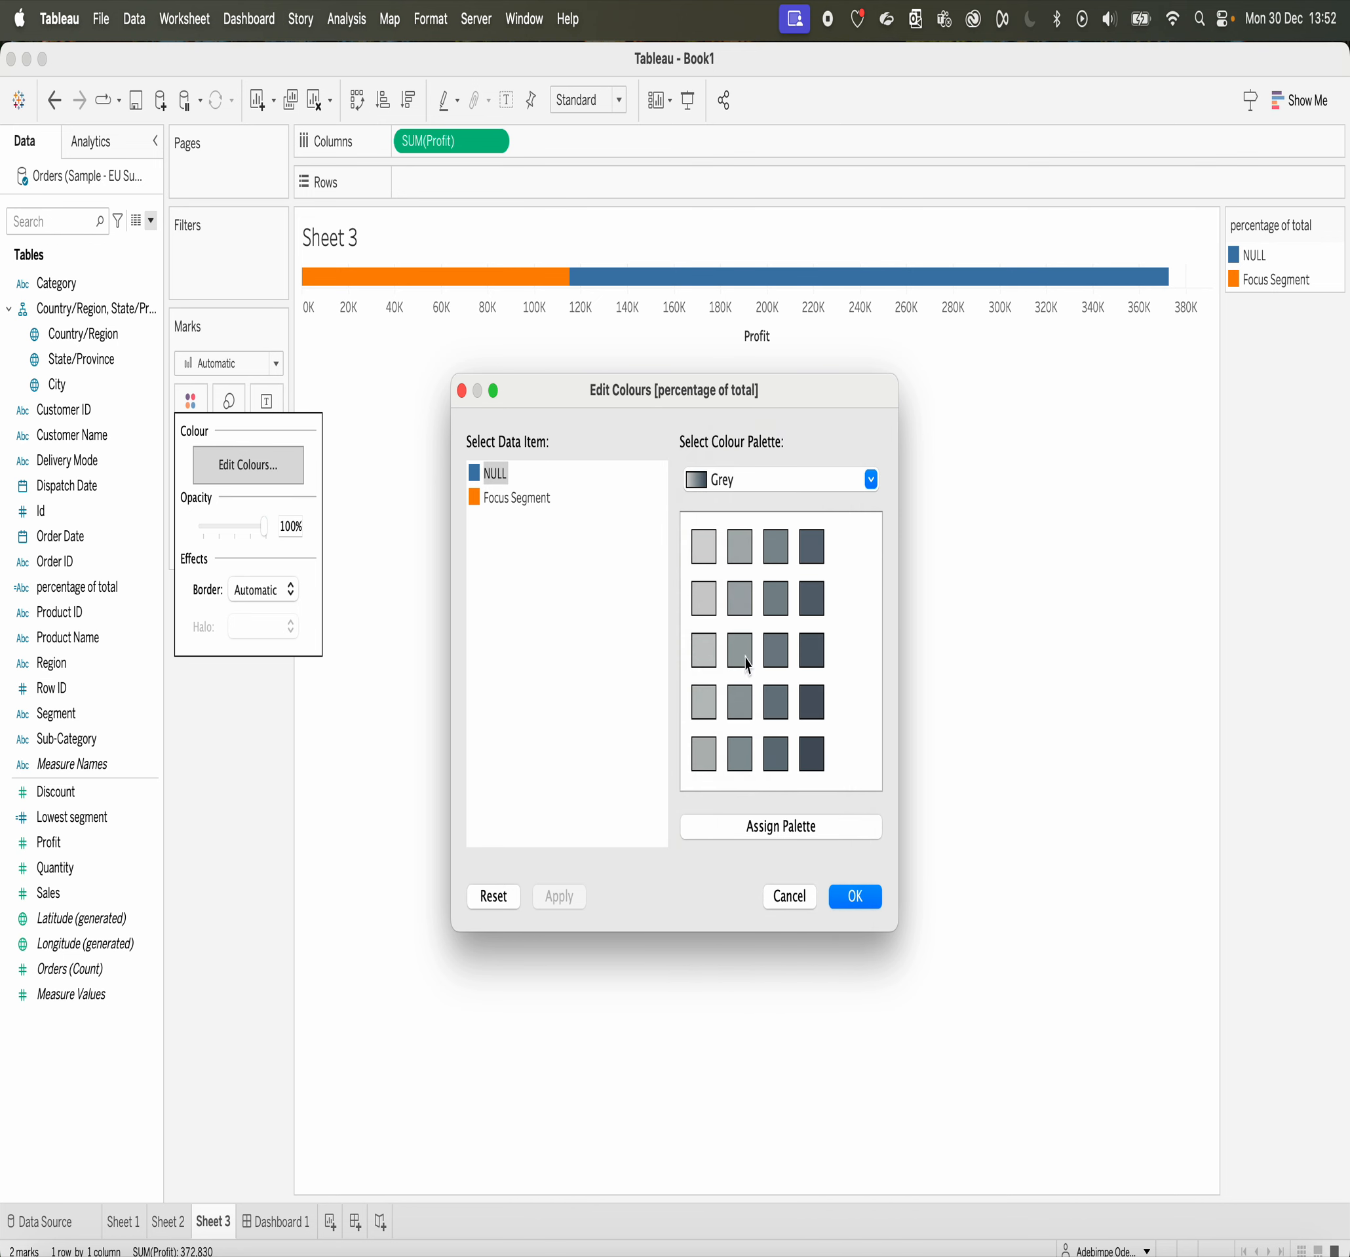
pyautogui.click(703, 545)
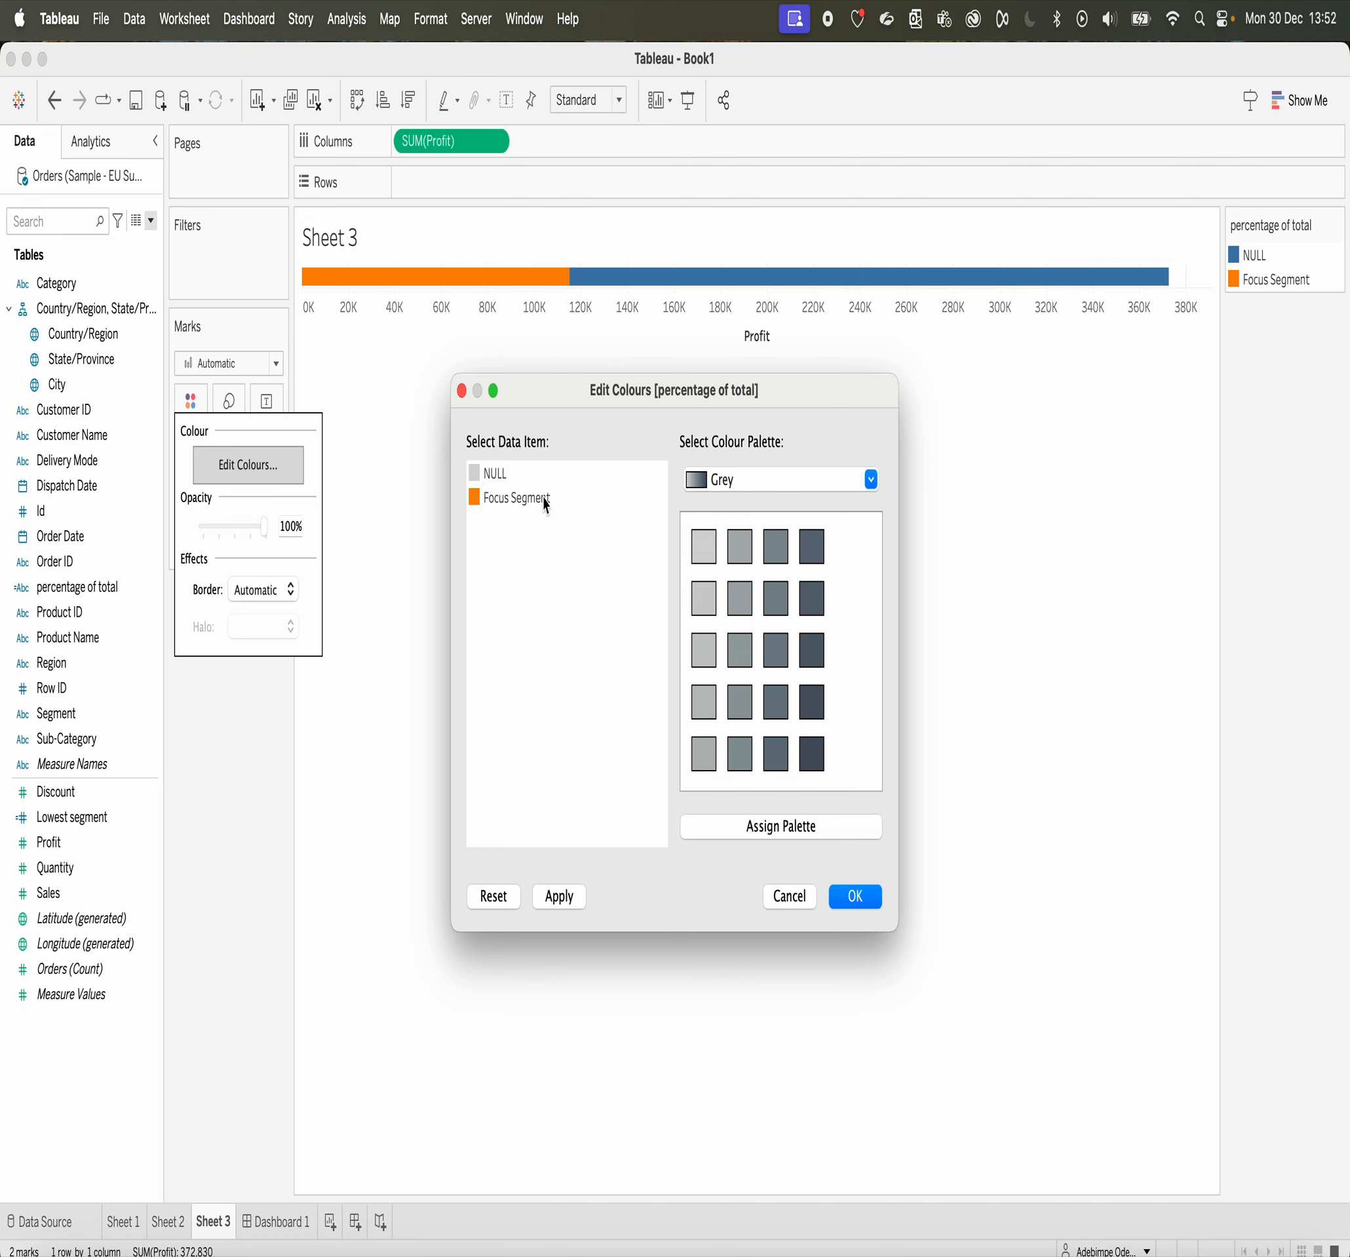
pyautogui.click(855, 896)
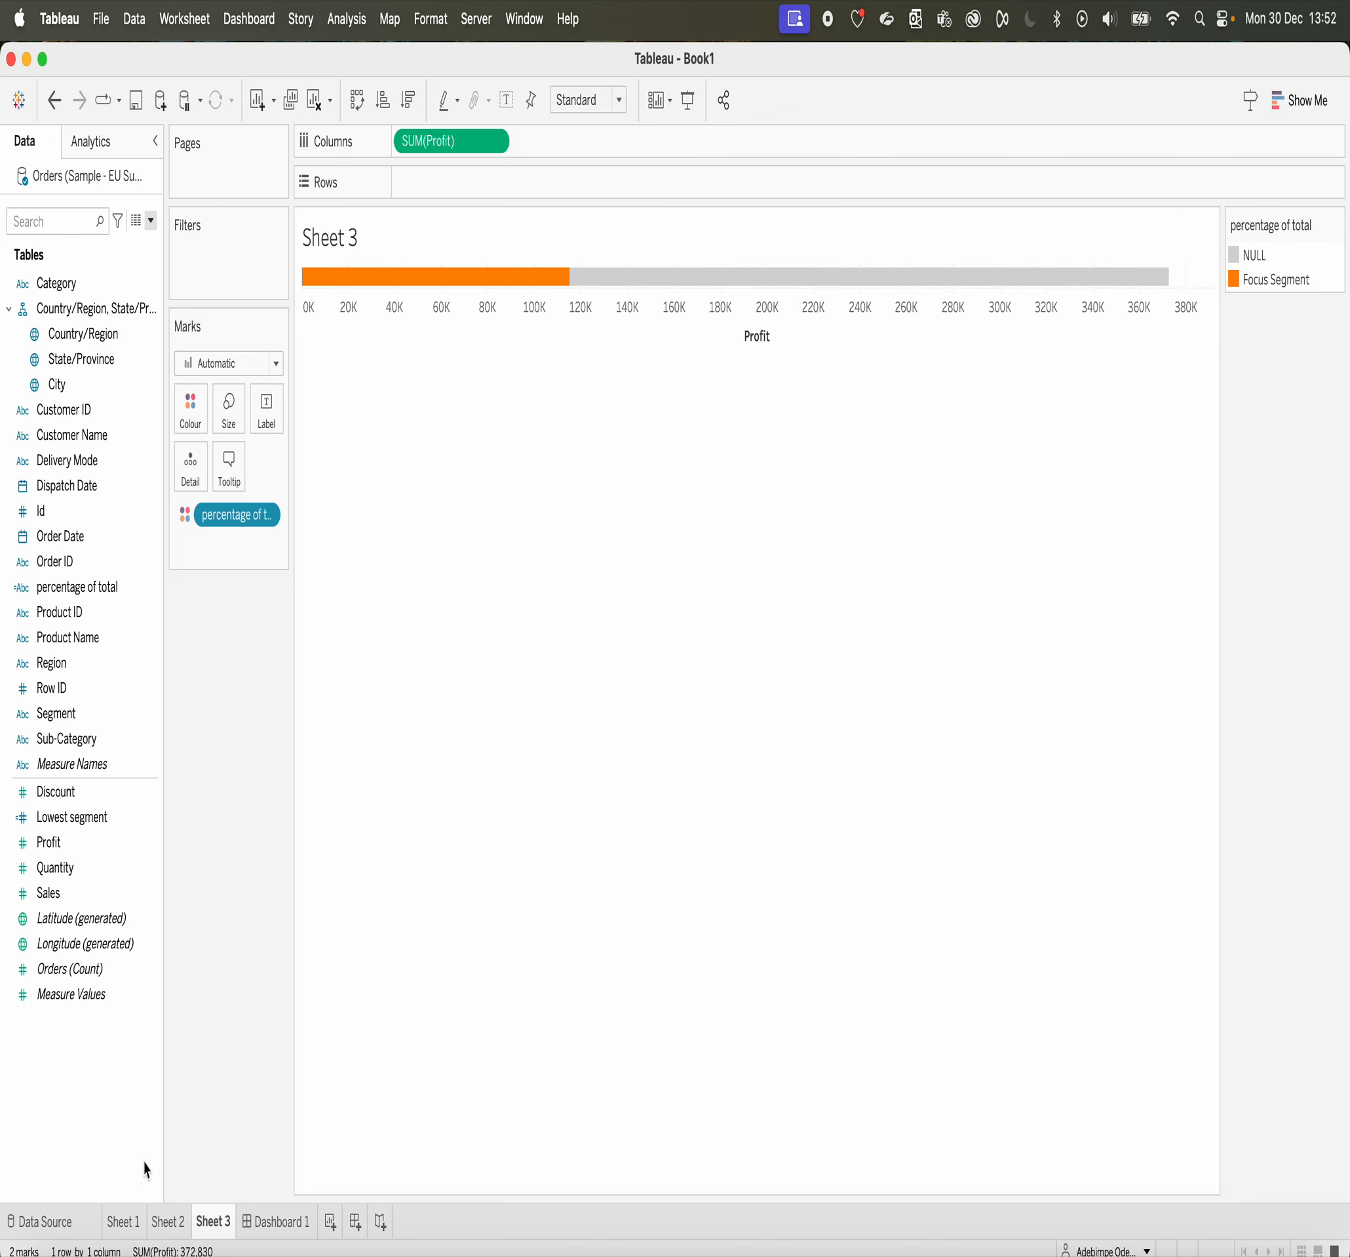
# Step: Look over Sheet 2, Sheet 1 and Dashboard 1 to review their use of colour
pyautogui.click(169, 1220)
pyautogui.click(122, 1221)
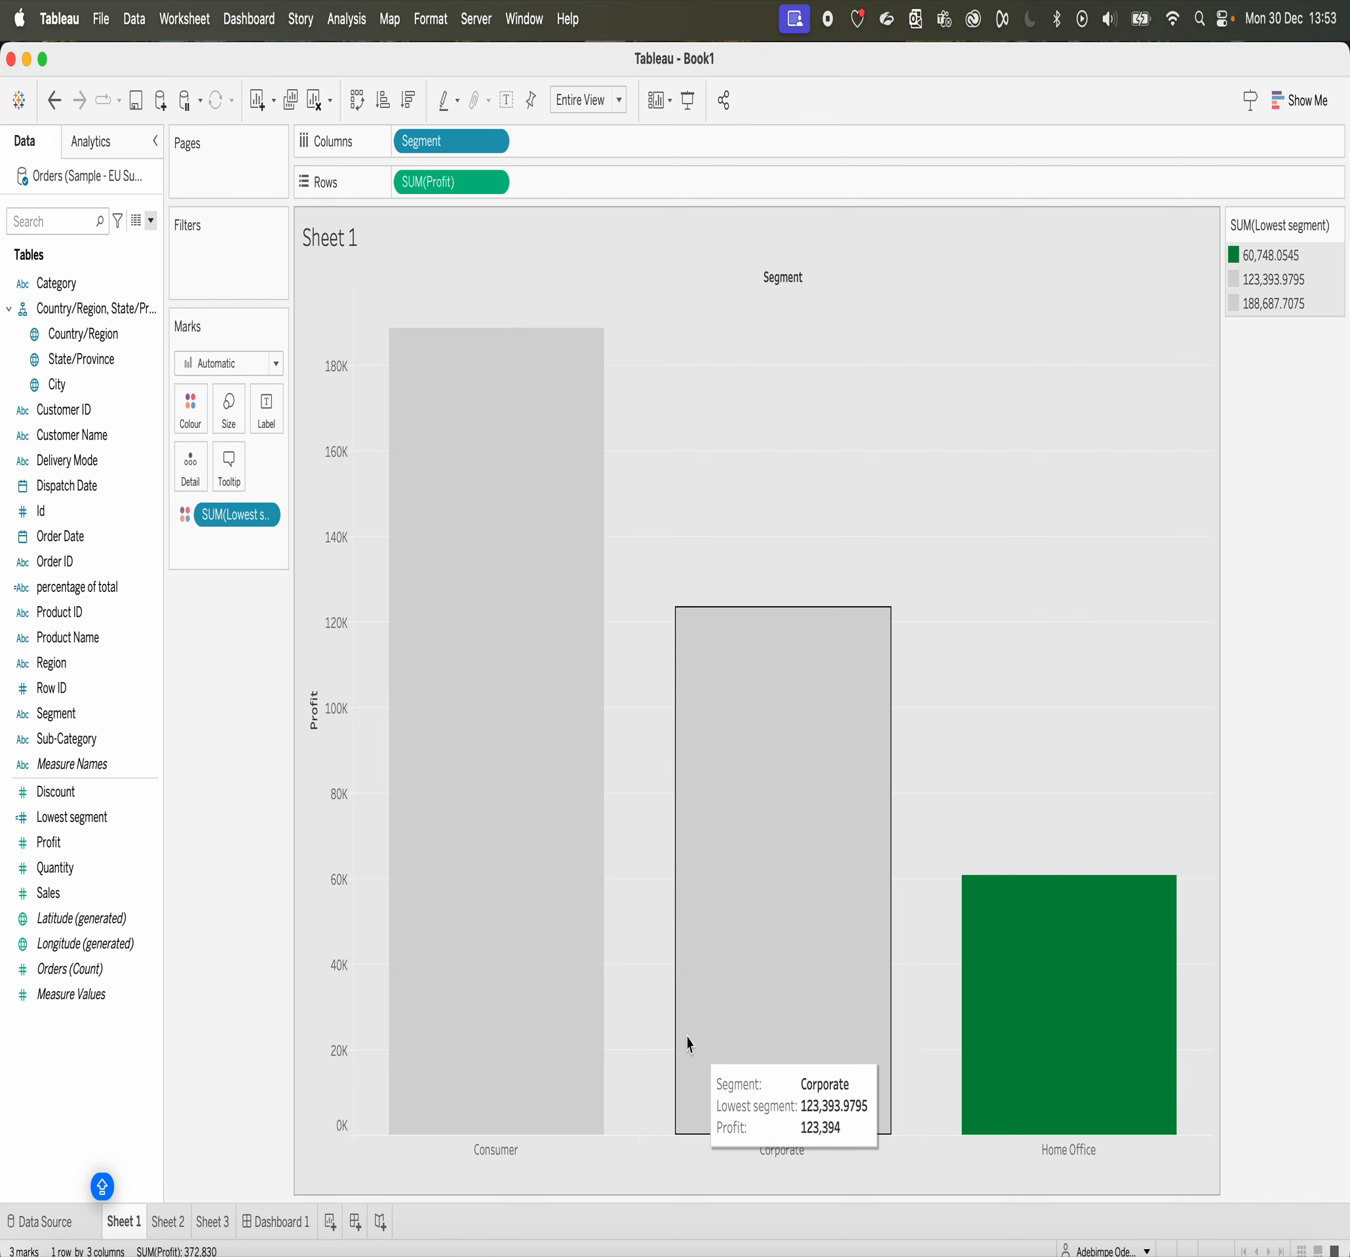
pyautogui.click(276, 1220)
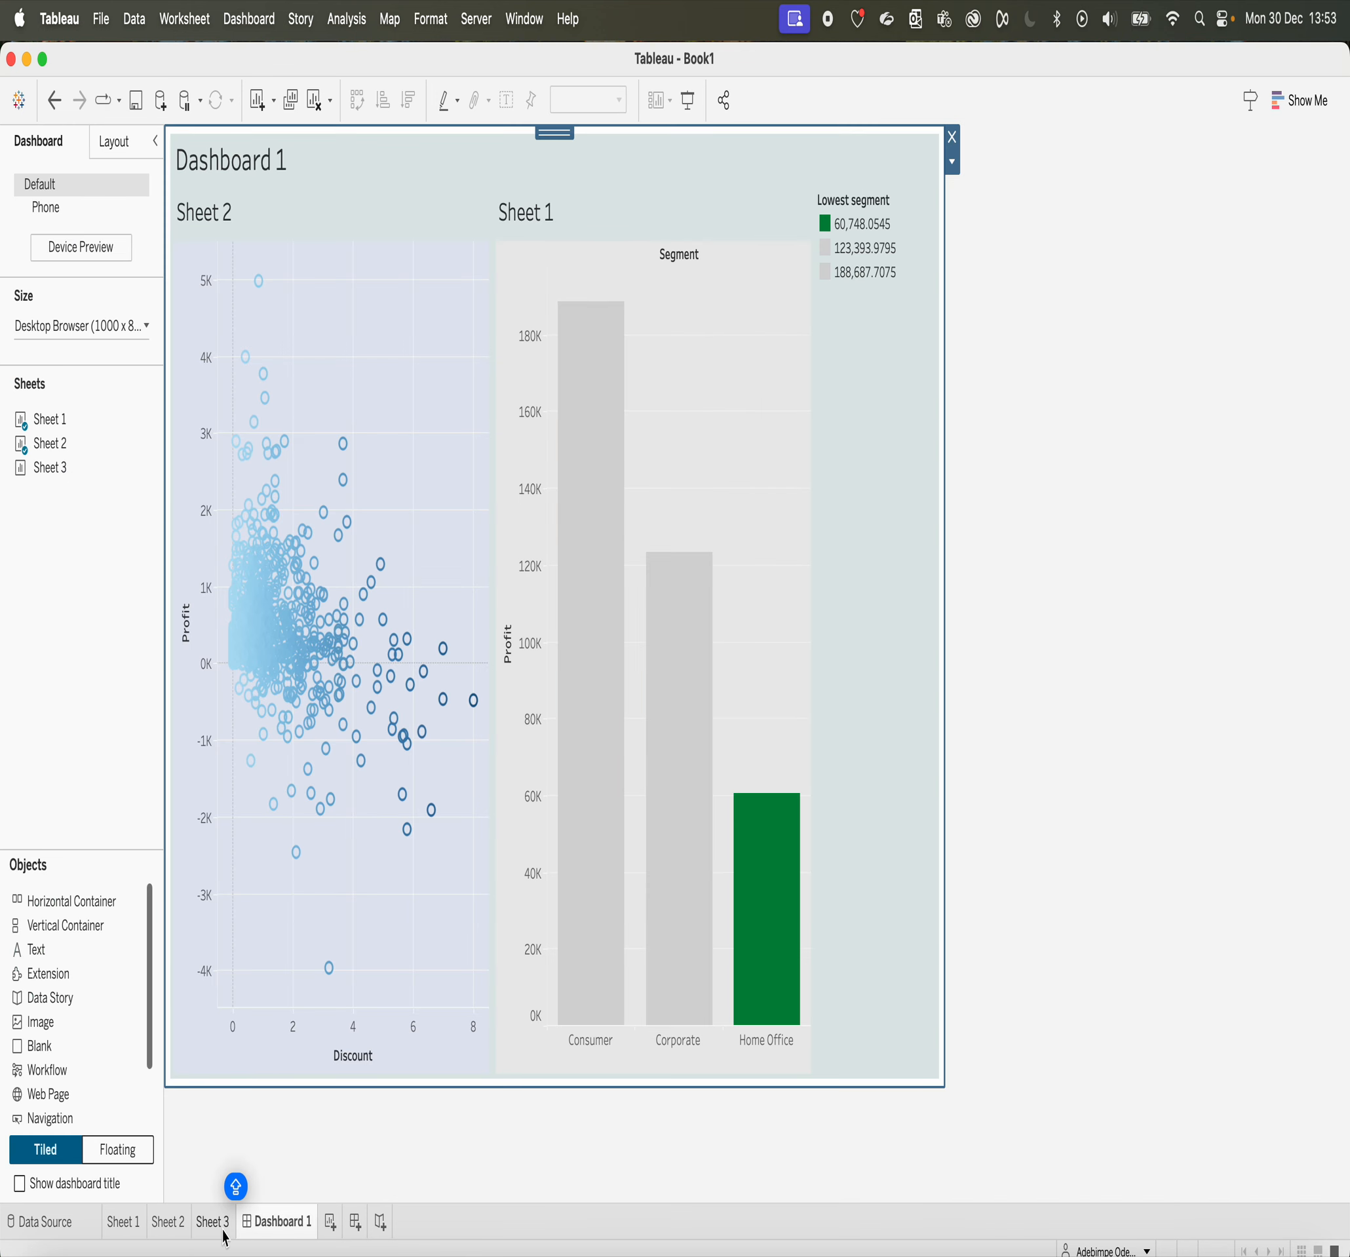
# Step: On Sheet 3, recolour the NULL item of percentage of total blue and the Focus Segment item red
pyautogui.click(210, 1223)
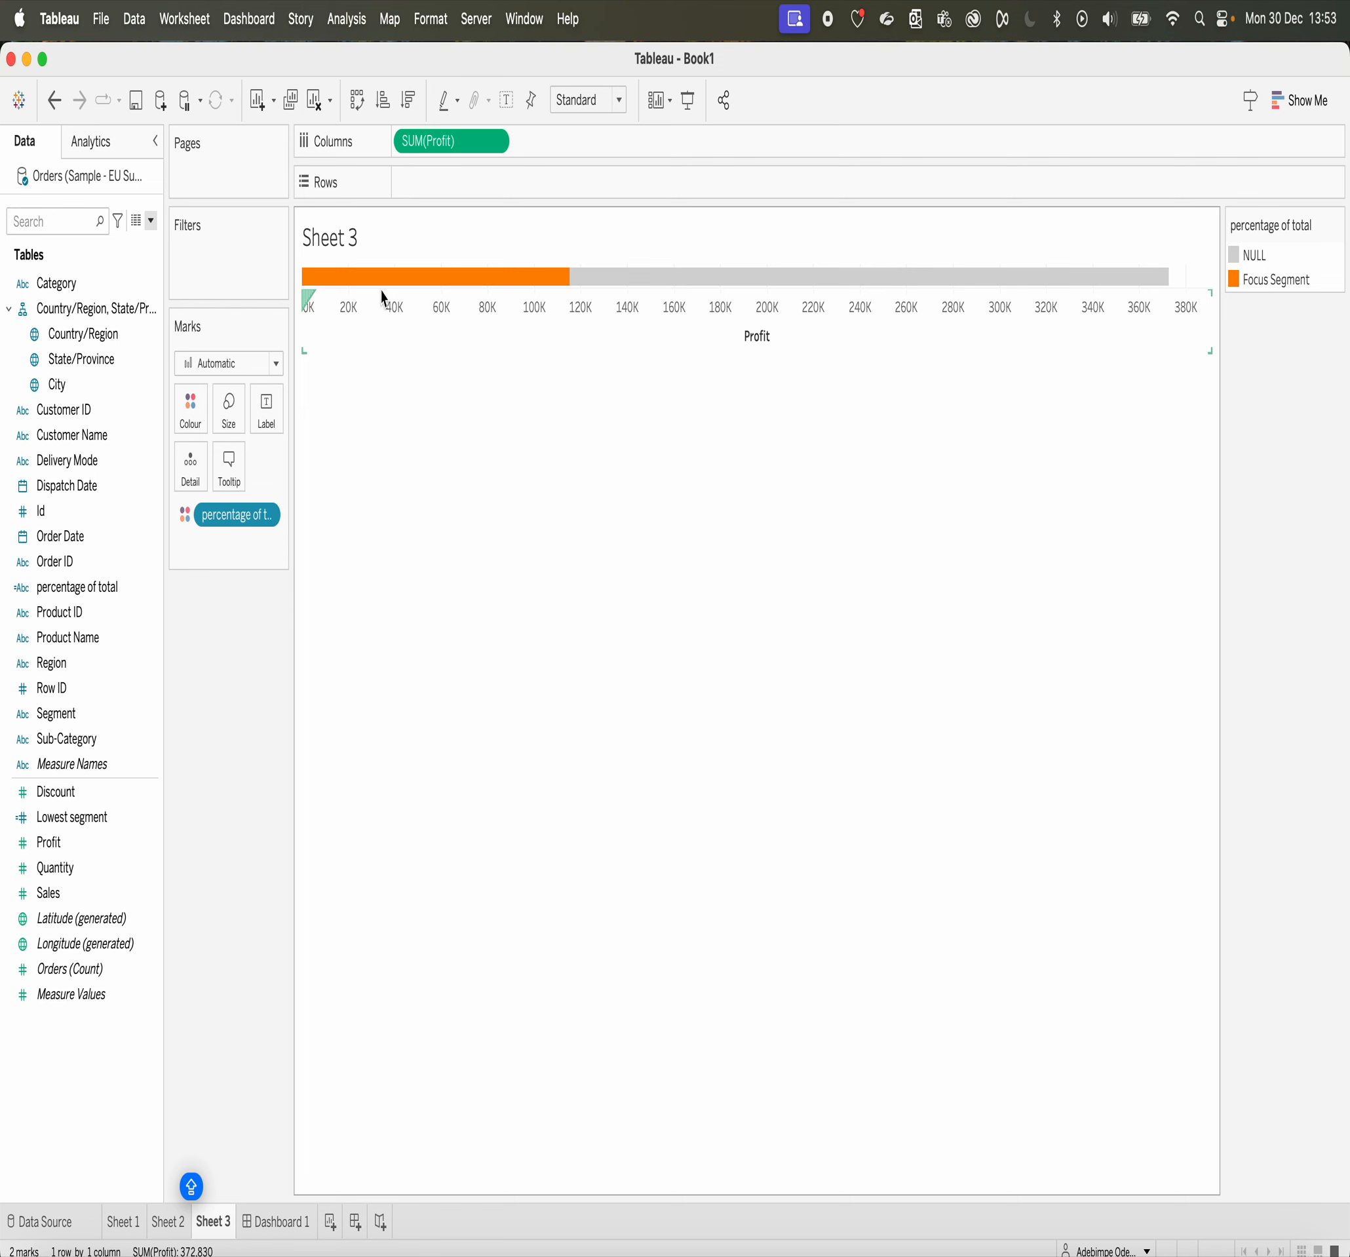
pyautogui.click(191, 412)
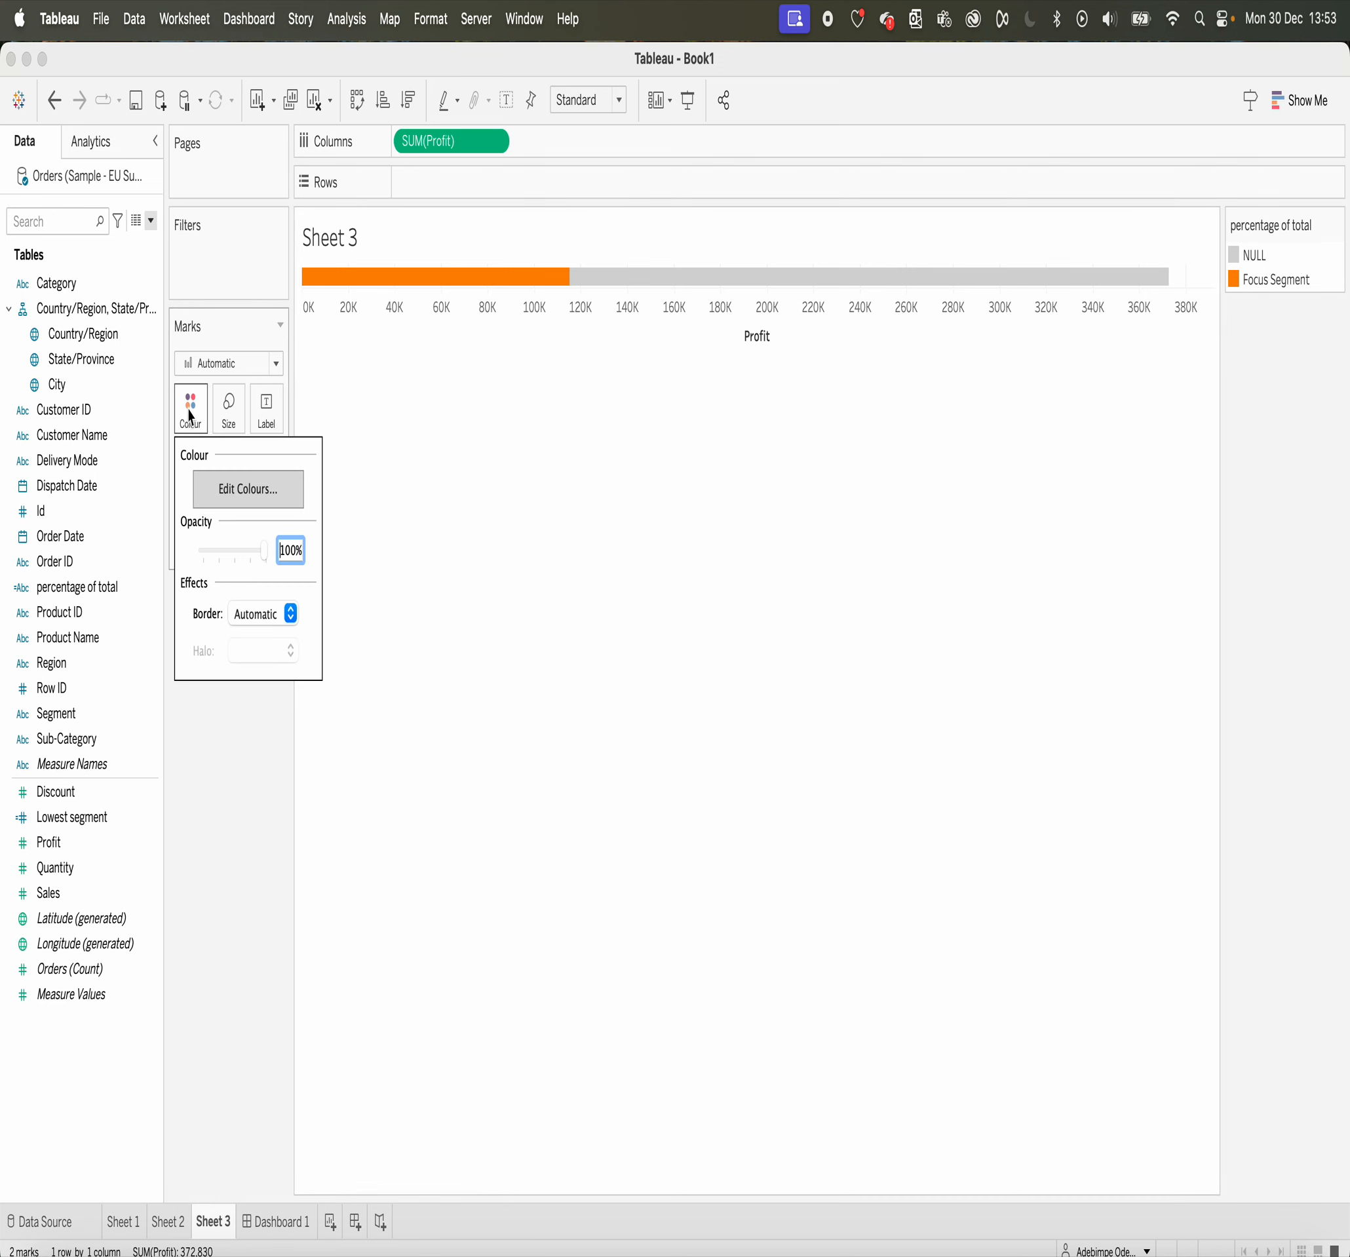
pyautogui.click(246, 497)
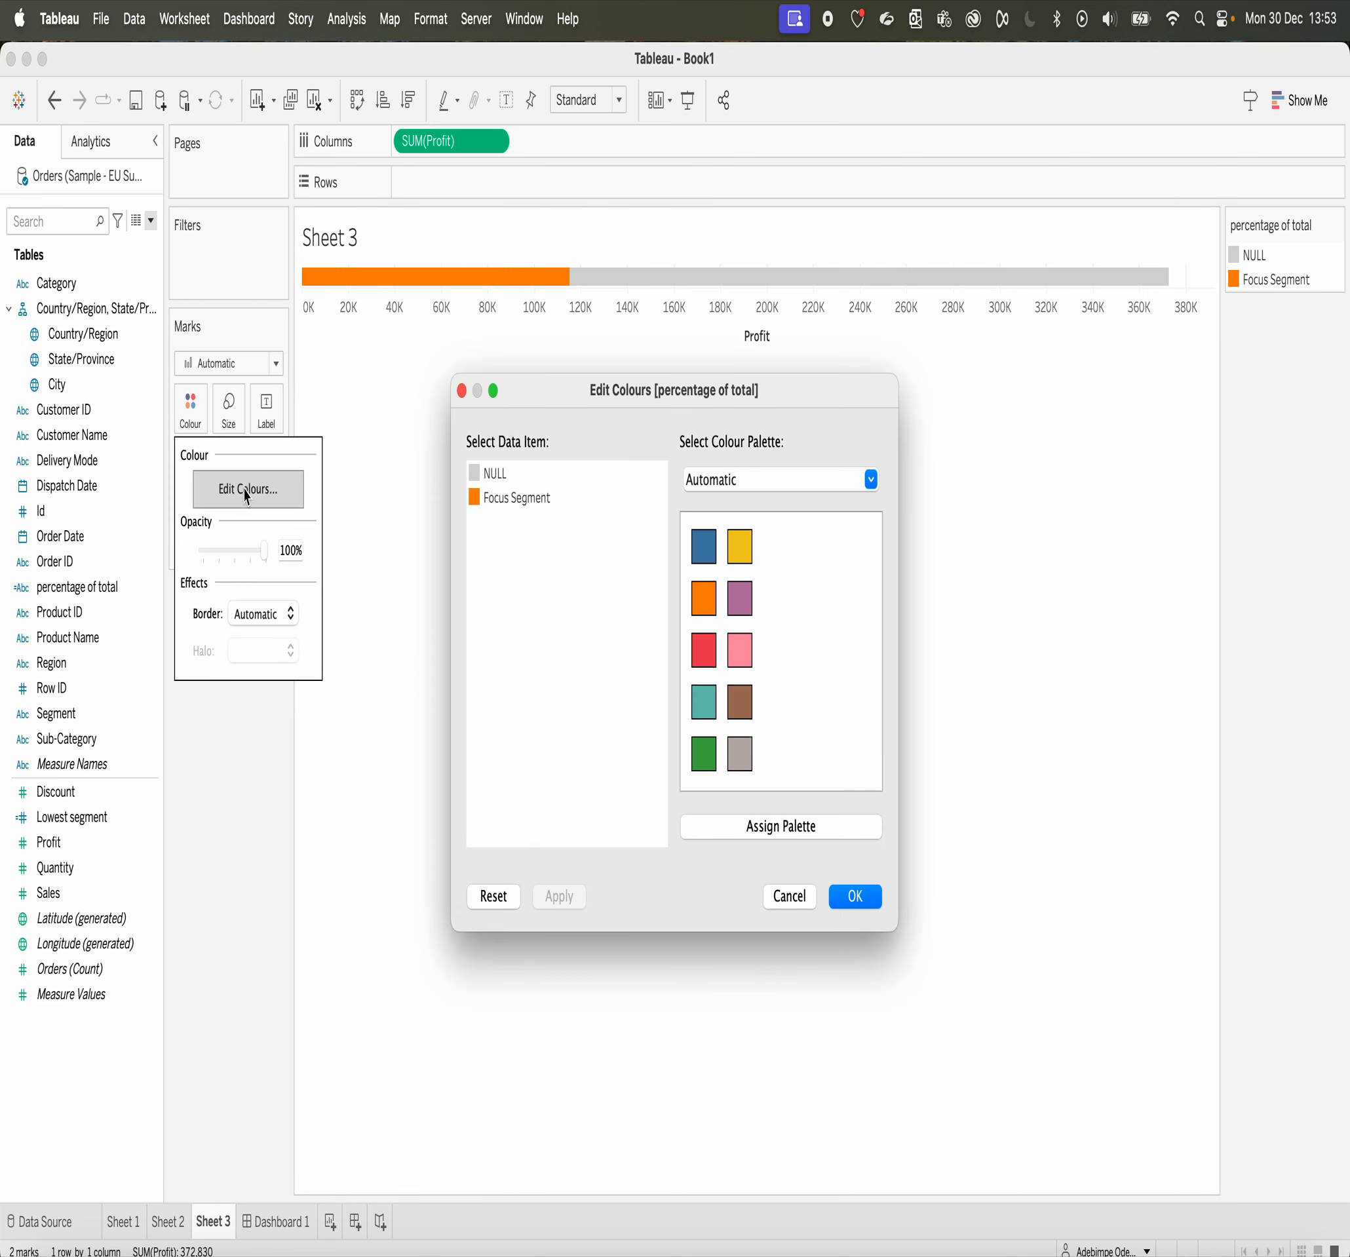
pyautogui.click(492, 474)
pyautogui.click(705, 756)
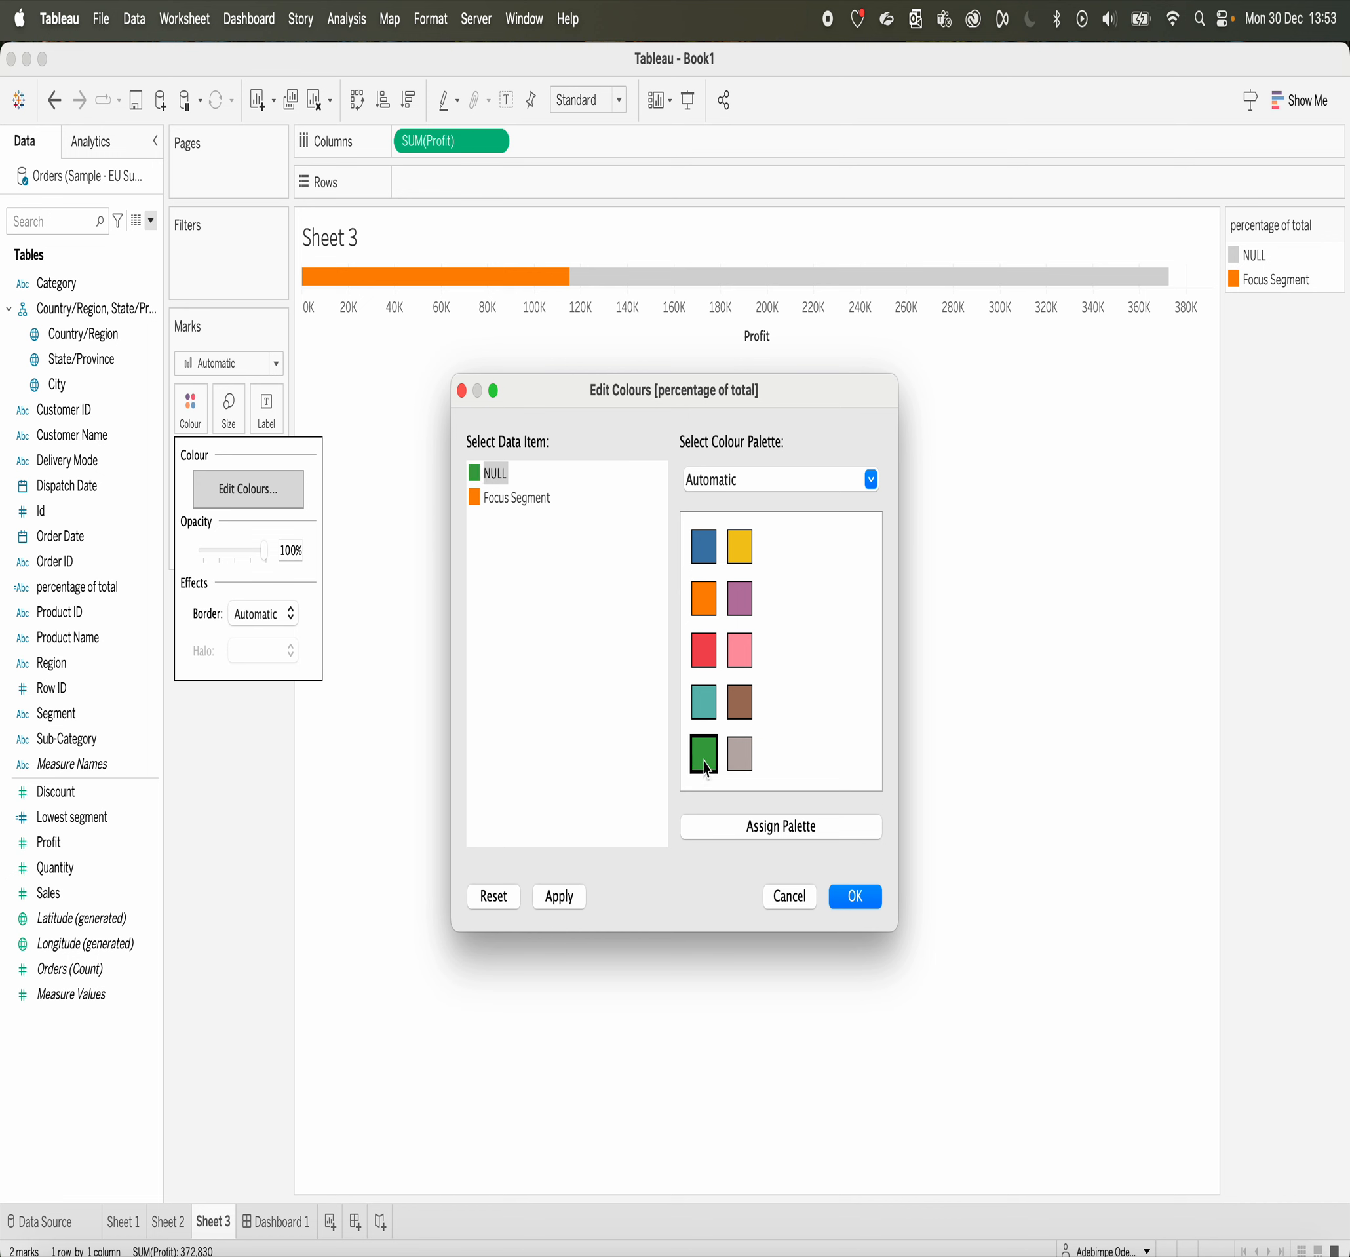
pyautogui.click(504, 499)
pyautogui.click(493, 477)
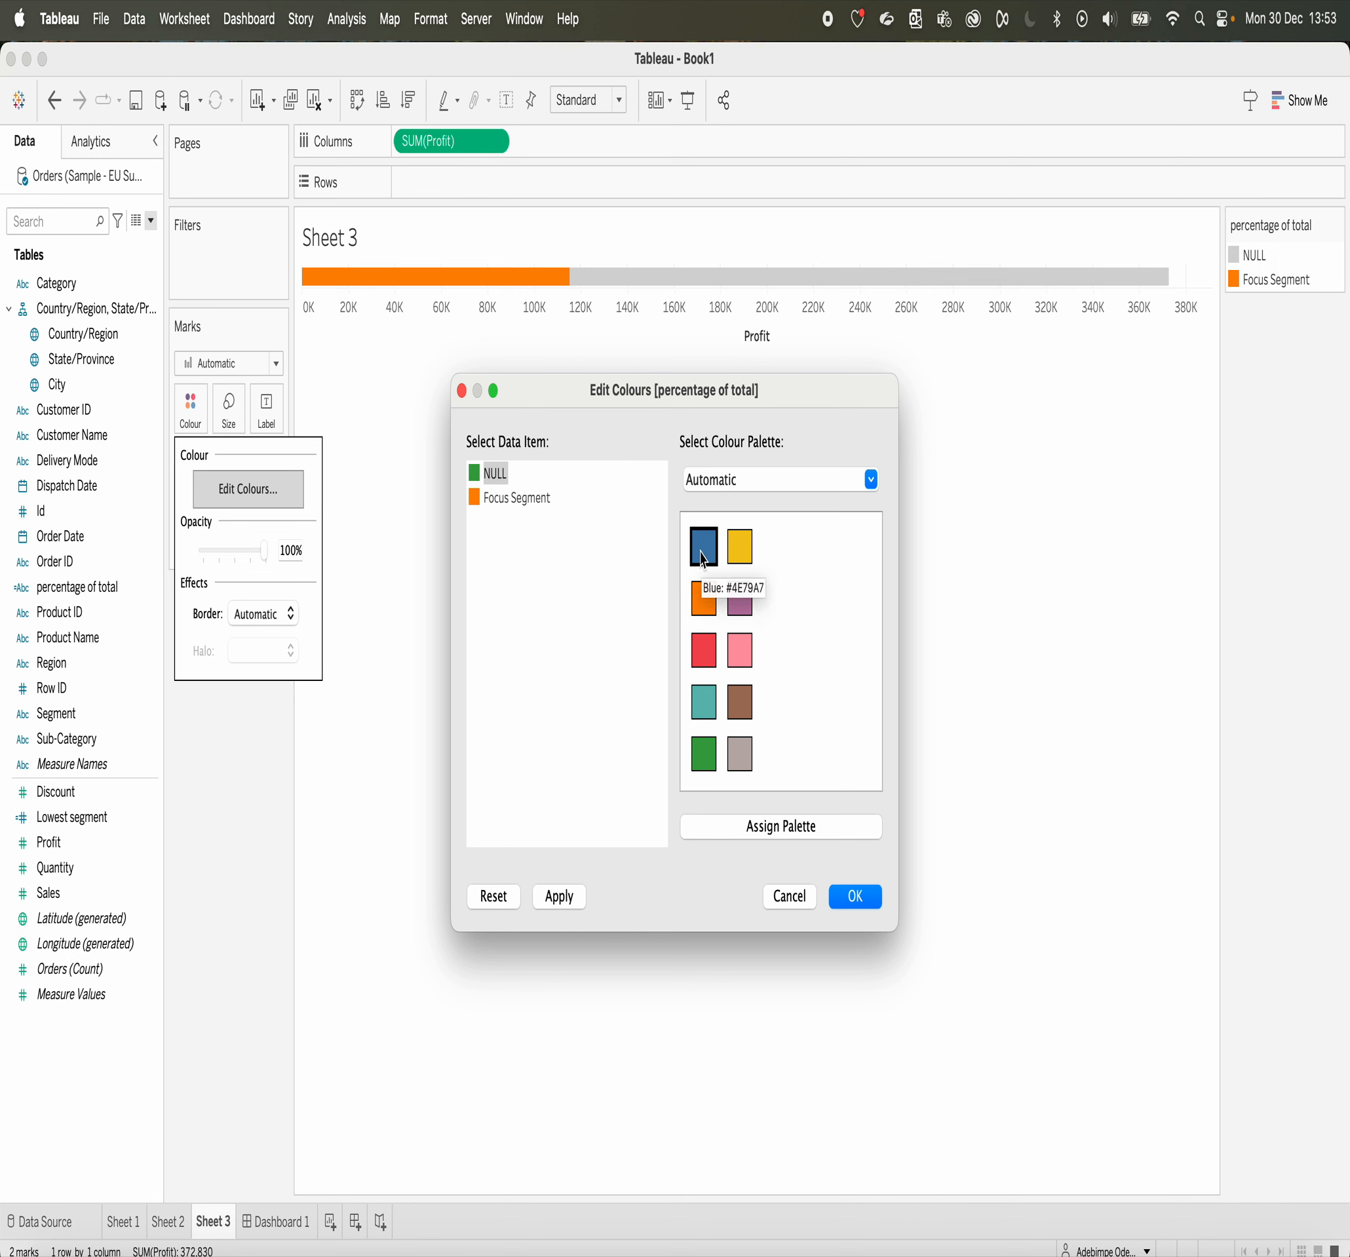
pyautogui.click(703, 558)
pyautogui.click(514, 502)
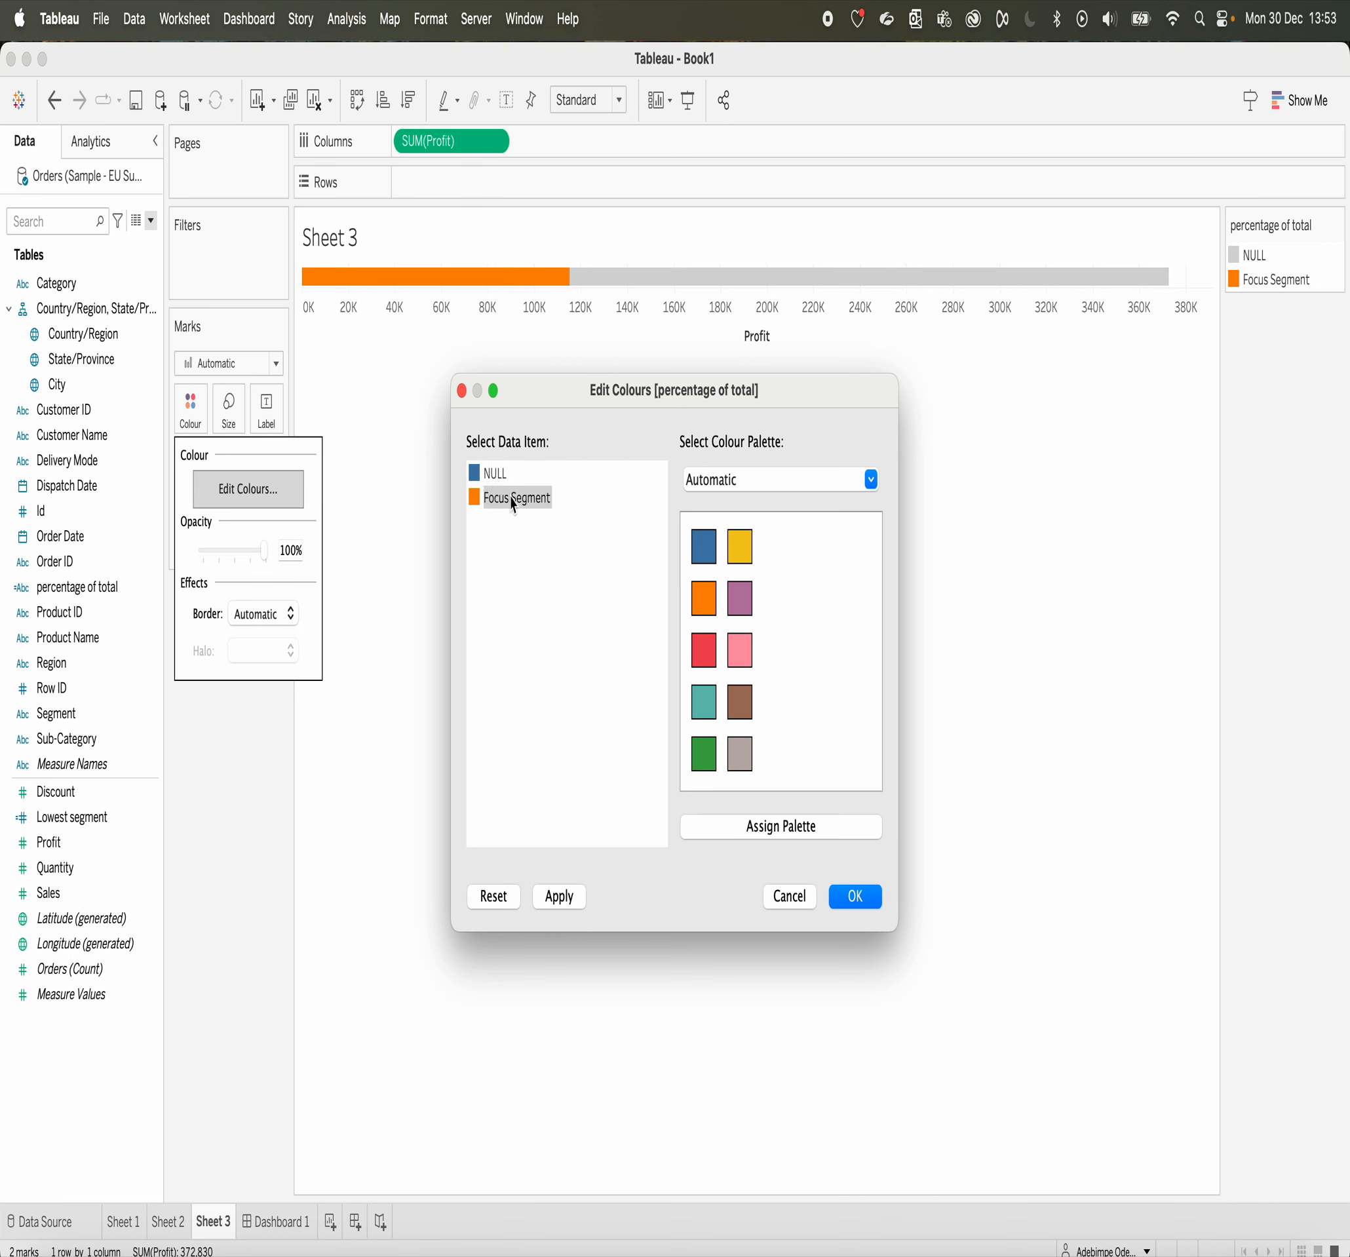
pyautogui.click(704, 649)
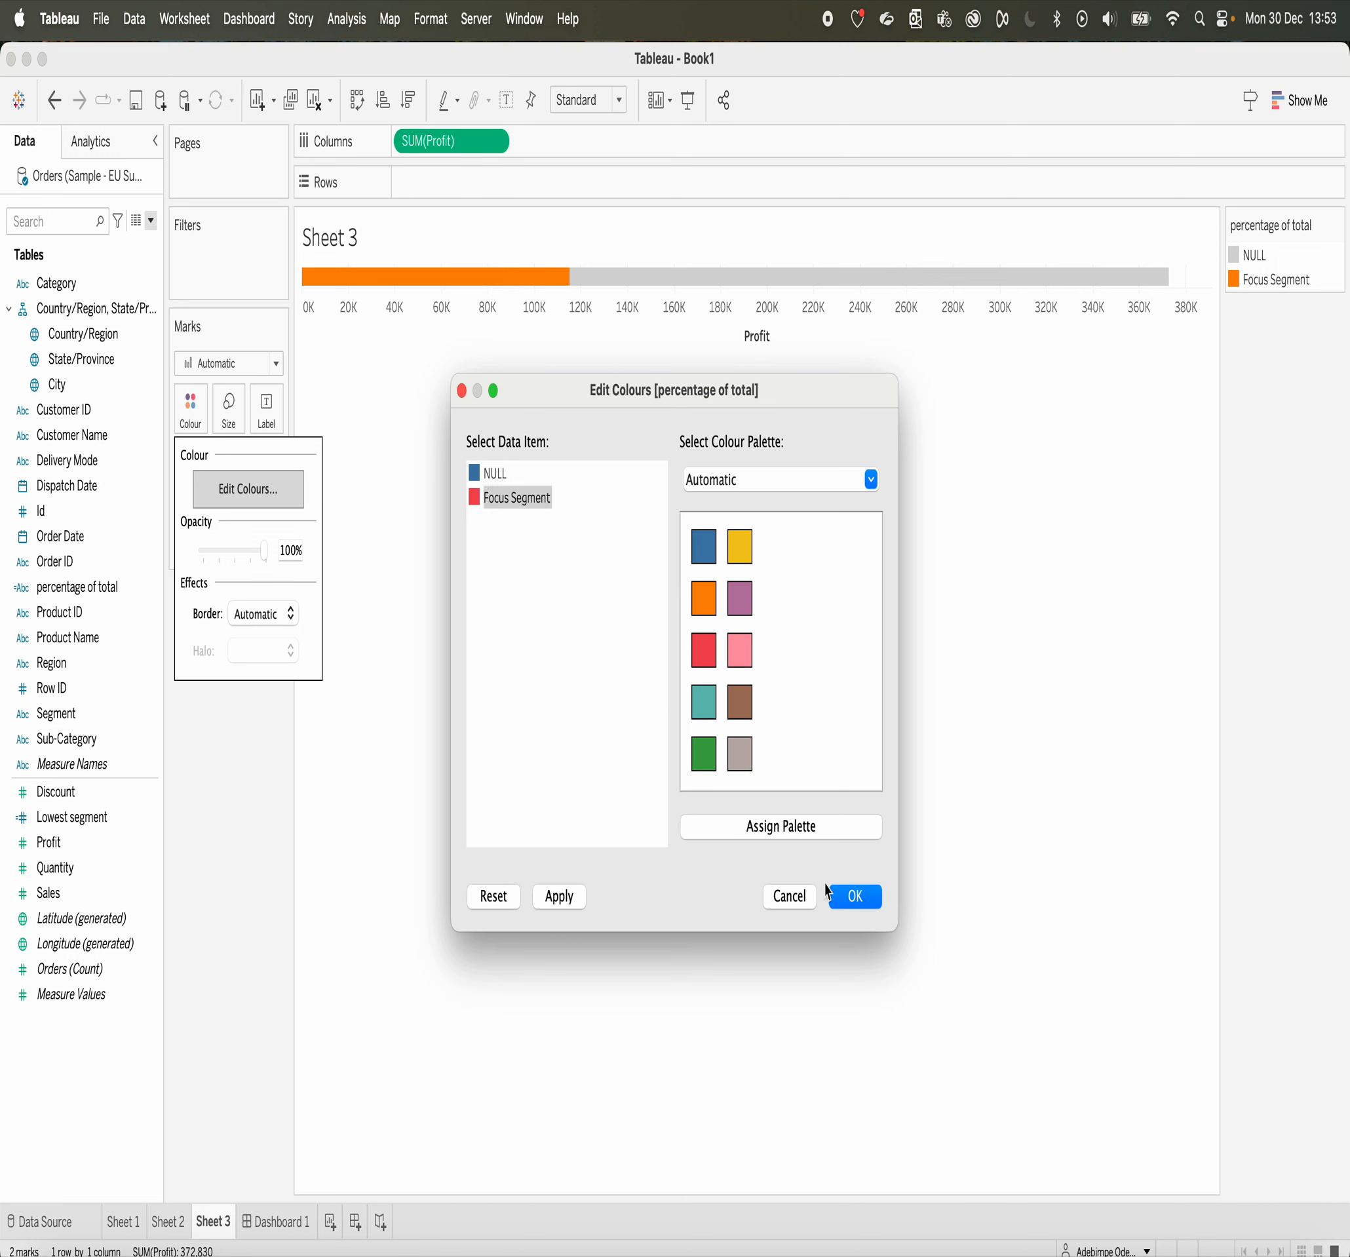
pyautogui.click(857, 896)
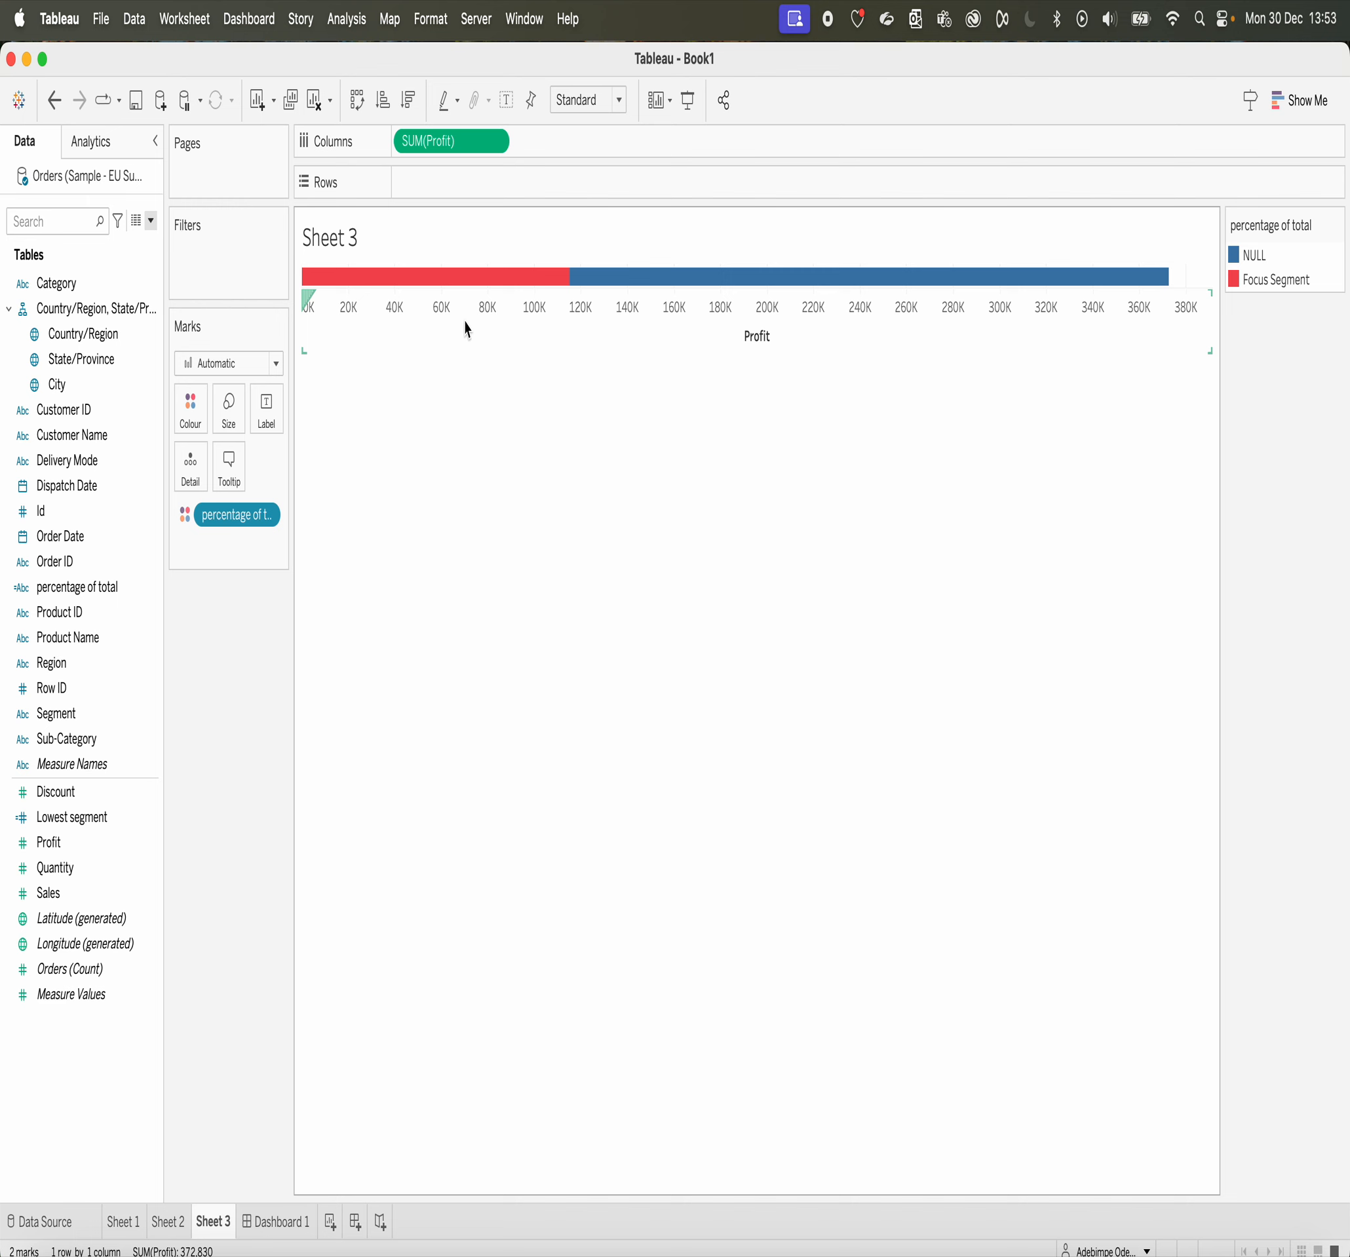
pyautogui.moveTo(845, 292)
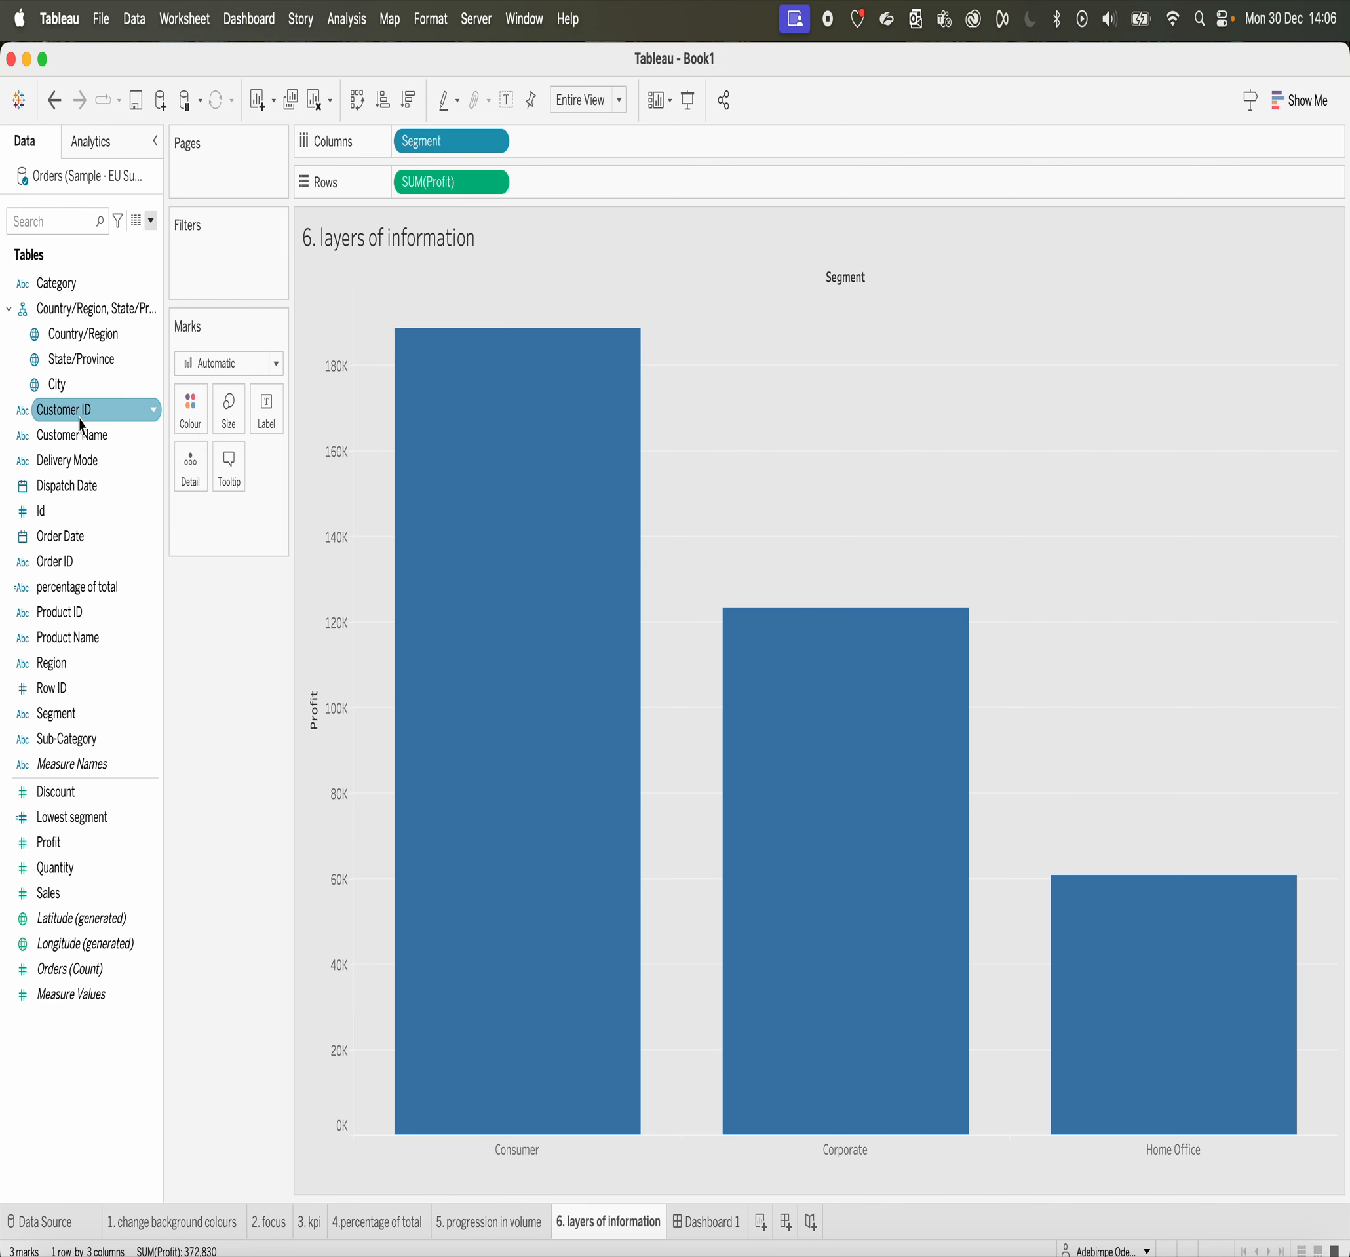
# Step: Add Category and Region to Columns in the layers of information chart, then move Region to Colour
pyautogui.moveTo(59, 283); pyautogui.dragTo(618, 142)
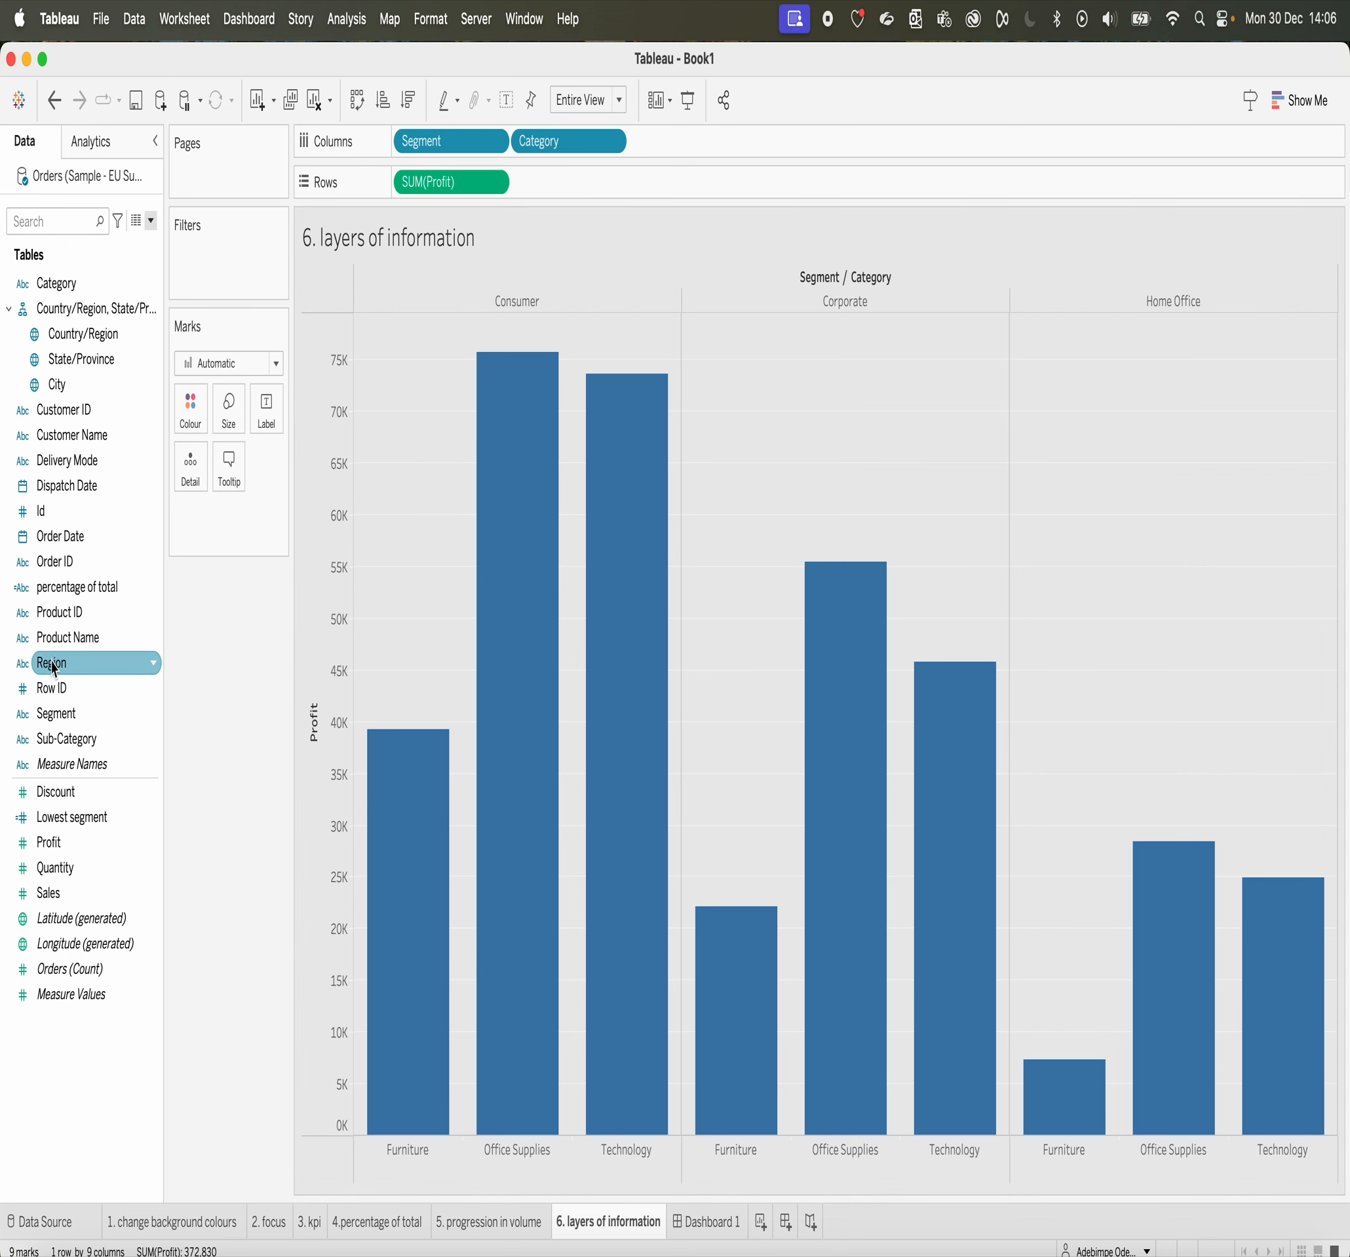
pyautogui.moveTo(53, 667); pyautogui.dragTo(680, 158)
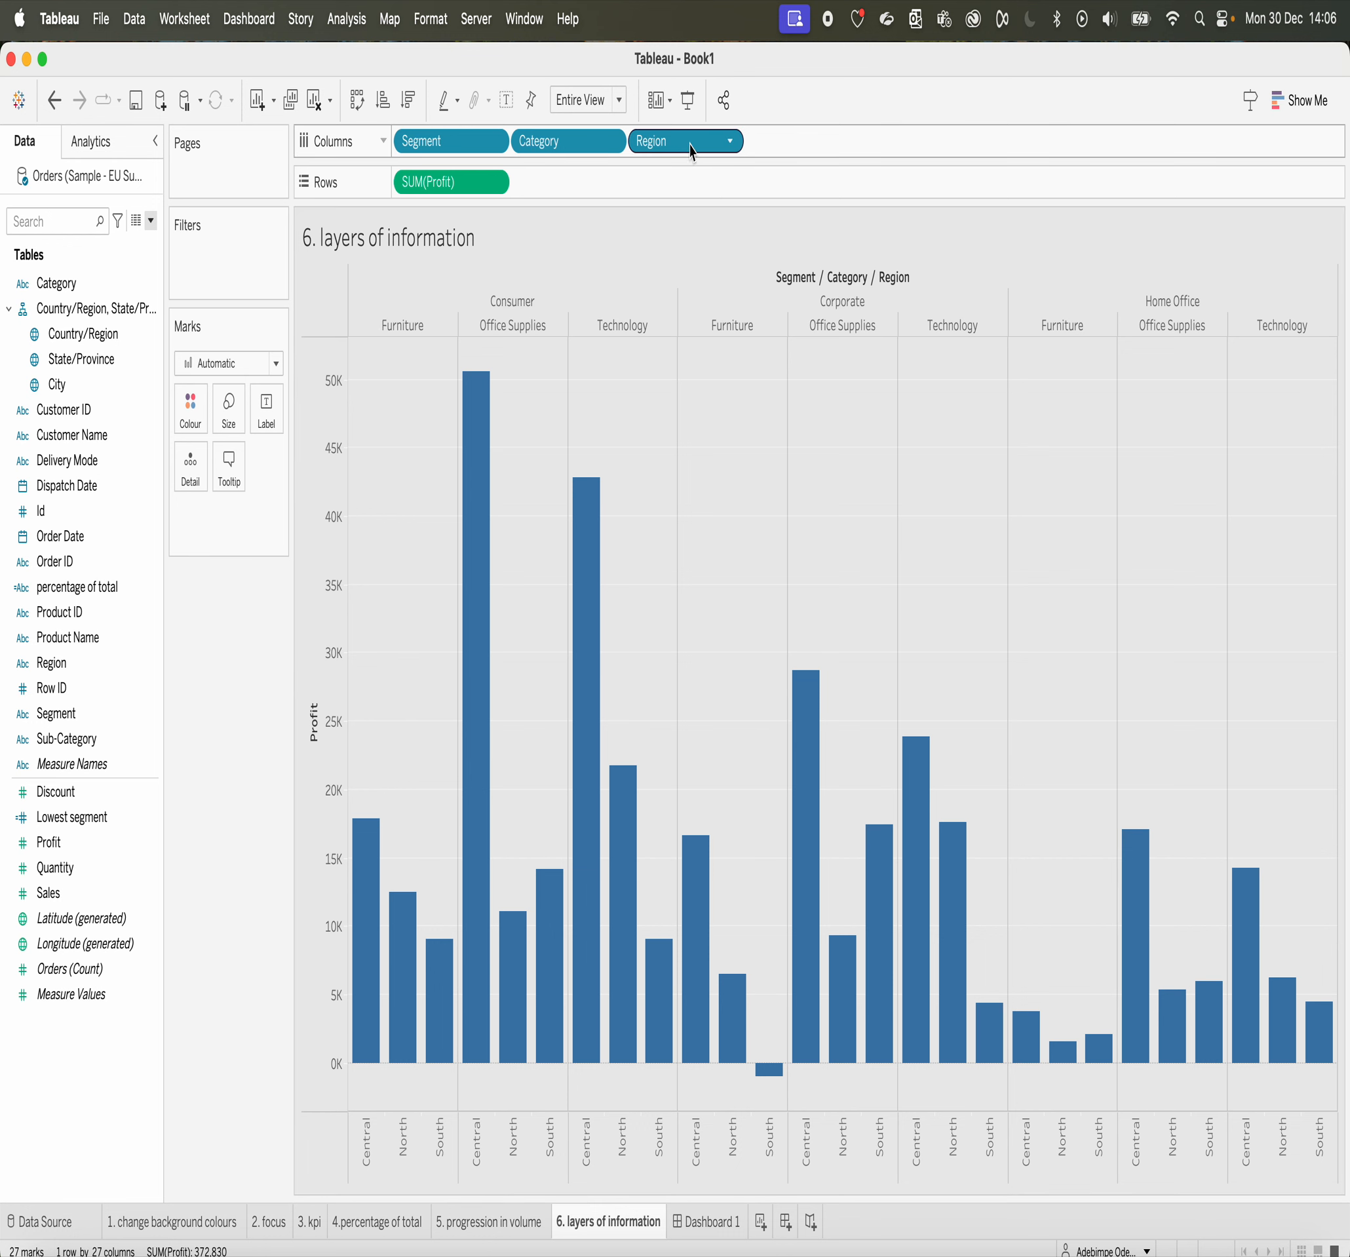
pyautogui.moveTo(686, 148); pyautogui.dragTo(207, 417)
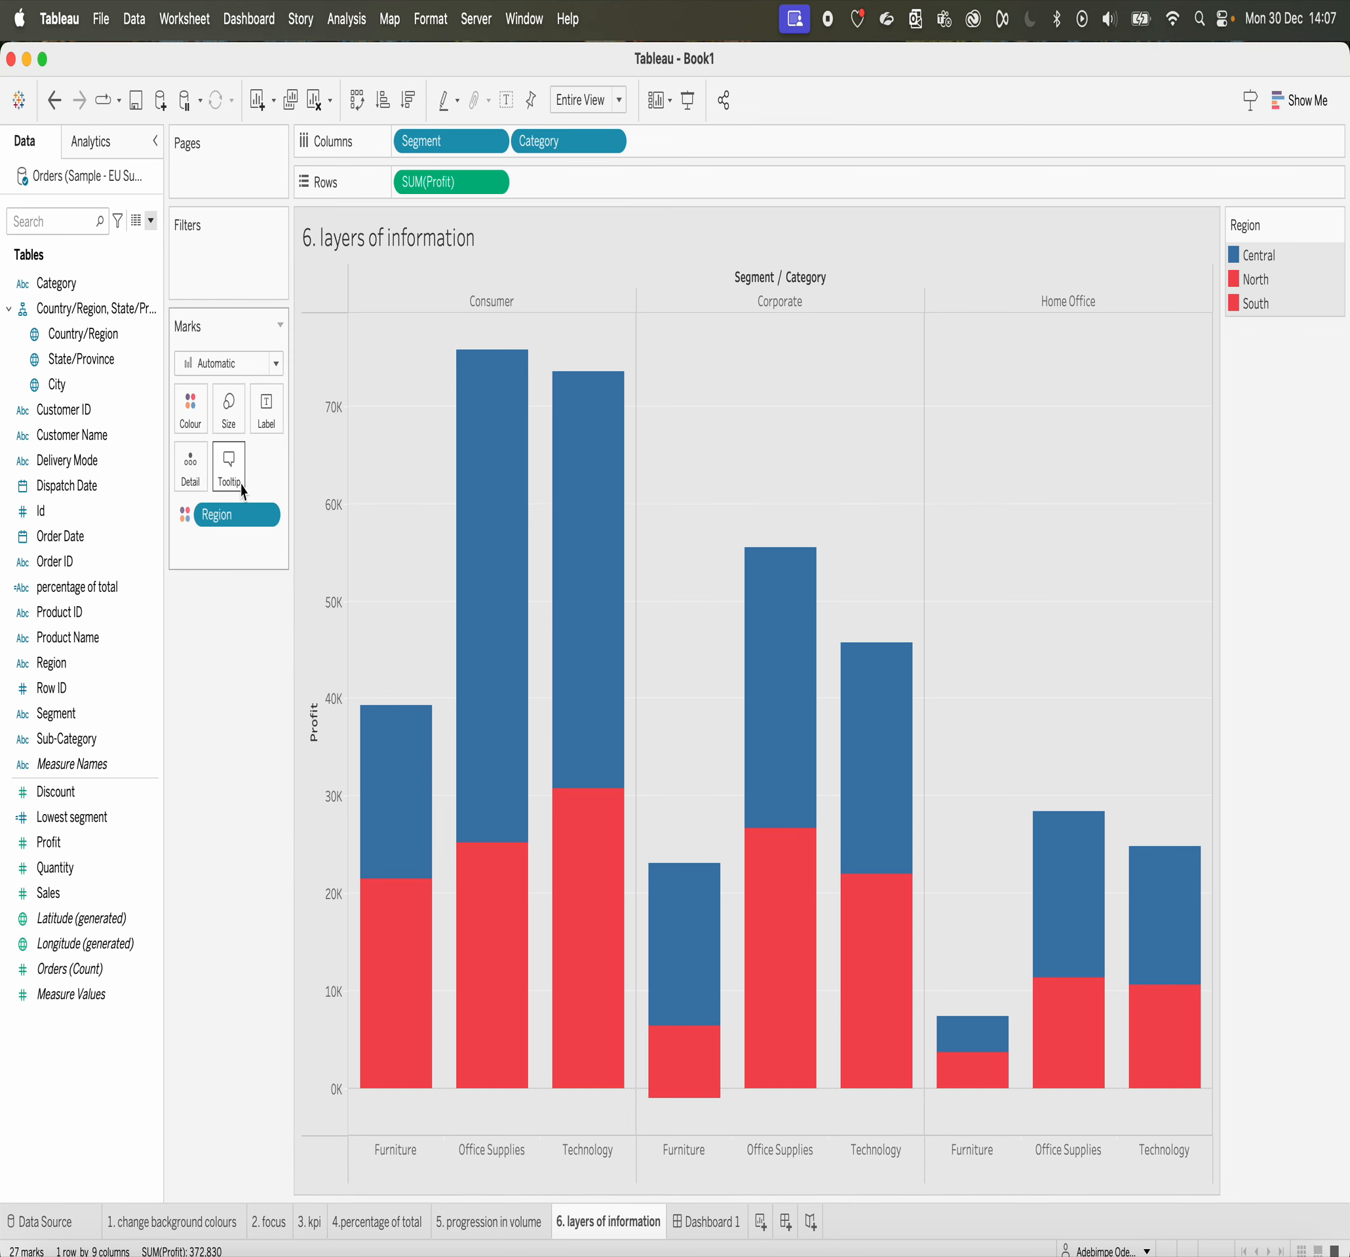
# Step: Review how colour is used on each of the six worksheets, from change background colours to layers of information
pyautogui.click(184, 1227)
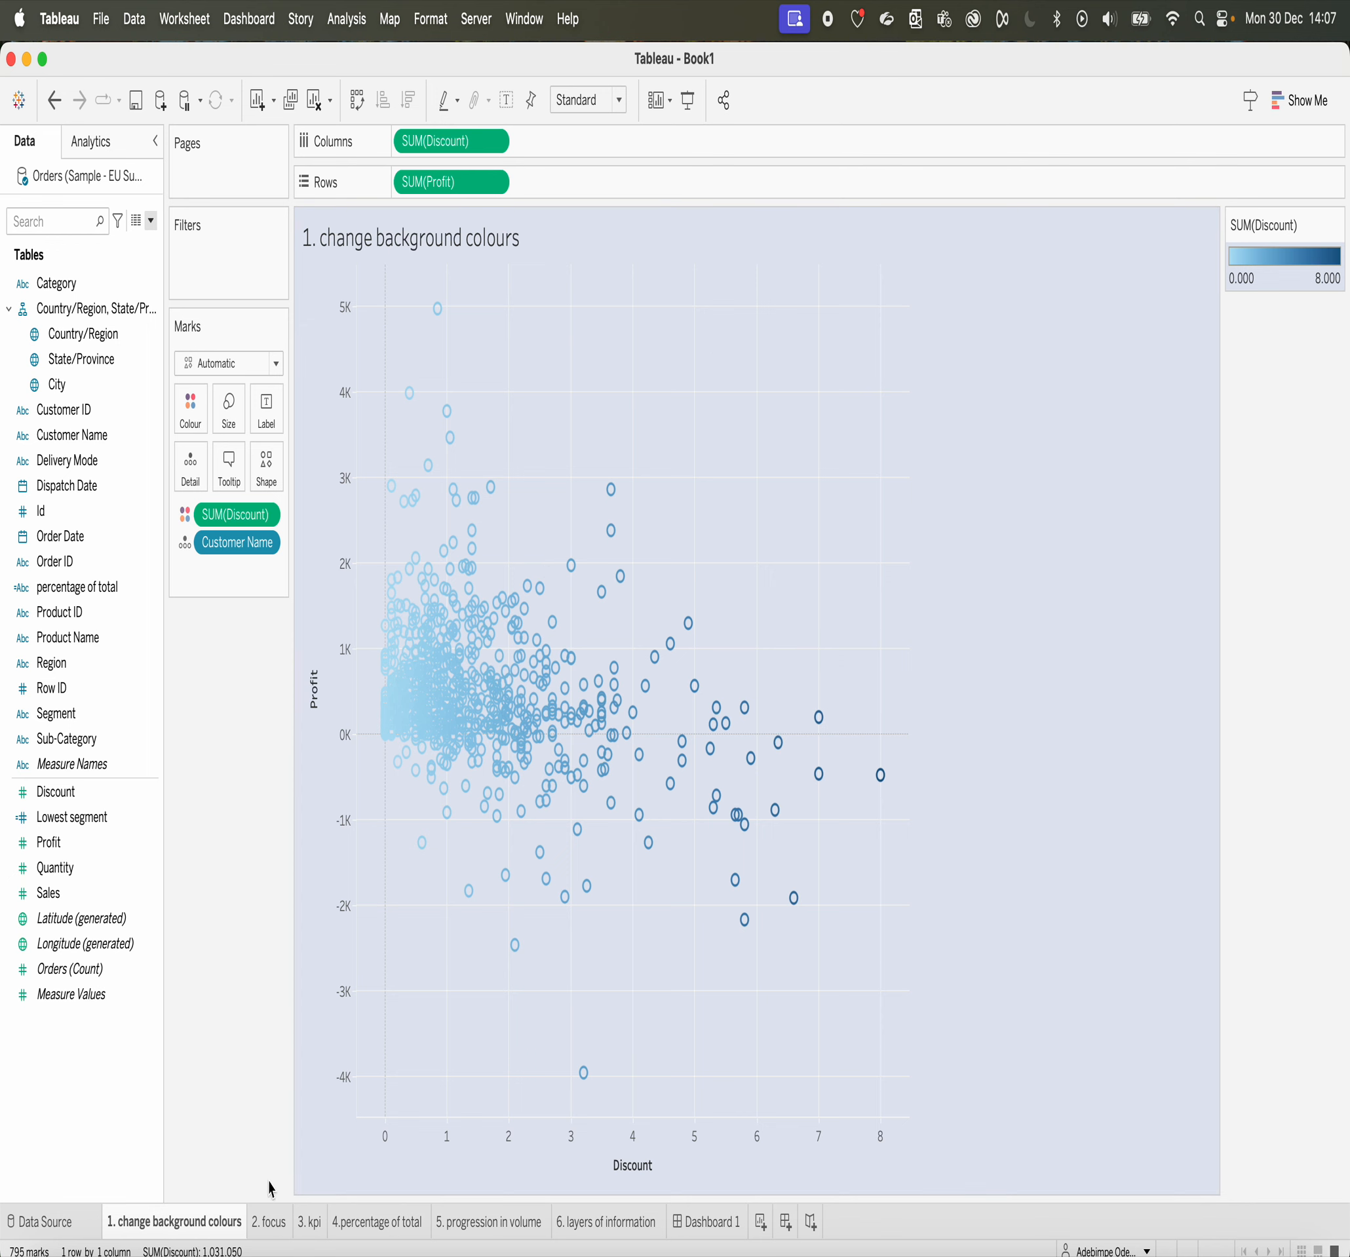
pyautogui.click(277, 1231)
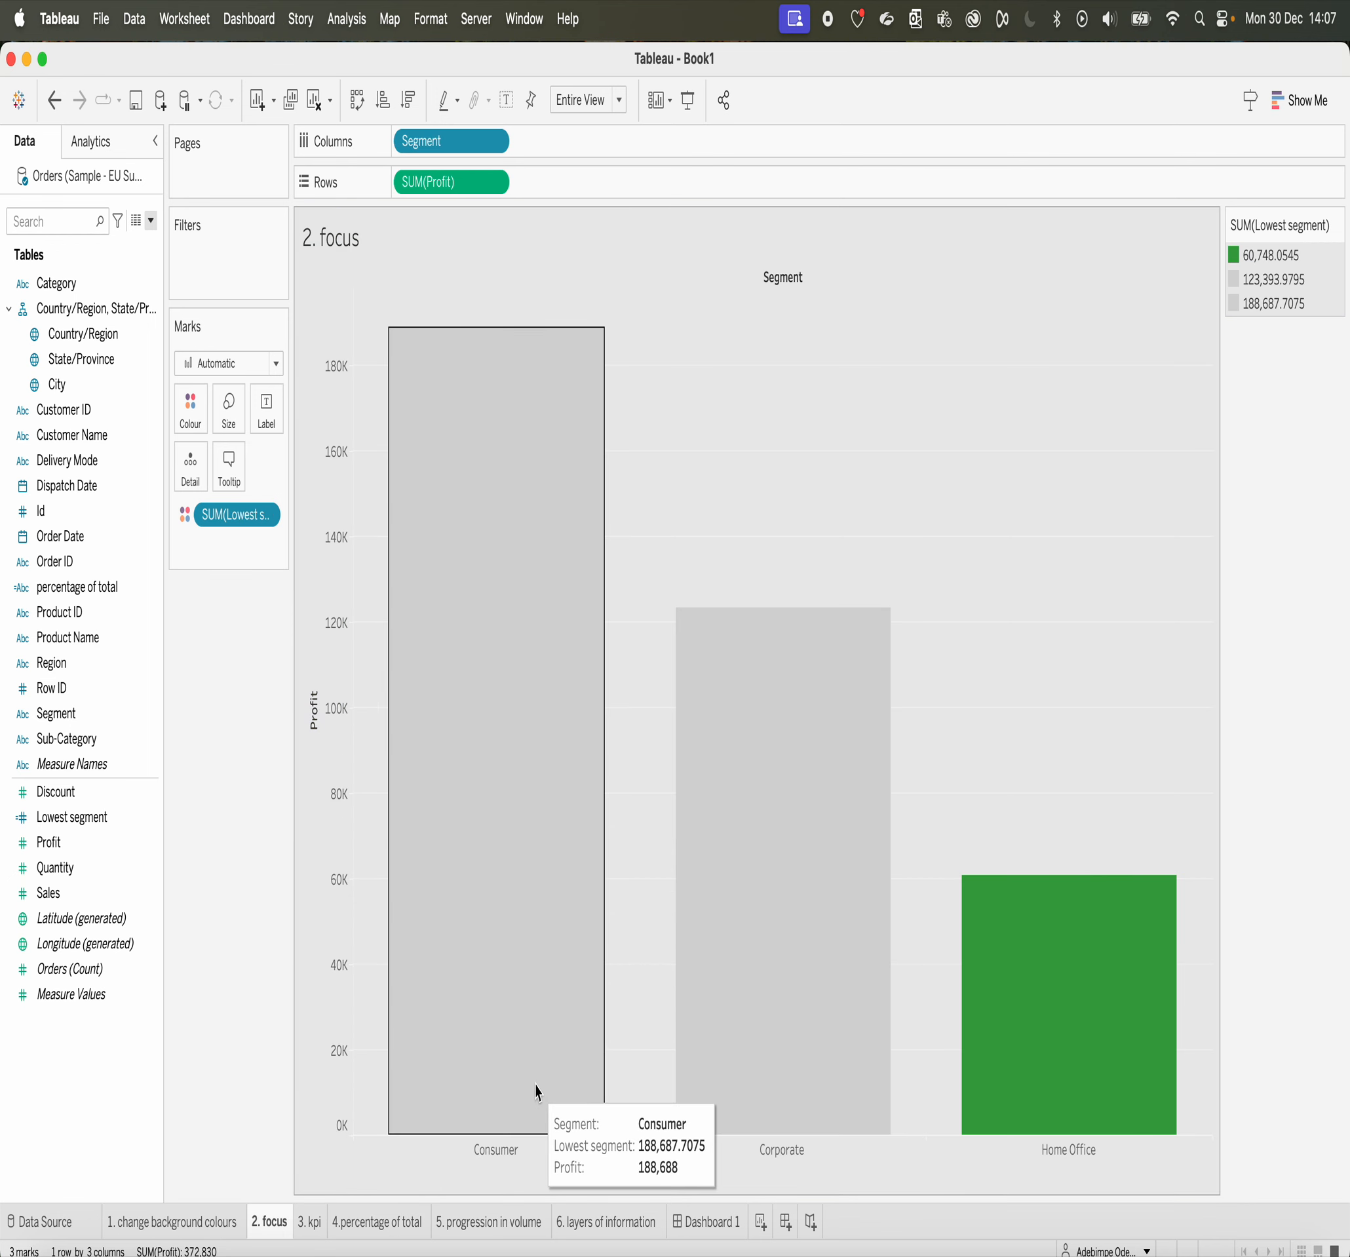
pyautogui.moveTo(401, 748)
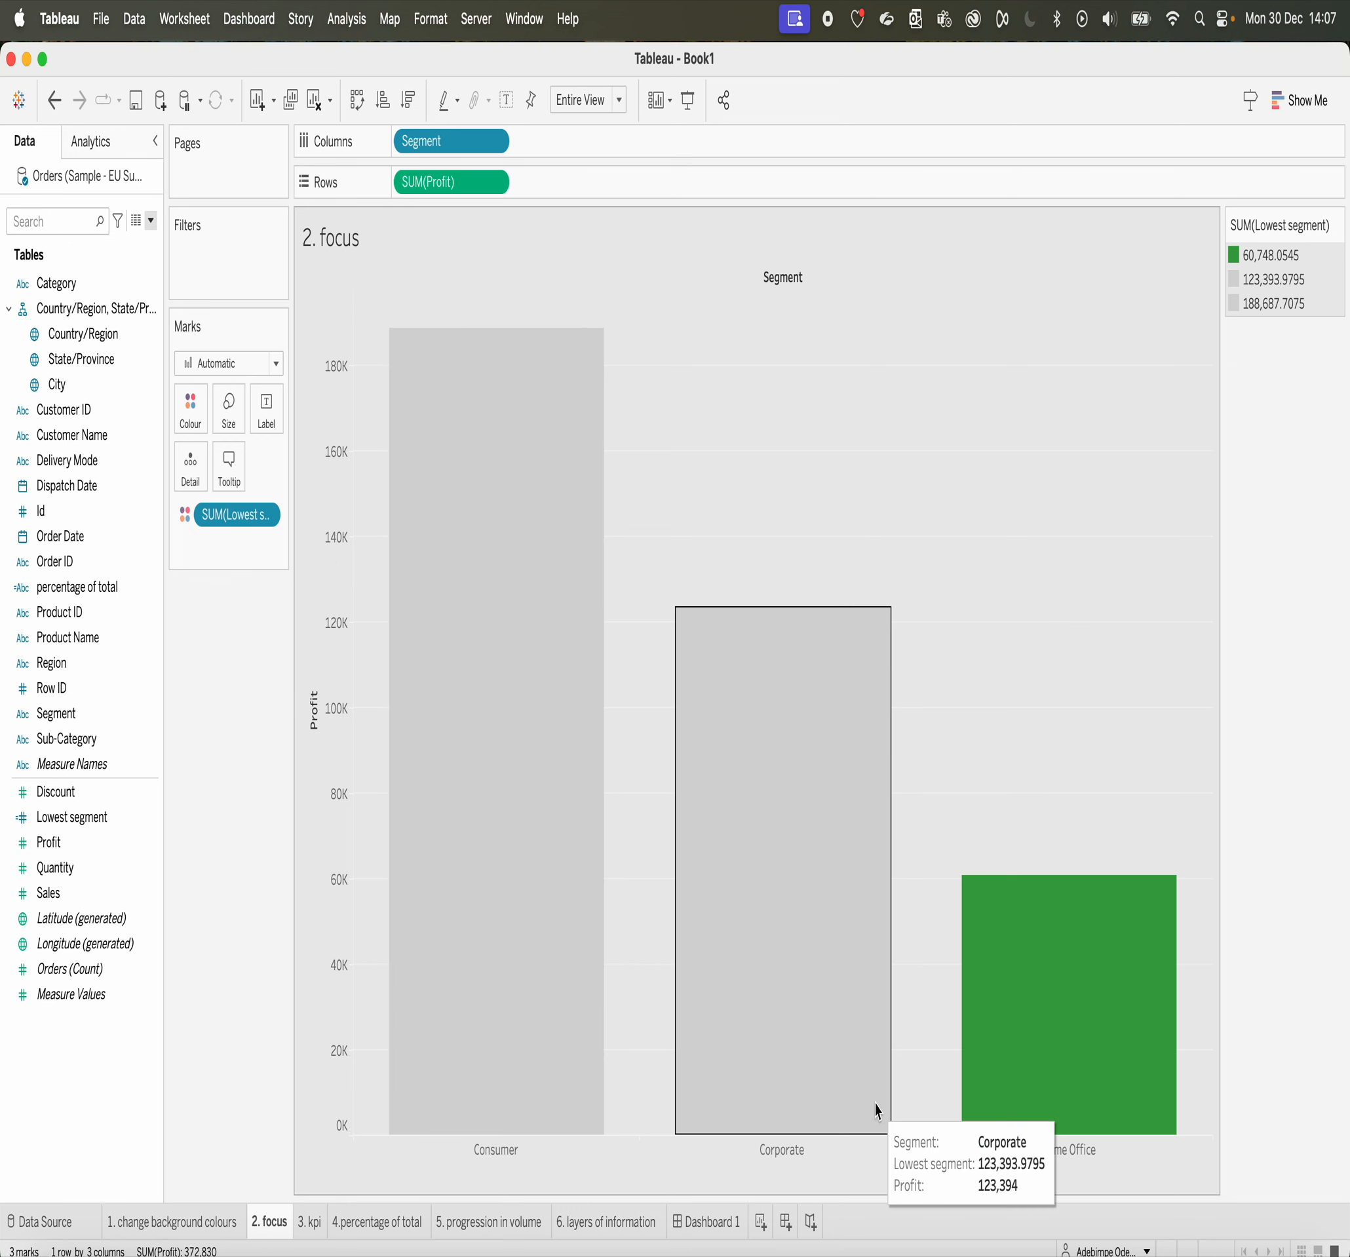
pyautogui.moveTo(1015, 1061)
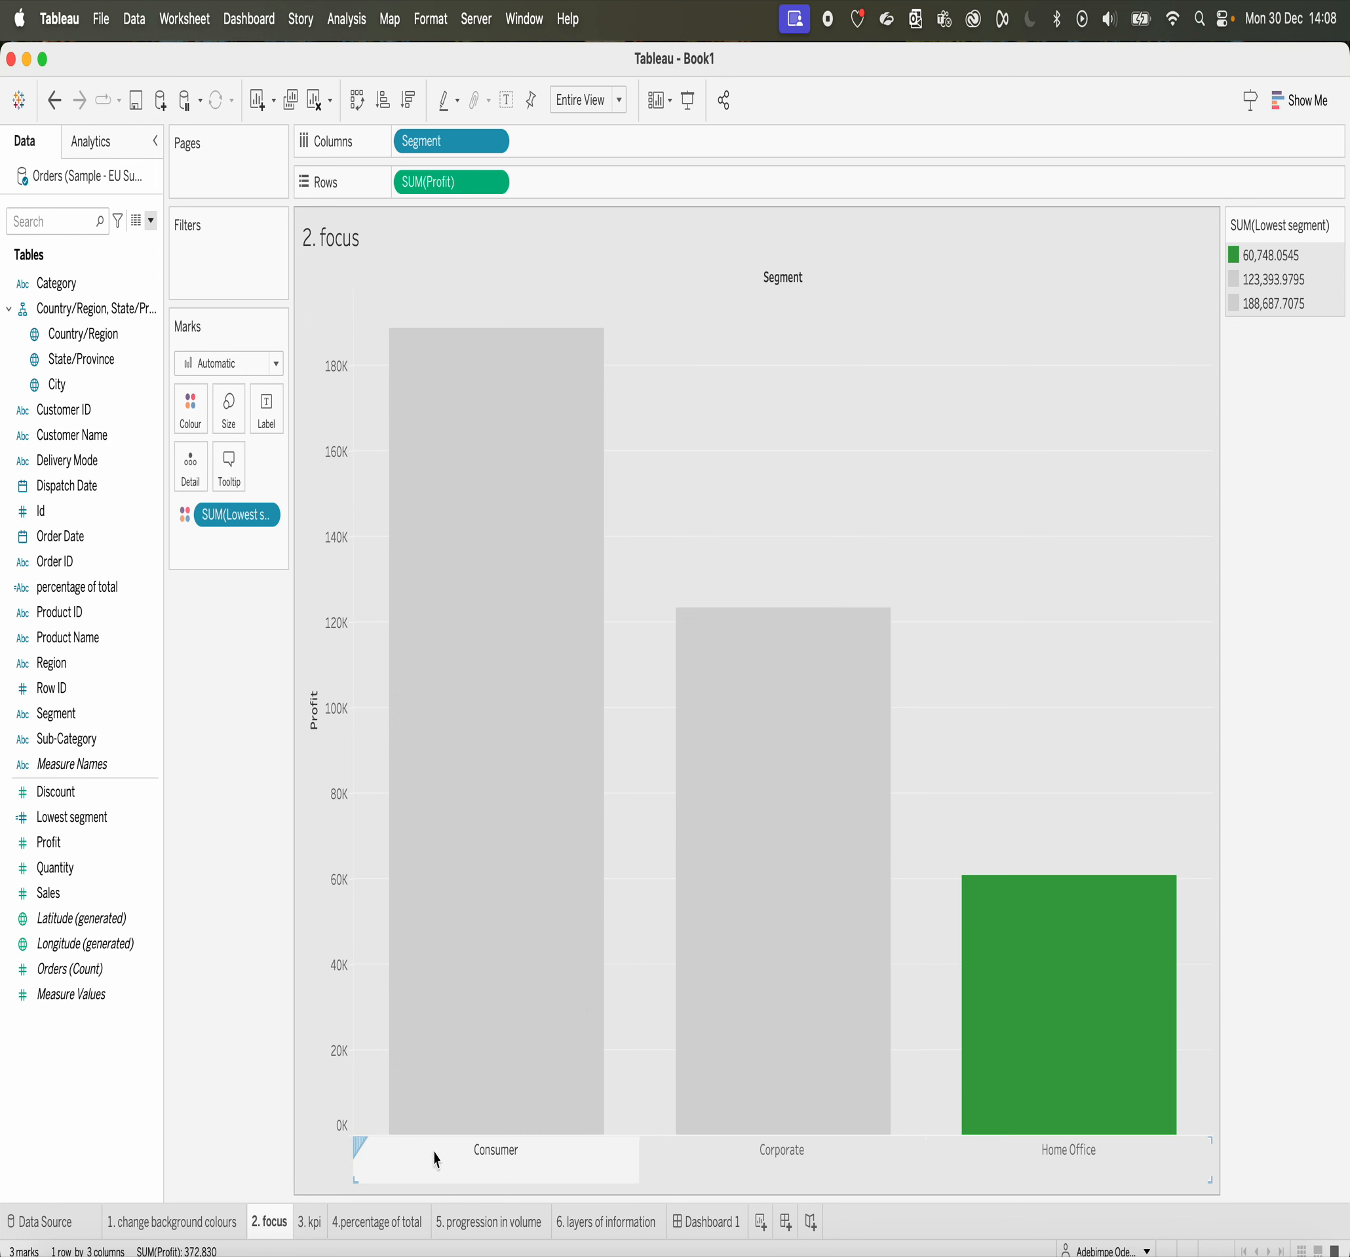
pyautogui.click(307, 1223)
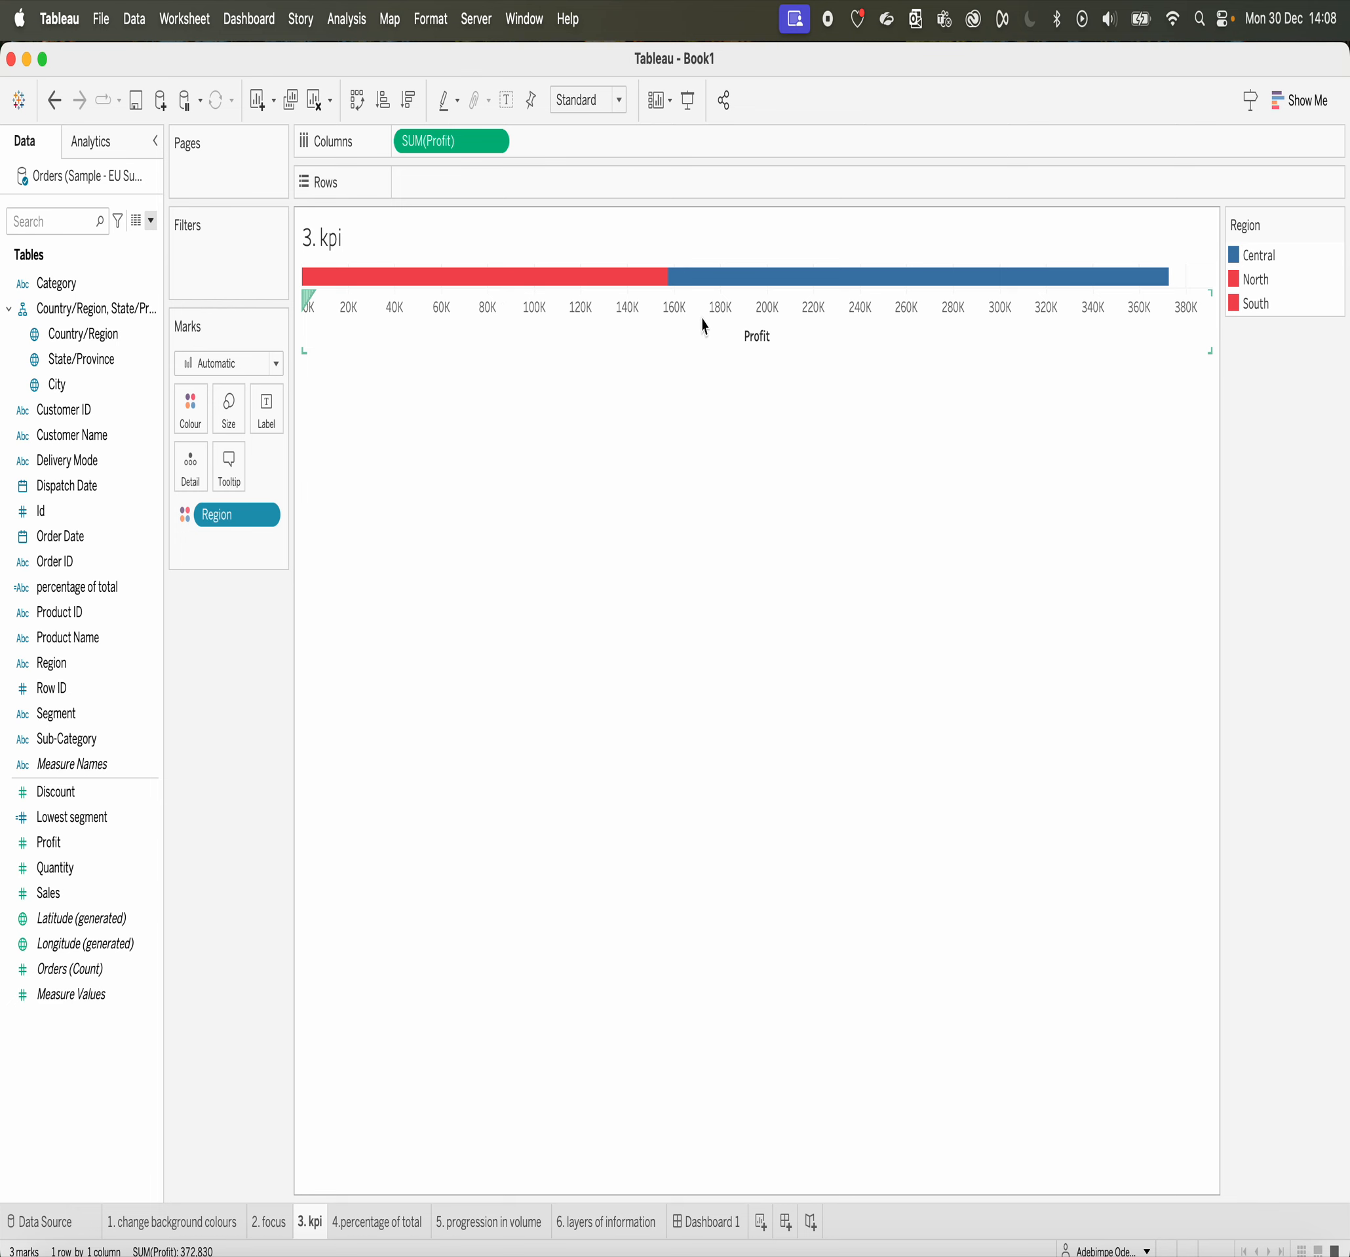
pyautogui.moveTo(624, 289)
pyautogui.click(367, 1231)
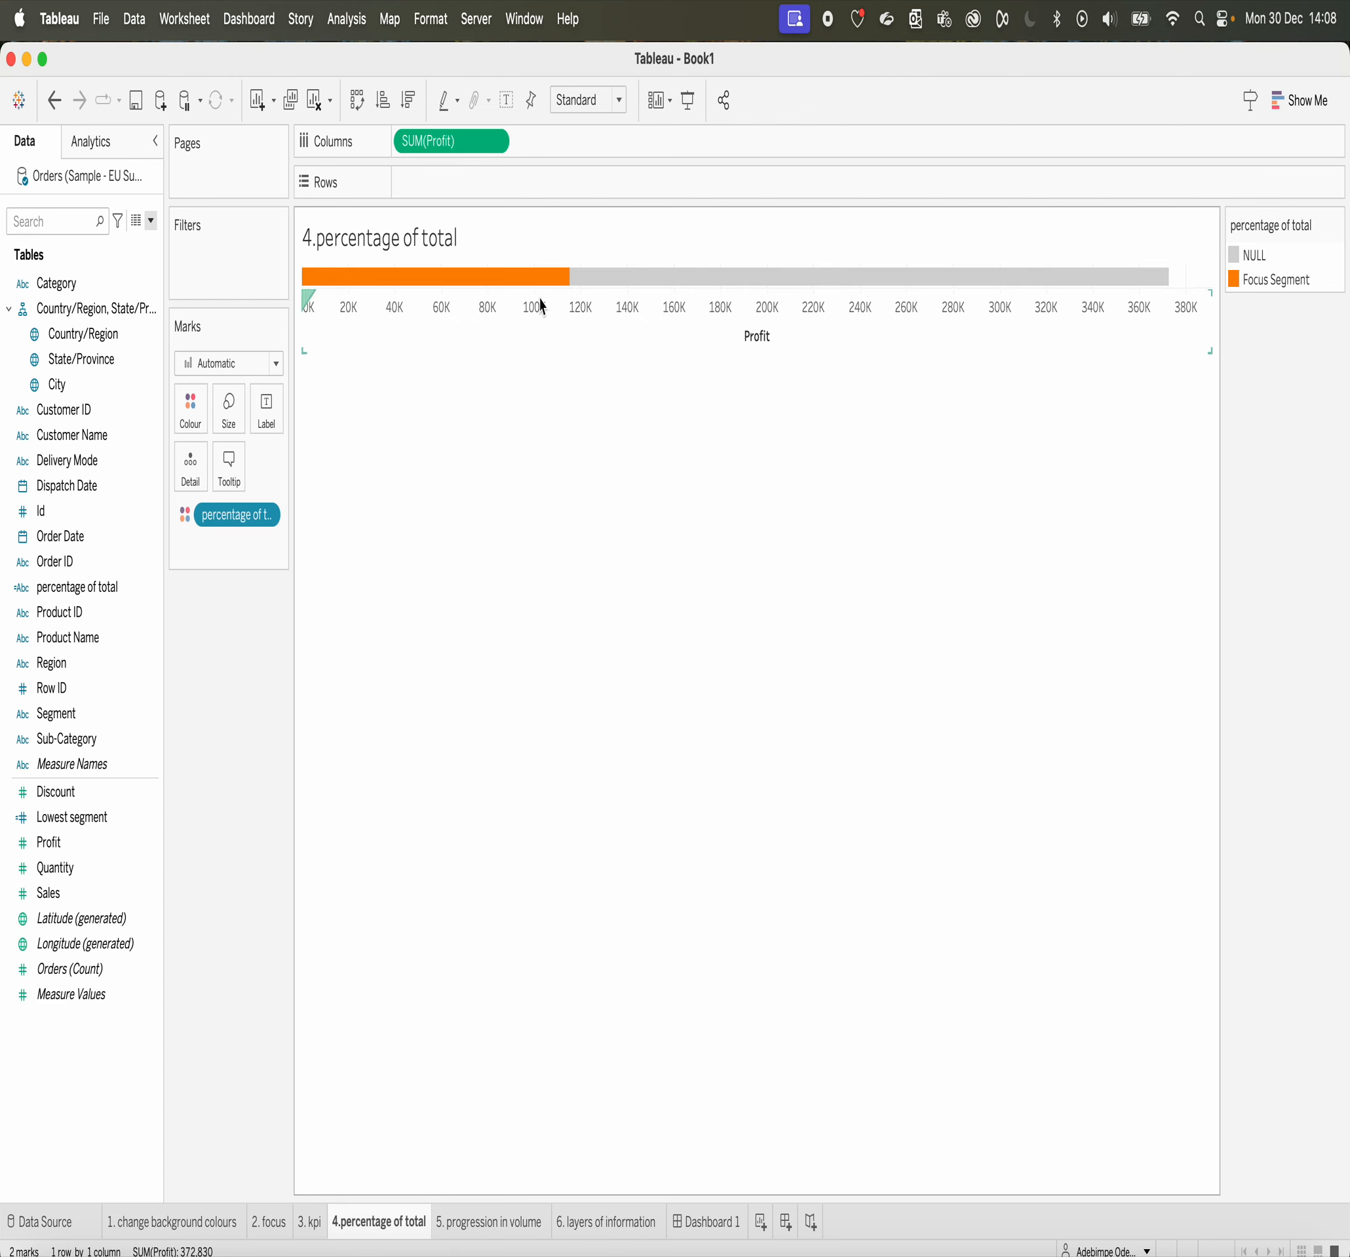
pyautogui.click(511, 1231)
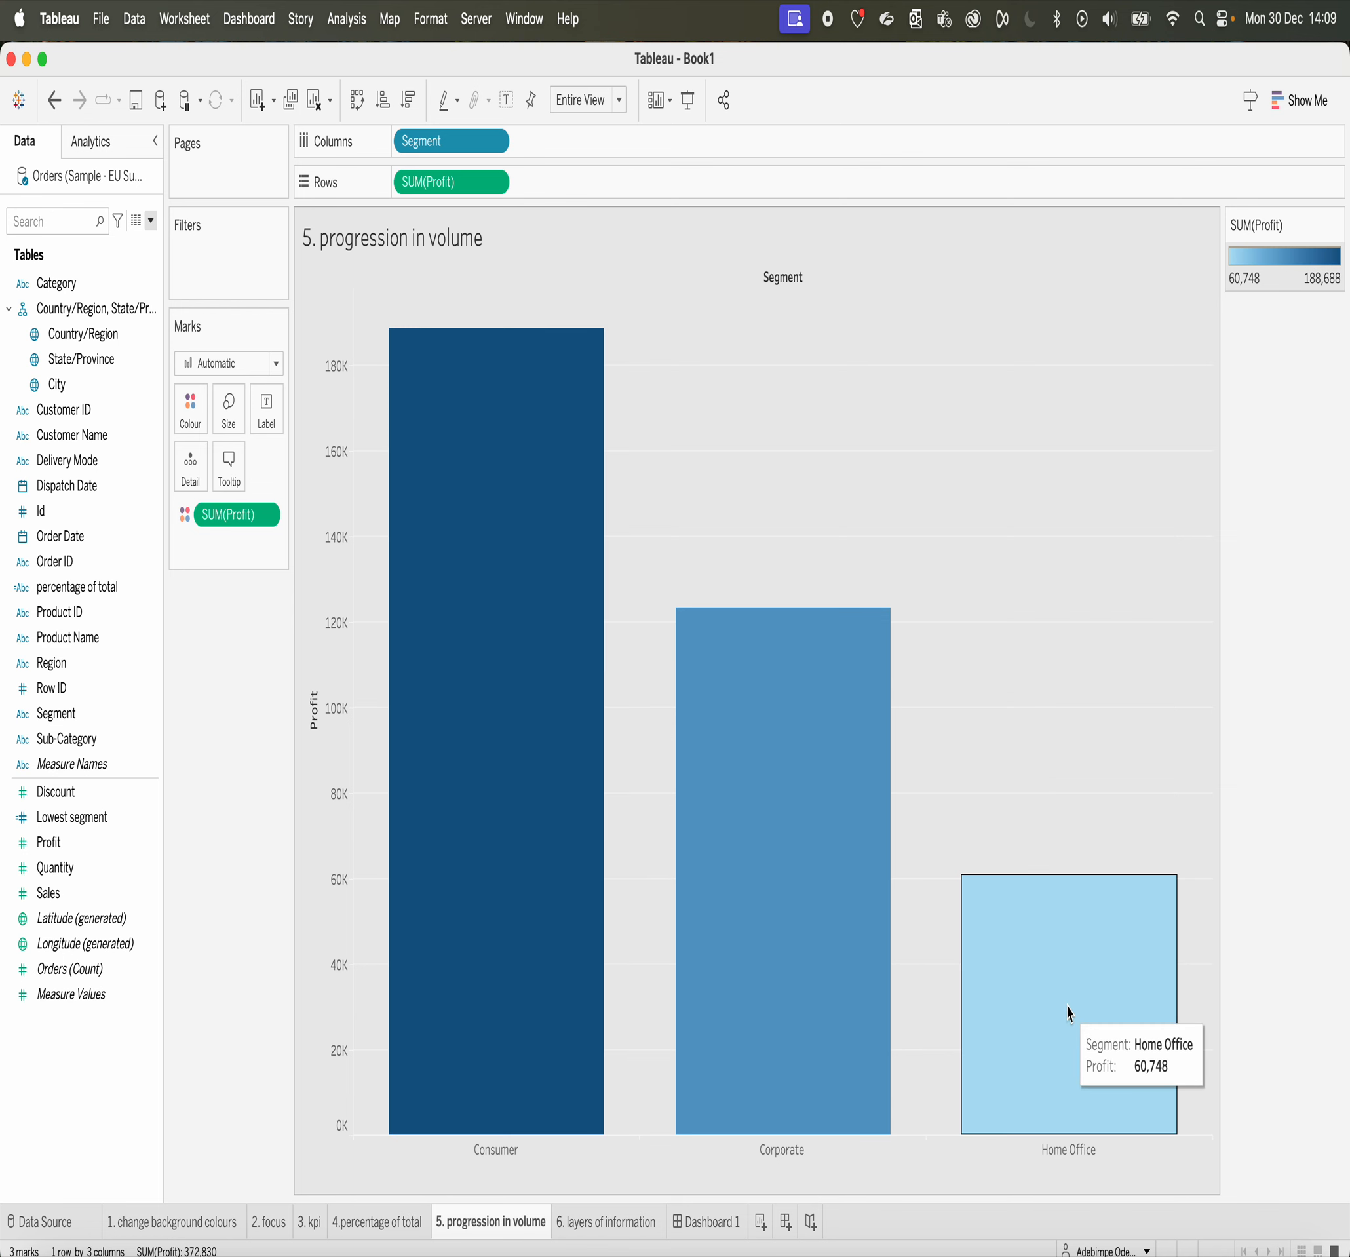
pyautogui.click(595, 1222)
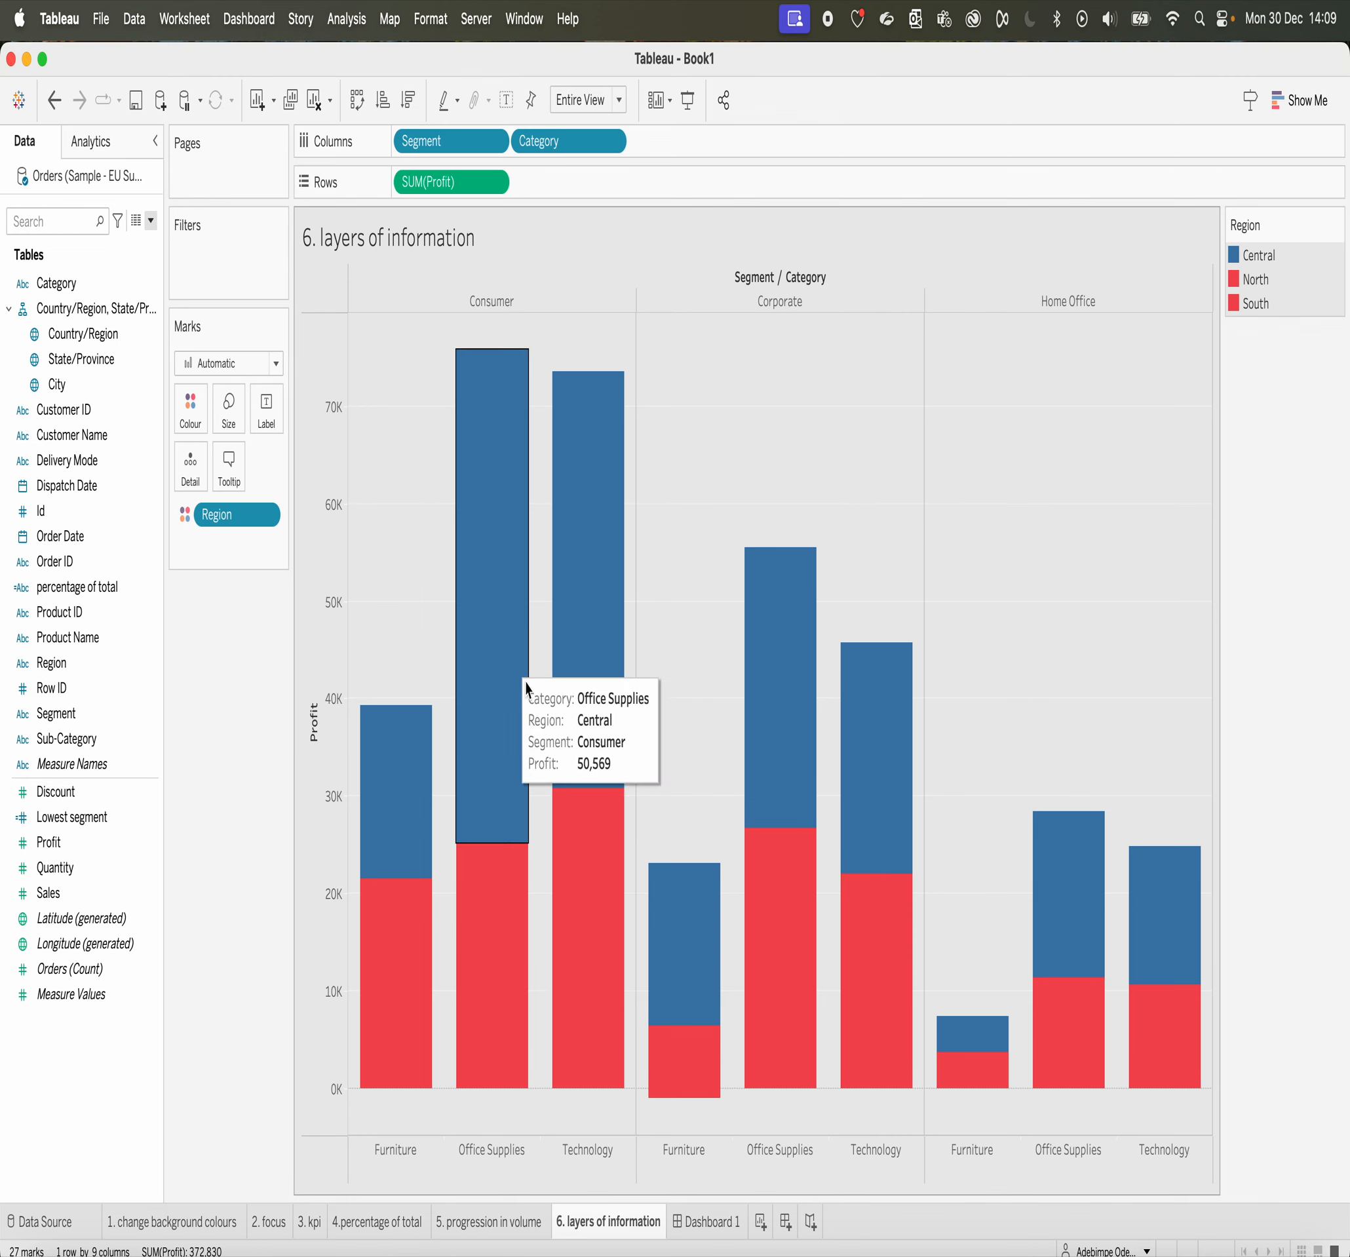
# Step: Add the 3. kpi and 4.percentage of total sheets to Dashboard 1, above the scatter plot and the focus chart
pyautogui.click(697, 1221)
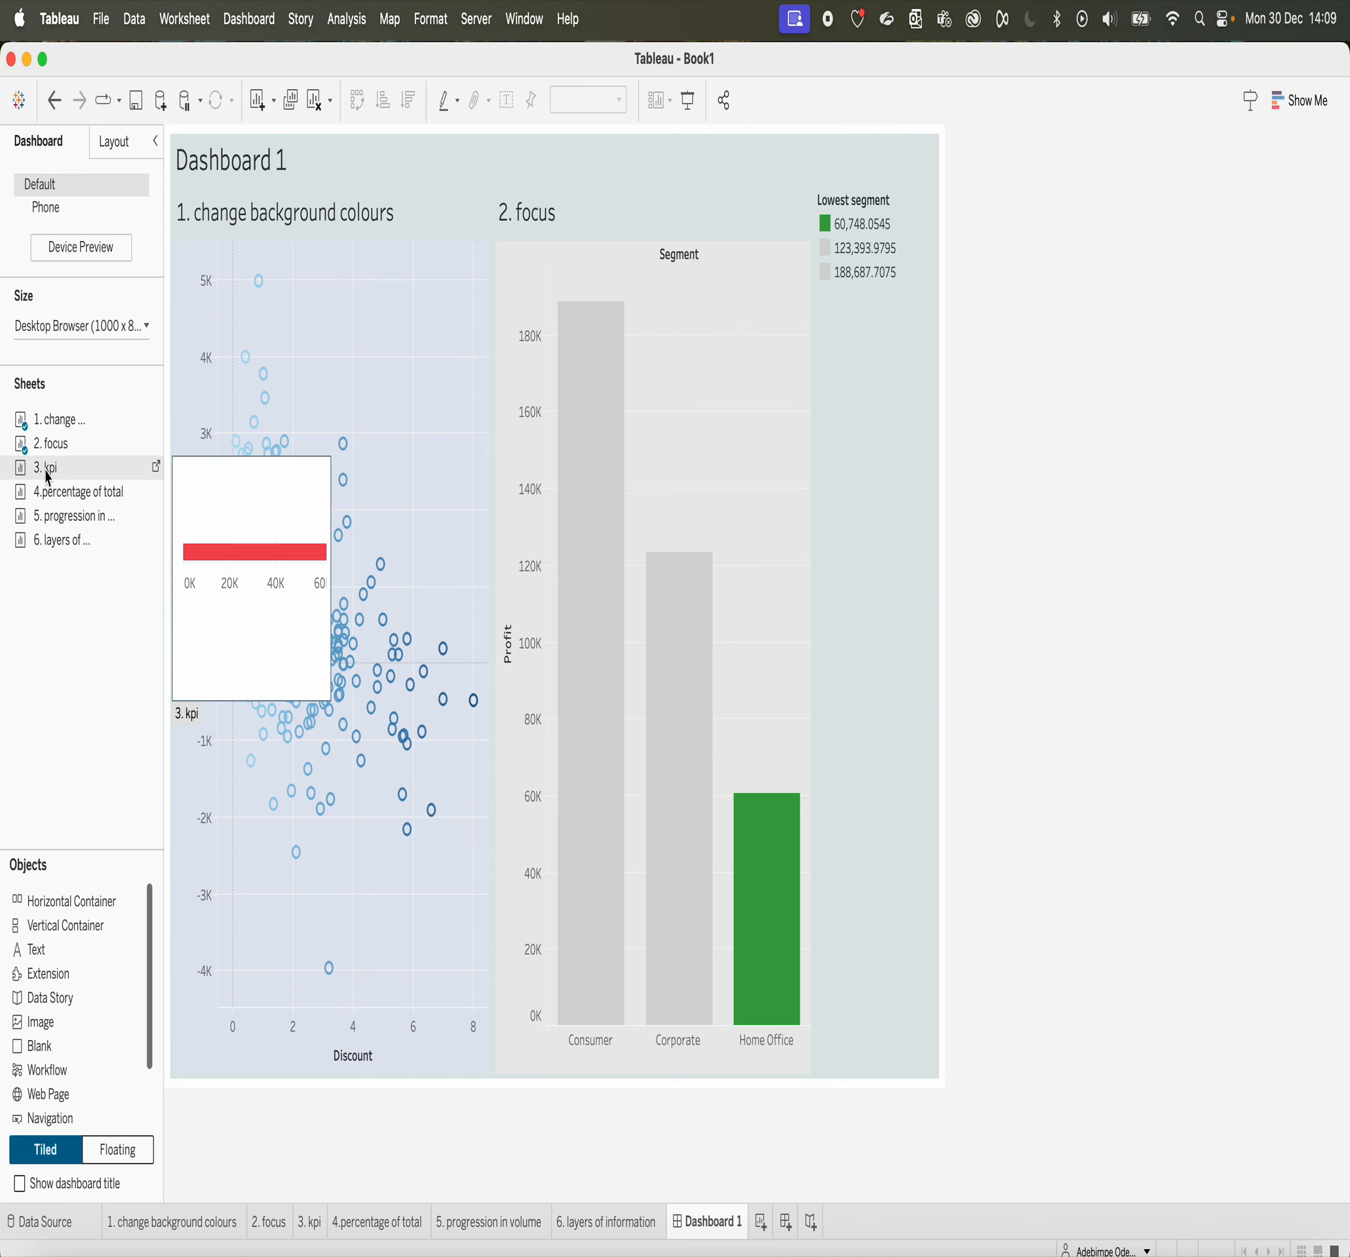
pyautogui.moveTo(45, 469); pyautogui.dragTo(365, 215)
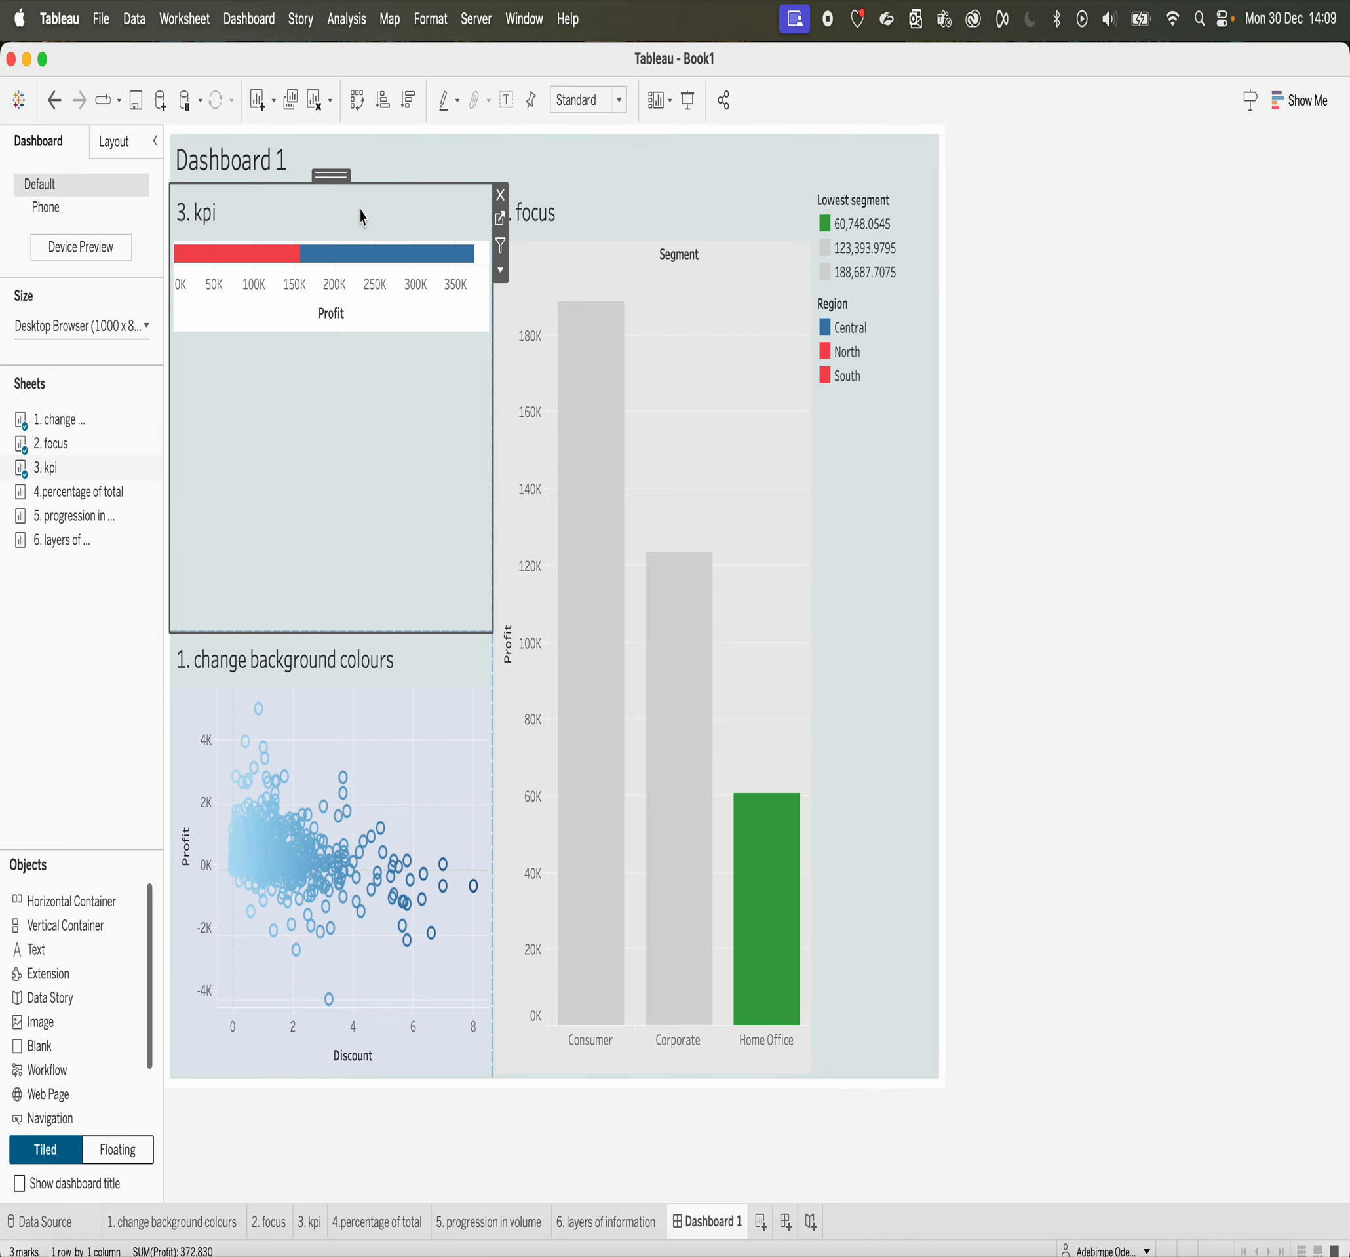
pyautogui.moveTo(49, 492); pyautogui.dragTo(589, 372)
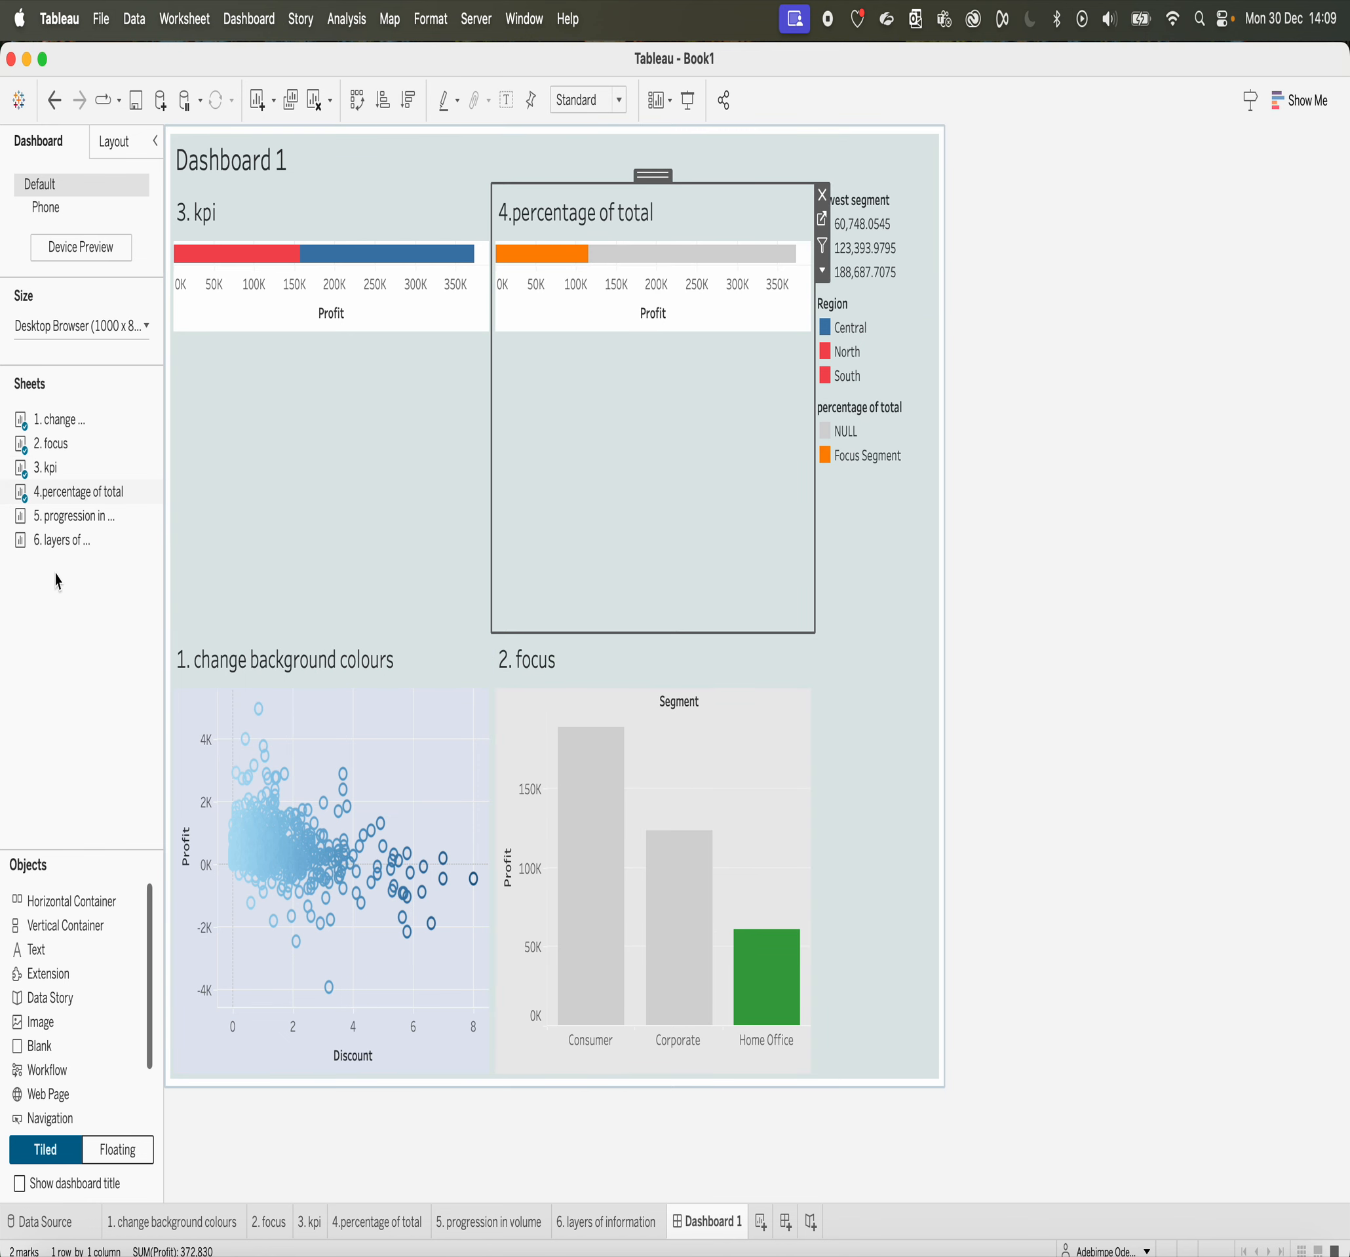
# Step: Place 5. progression in volume across the middle of Dashboard 1 and 6. layers of information between the scatter plot and the focus chart
pyautogui.moveTo(55, 525); pyautogui.dragTo(298, 629)
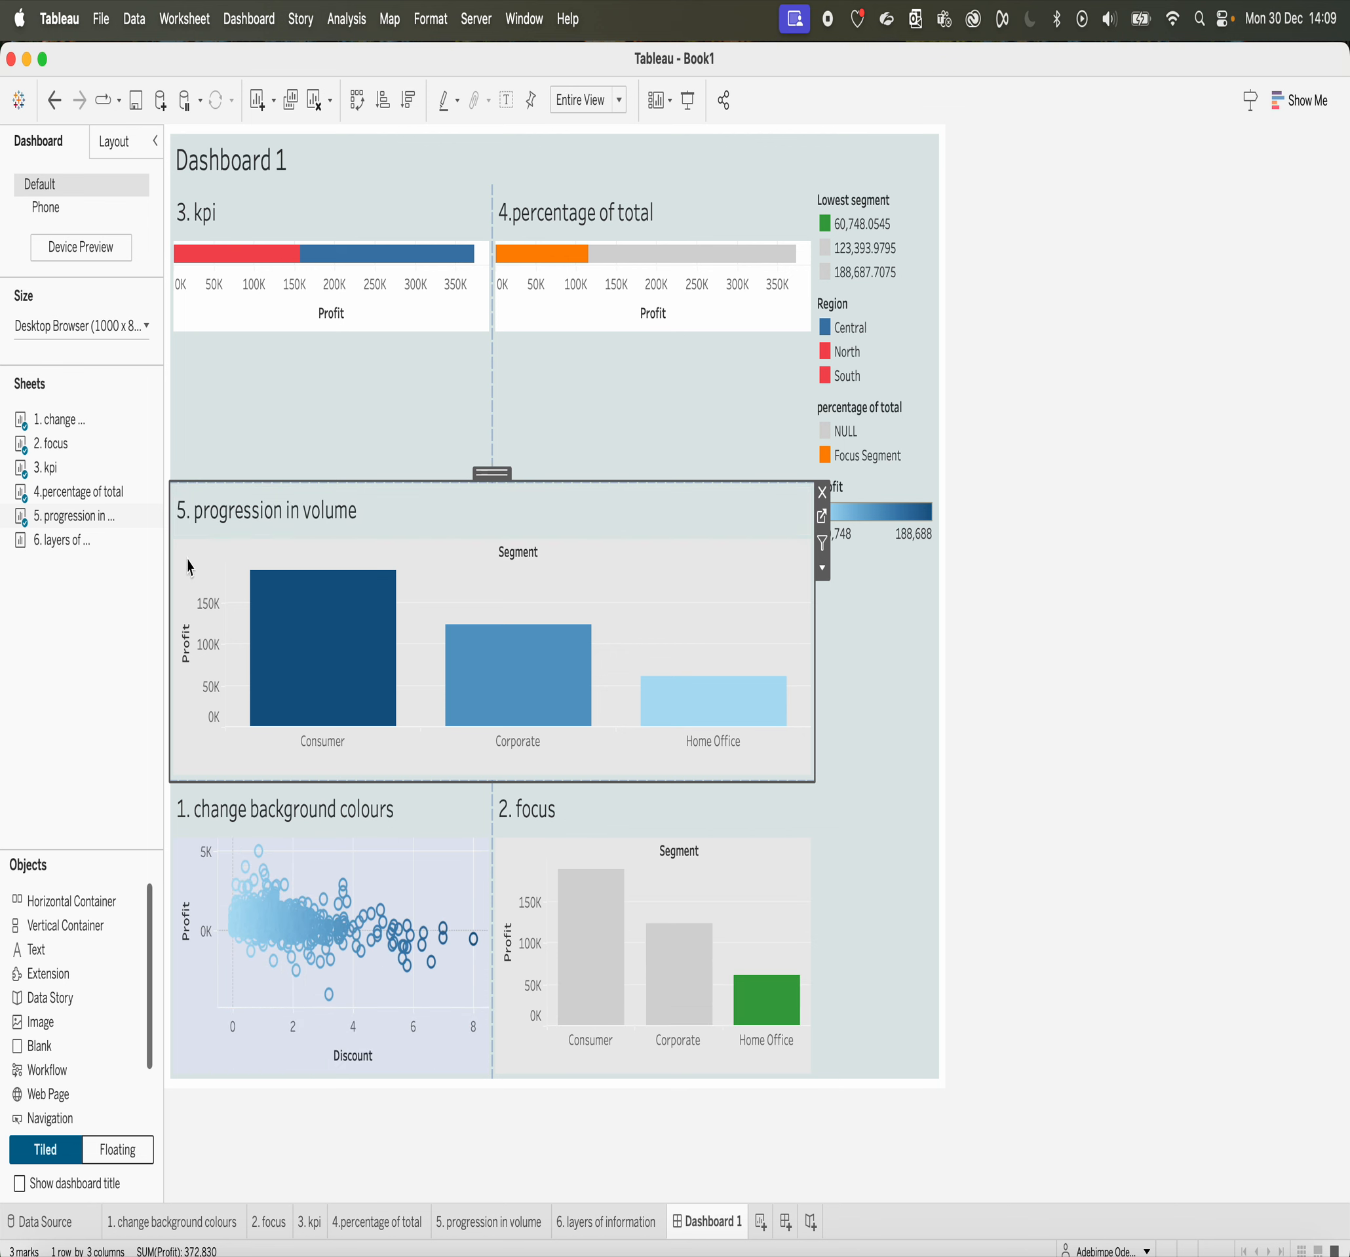
pyautogui.moveTo(48, 547)
pyautogui.moveTo(47, 547)
pyautogui.mouseDown()
pyautogui.moveTo(302, 837)
pyautogui.moveTo(278, 897)
pyautogui.moveTo(354, 1006)
pyautogui.moveTo(500, 1024)
pyautogui.mouseUp()
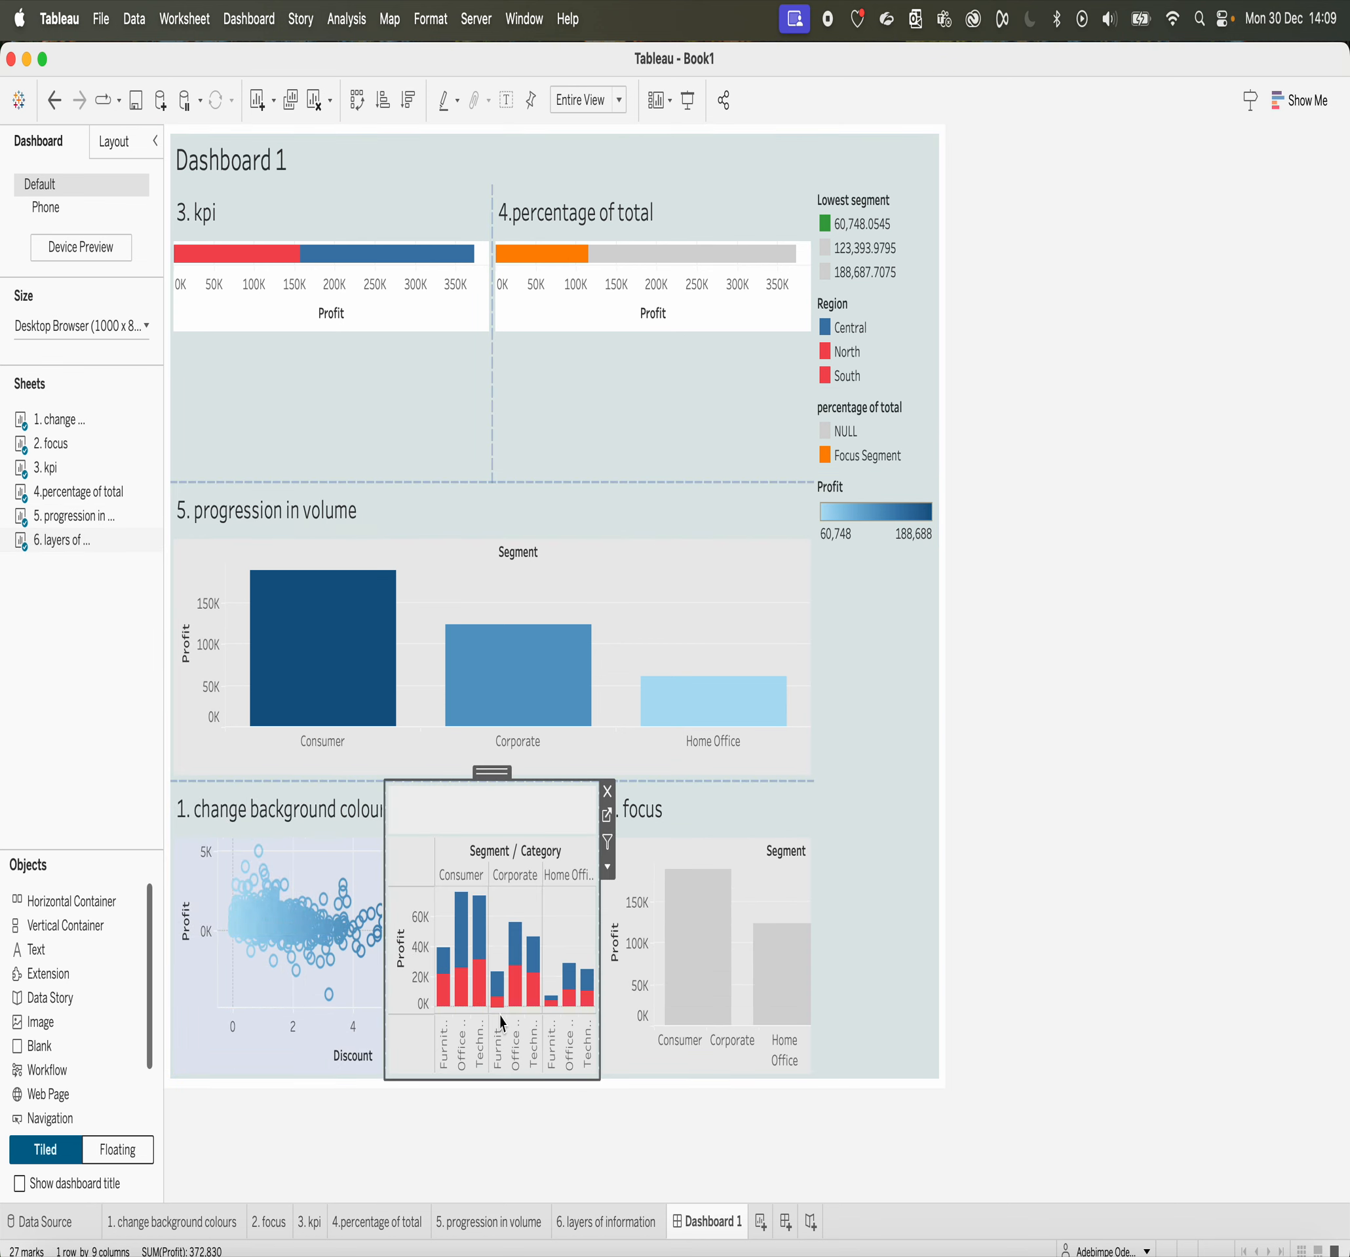
pyautogui.click(892, 828)
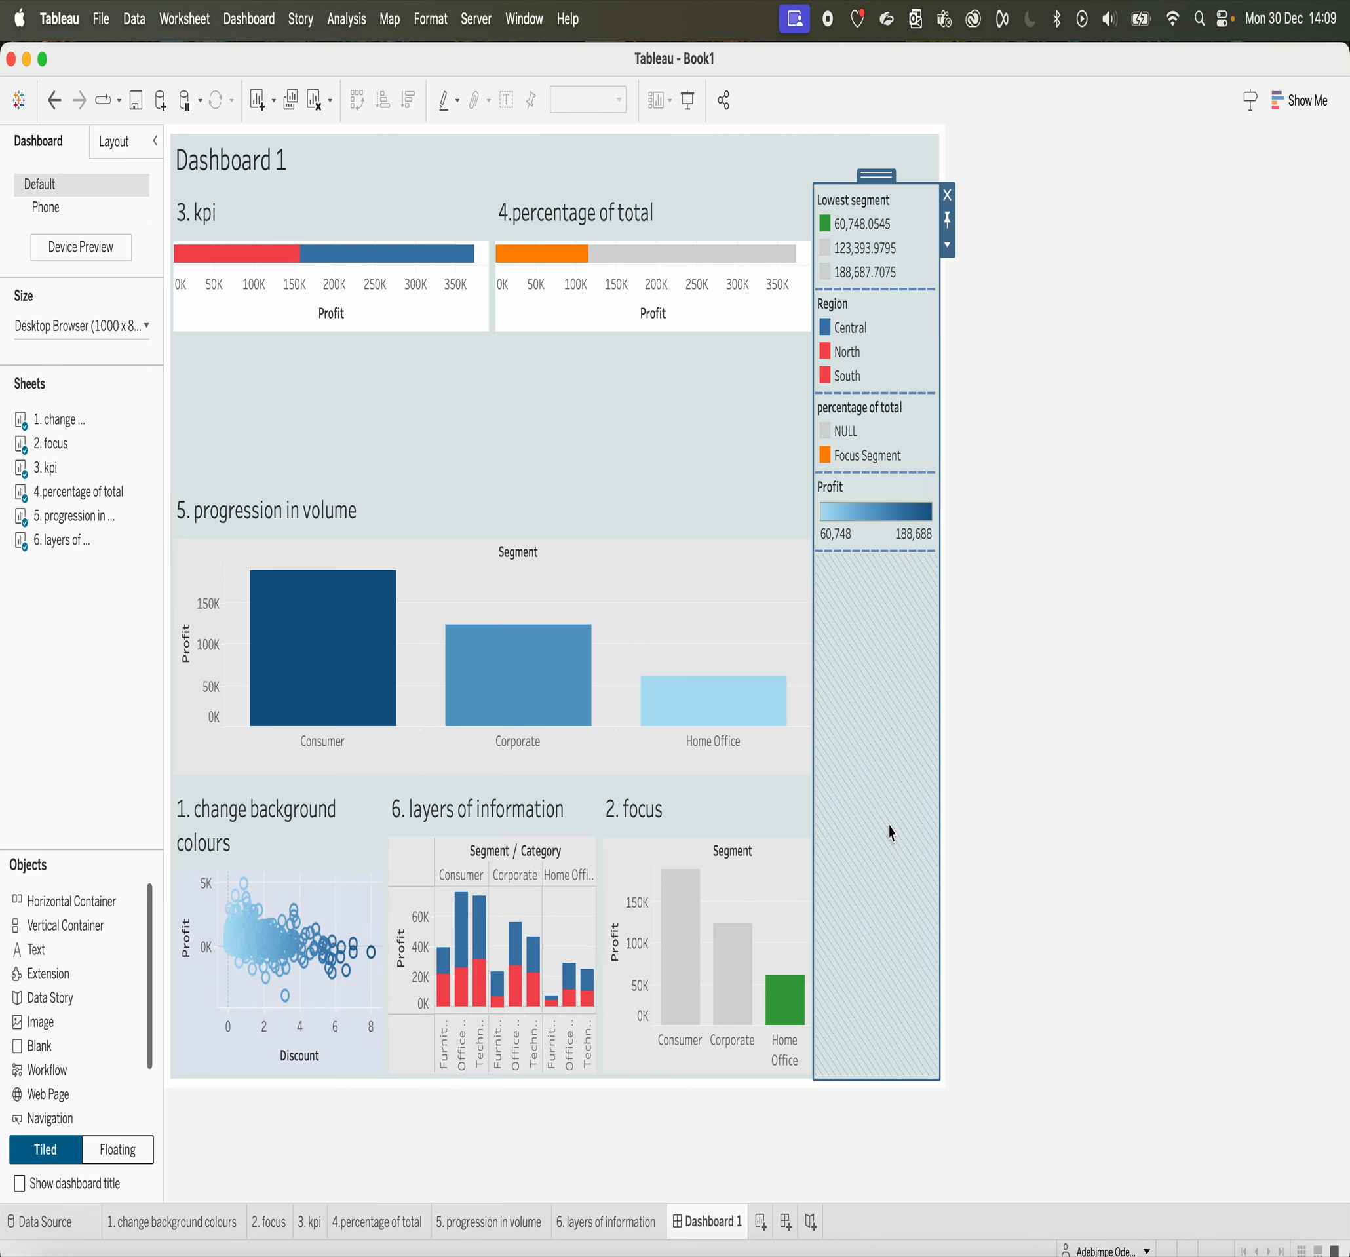